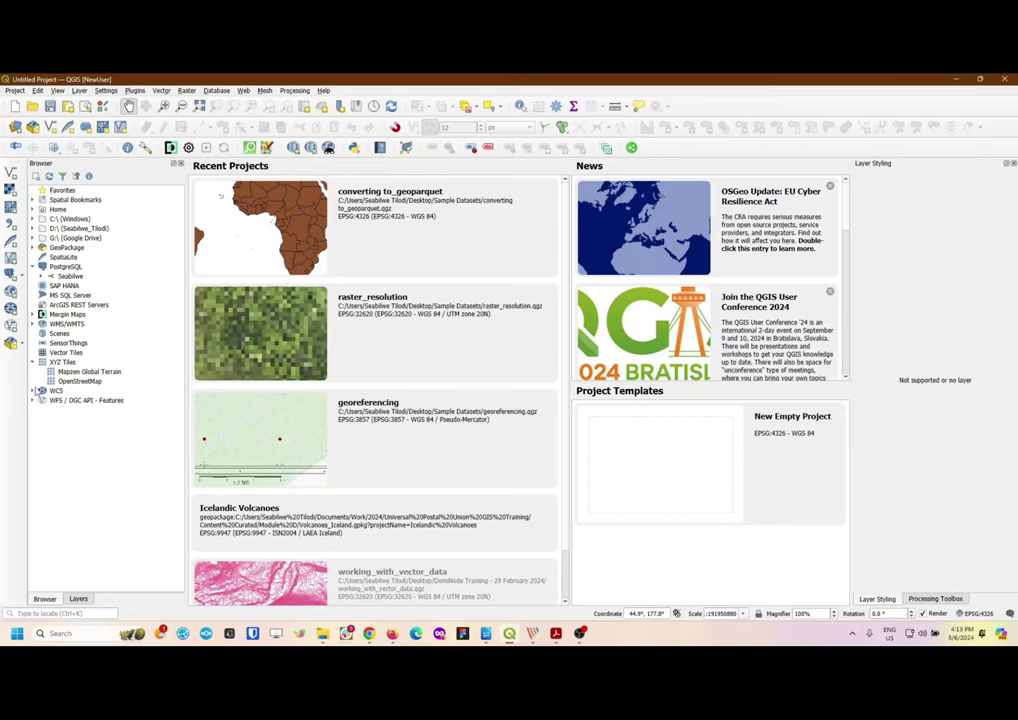
Switch to File Explorer and locate the KartozaCanolaTask.gpkg folder inside the Canola Task folder
click(391, 633)
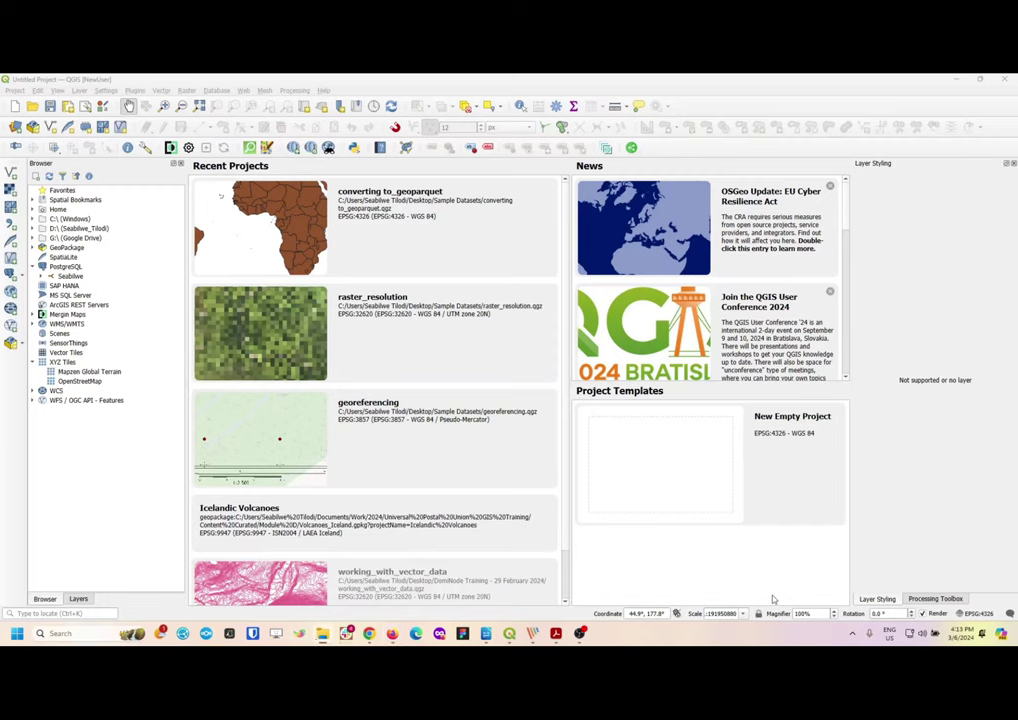
key(alt+Tab)
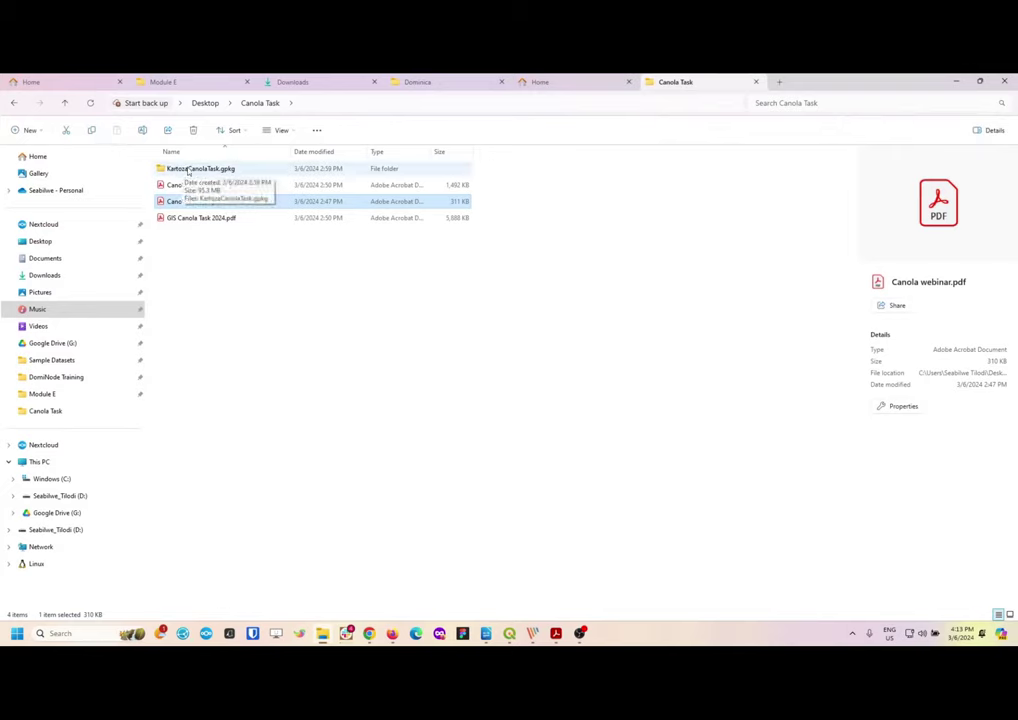
click(206, 172)
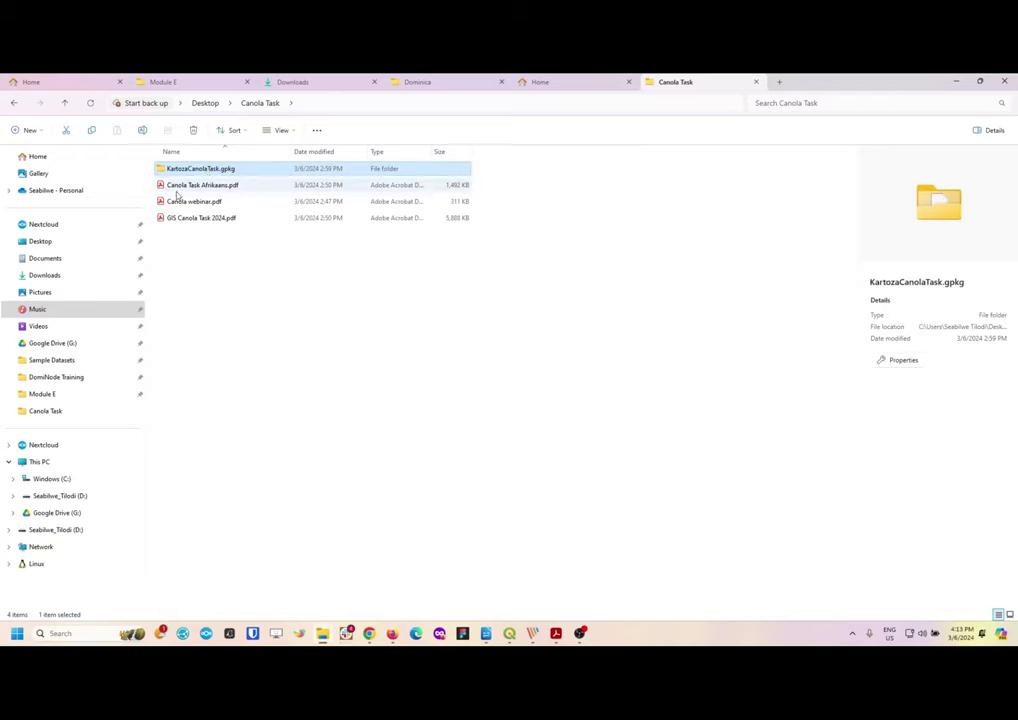
mouse_move(392, 633)
click(335, 570)
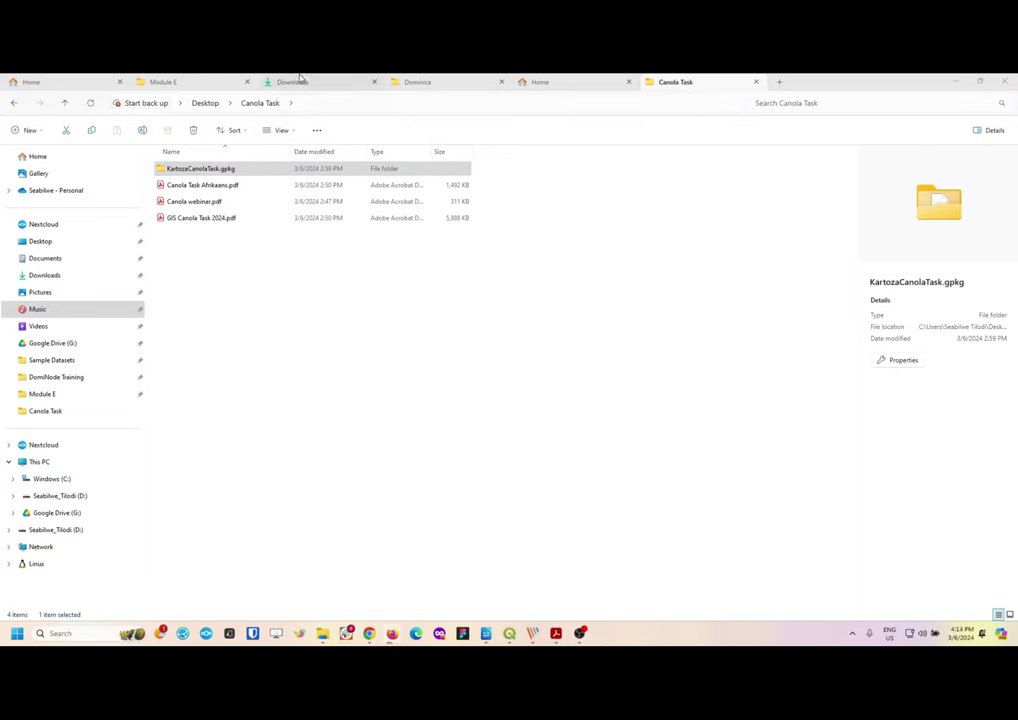
click(191, 168)
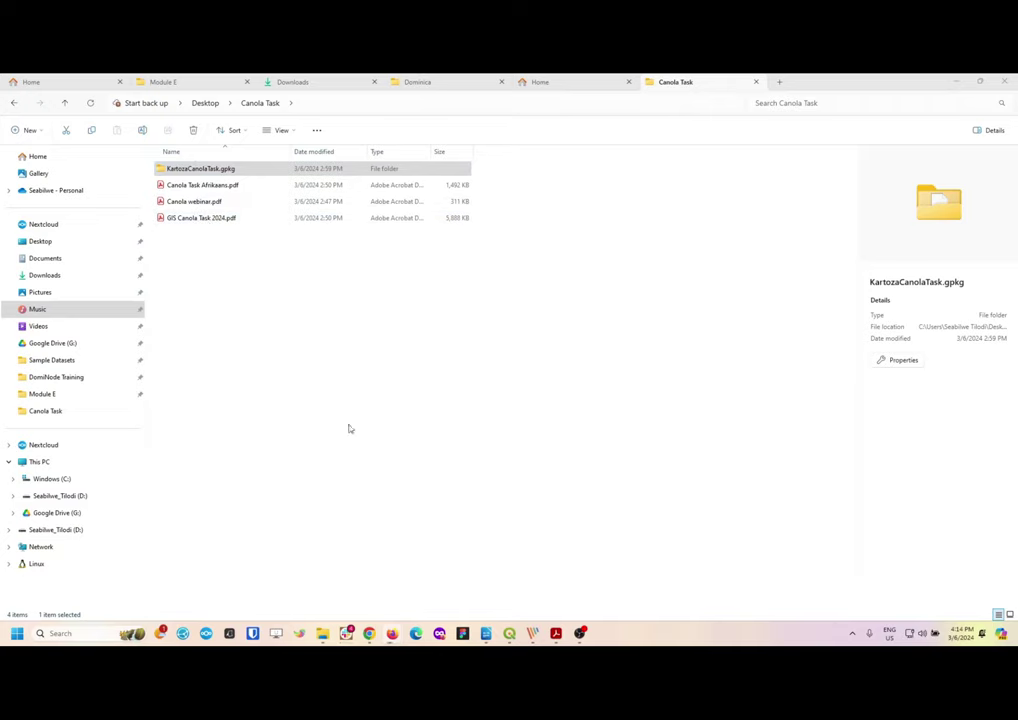
Read the download and project loading instructions in GIS Canola Task 2024.pdf, and return to QGIS
mouse_move(557, 636)
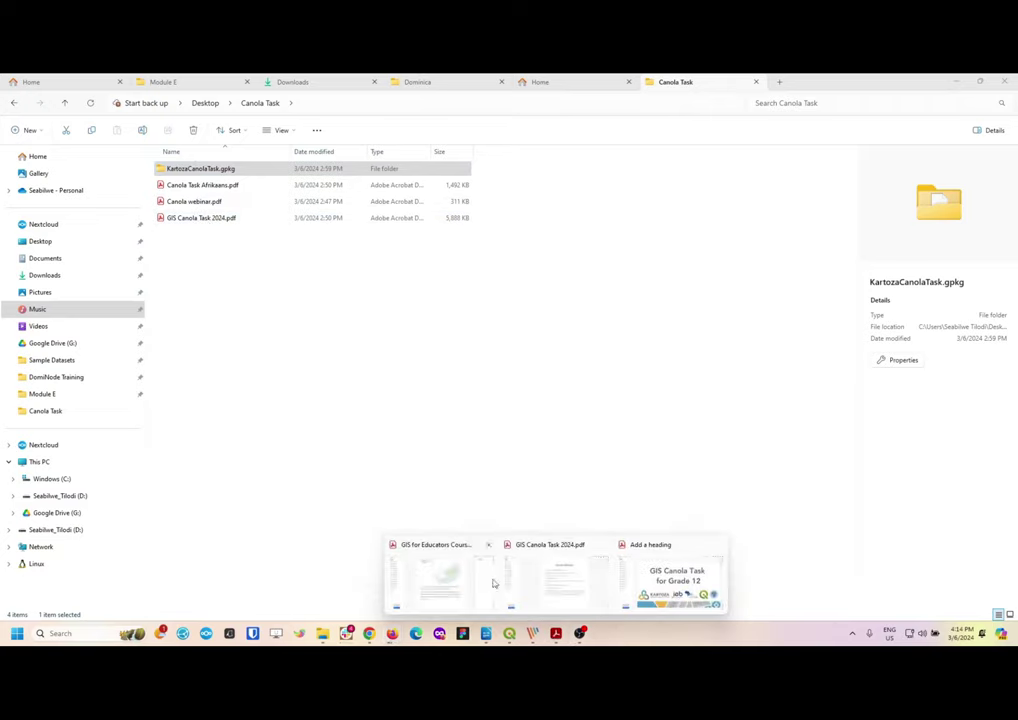
click(450, 575)
click(240, 85)
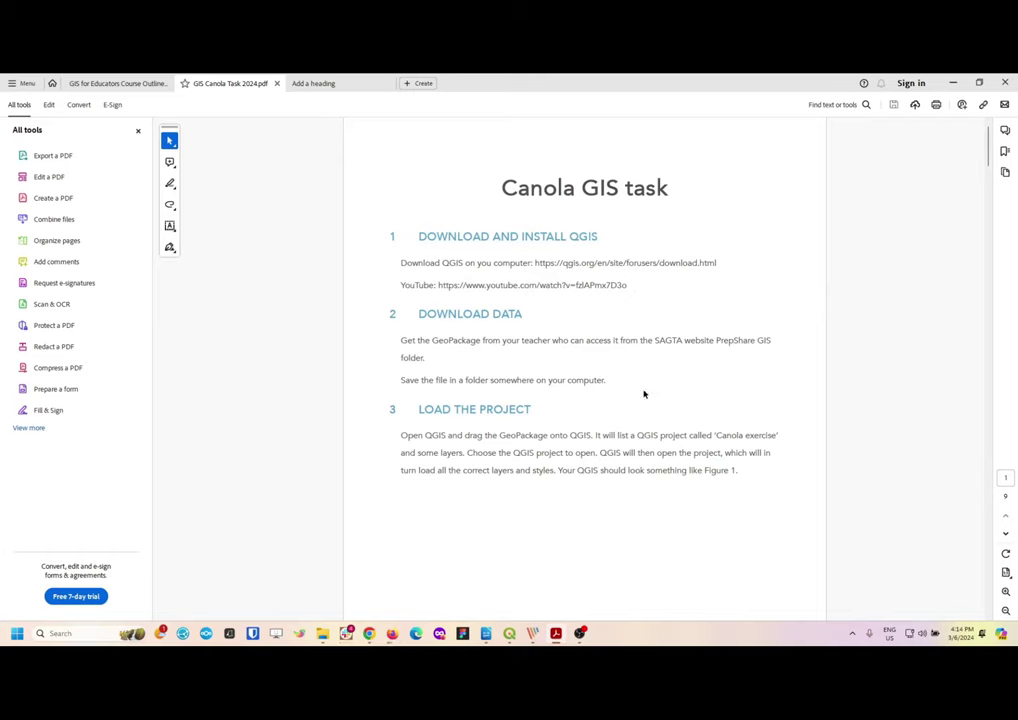
scroll(695, 325, down, 1)
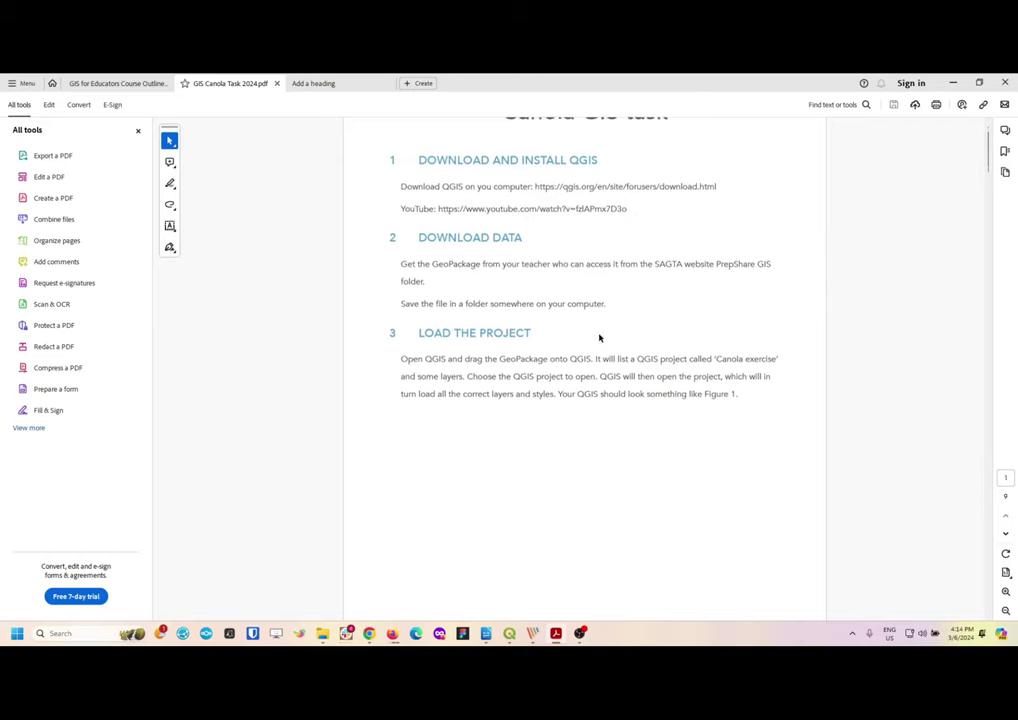
click(953, 83)
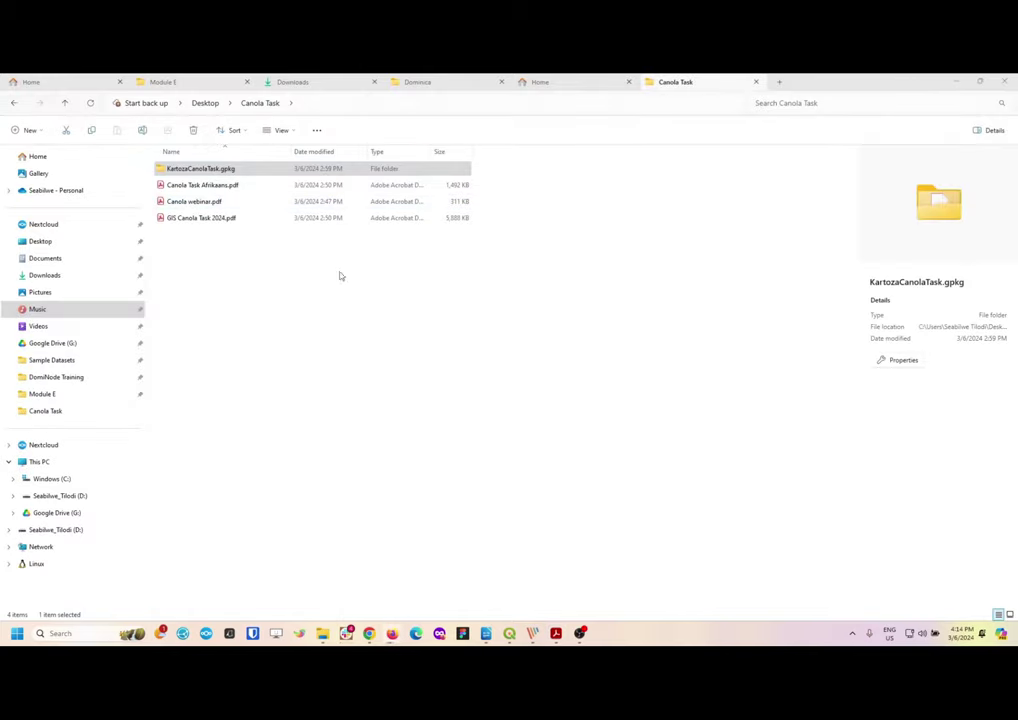
click(953, 85)
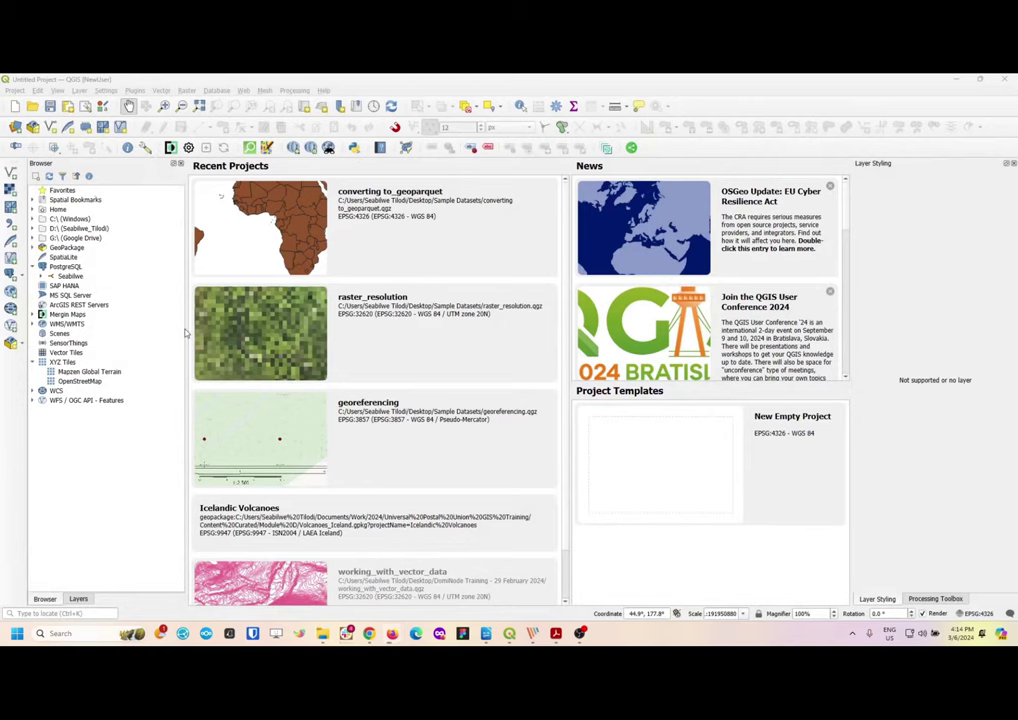
Dock the Layers panel beneath the Browser panel and adjust the width and height of the two panels
drag(186, 330, 268, 336)
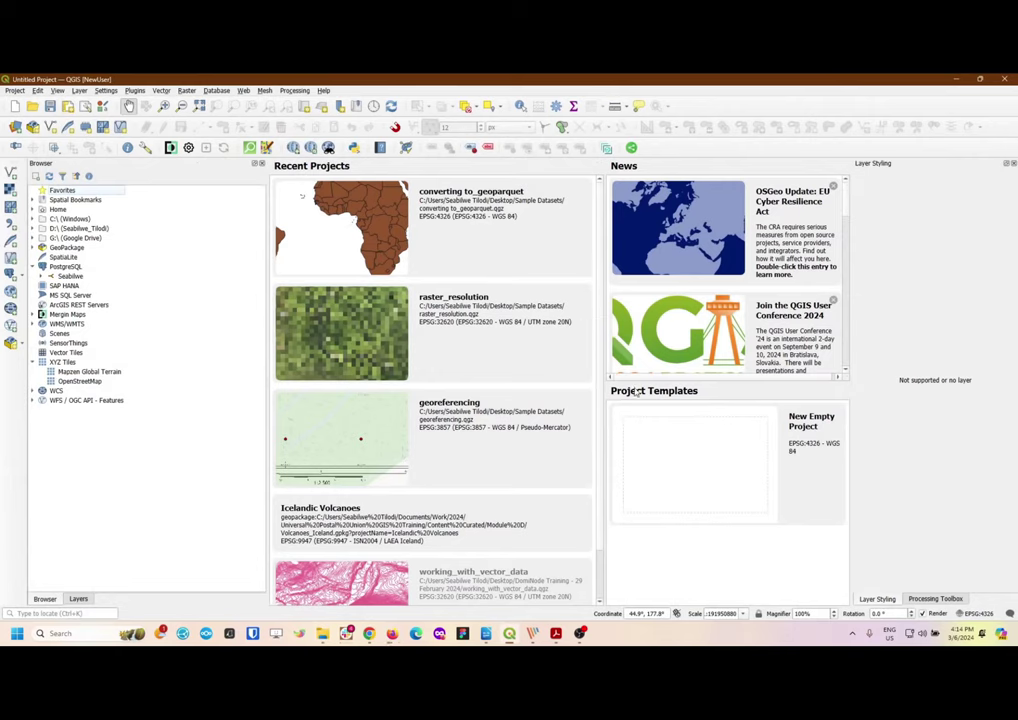
drag(78, 598, 182, 352)
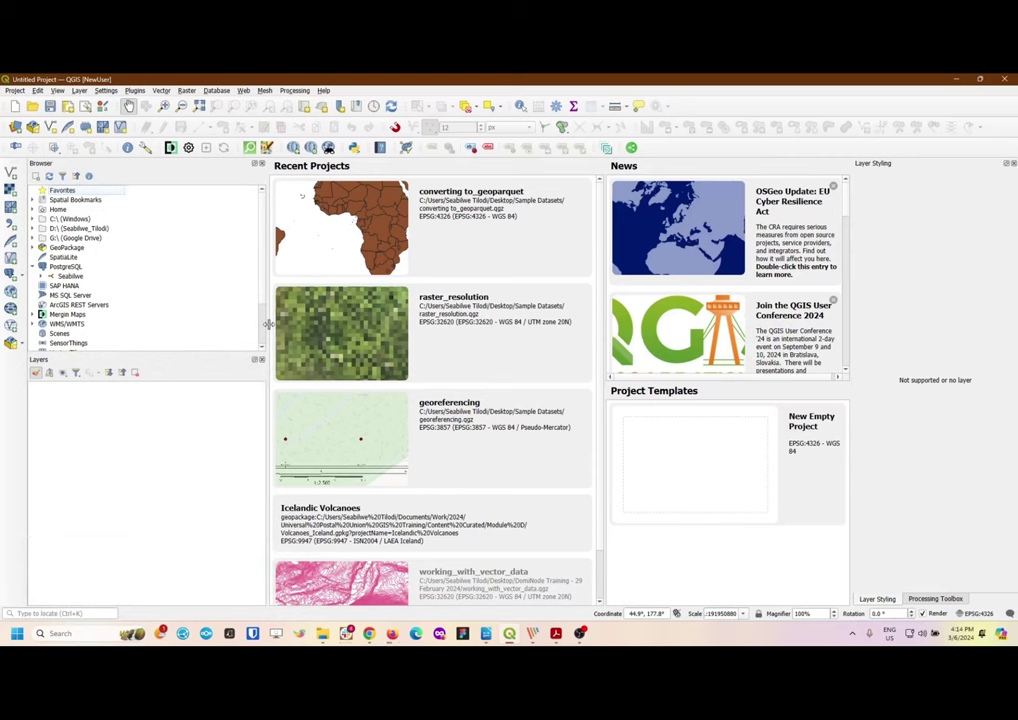
drag(266, 320, 209, 322)
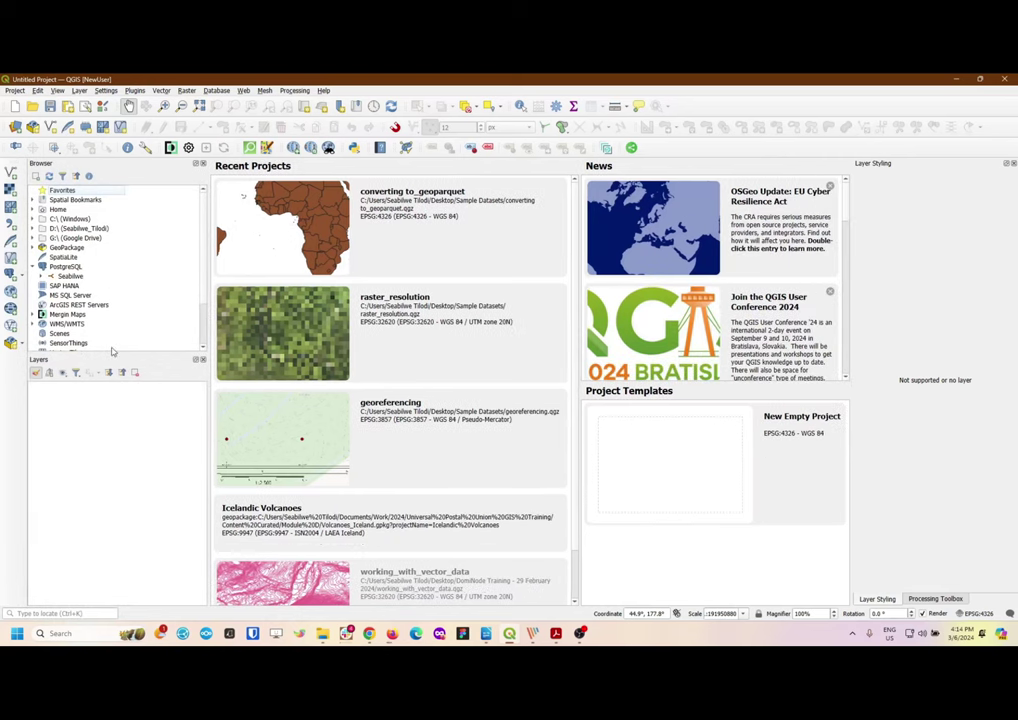
drag(113, 354, 108, 376)
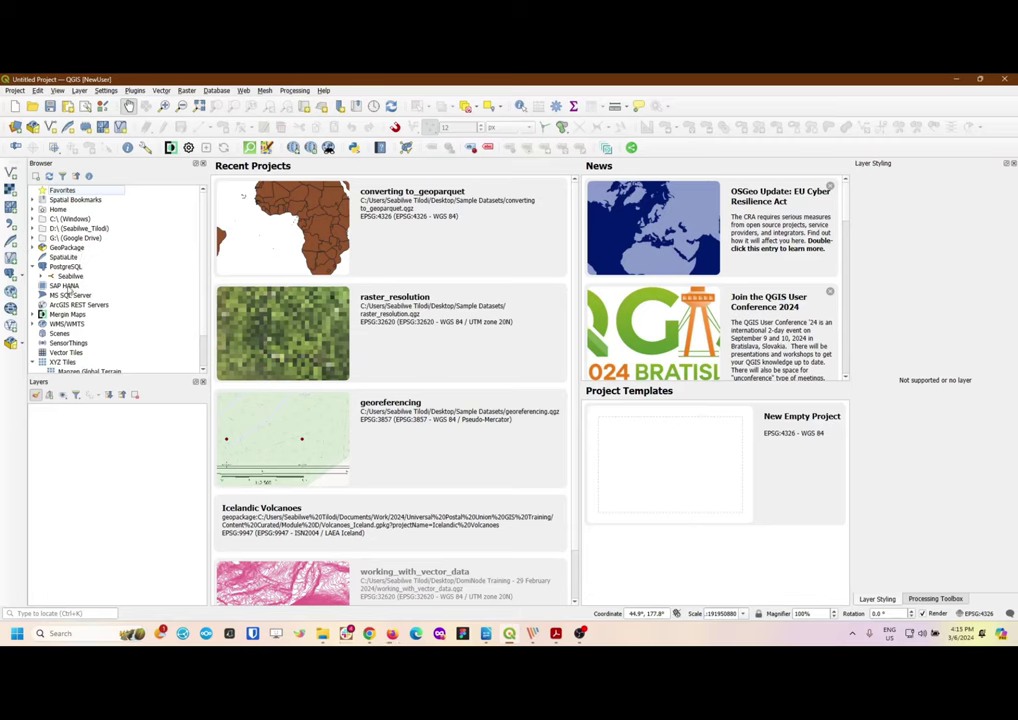
Add a new GeoPackage connection to KartozaCanolaTask.gpkg from the Desktop's Canola Task folder
click(70, 248)
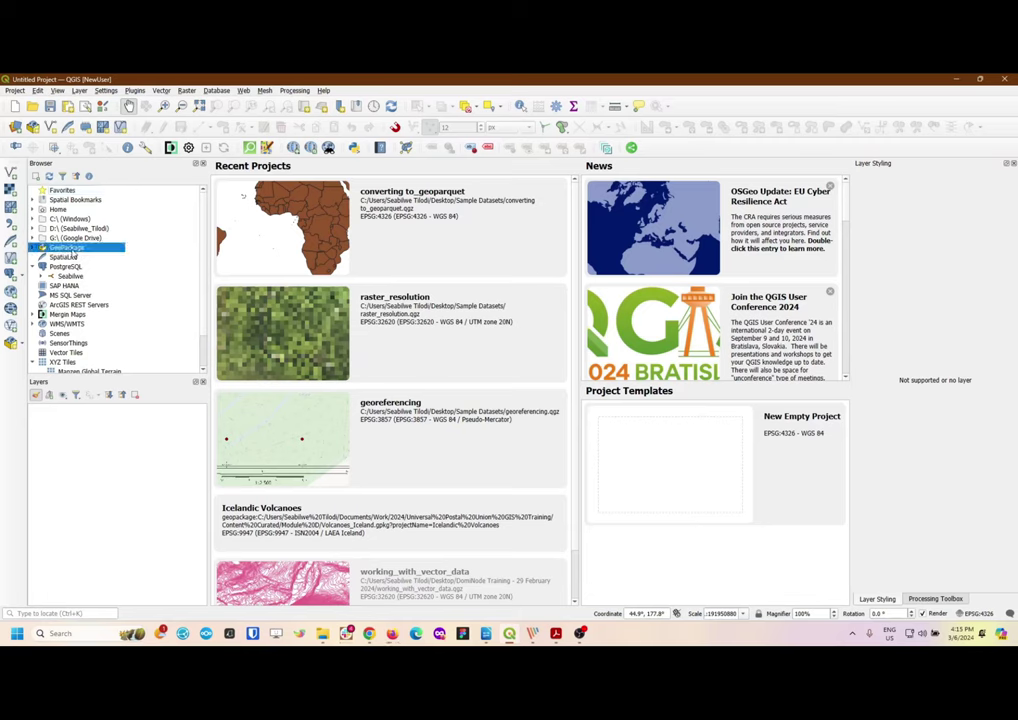
right_click(73, 249)
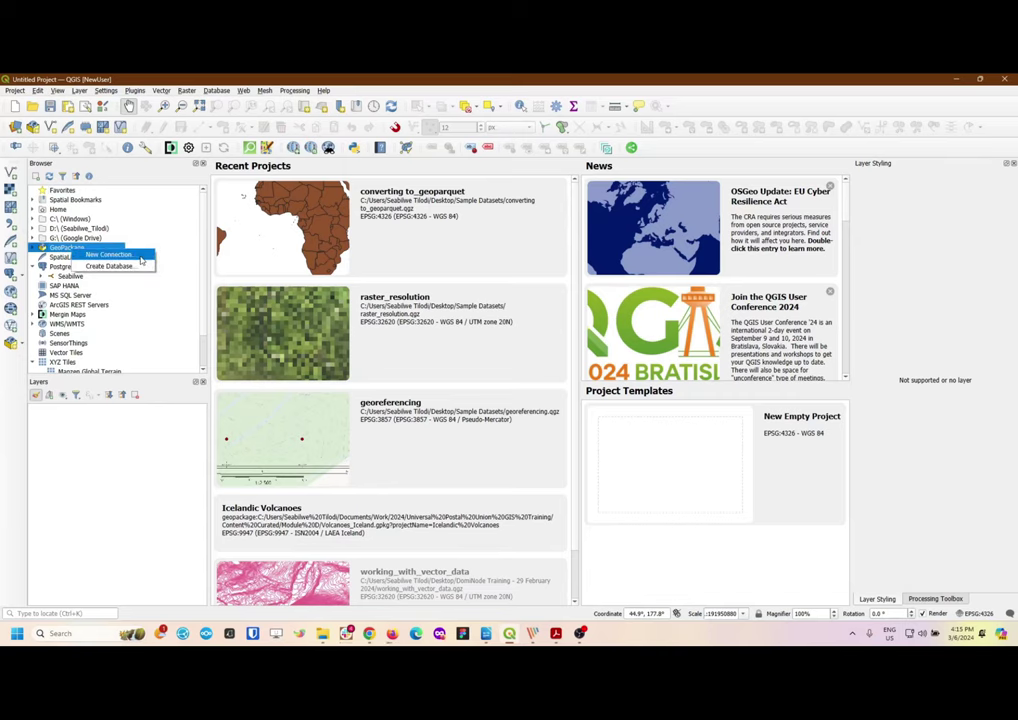
click(140, 256)
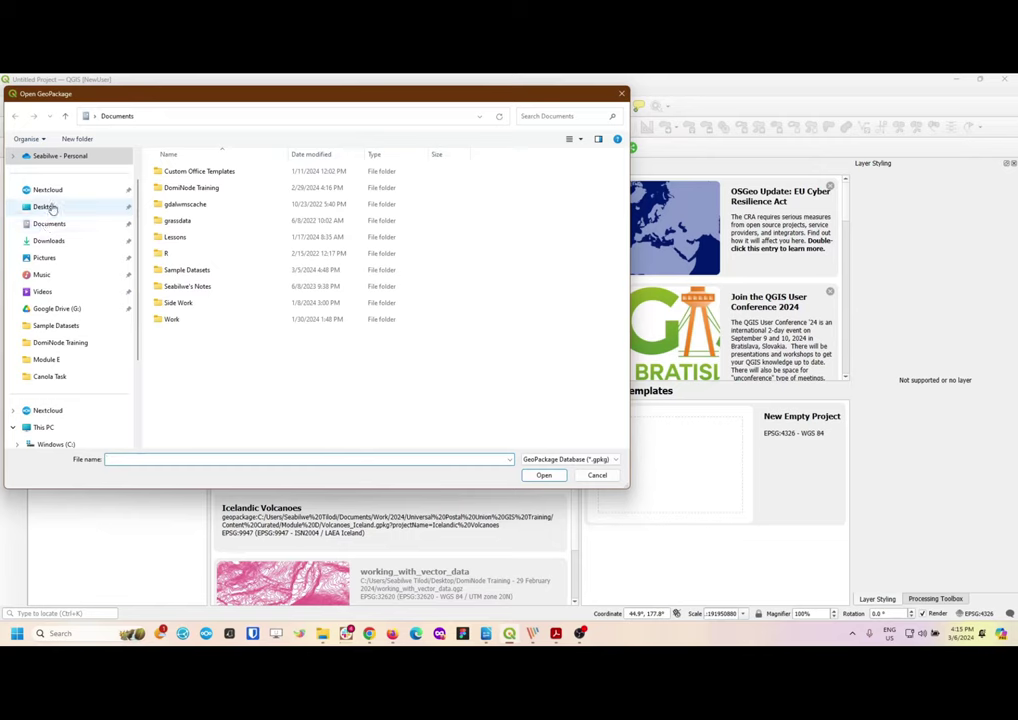
click(51, 207)
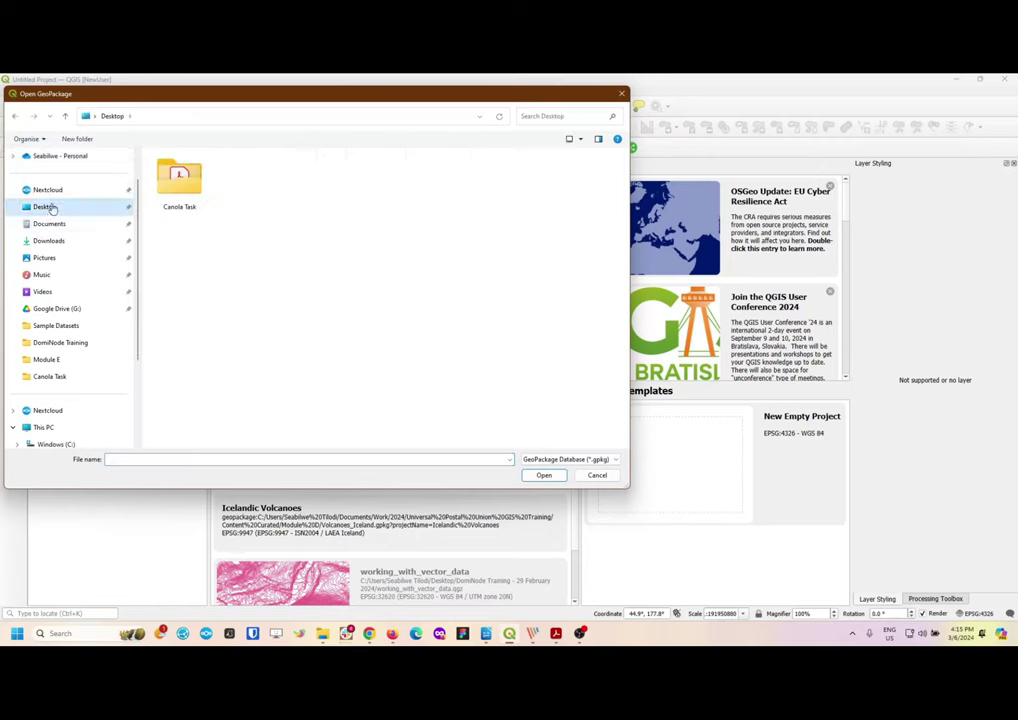
double_click(190, 185)
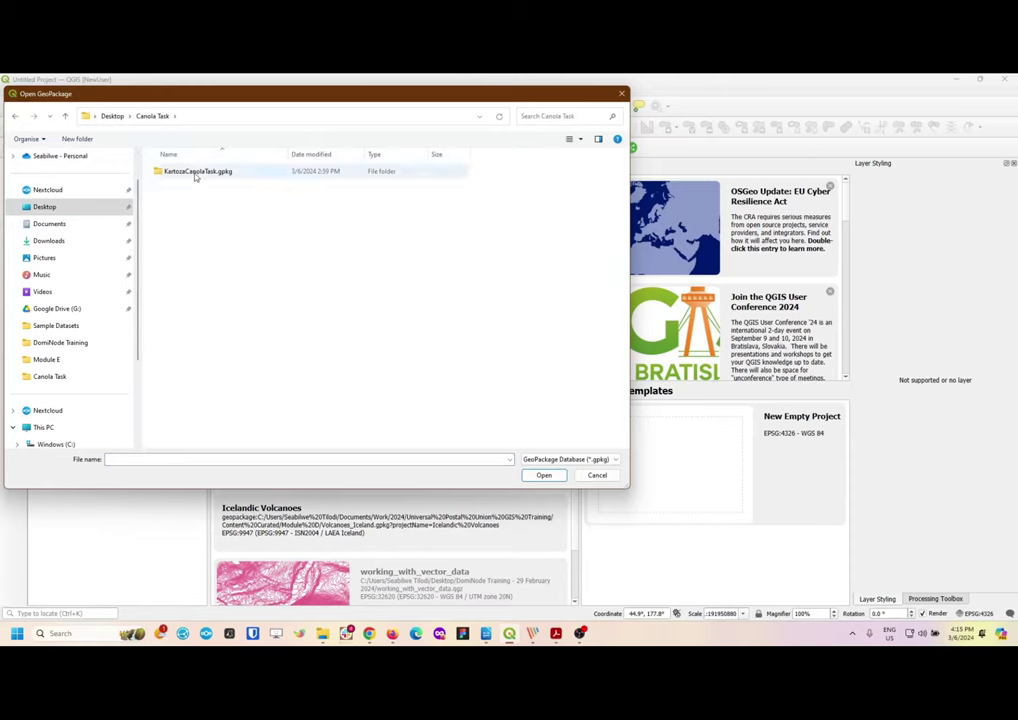
double_click(196, 174)
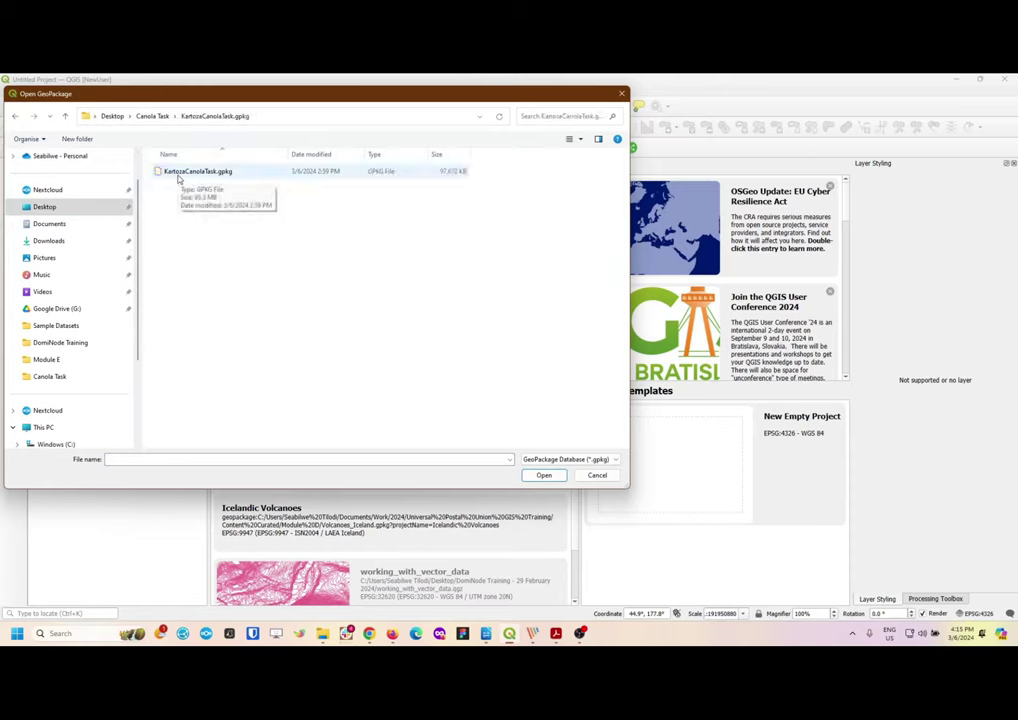
click(165, 173)
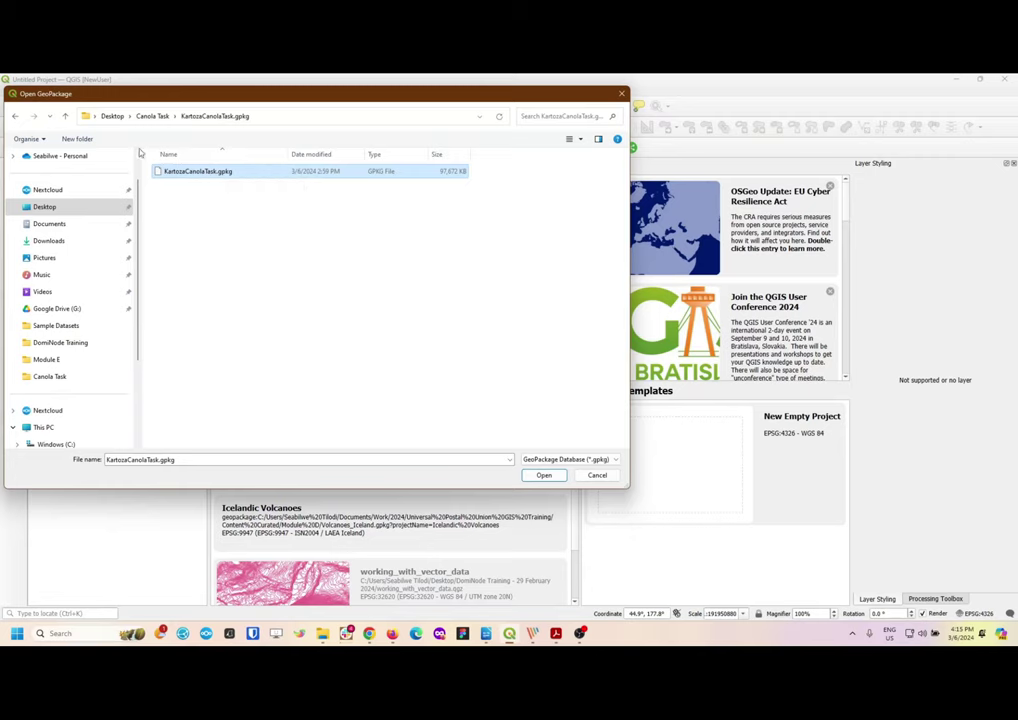
click(541, 476)
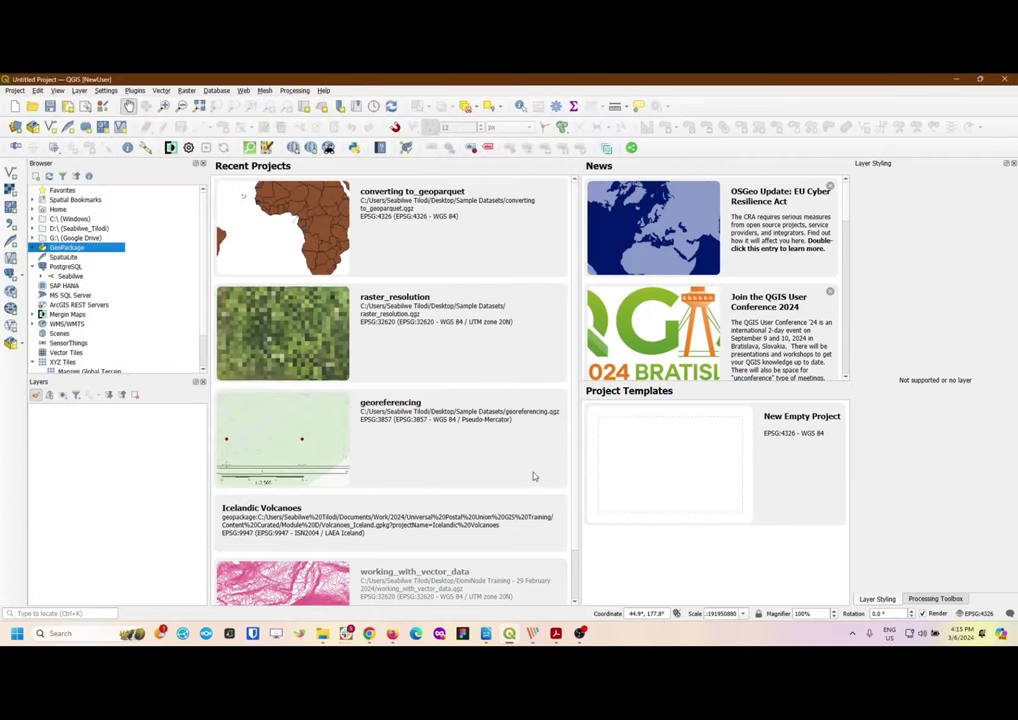
Expand the GeoPackage connections and the contents of KartozaCanolaTask.gpkg in the Browser
click(34, 248)
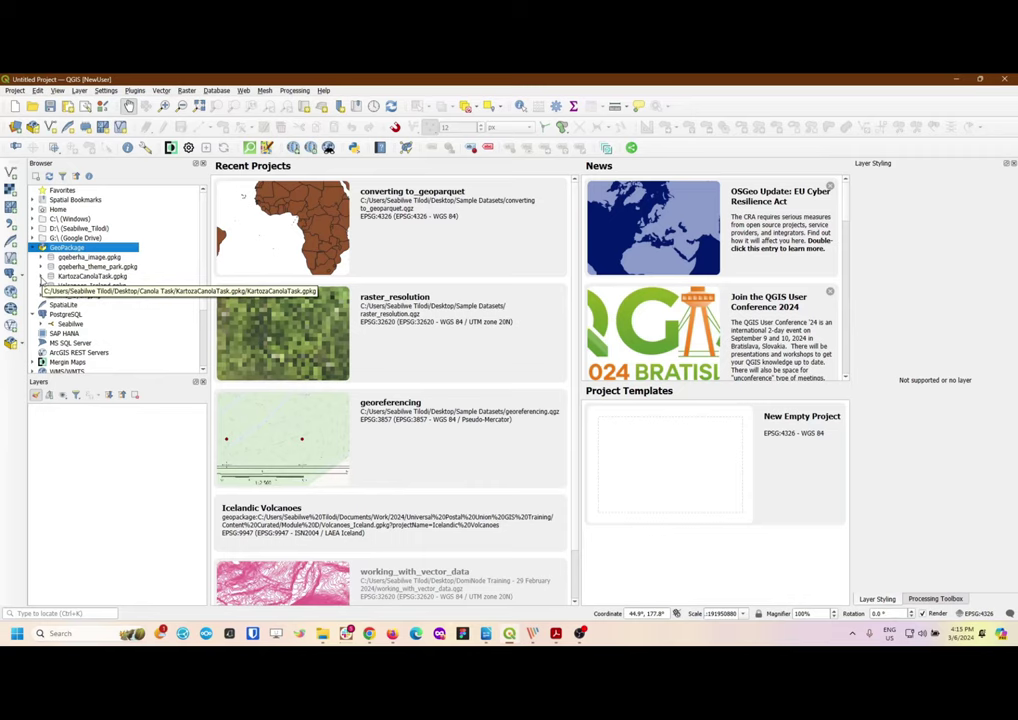
click(72, 278)
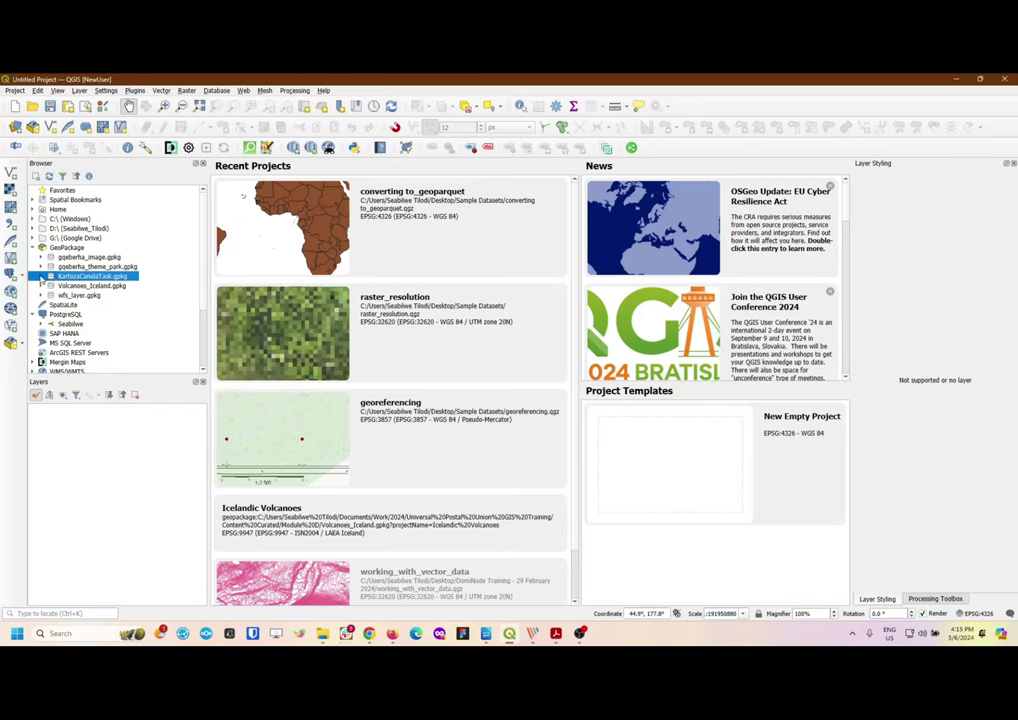
click(42, 276)
scroll(112, 262, down, 1)
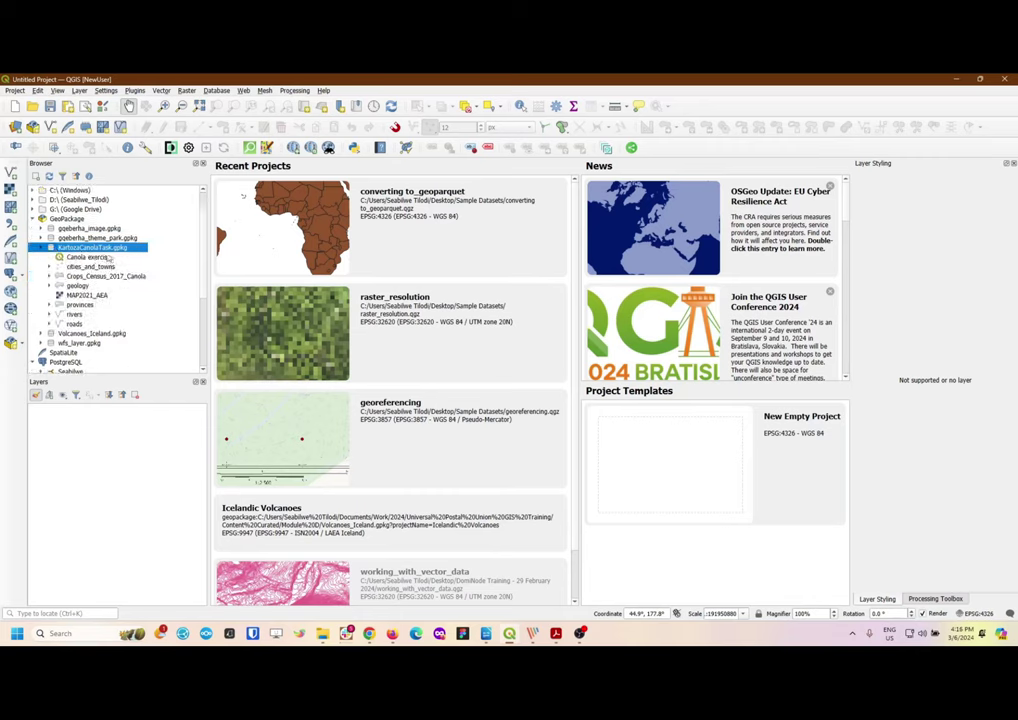
Go through the GeoPackage's datasets, including roads, rivers, provinces, MAP2021_AEA and cities_and_towns
click(72, 325)
click(78, 315)
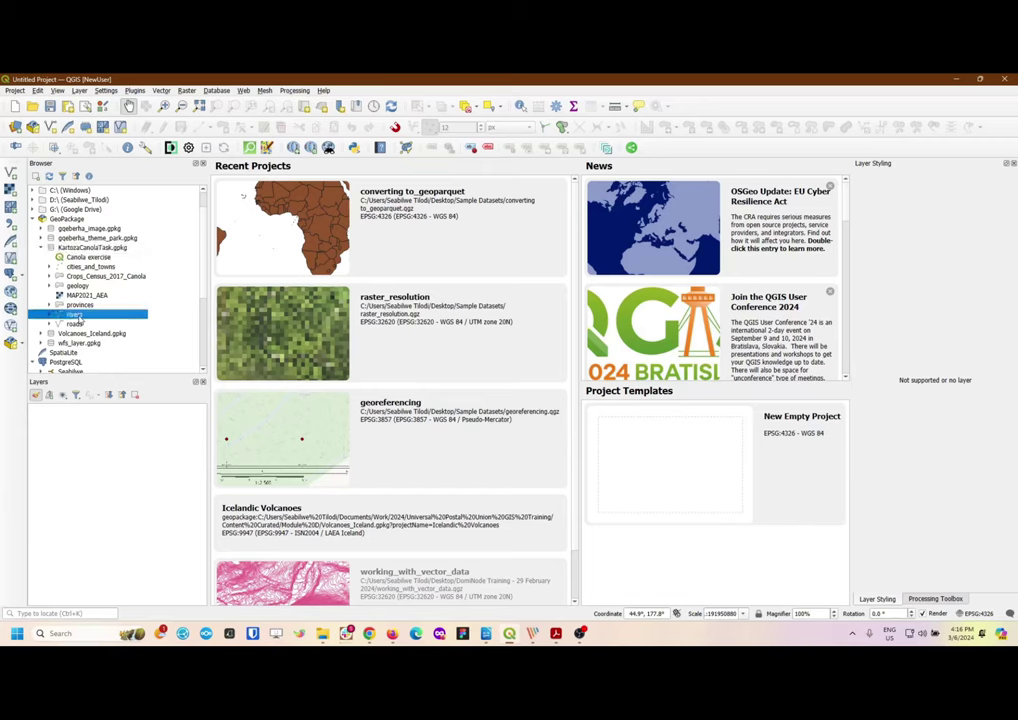
click(74, 325)
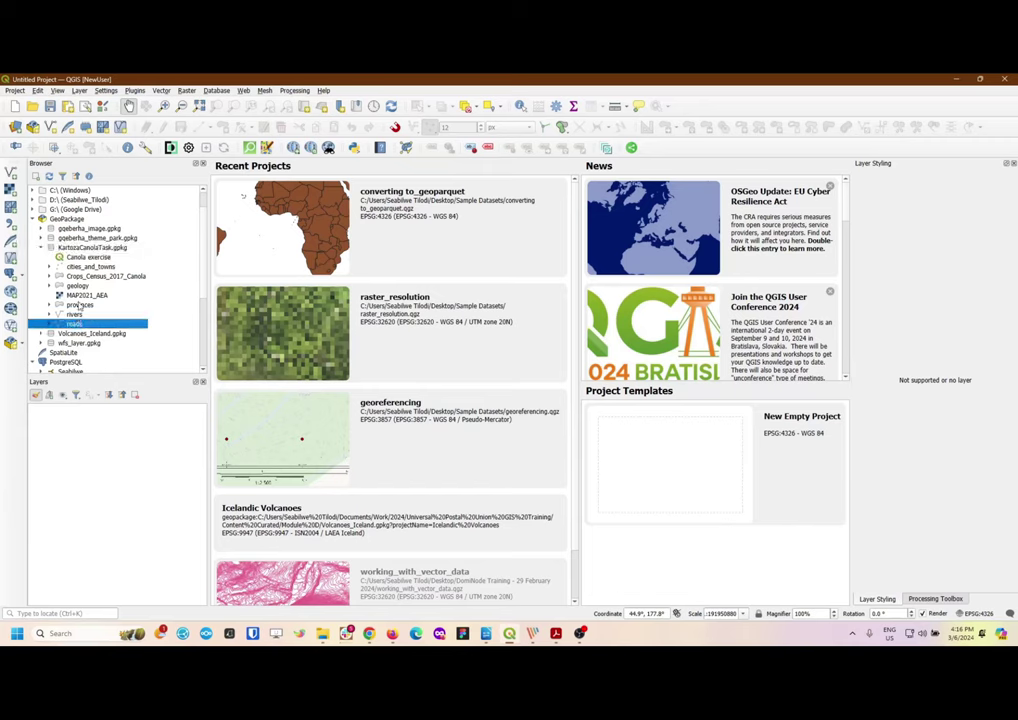
click(78, 305)
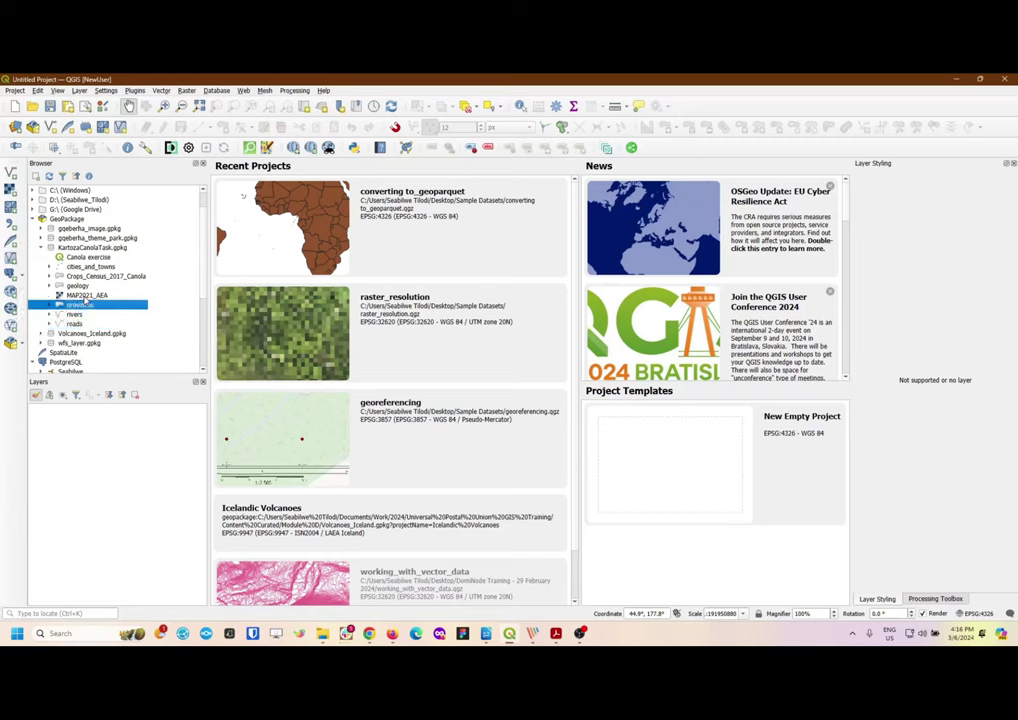
click(86, 298)
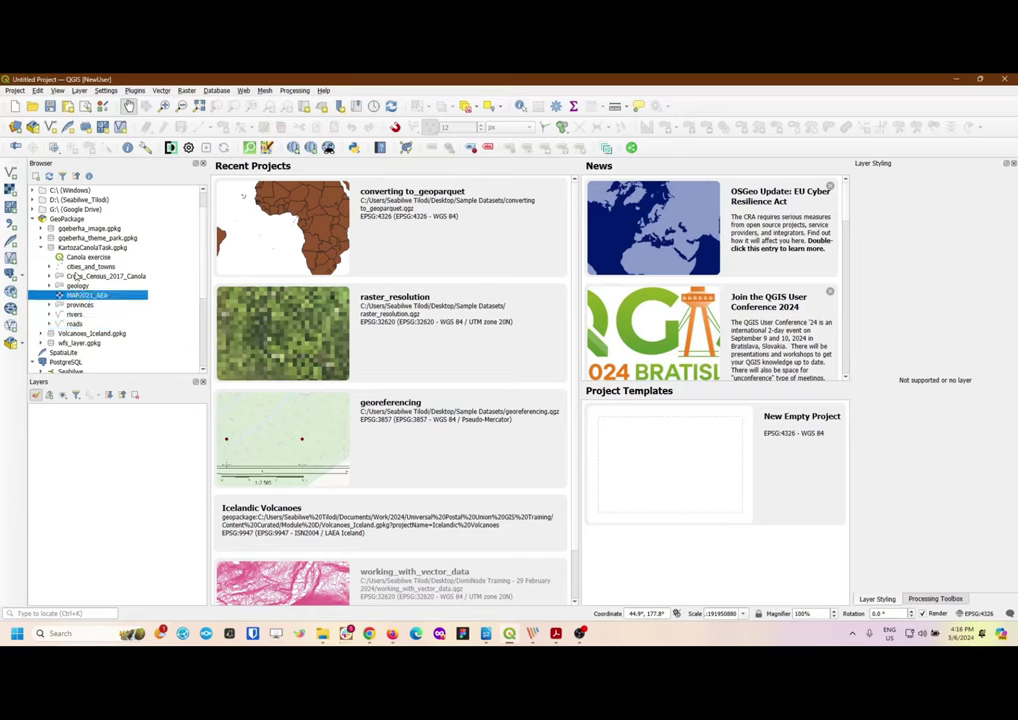
click(89, 267)
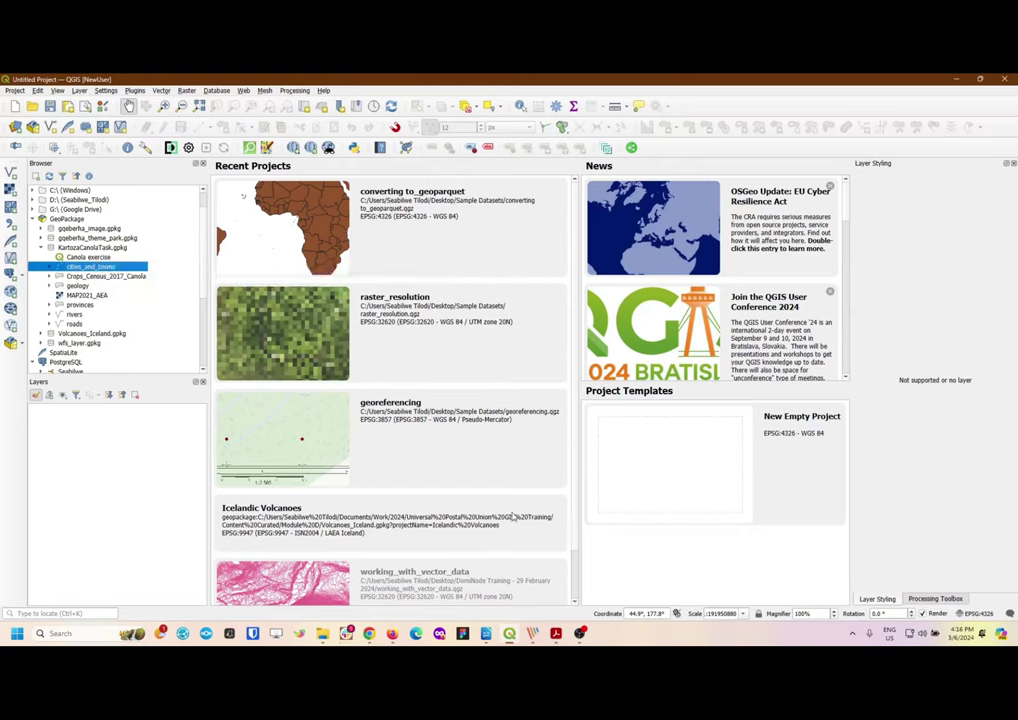
Check Figure 1 in GIS Canola Task 2024.pdf for how the opened project should look, and return to QGIS
mouse_move(556, 633)
click(556, 578)
scroll(536, 338, down, 10)
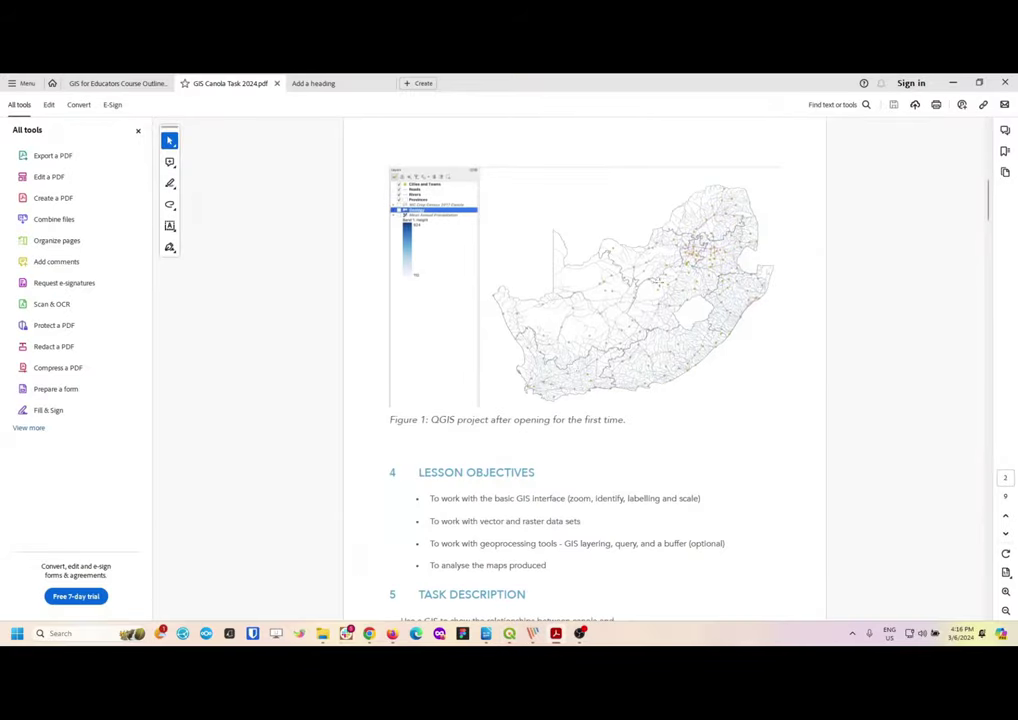
click(955, 83)
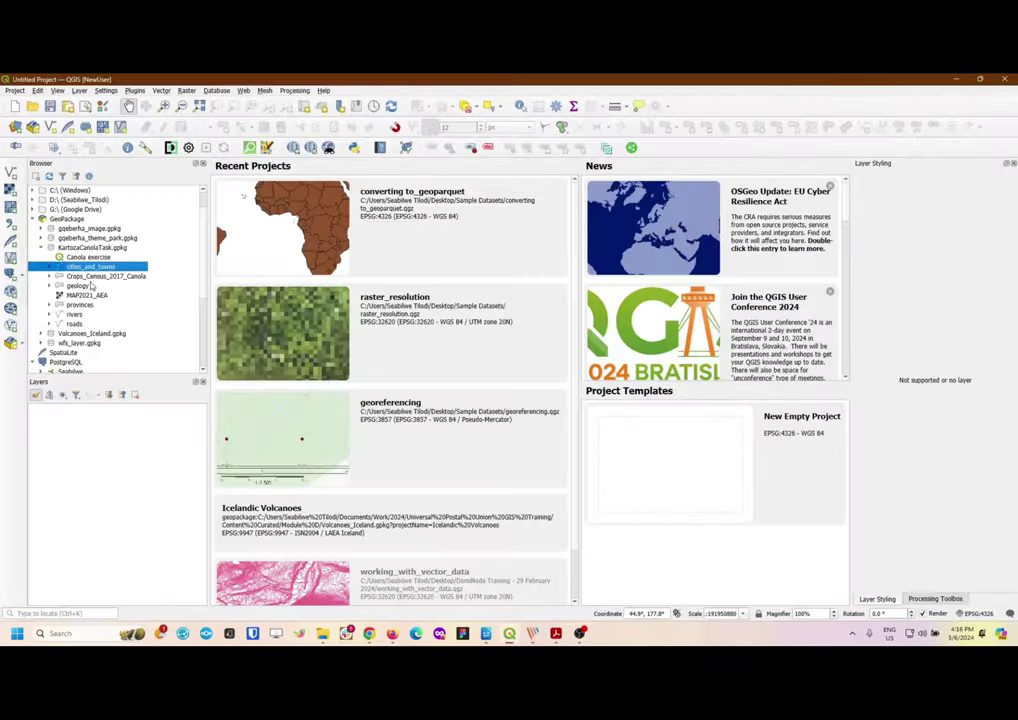
Load the Canola exercise project from KartozaCanolaTask.gpkg into the map area and dismiss the project version notice
key(Up)
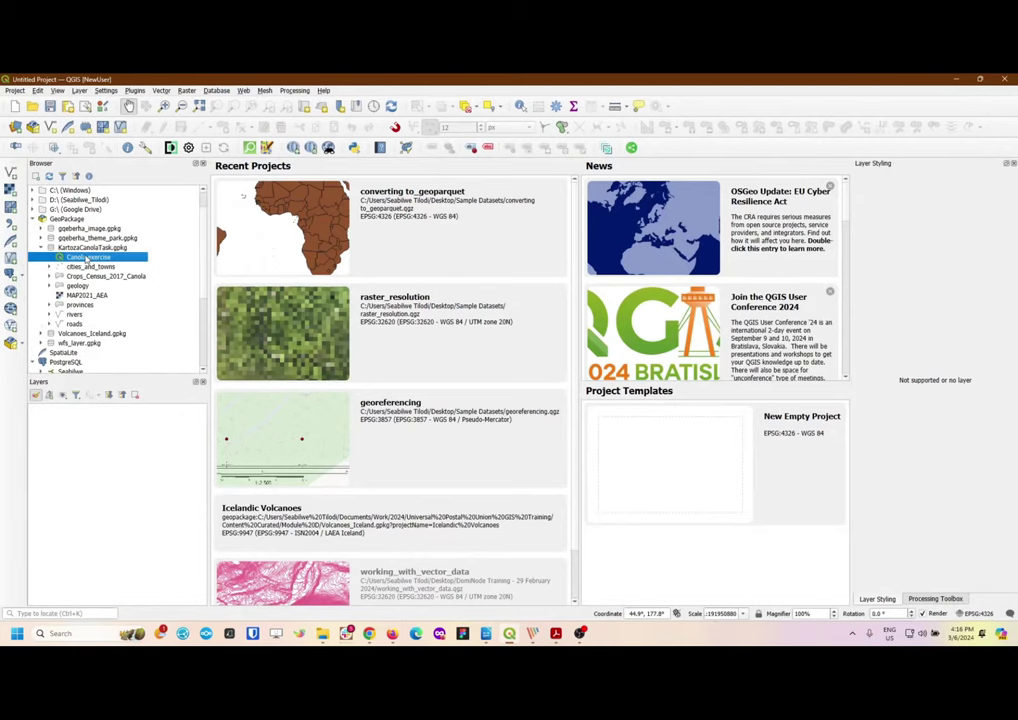
drag(86, 258, 432, 268)
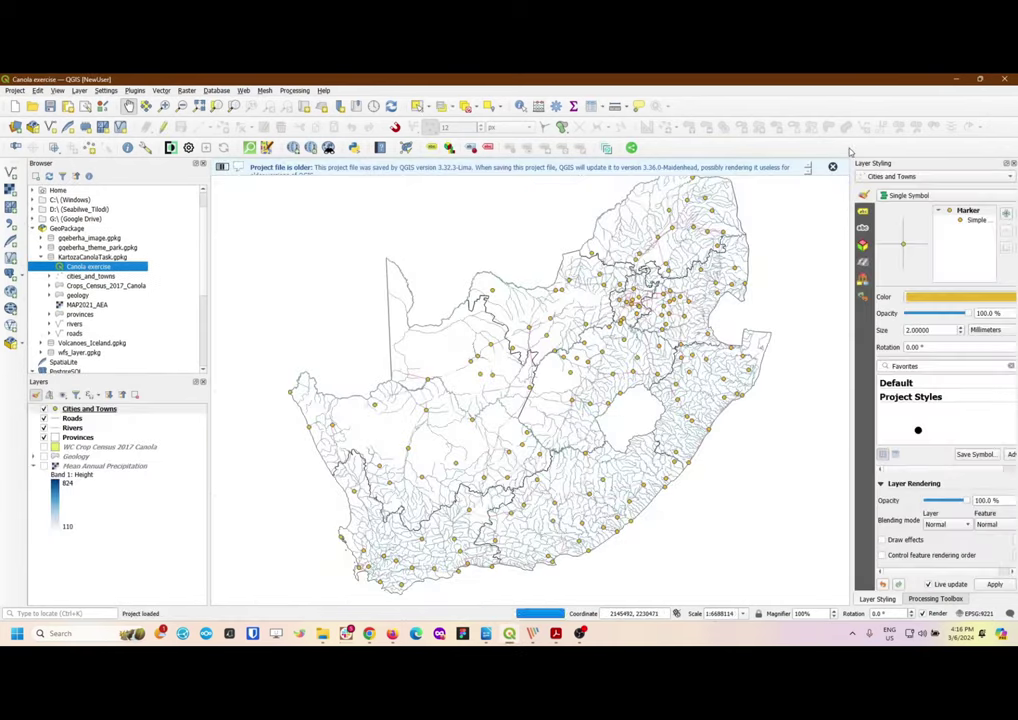
click(834, 167)
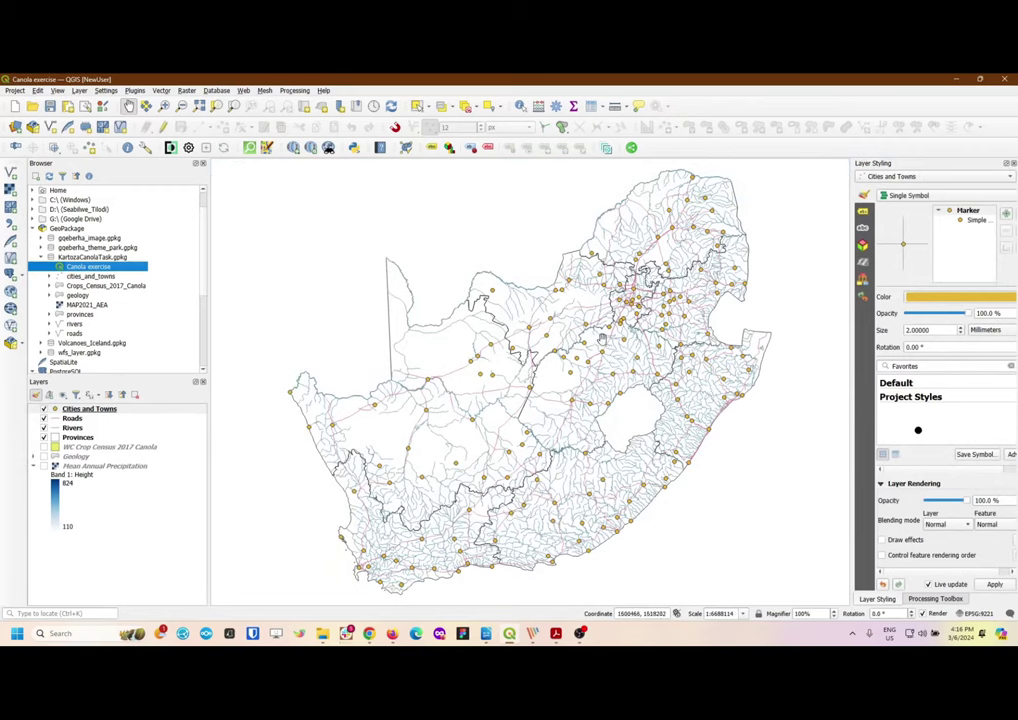
Close the Canola exercise project and load cities_and_towns, Crops_Census_2017_Canola and rivers from KartozaCanolaTask.gpkg individually into a new map
click(14, 91)
click(40, 160)
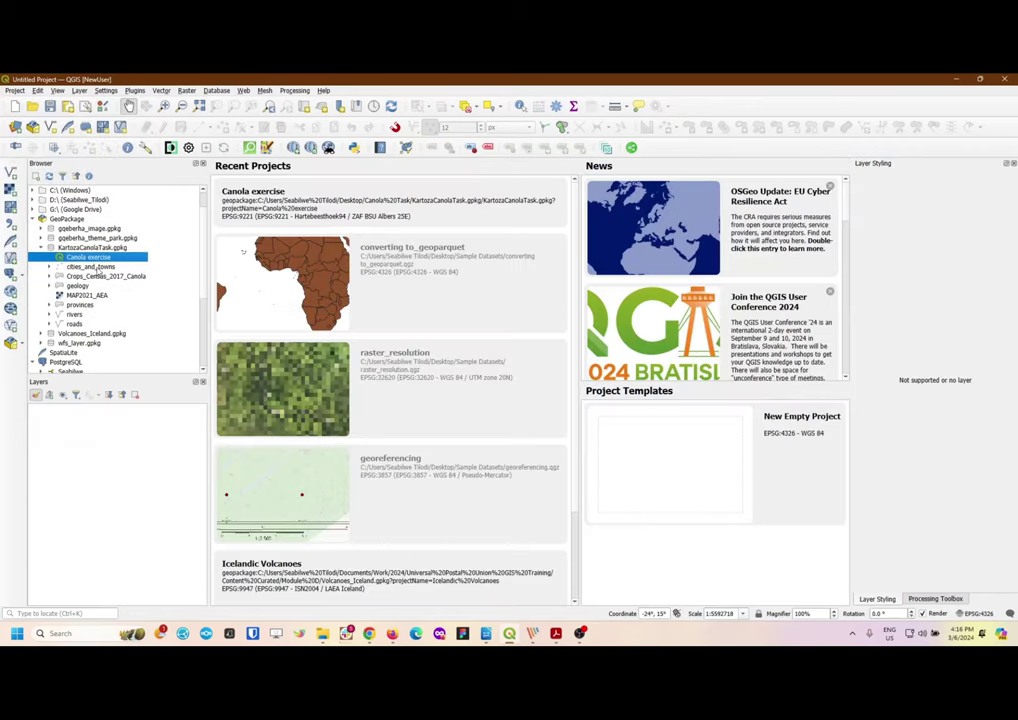
drag(97, 269, 525, 286)
drag(85, 279, 448, 293)
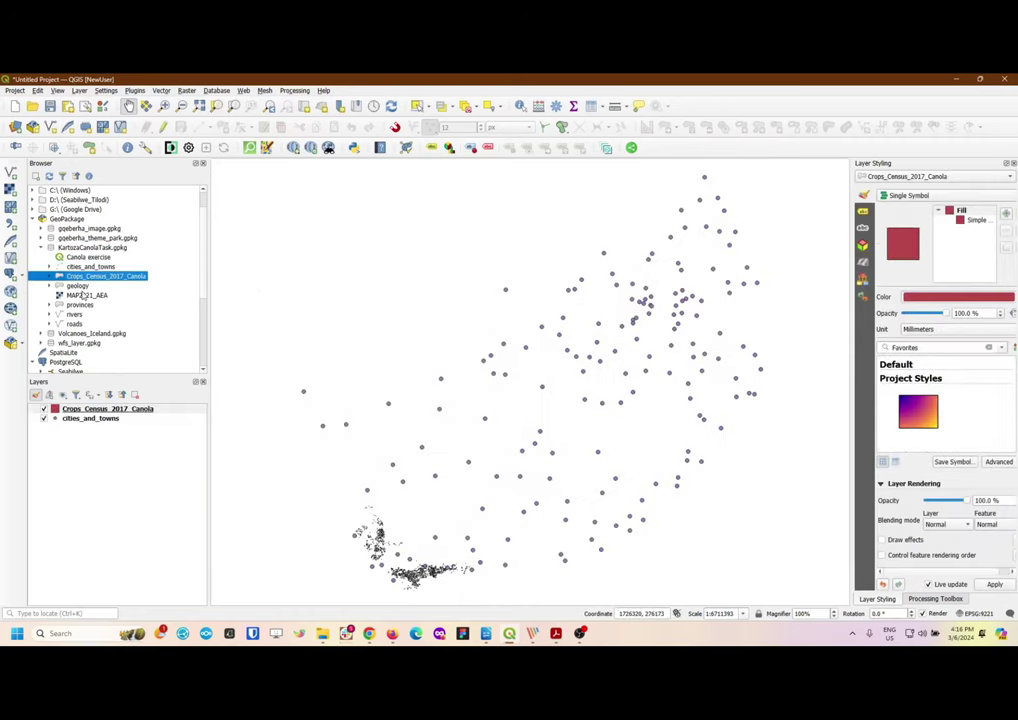
drag(76, 316, 493, 336)
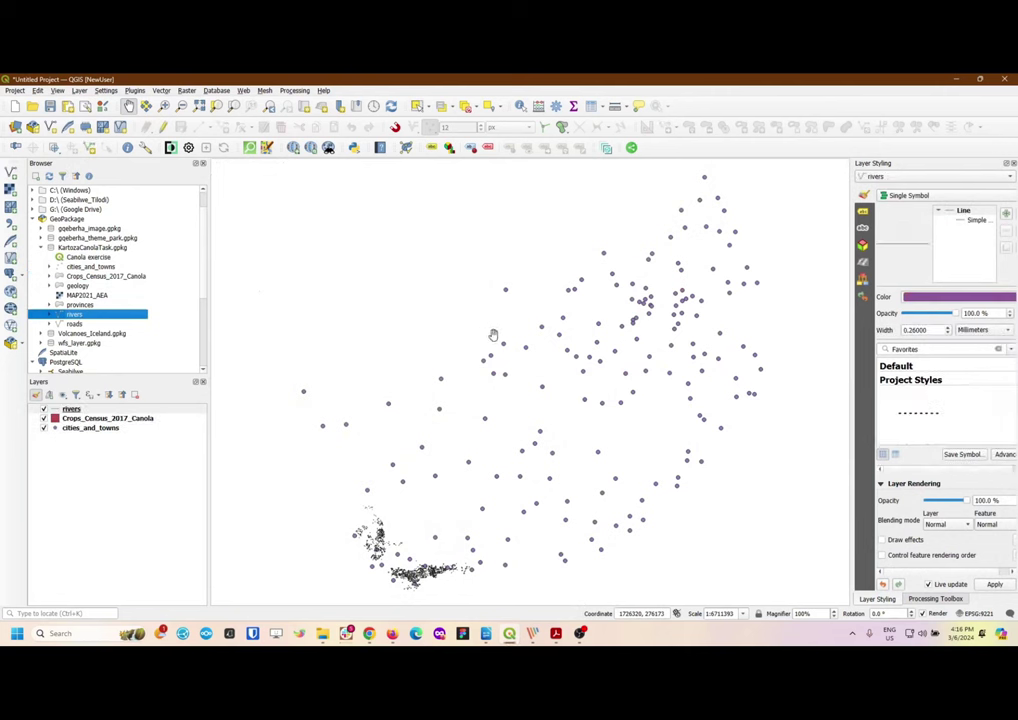
Consult GIS Canola Task 2024.pdf in Acrobat again and return to QGIS
mouse_move(533, 636)
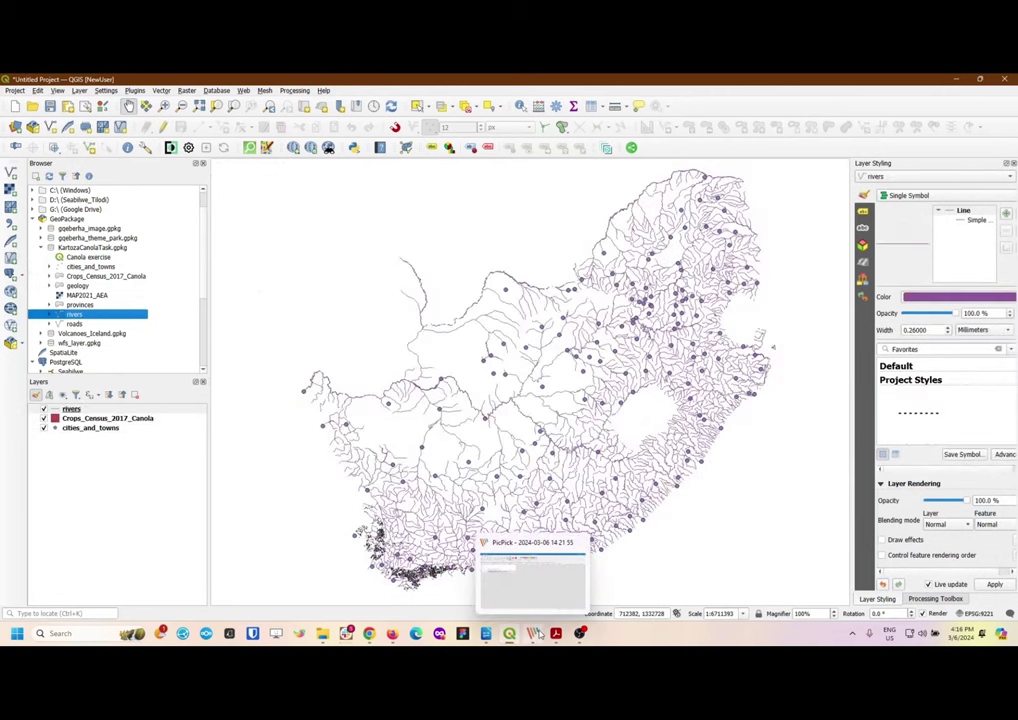
click(550, 575)
scroll(589, 525, down, 2)
scroll(634, 320, up, 2)
click(952, 83)
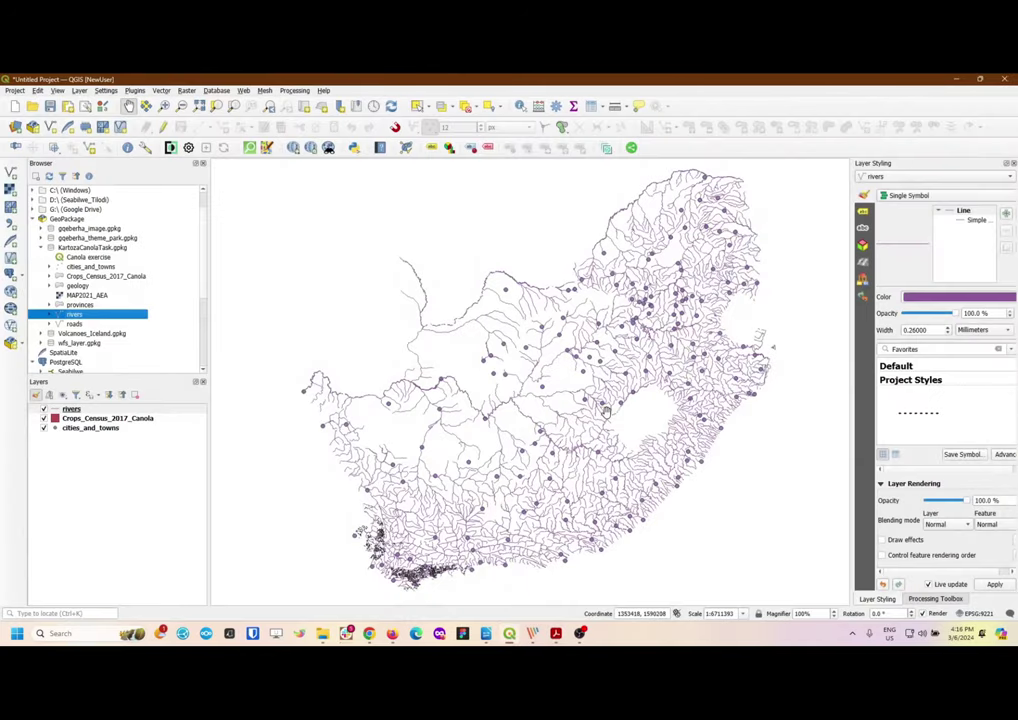
Close the untitled project without saving, reopen Canola exercise from KartozaCanolaTask.gpkg and dismiss the project version notice
click(91, 257)
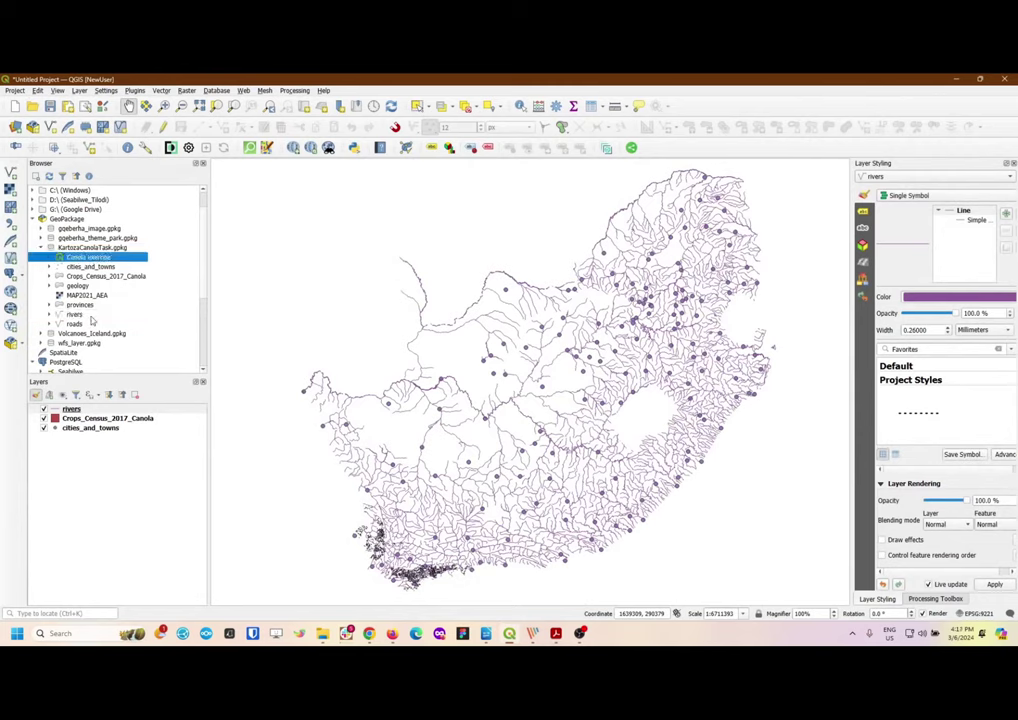
click(15, 90)
click(30, 162)
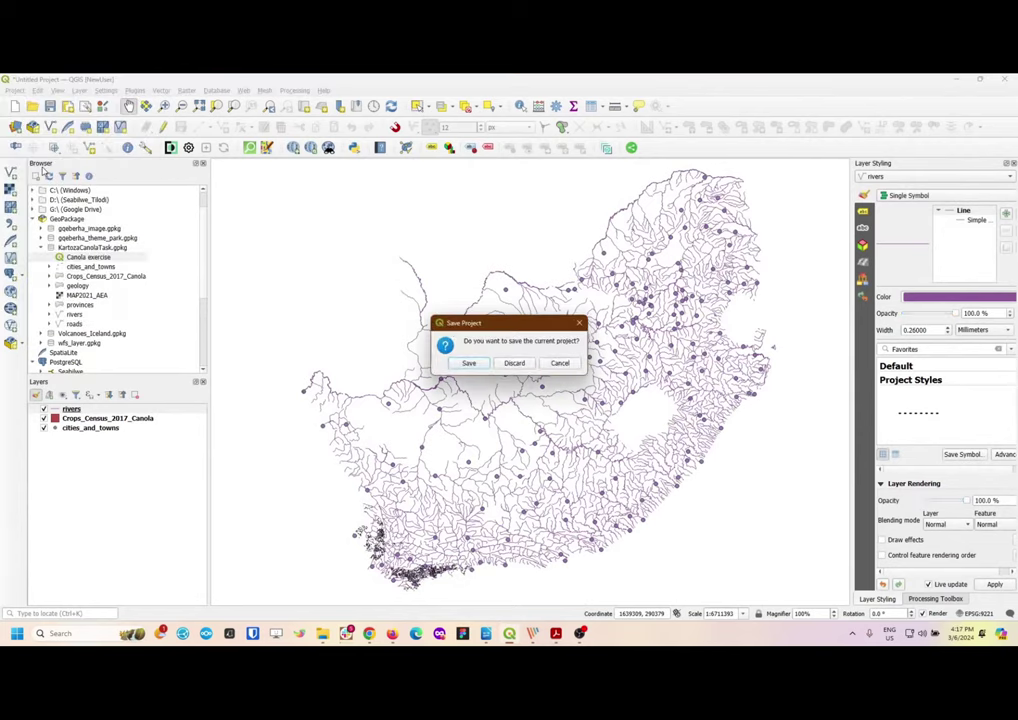
click(509, 365)
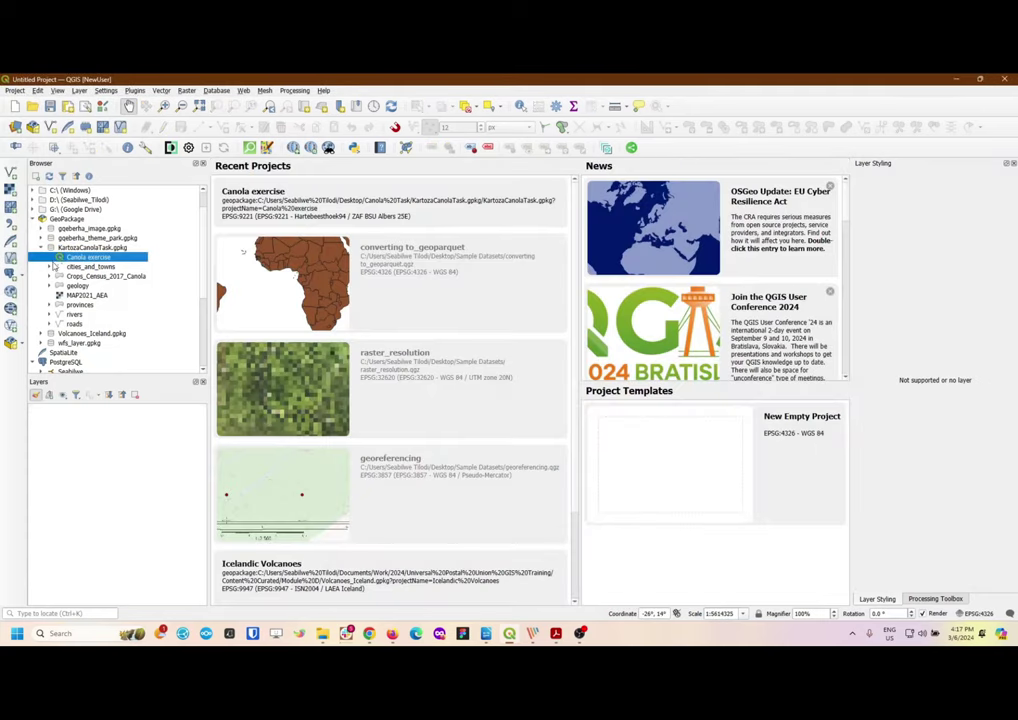
double_click(90, 259)
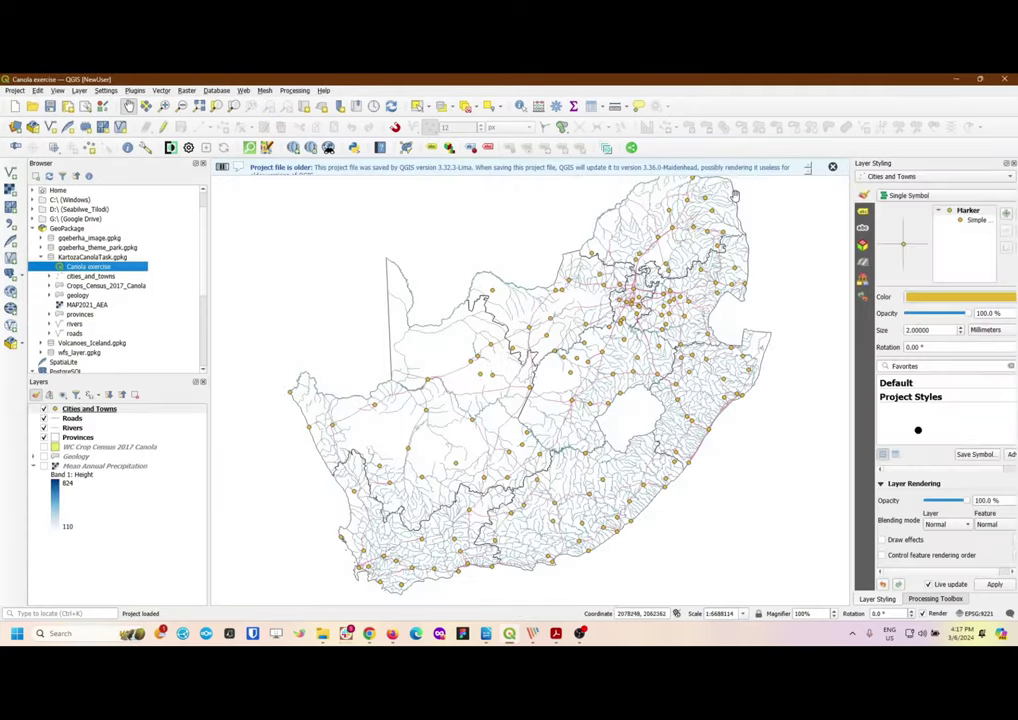
click(832, 166)
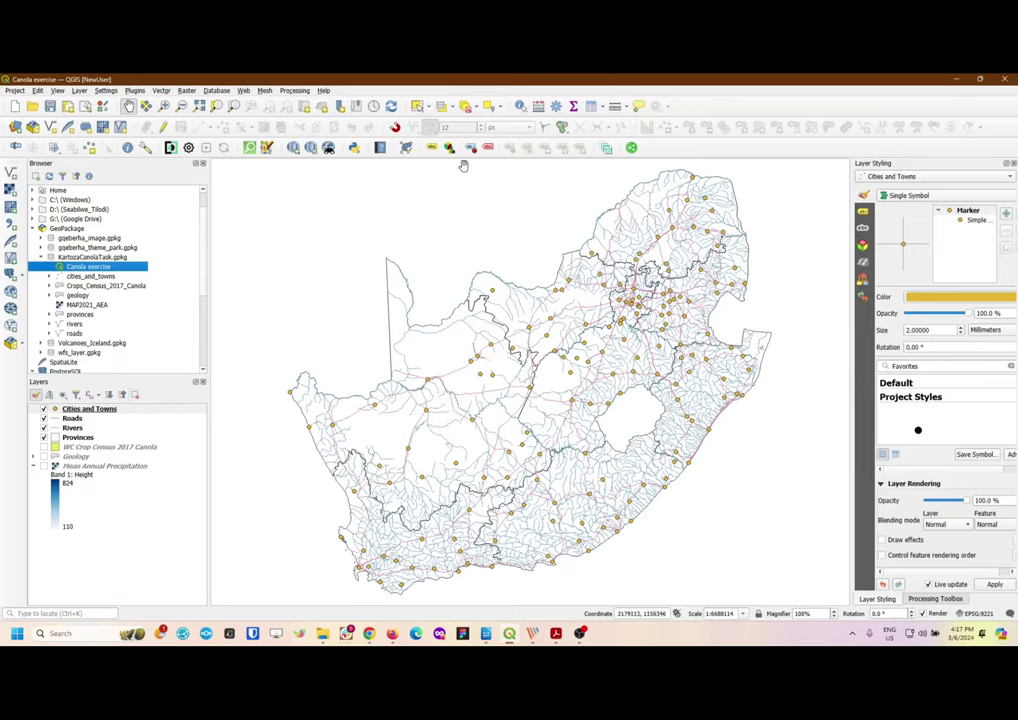
Widen the Layer Styling panel and collapse the Mean Annual Precipitation legend in the layer list
click(847, 354)
drag(847, 354, 783, 358)
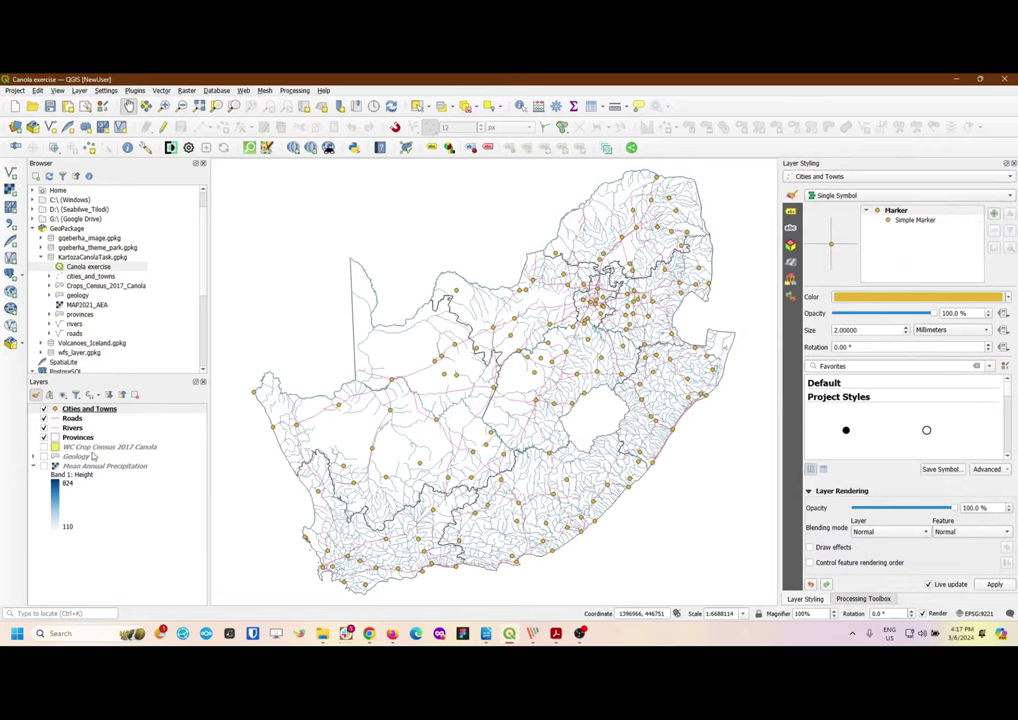
click(33, 466)
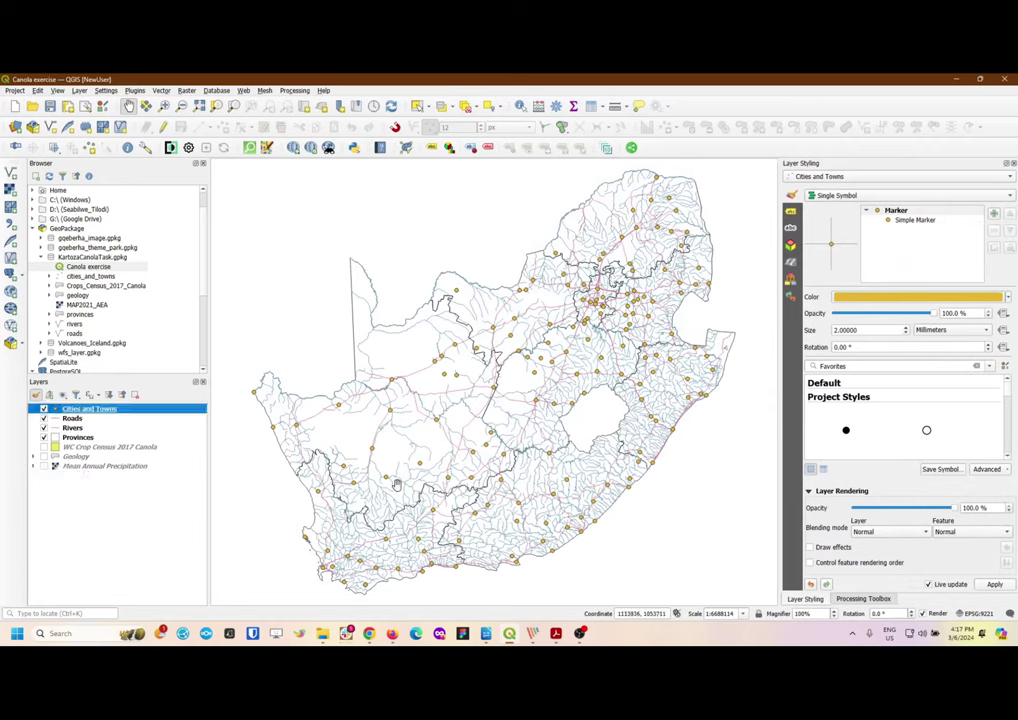
Inspect the styling of the Mean Annual Precipitation, Geology, Rivers, and Cities and Towns layers
click(96, 467)
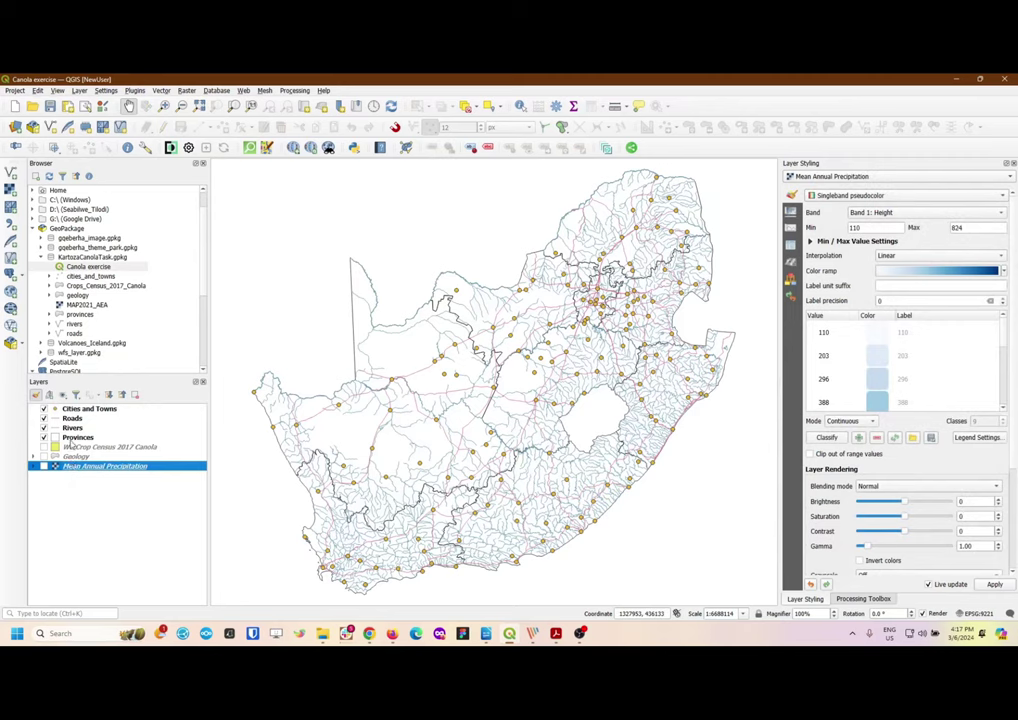
click(75, 456)
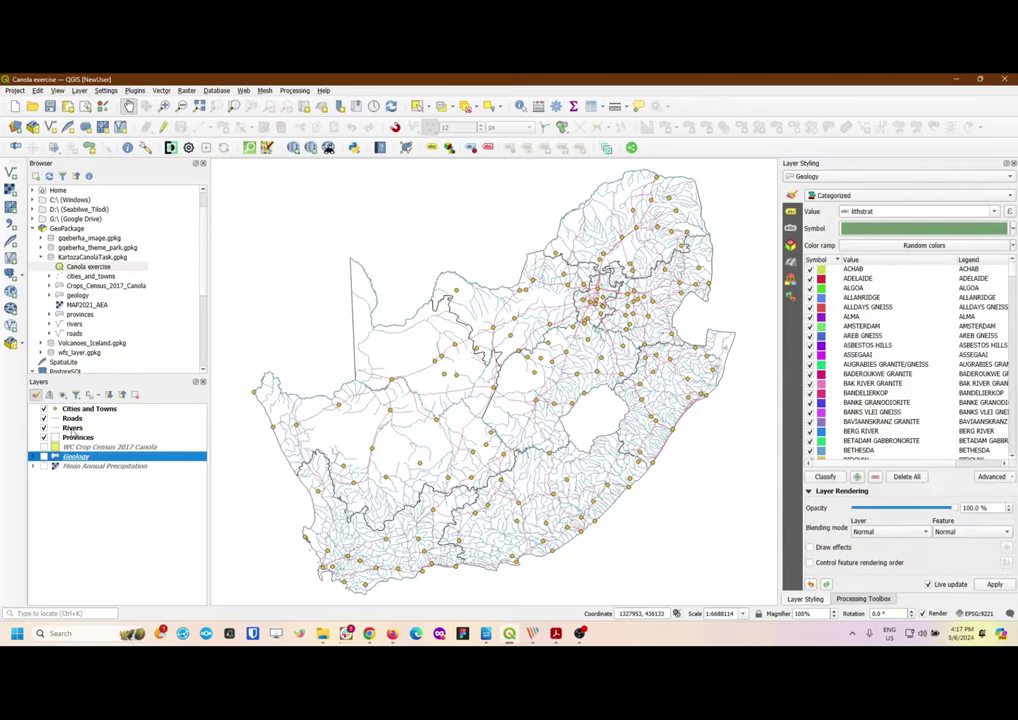
click(73, 428)
click(87, 410)
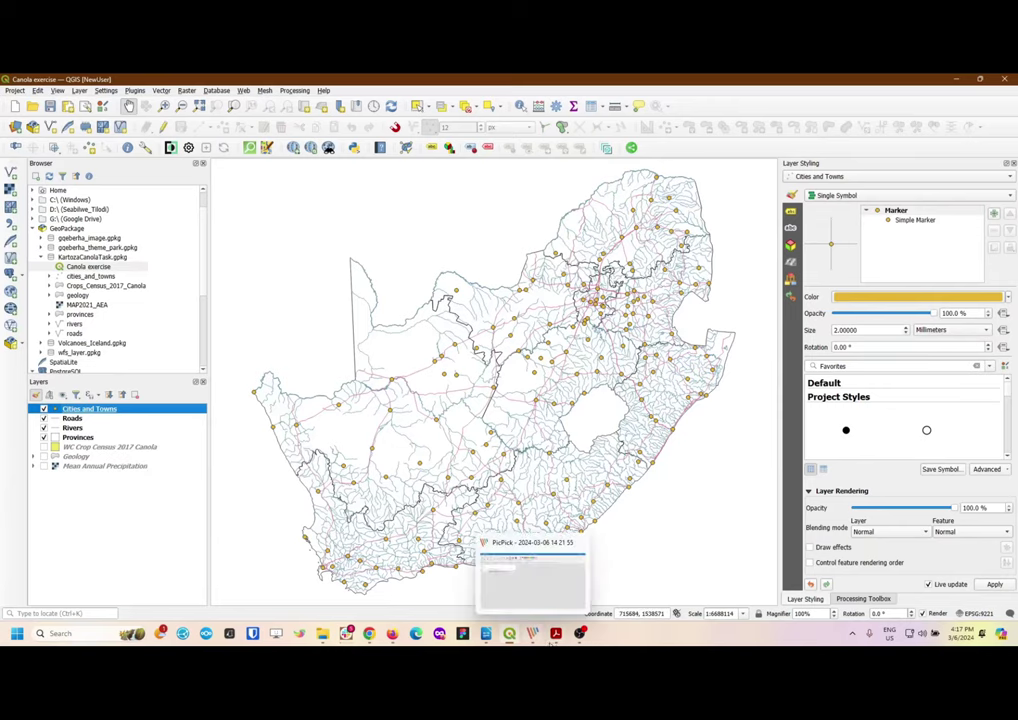
Read the lesson objectives, task description and first exercise instructions in GIS Canola Task 2024.pdf, and return to QGIS
mouse_move(556, 633)
click(585, 565)
scroll(516, 366, down, 4)
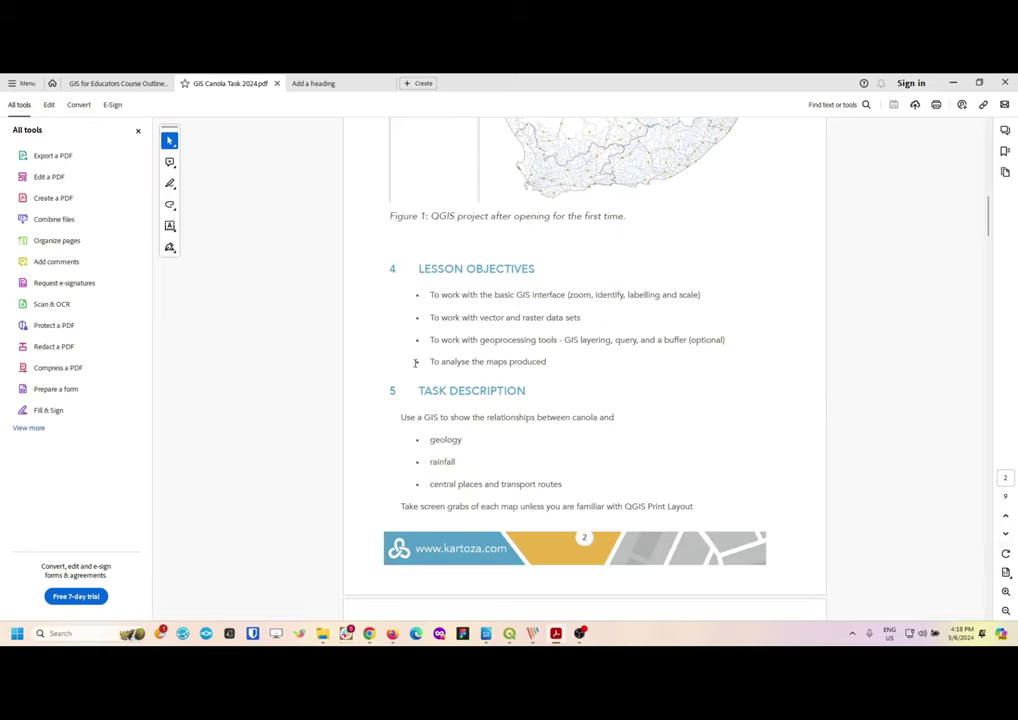
scroll(504, 348, down, 3)
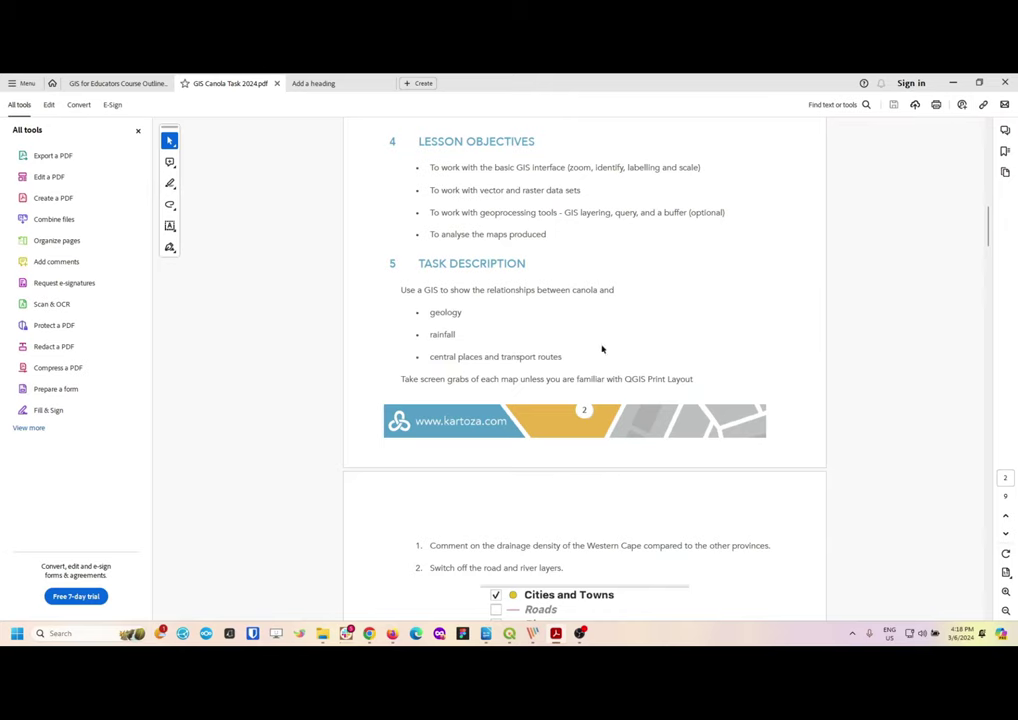
scroll(565, 327, down, 5)
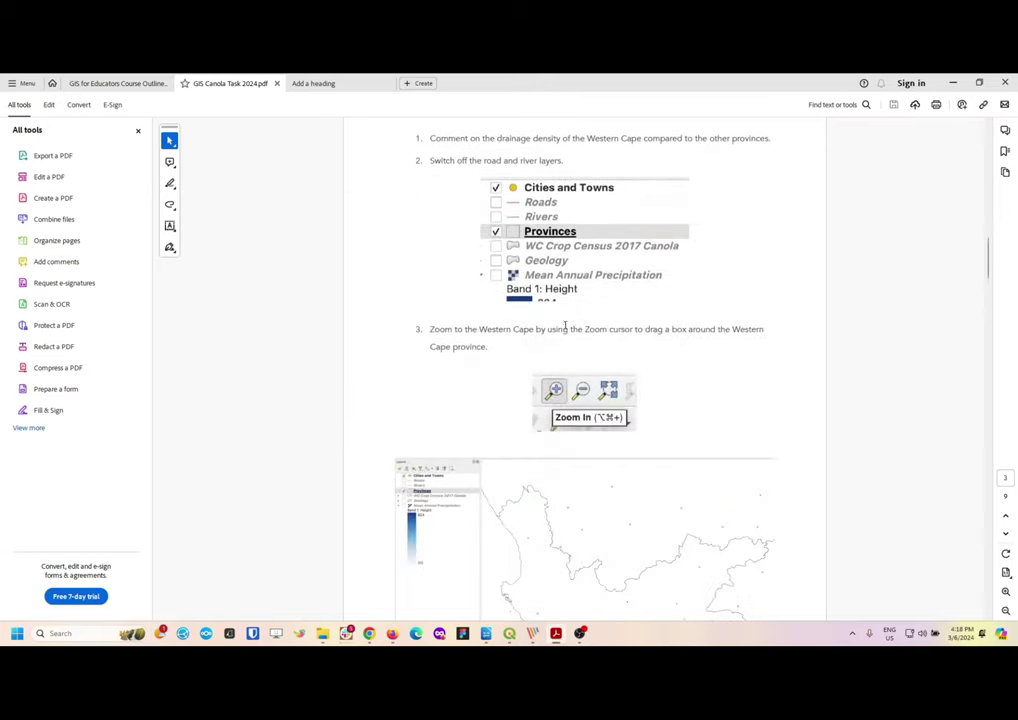
click(953, 83)
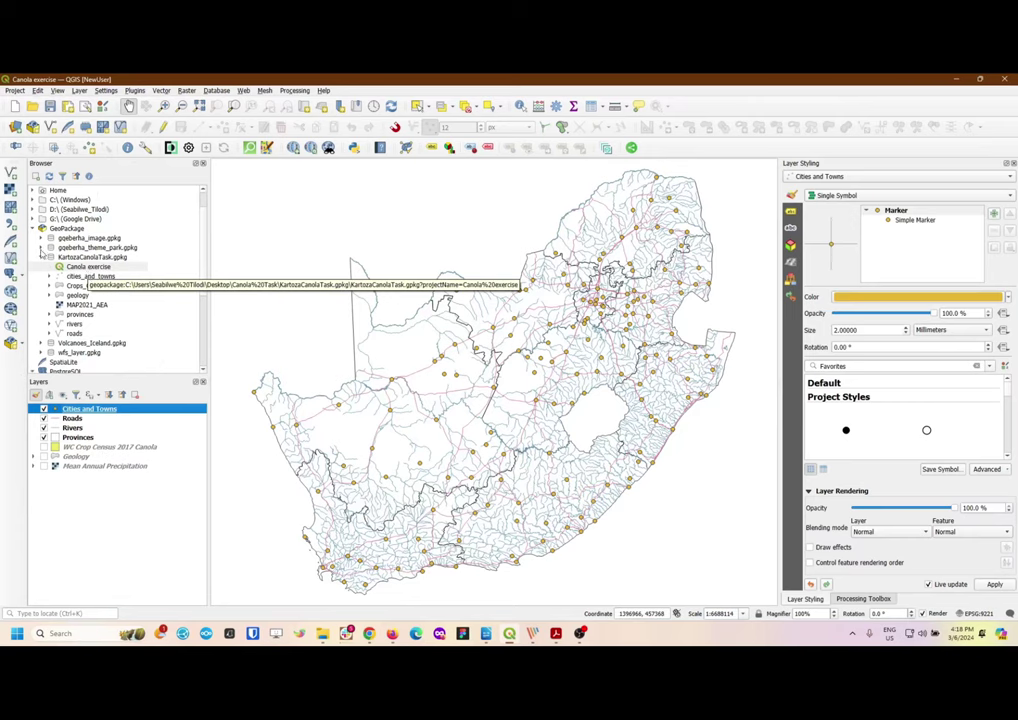
Collapse KartozaCanolaTask.gpkg in the Browser and try a locator search for "buffer", clearing it again
click(41, 258)
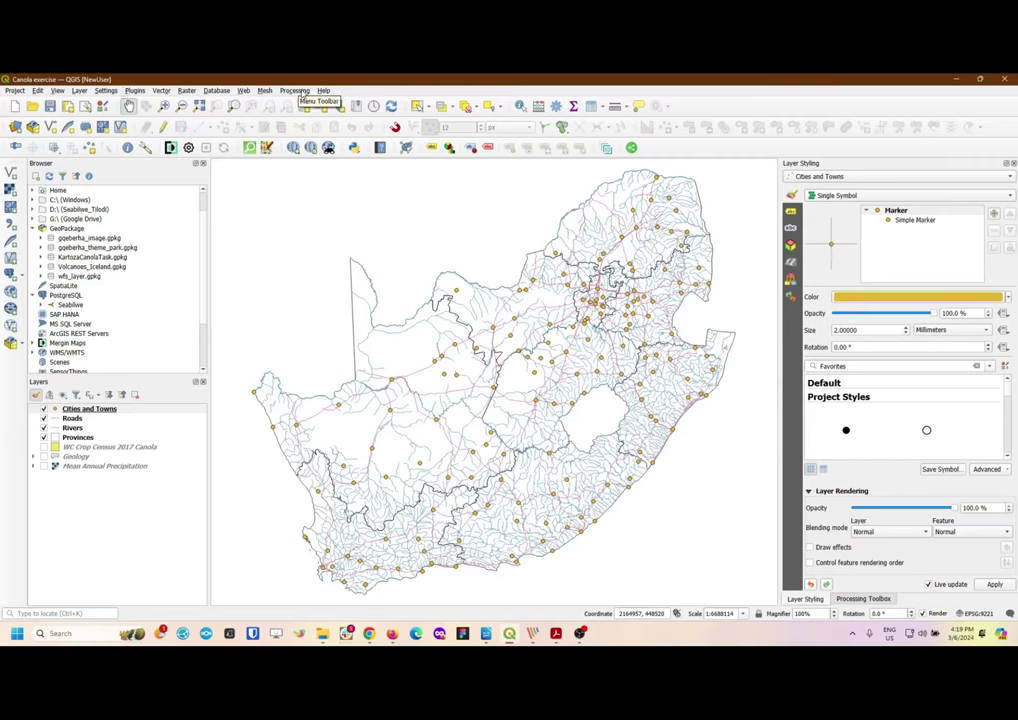
click(44, 614)
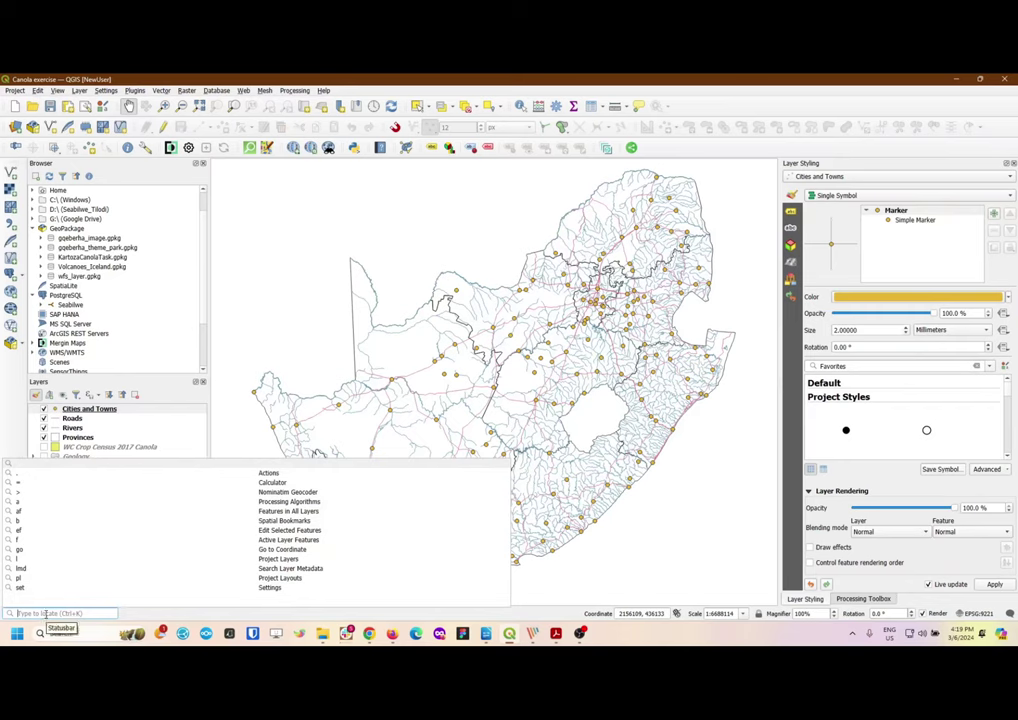
text(buffer)
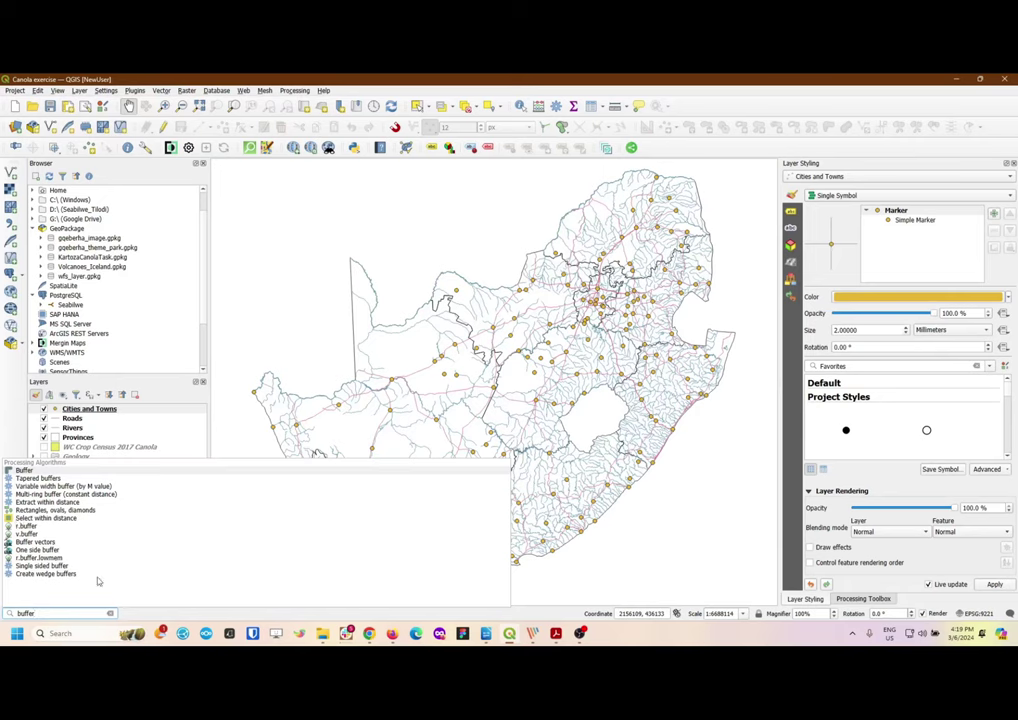
click(110, 613)
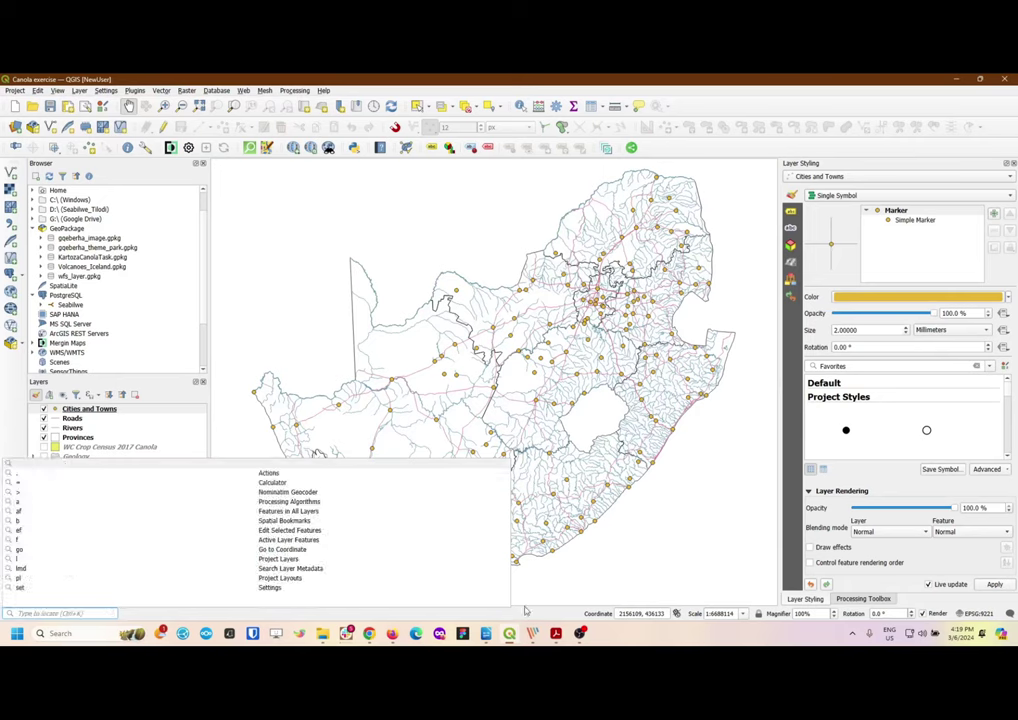
click(539, 595)
drag(539, 595, 428, 487)
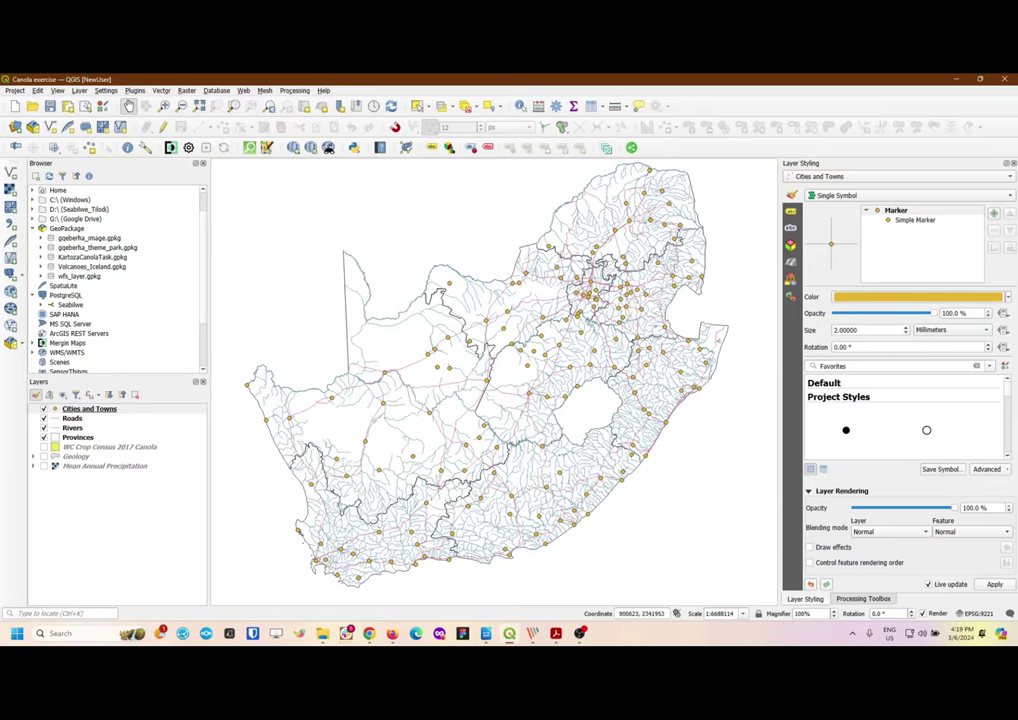
Try higher magnifier levels on the map canvas and return the magnifier to 100%
click(835, 612)
click(835, 614)
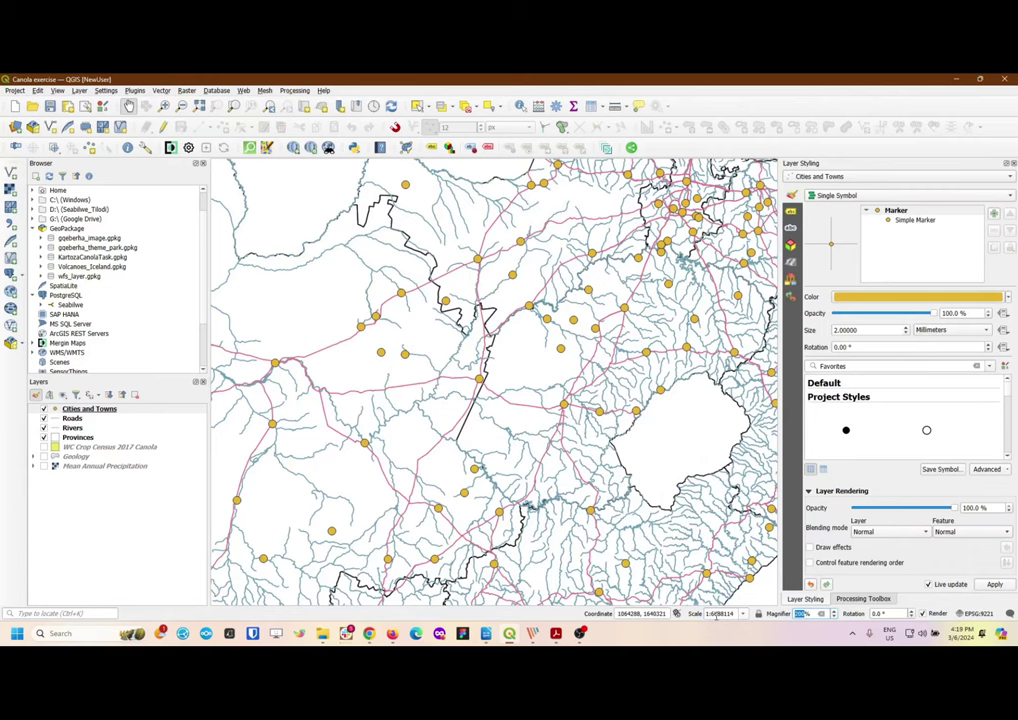
click(835, 612)
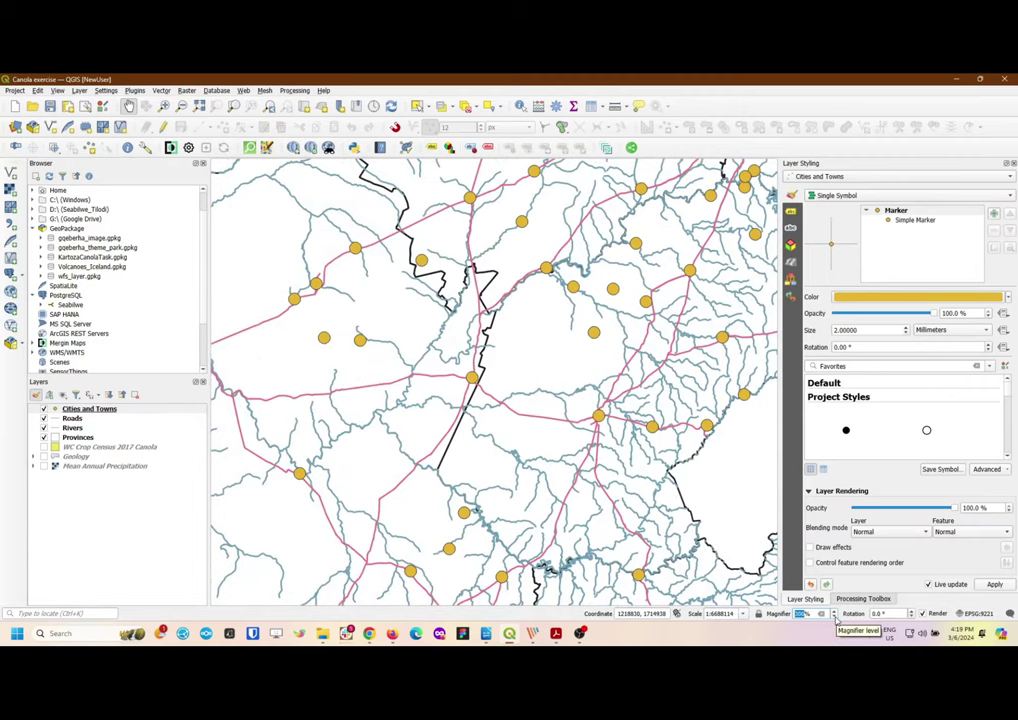
click(835, 617)
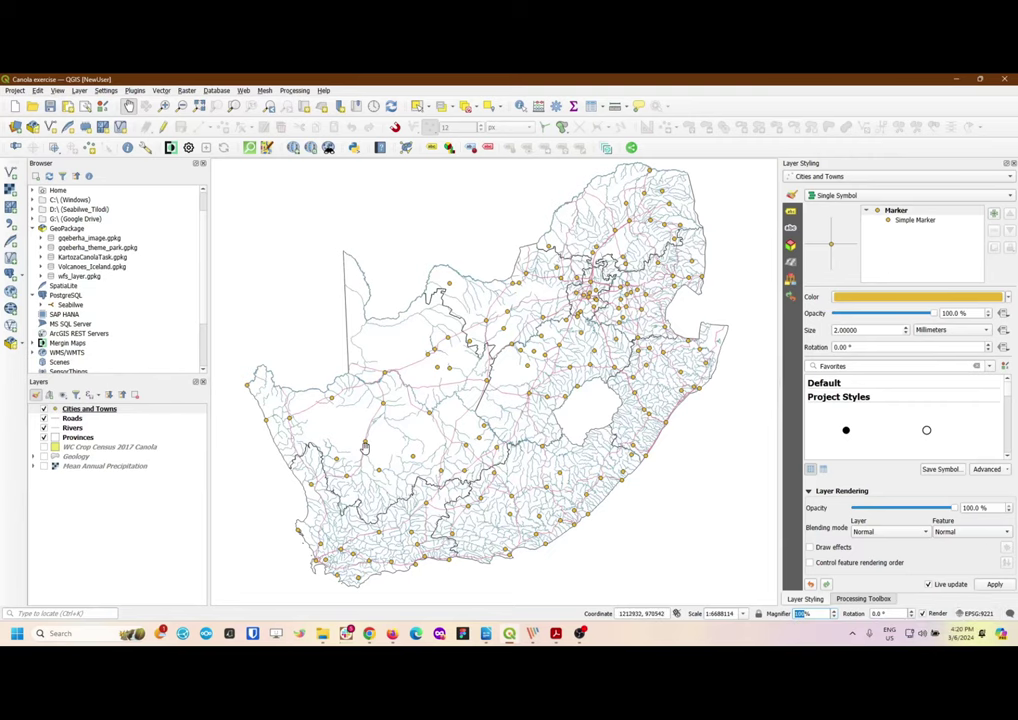
Check the QGIS log messages and close the log
click(1010, 614)
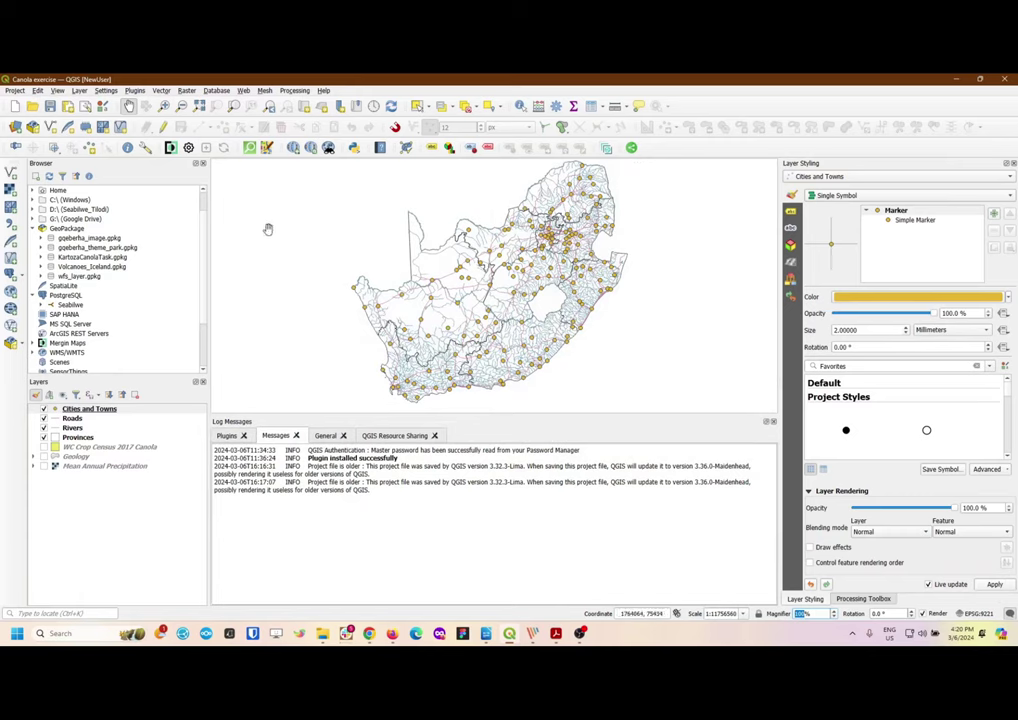
click(773, 422)
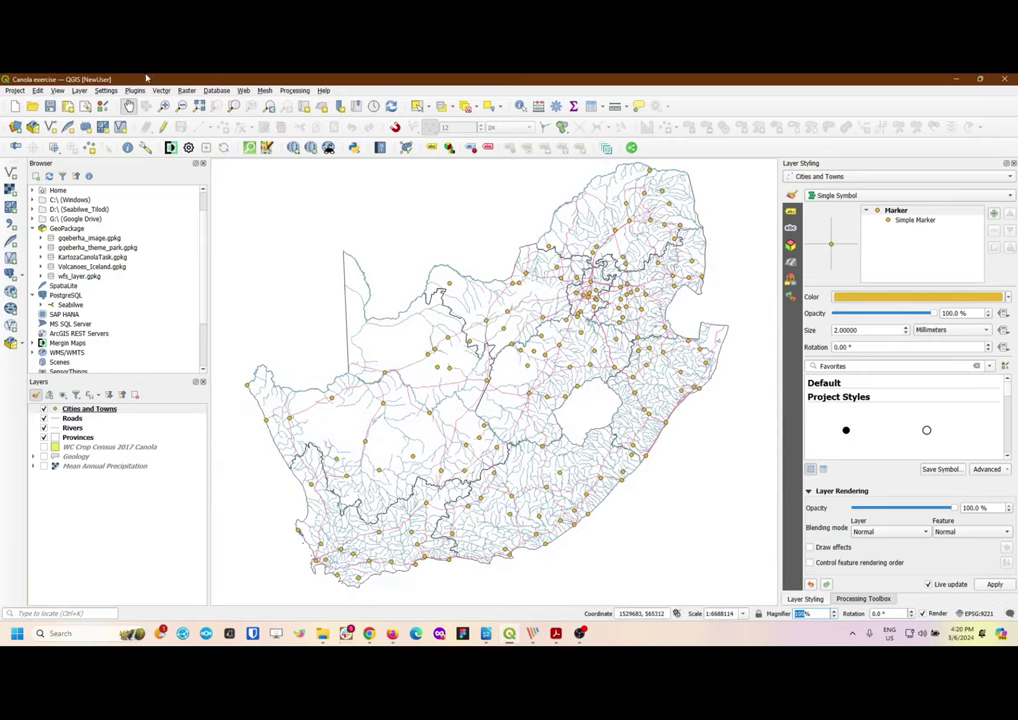
Zoom the map in on a boxed area, zoom it out, and fit it to the full extent
click(163, 107)
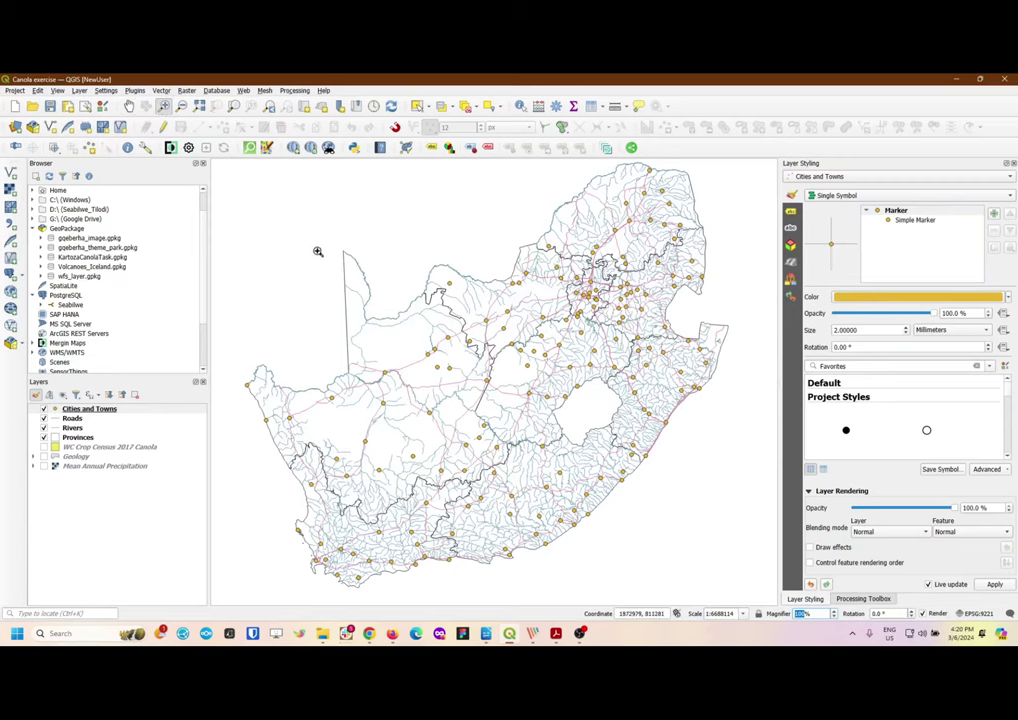
drag(296, 199, 658, 491)
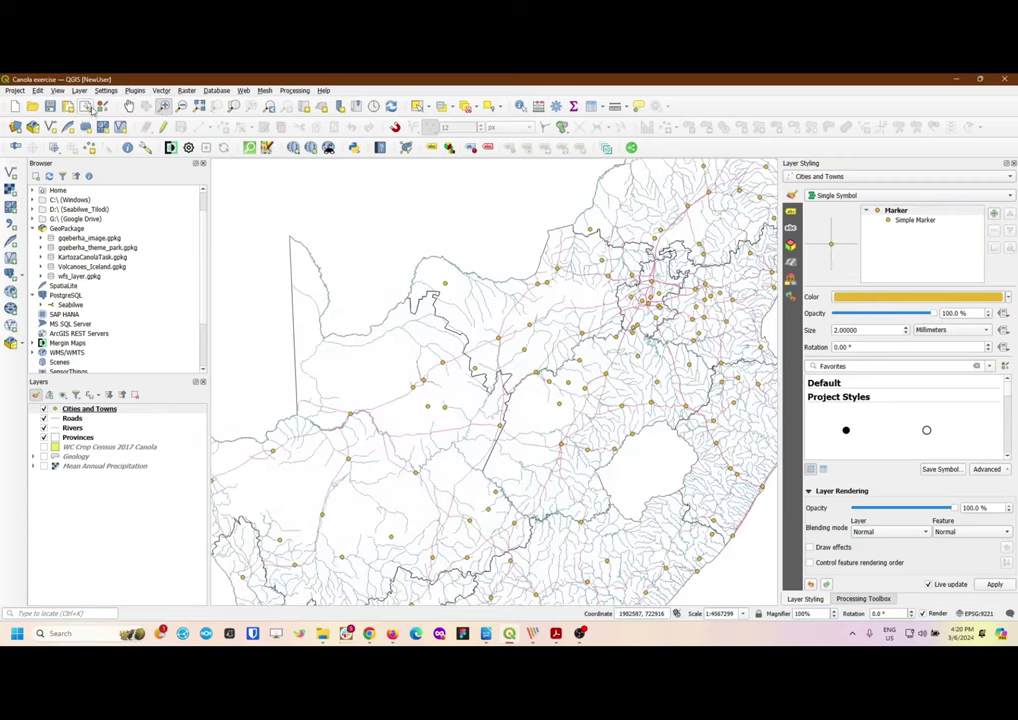
click(181, 106)
drag(650, 448, 455, 272)
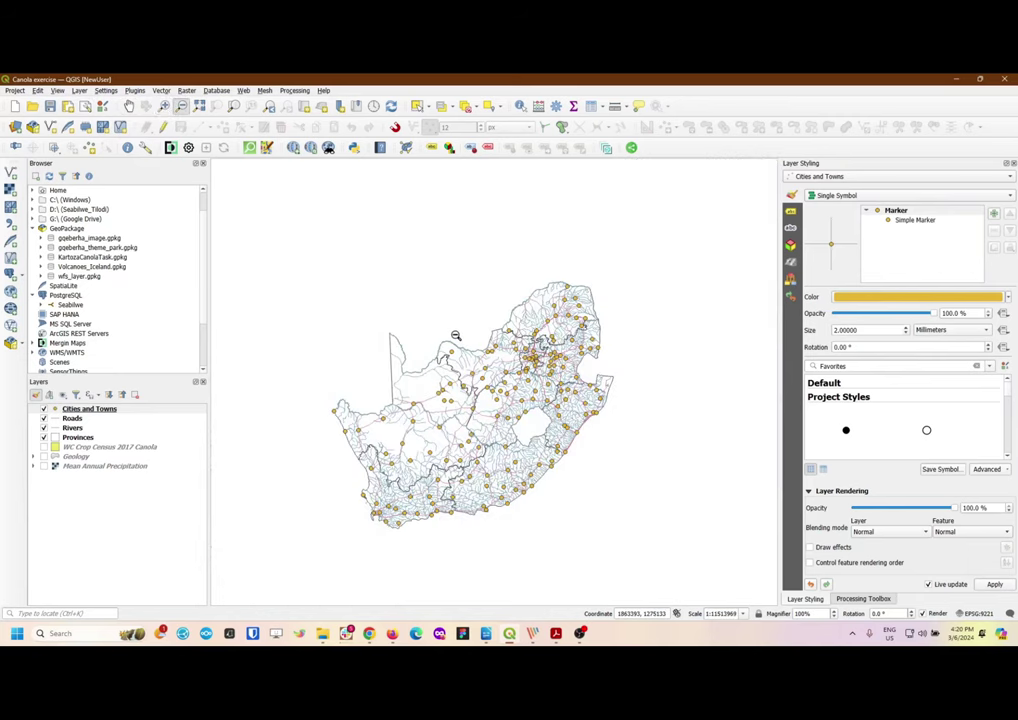
click(201, 107)
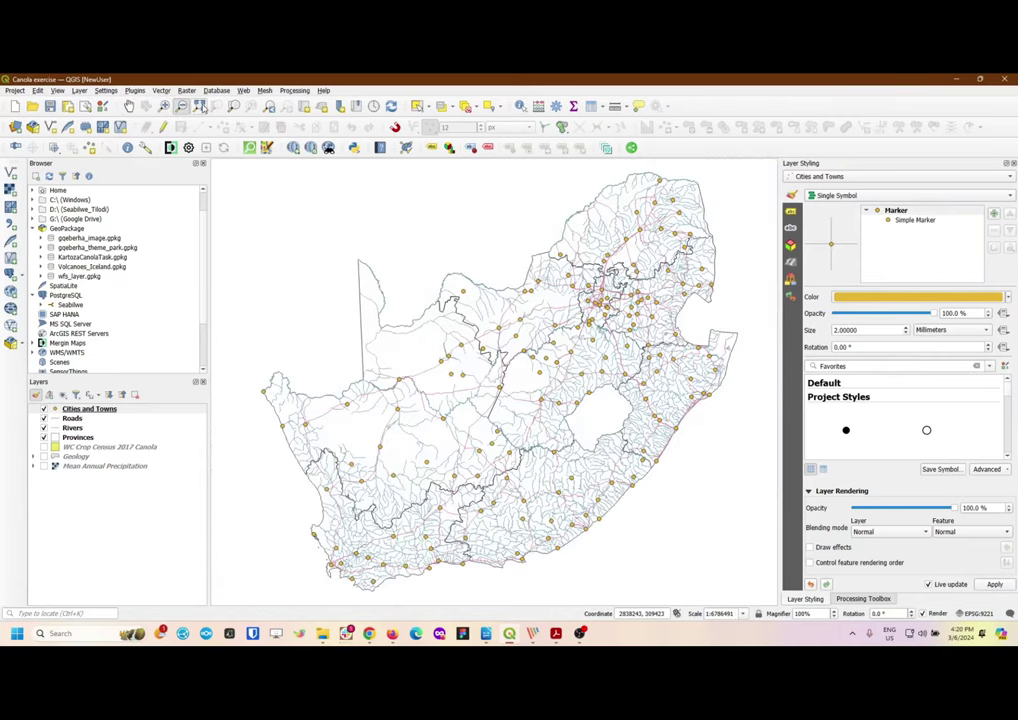
Go through the last and next map views, and zoom out from the country and back in
click(270, 108)
click(286, 107)
click(513, 396)
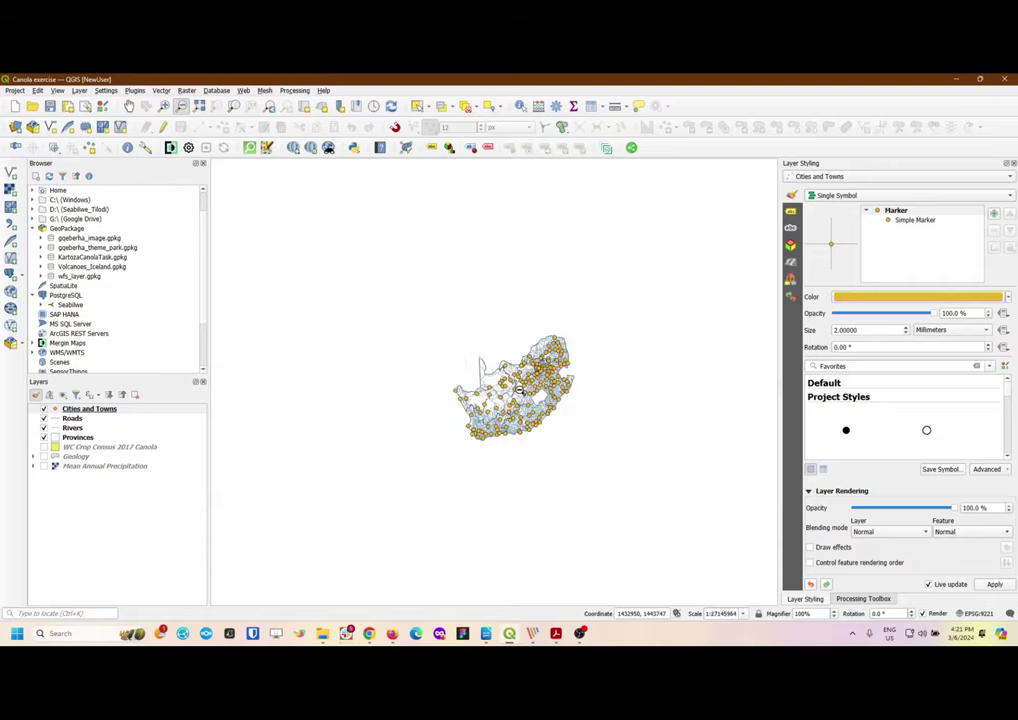
scroll(519, 390, up, 2)
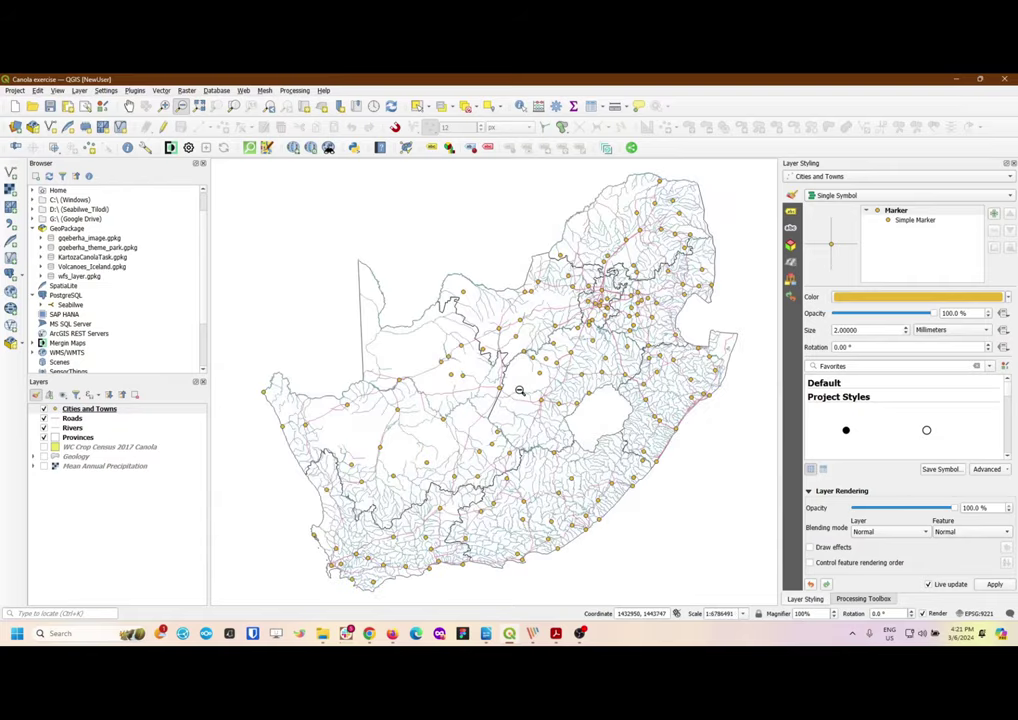
Zoom the map of South Africa in and out, and pan it around on the canvas
scroll(519, 390, up, 3)
scroll(519, 390, down, 2)
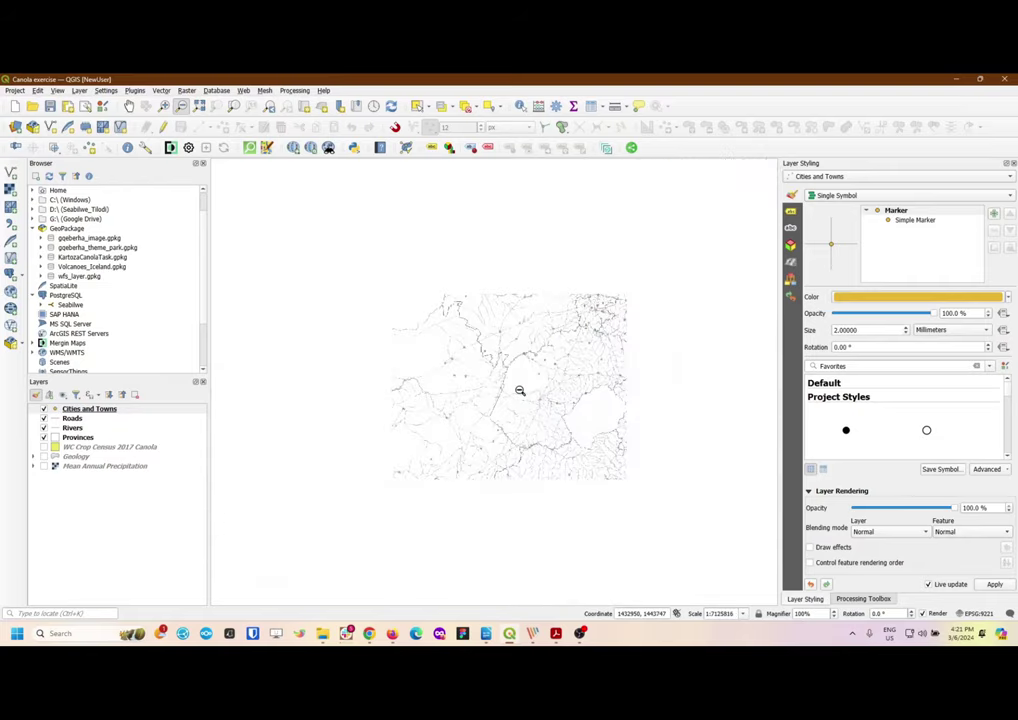
scroll(519, 390, down, 1)
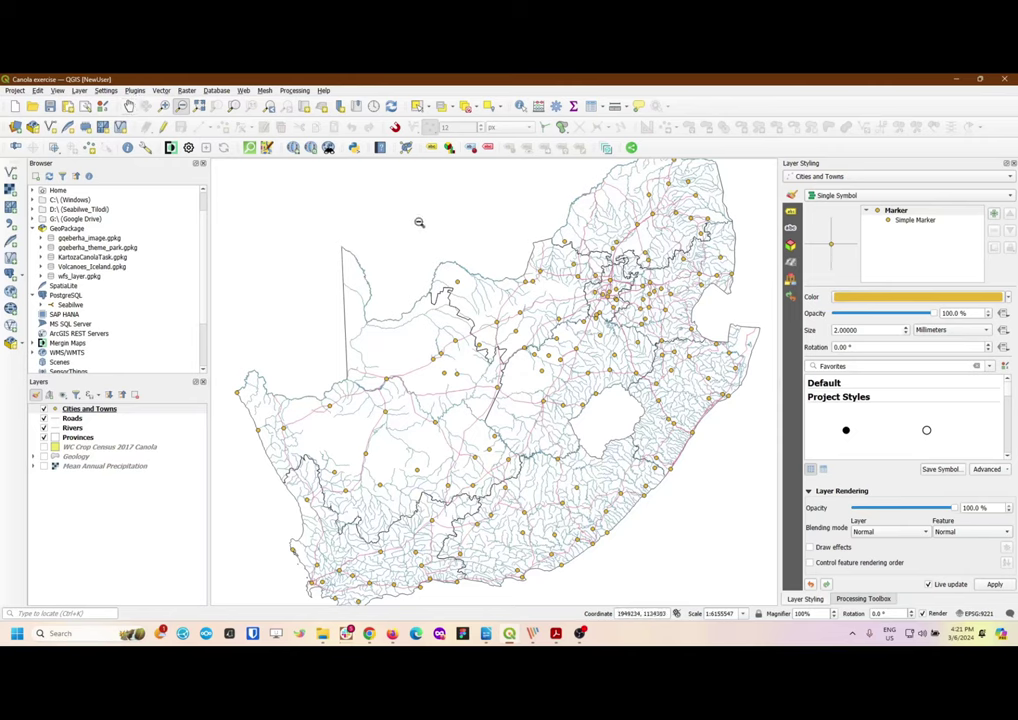
click(128, 107)
drag(528, 271, 505, 296)
drag(454, 434, 479, 384)
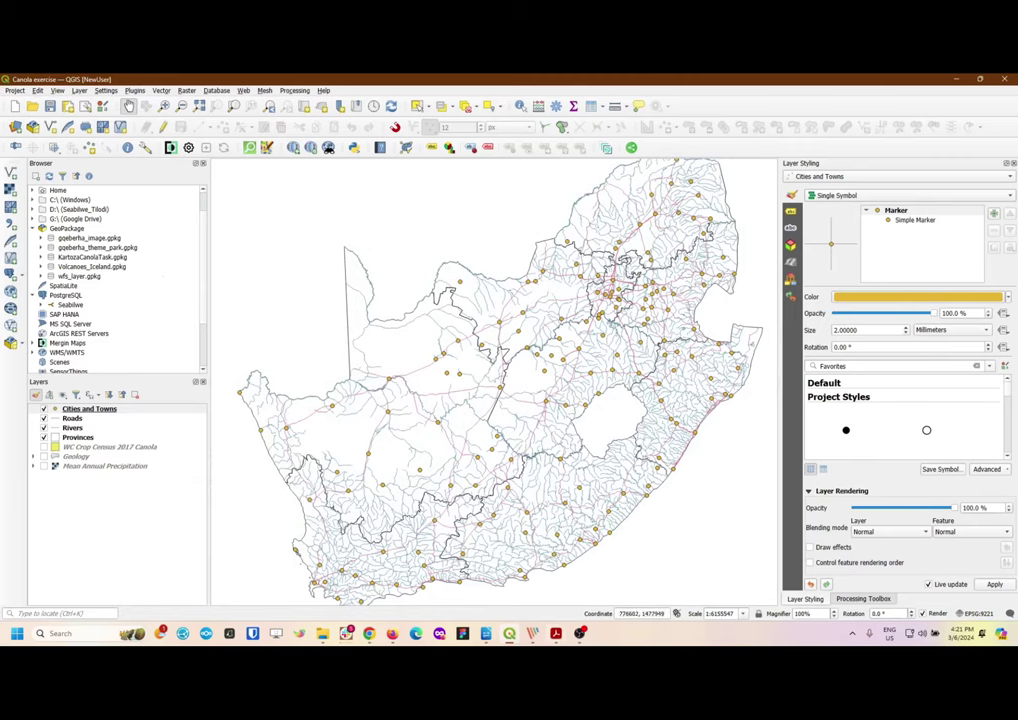
mouse_move(369, 633)
scroll(618, 297, down, 1)
scroll(614, 325, up, 1)
drag(614, 325, 600, 364)
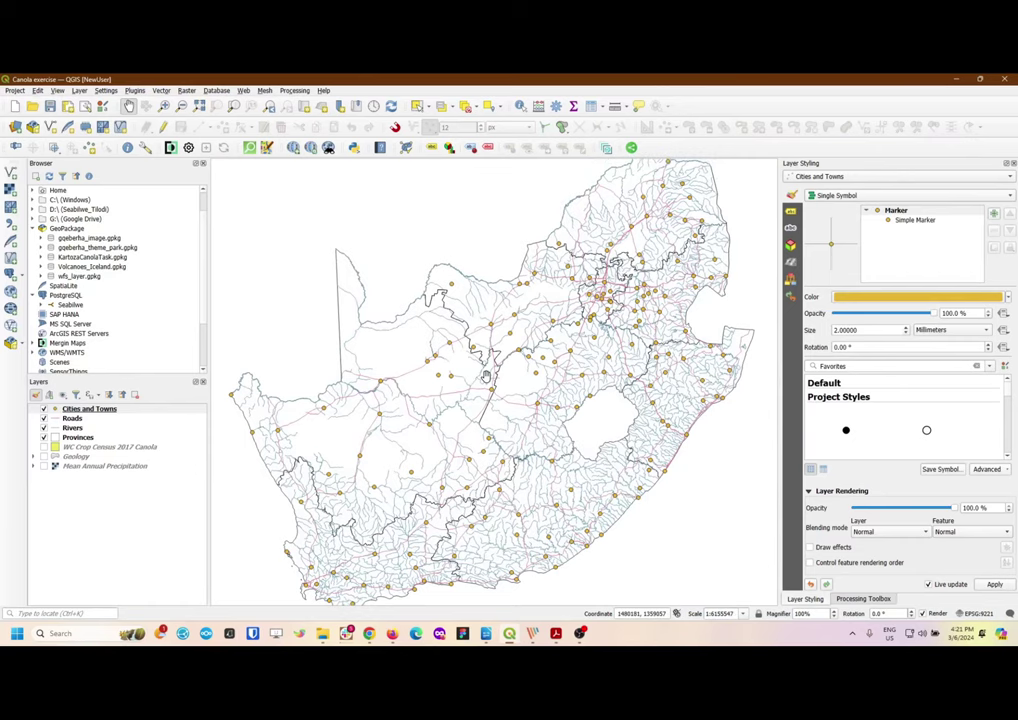
scroll(565, 330, down, 1)
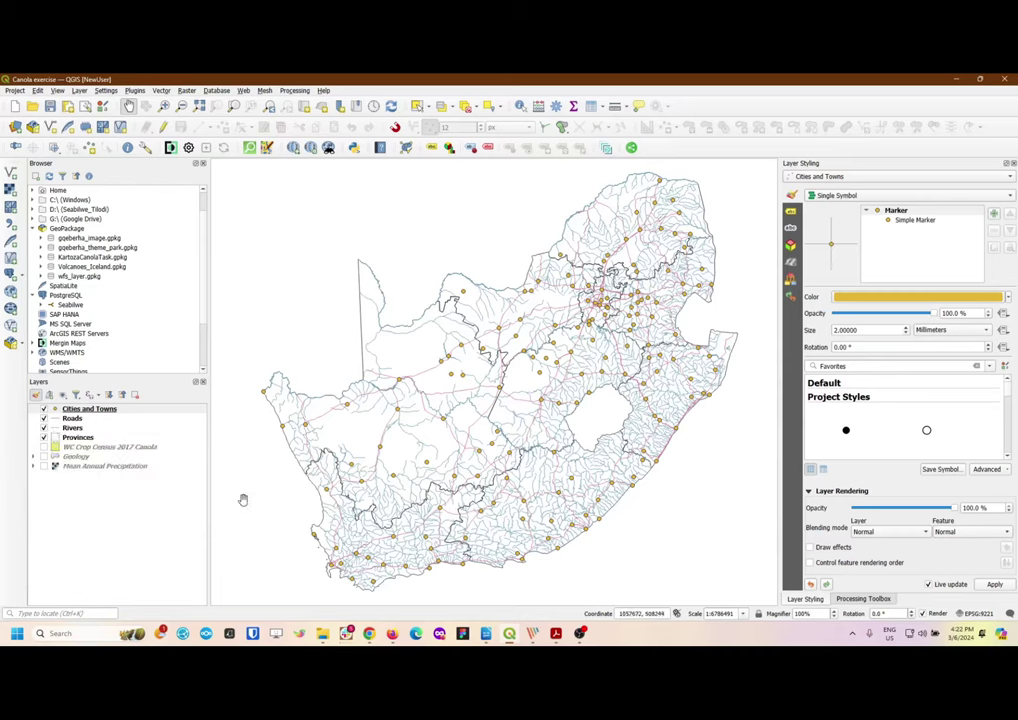
Zoom to the Western Cape, hide the Cities and Towns, Roads and Rivers layers, and show the WC Crop Census 2017 Canola layer
click(165, 105)
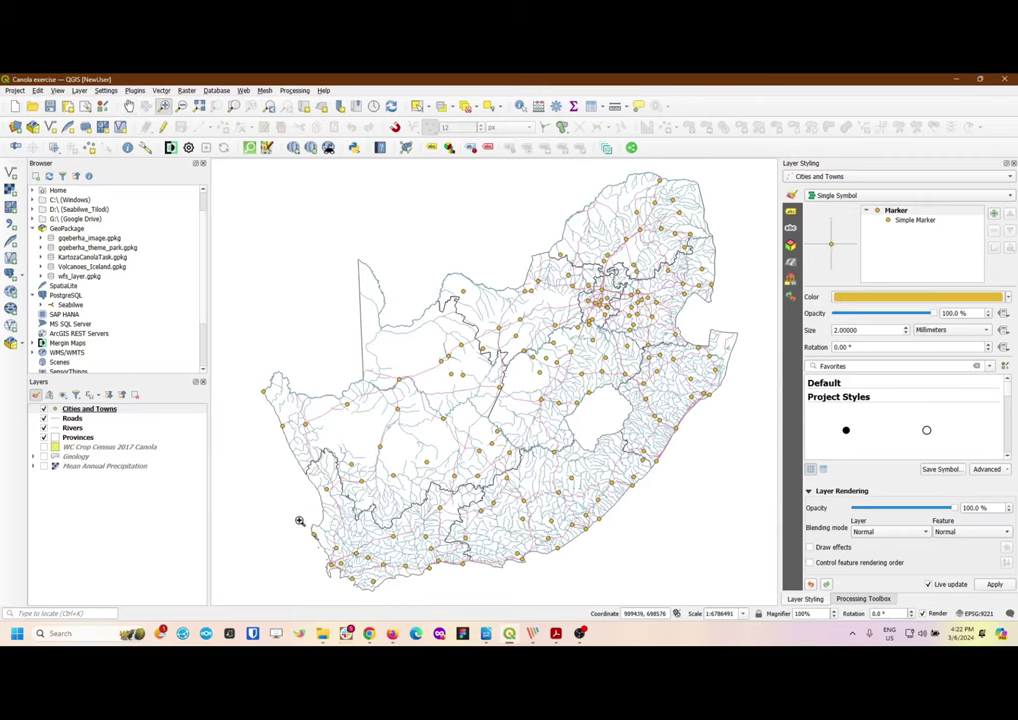
drag(273, 440, 504, 602)
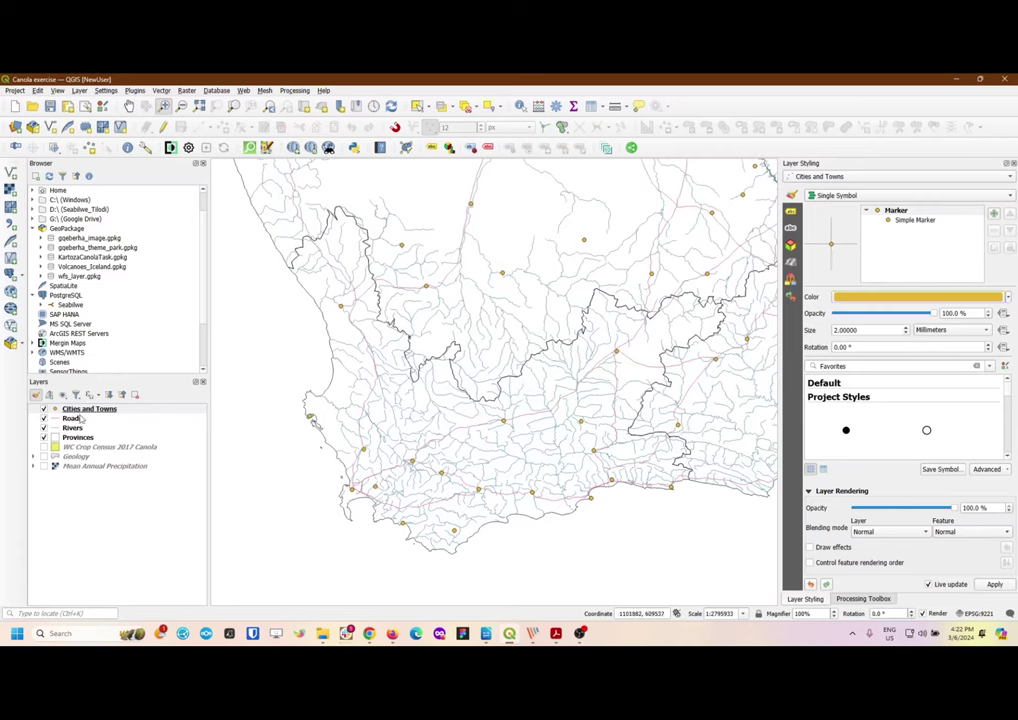
click(43, 409)
click(43, 418)
click(43, 428)
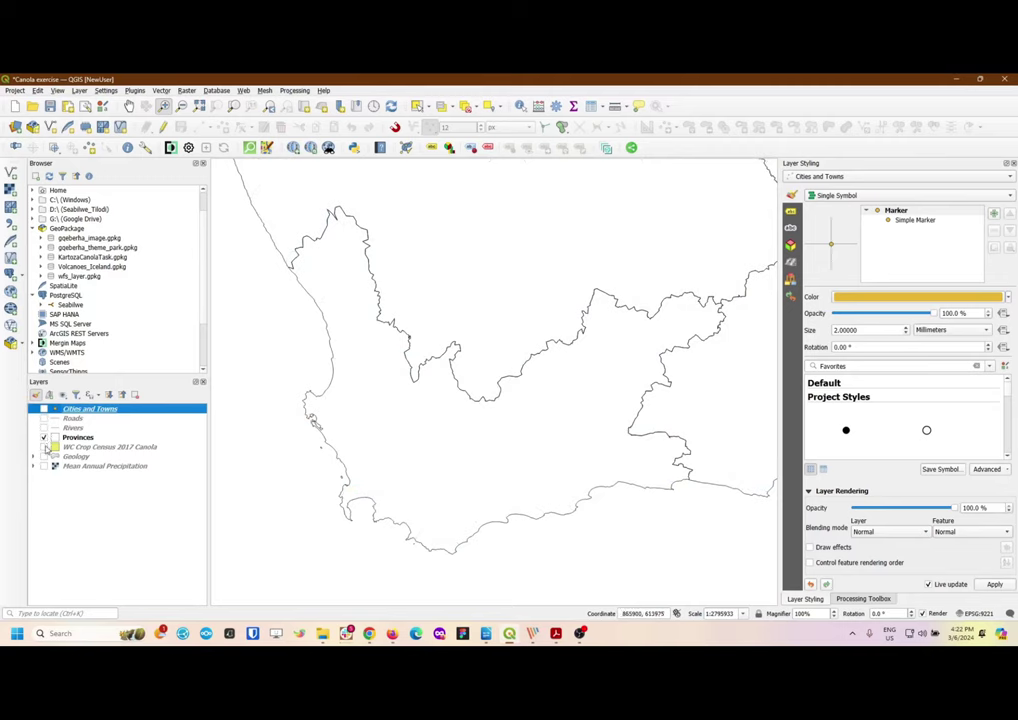
click(43, 447)
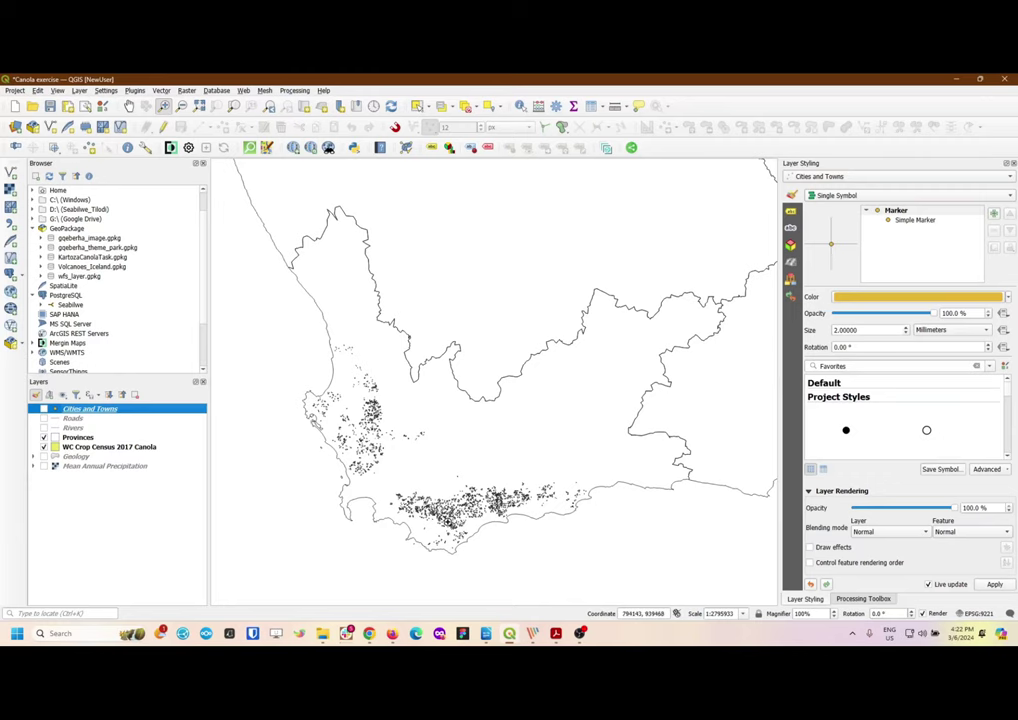
Identify one of the small field polygons in the WC Crop Census 2017 Canola layer to read its attributes
scroll(440, 523, up, 1)
scroll(440, 523, up, 3)
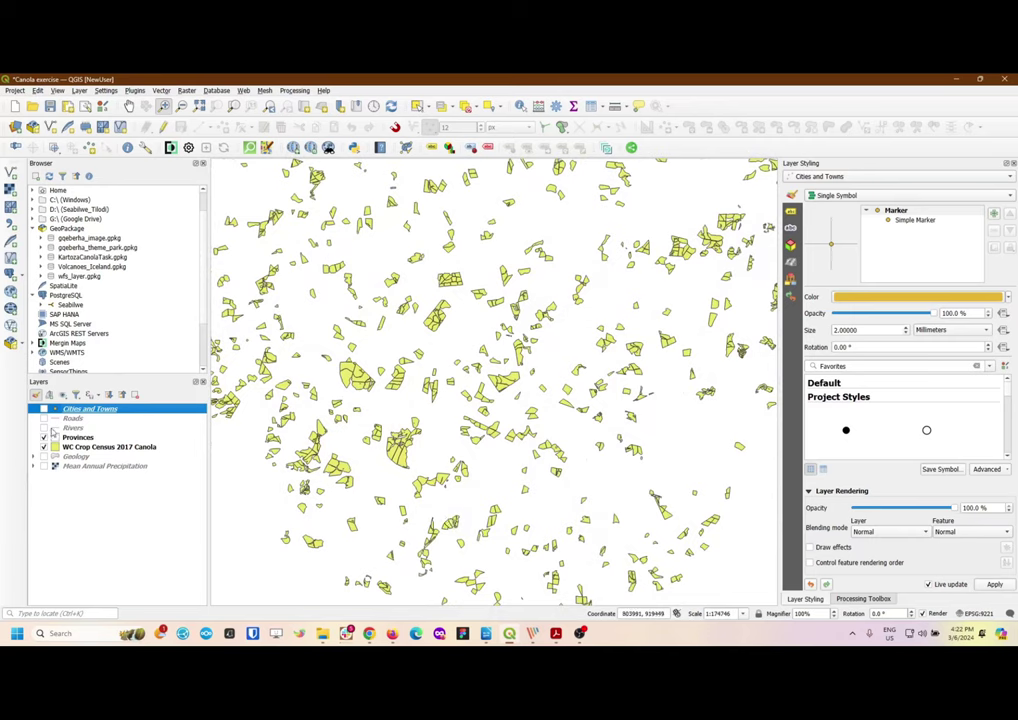
click(111, 448)
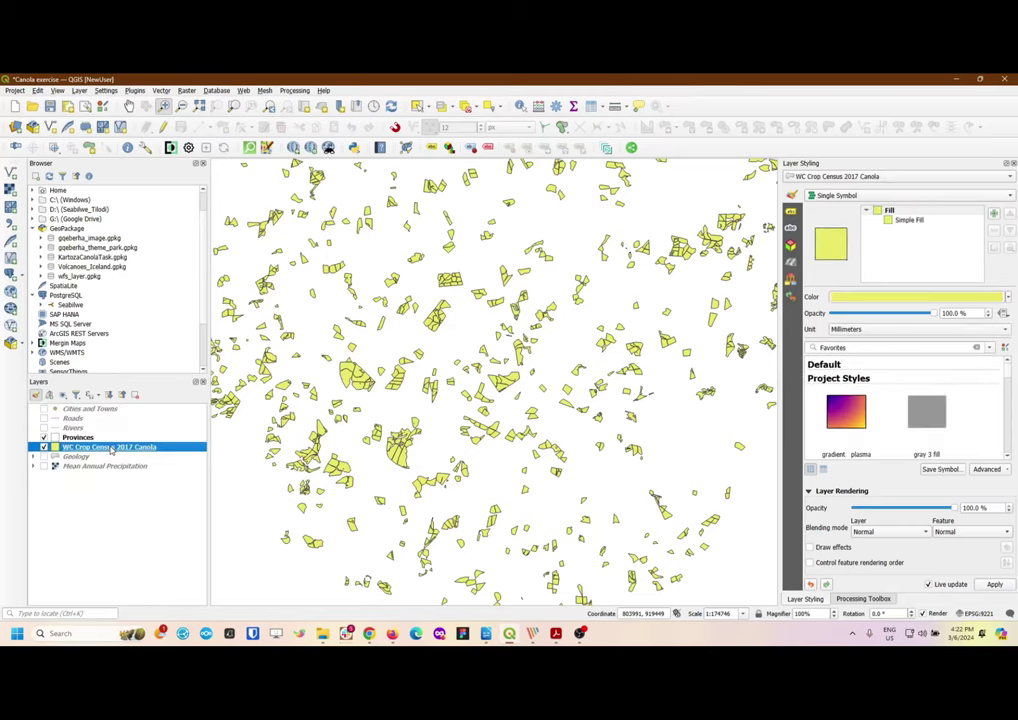
click(521, 107)
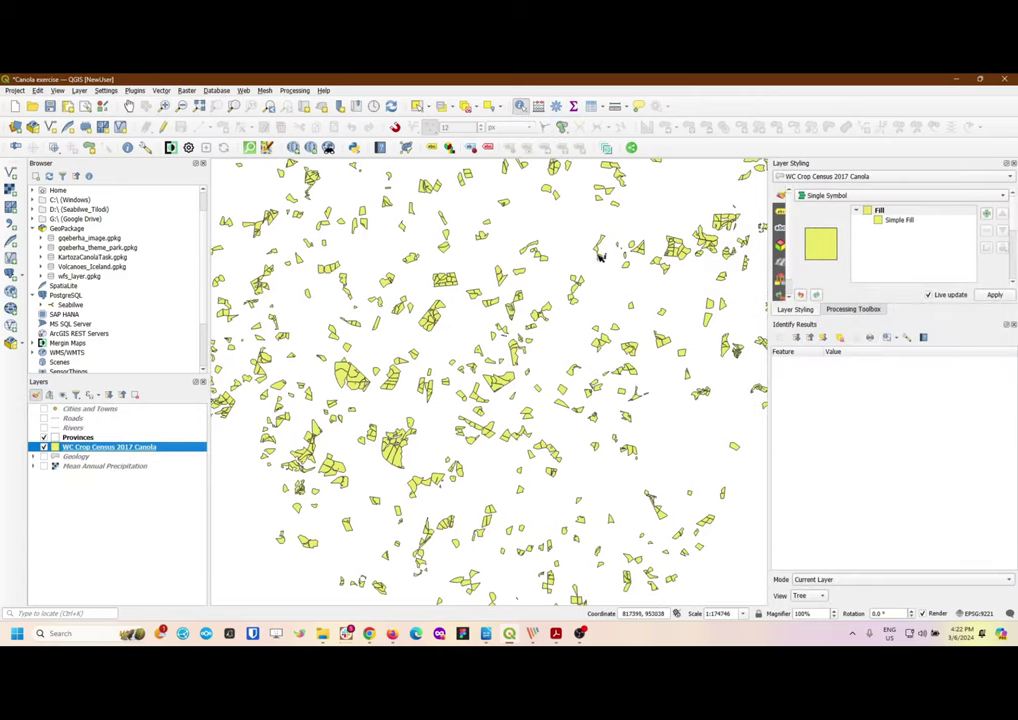
click(627, 266)
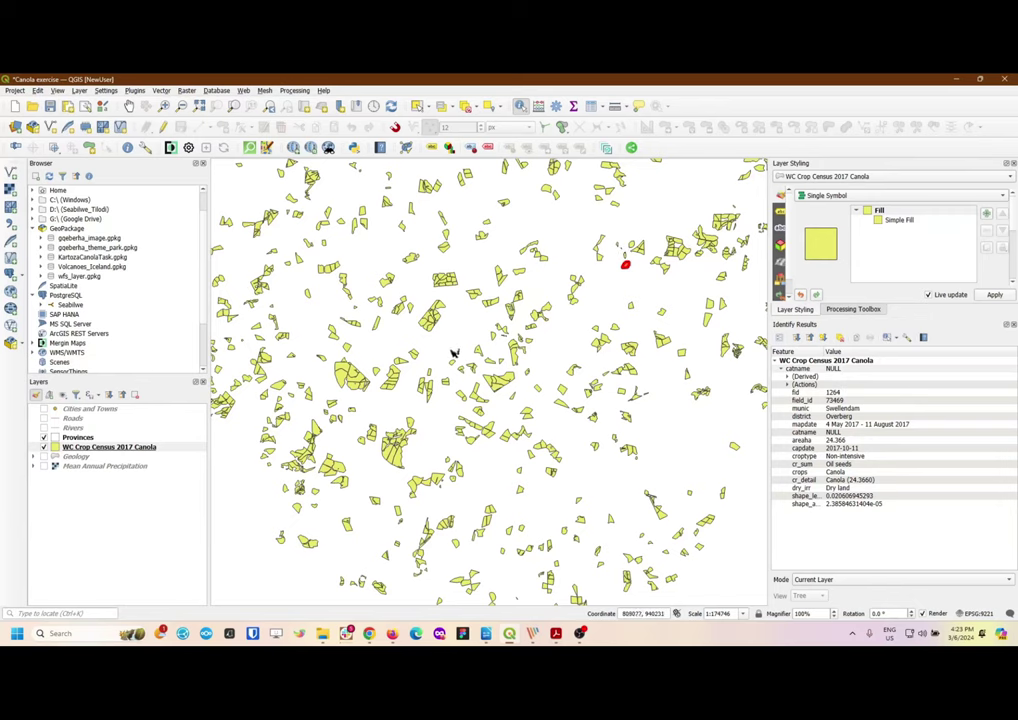
Bring the whole Western Cape back into view, close the identify results, and slightly widen the layer styling area
scroll(454, 352, down, 3)
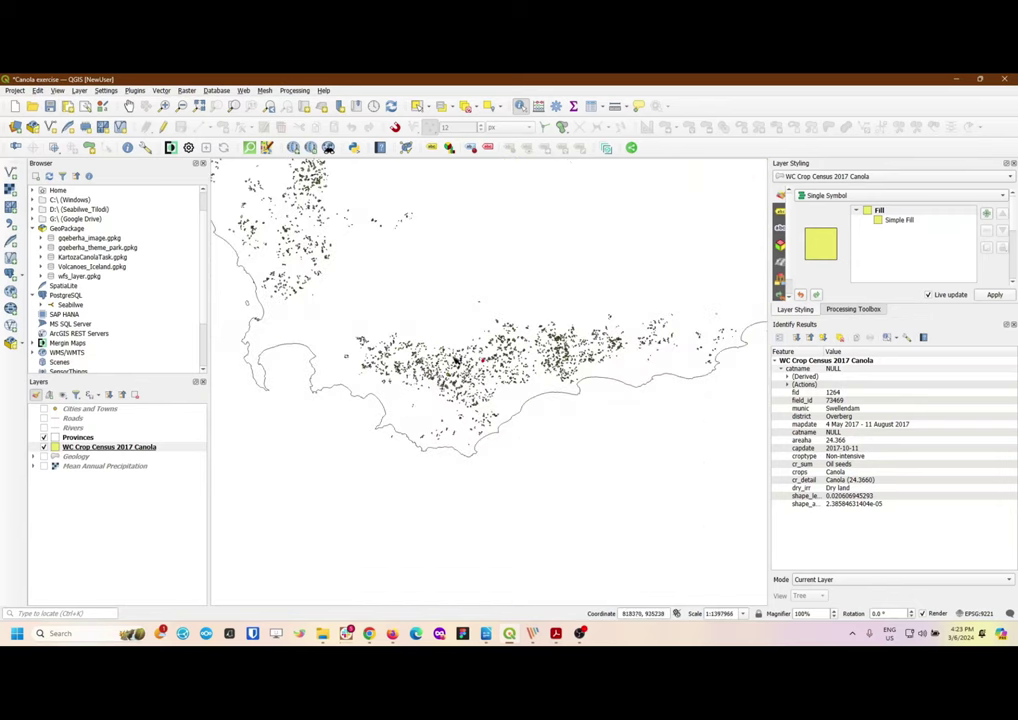
scroll(460, 345, down, 1)
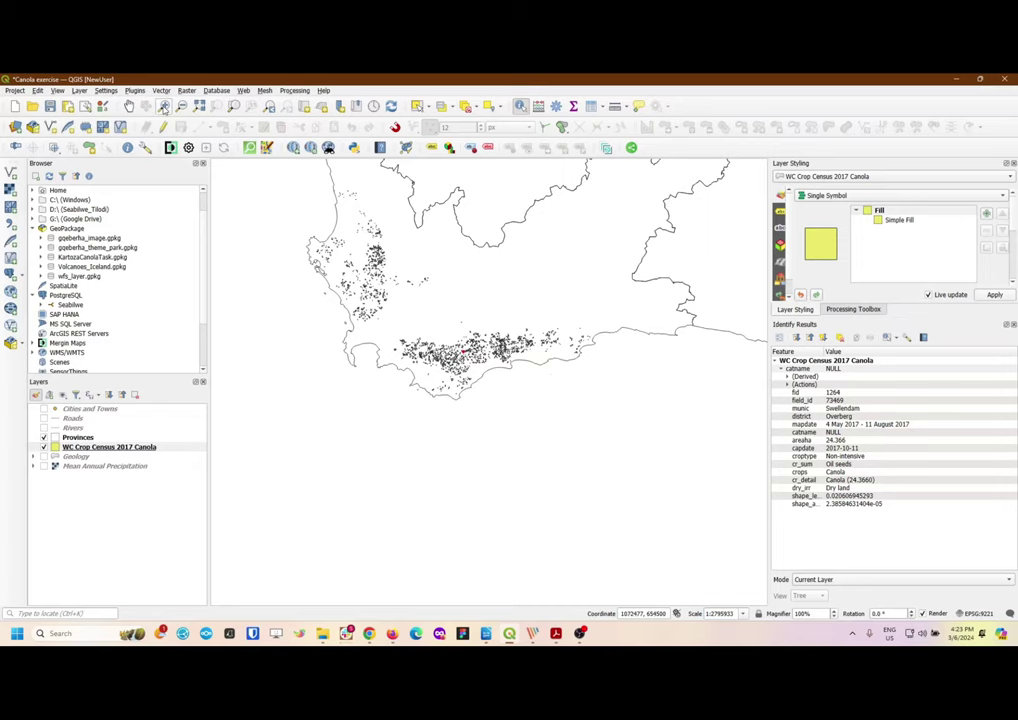
click(128, 106)
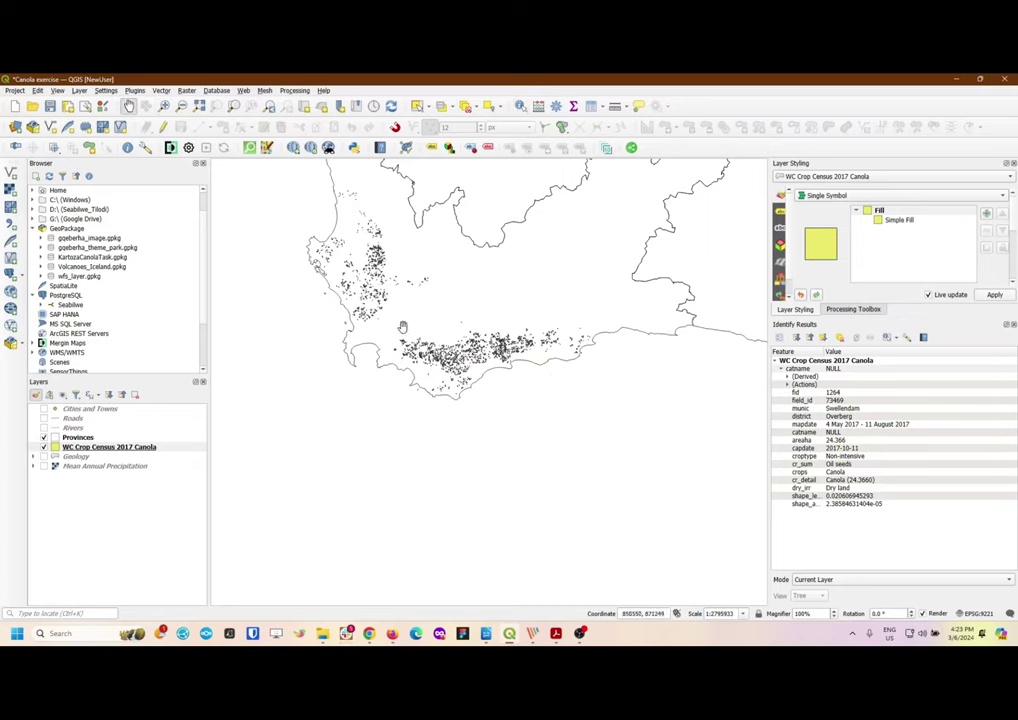
drag(326, 231, 421, 425)
drag(558, 440, 551, 452)
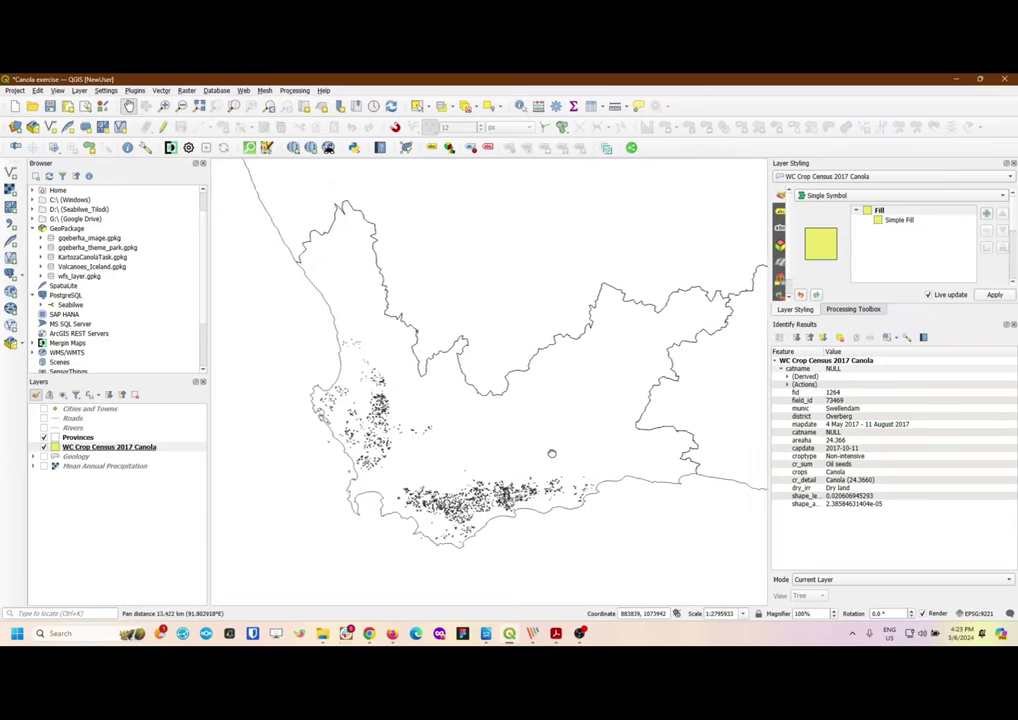
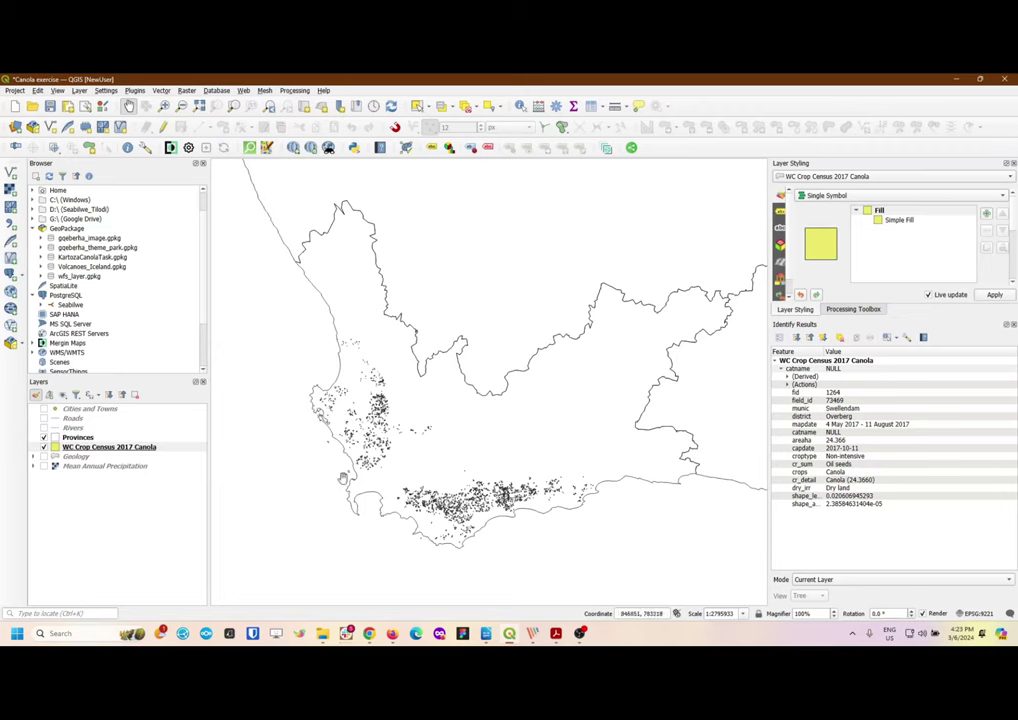
click(1013, 325)
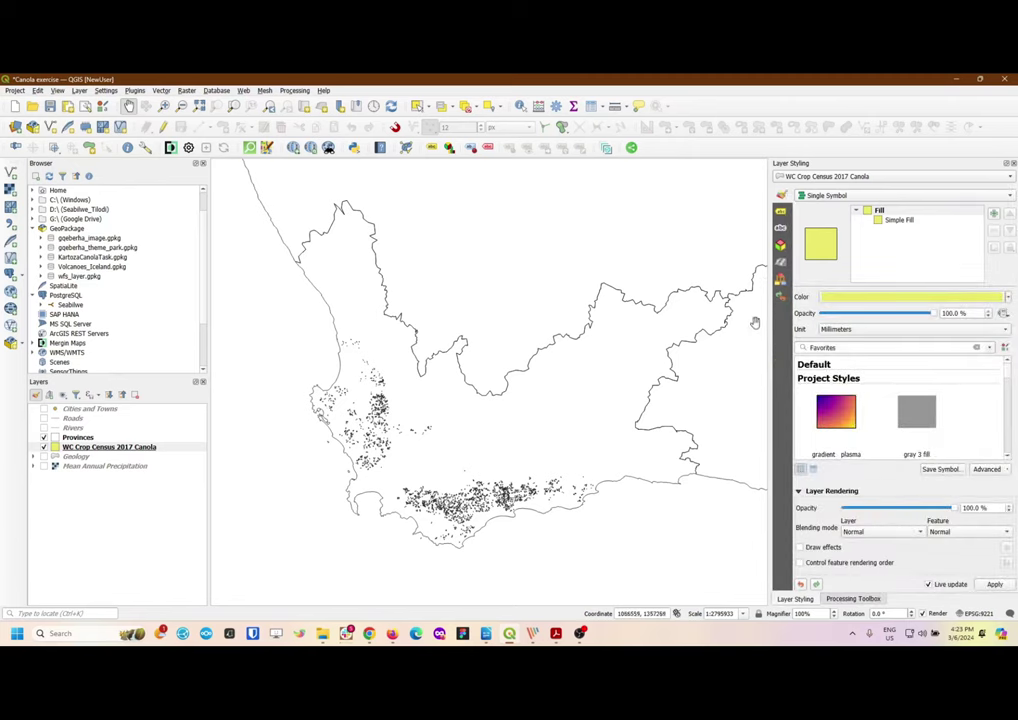
drag(768, 370, 760, 370)
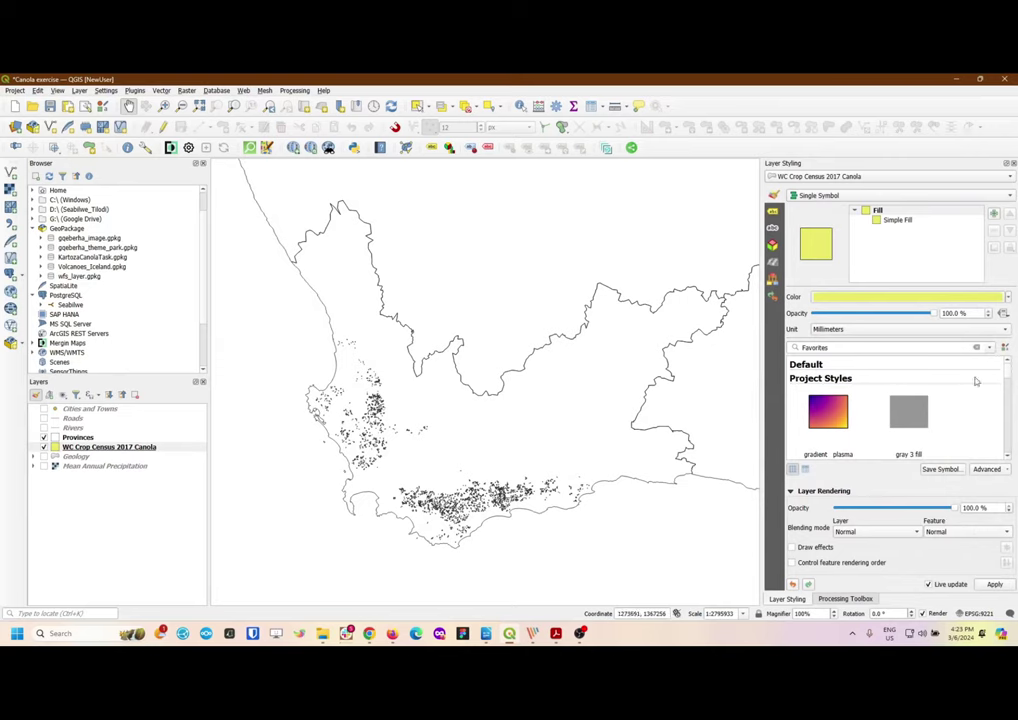
Check which interface panels are available and try repositioning the Layers panel
click(57, 91)
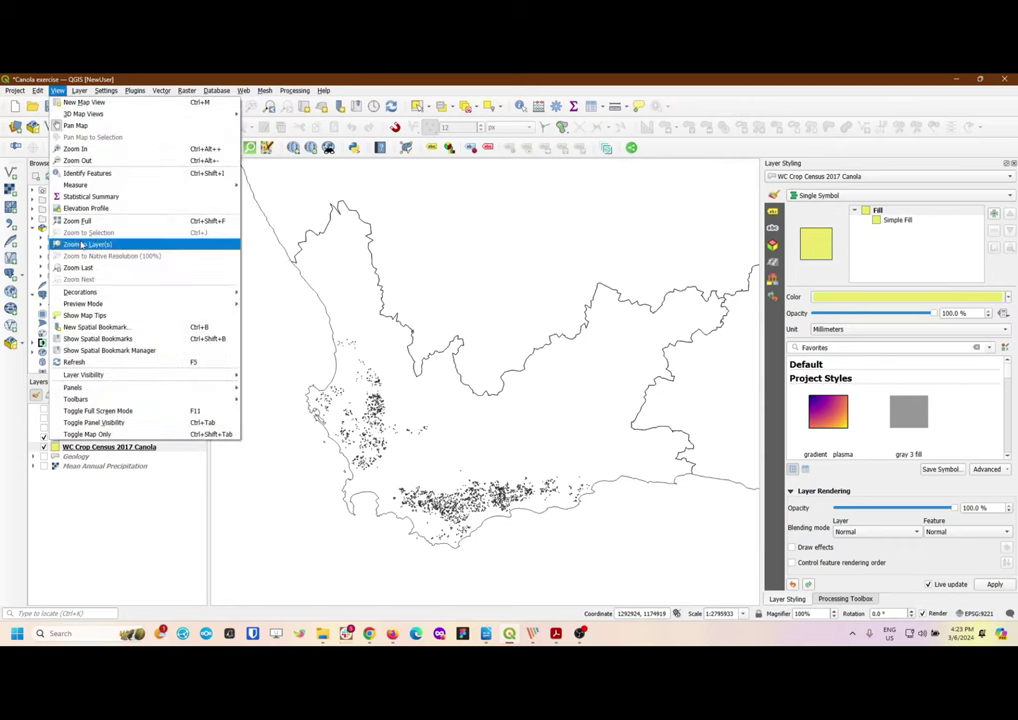
mouse_move(100, 388)
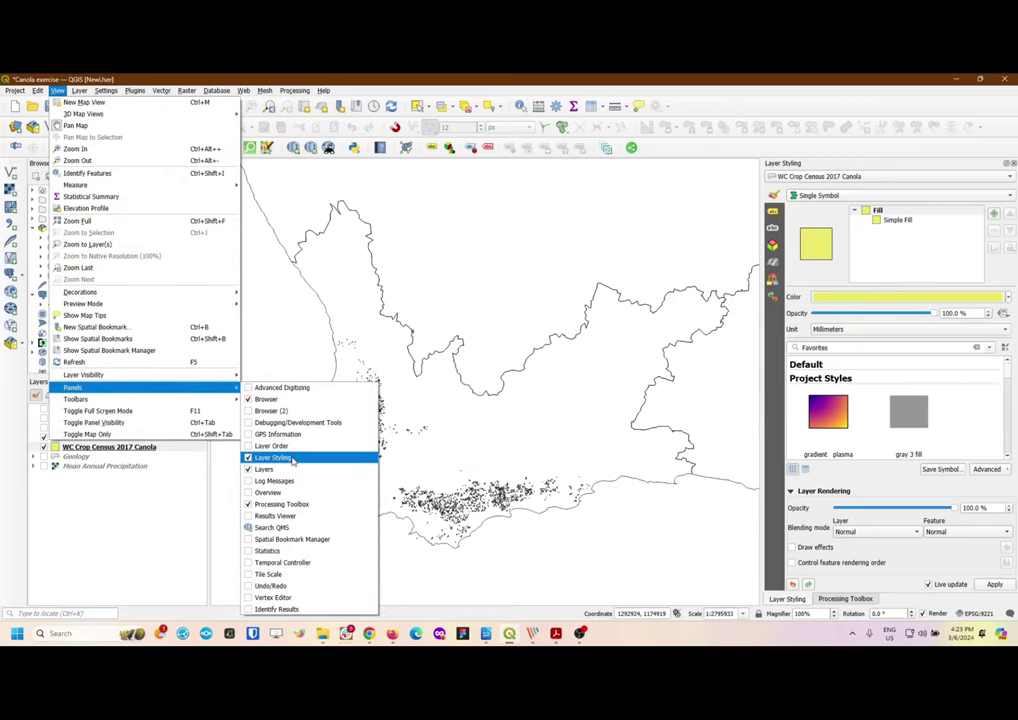
click(212, 467)
drag(212, 467, 417, 463)
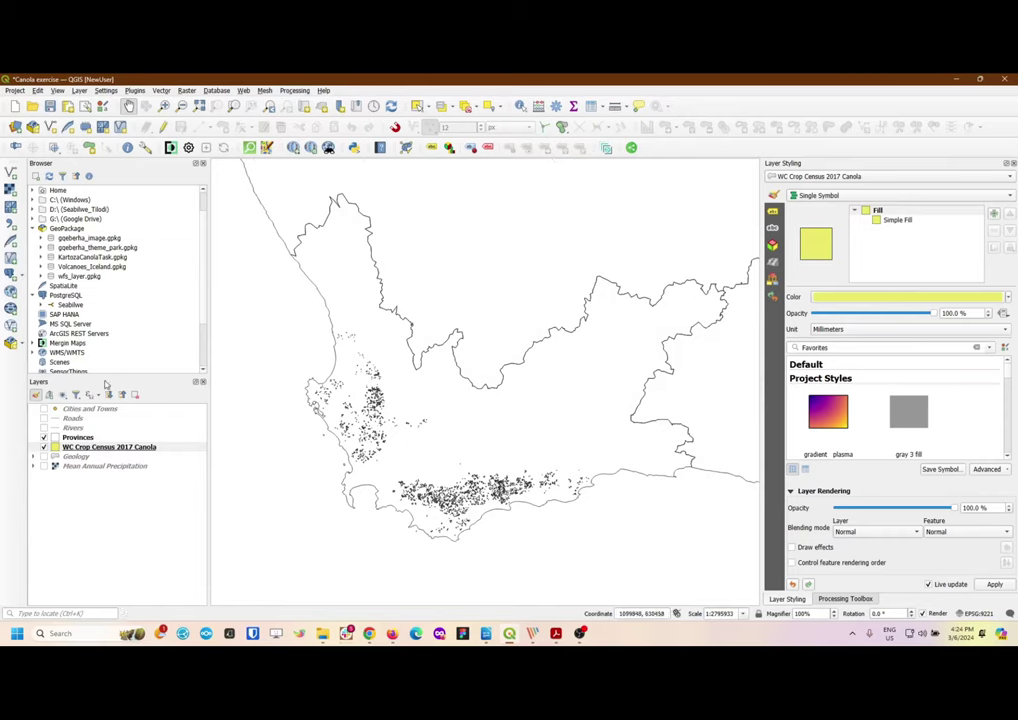
drag(105, 386, 100, 588)
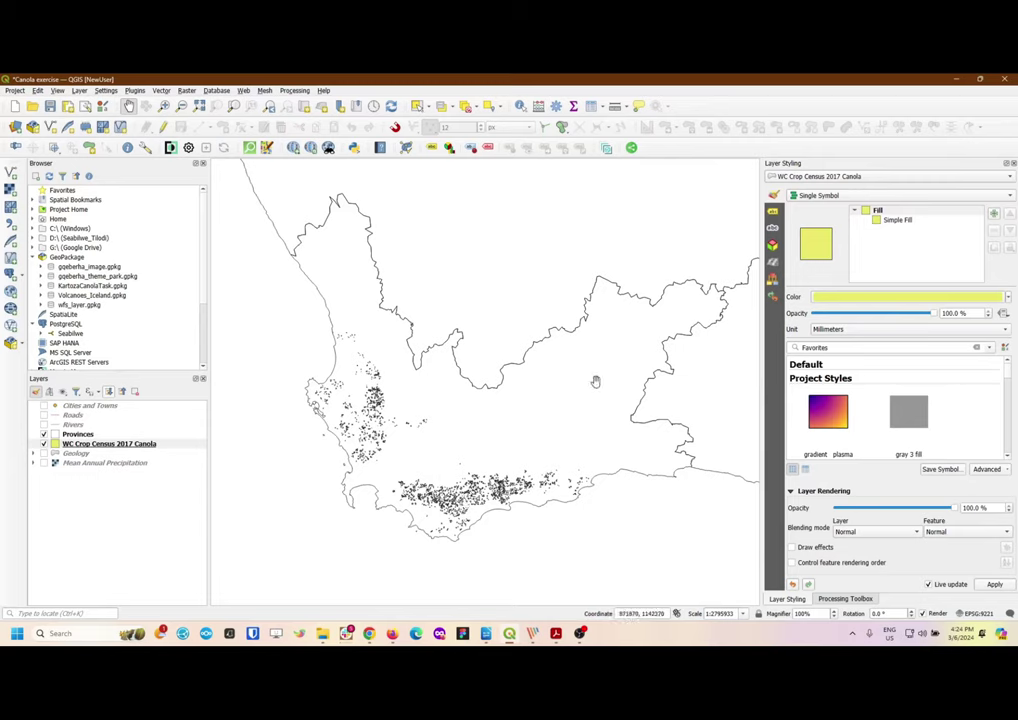
Set the WC Crop Census 2017 Canola layer's simple fill colour to green #87c57c and its stroke style to No Line
click(127, 447)
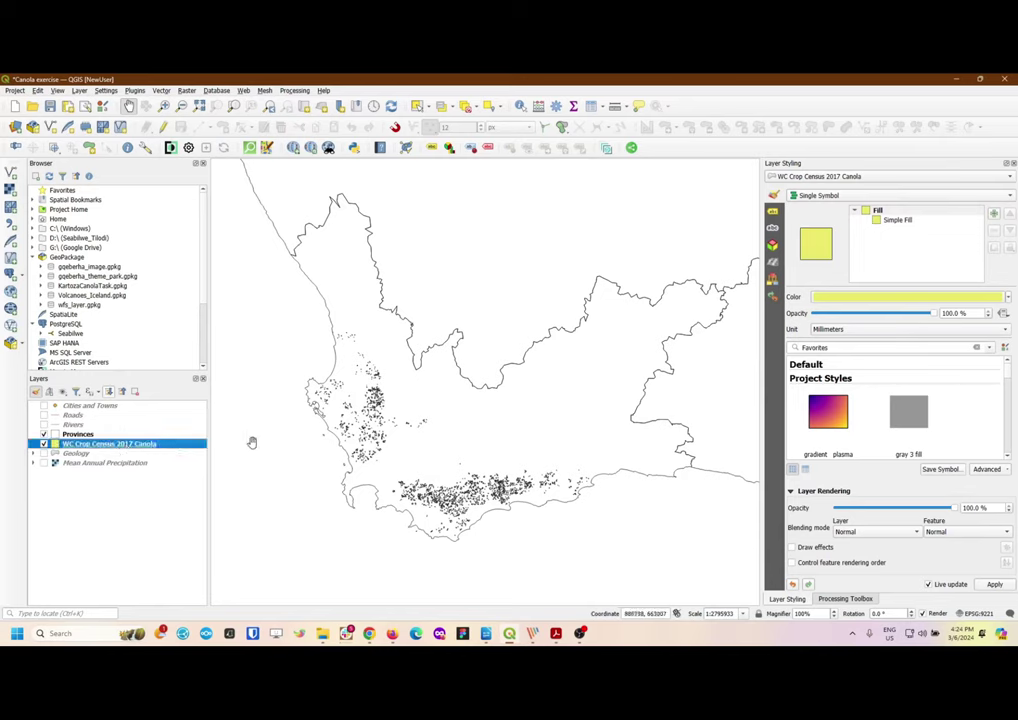
click(893, 221)
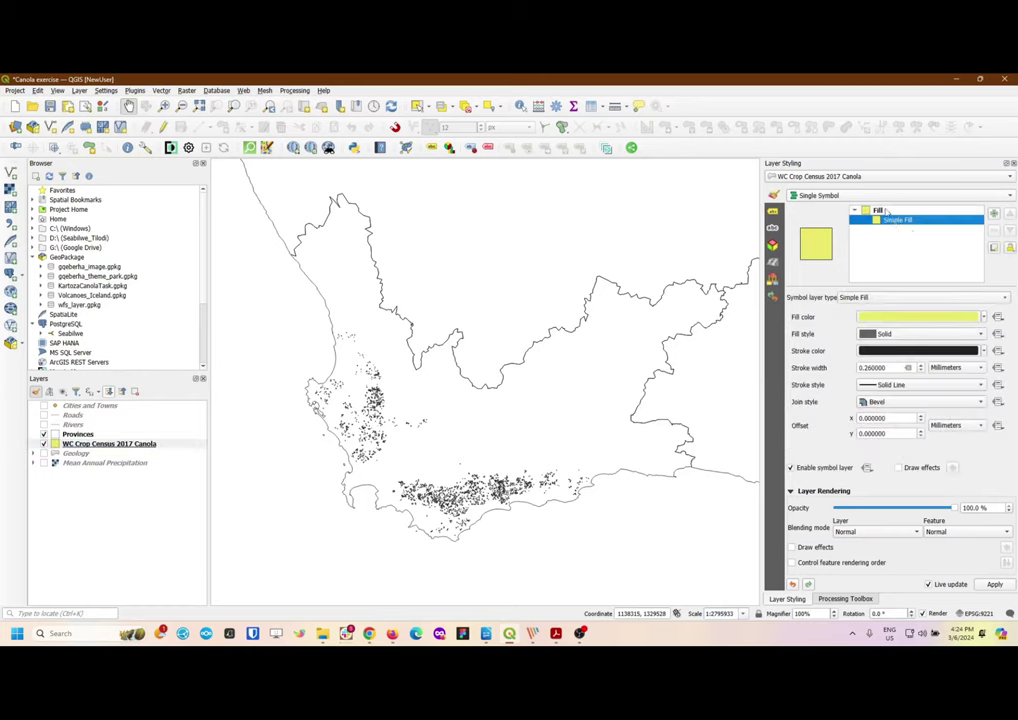
click(923, 320)
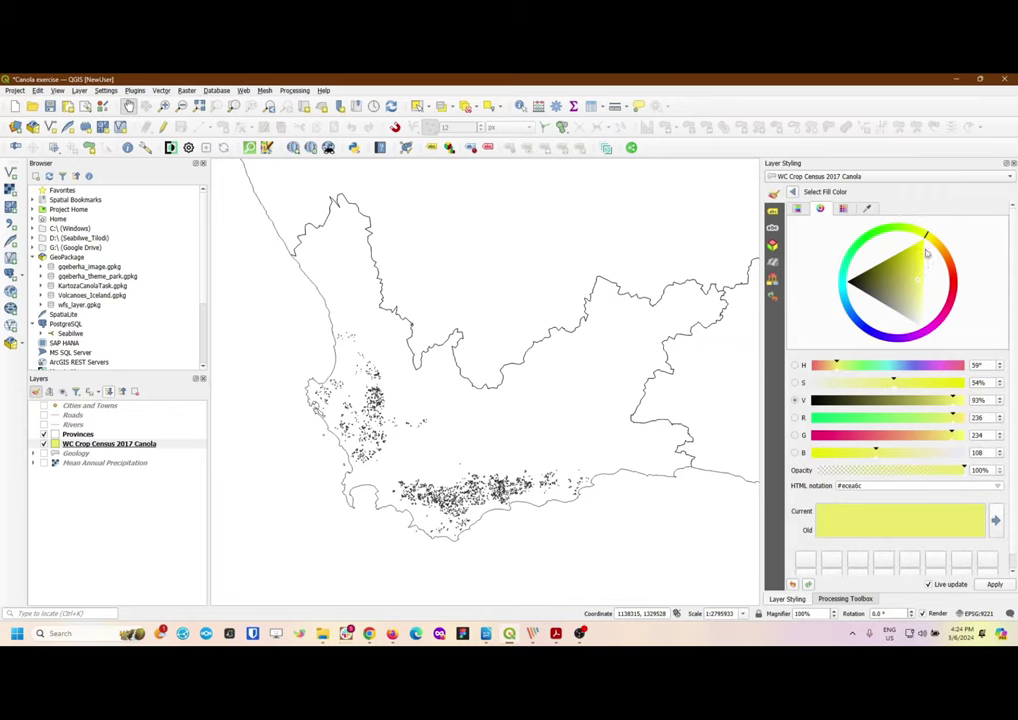
drag(928, 240, 880, 231)
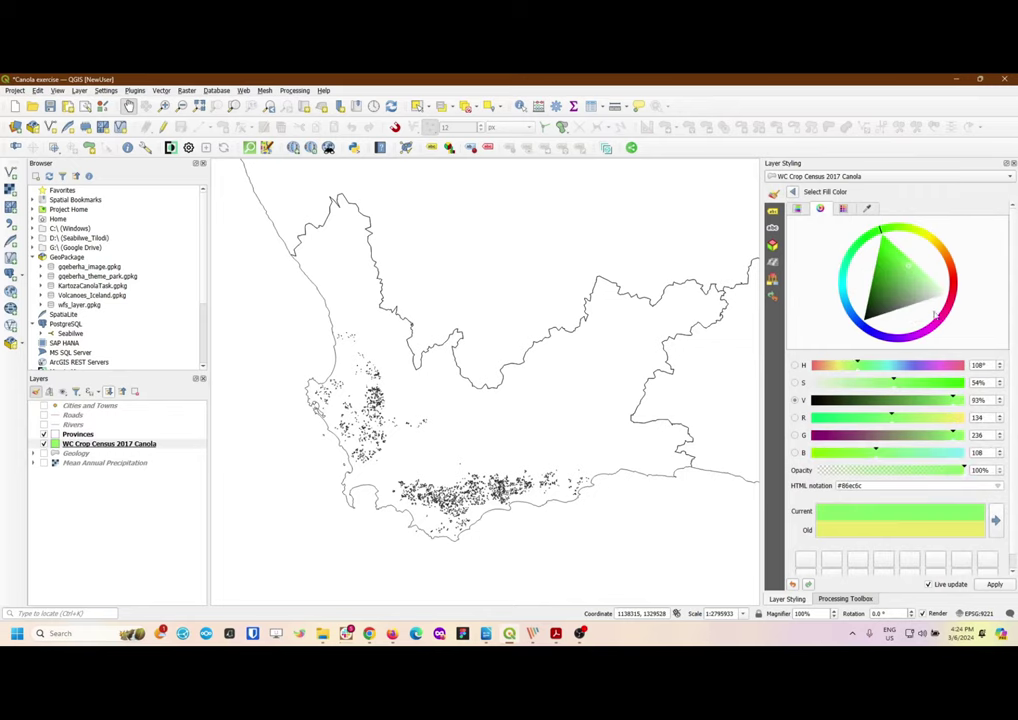
mouse_move(910, 268)
mouse_down()
mouse_move(885, 300)
mouse_move(905, 272)
mouse_up()
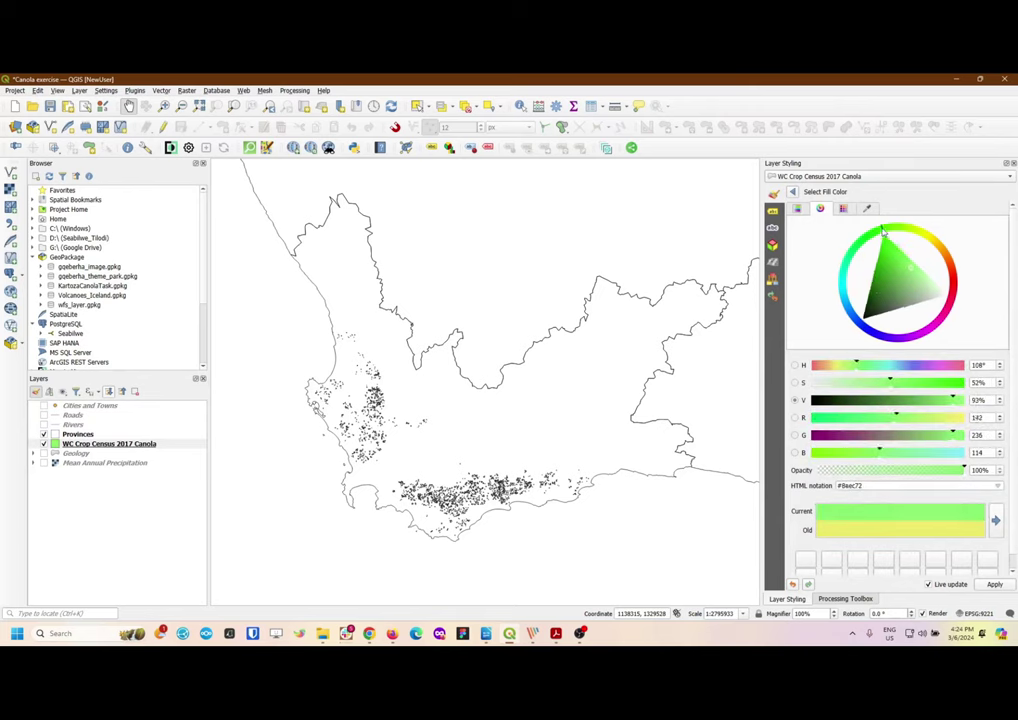
click(876, 340)
mouse_move(876, 345)
mouse_down()
mouse_move(847, 308)
mouse_move(873, 222)
mouse_up()
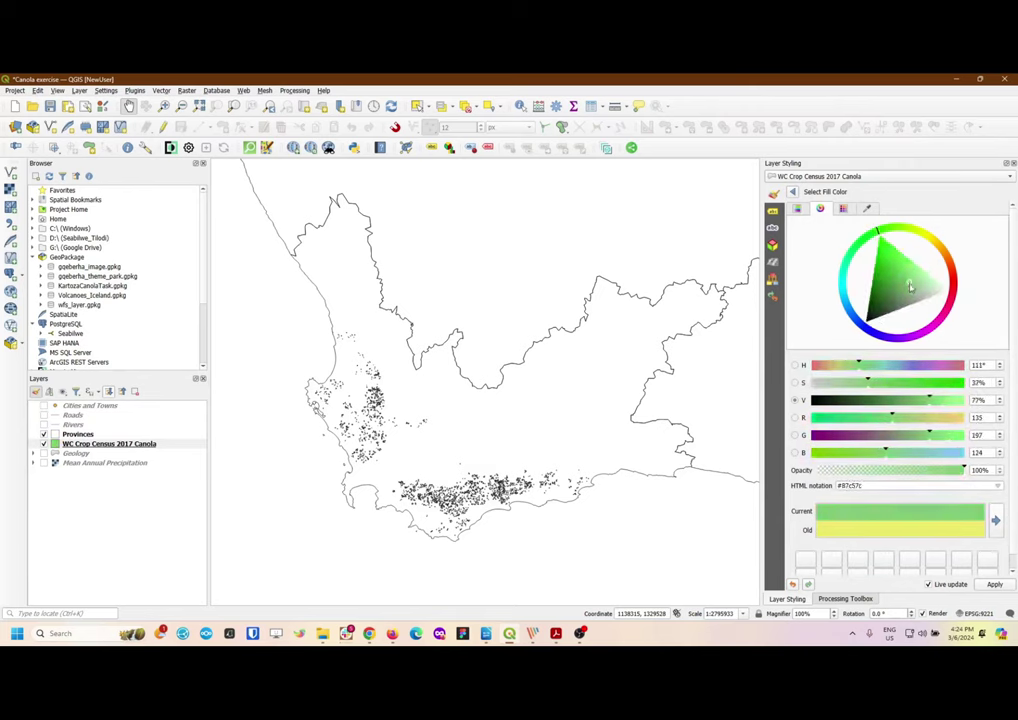
click(792, 192)
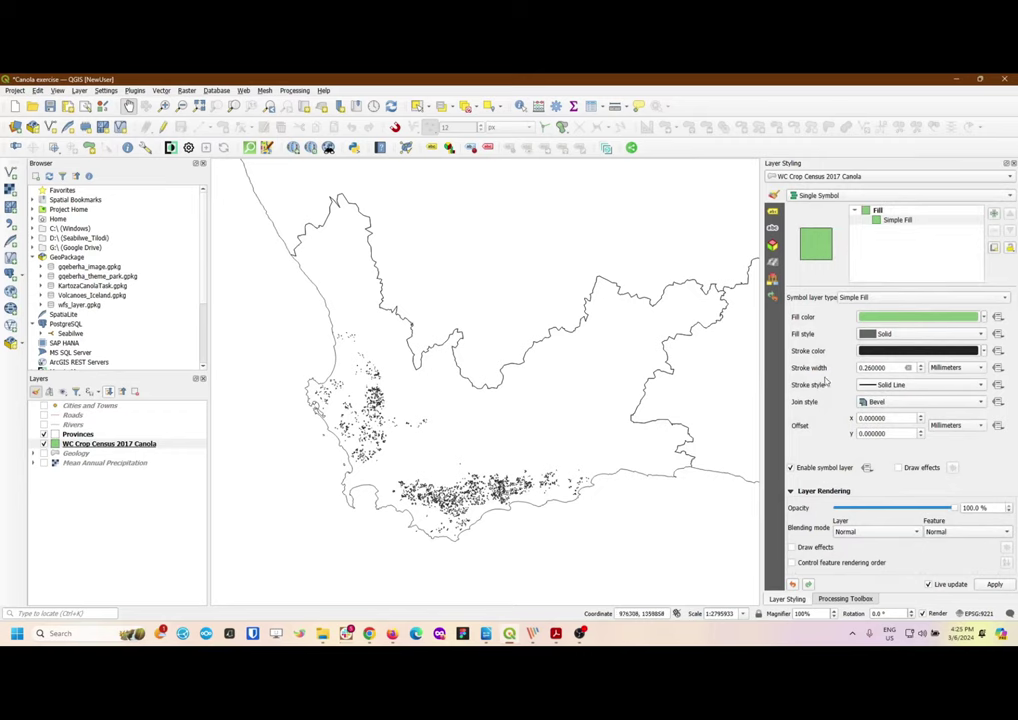
click(874, 387)
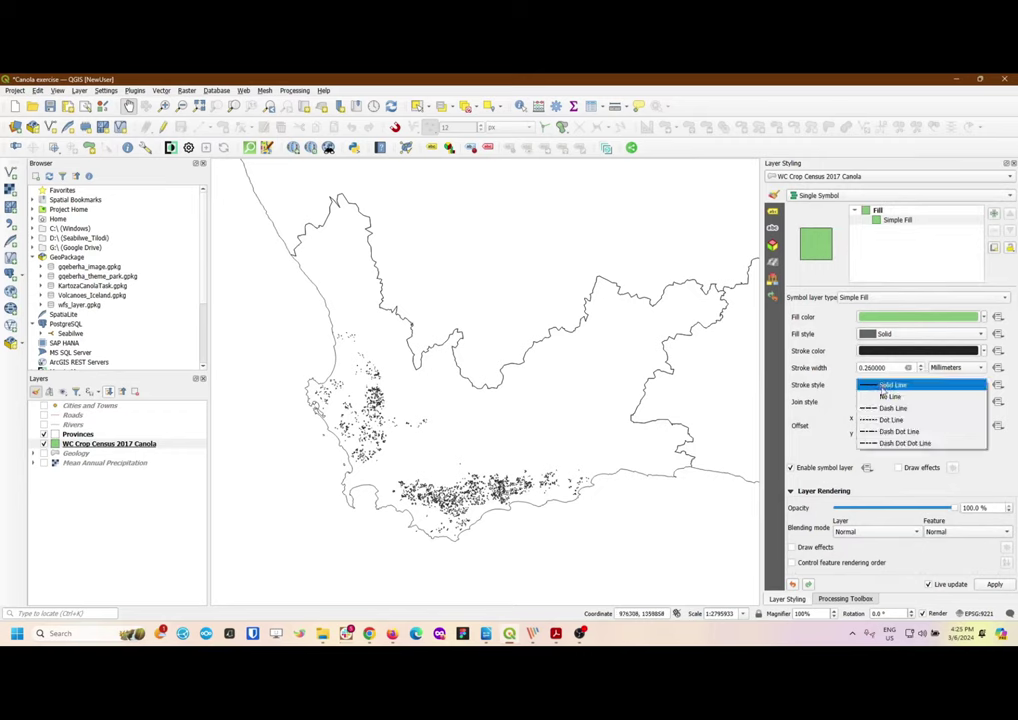
click(880, 396)
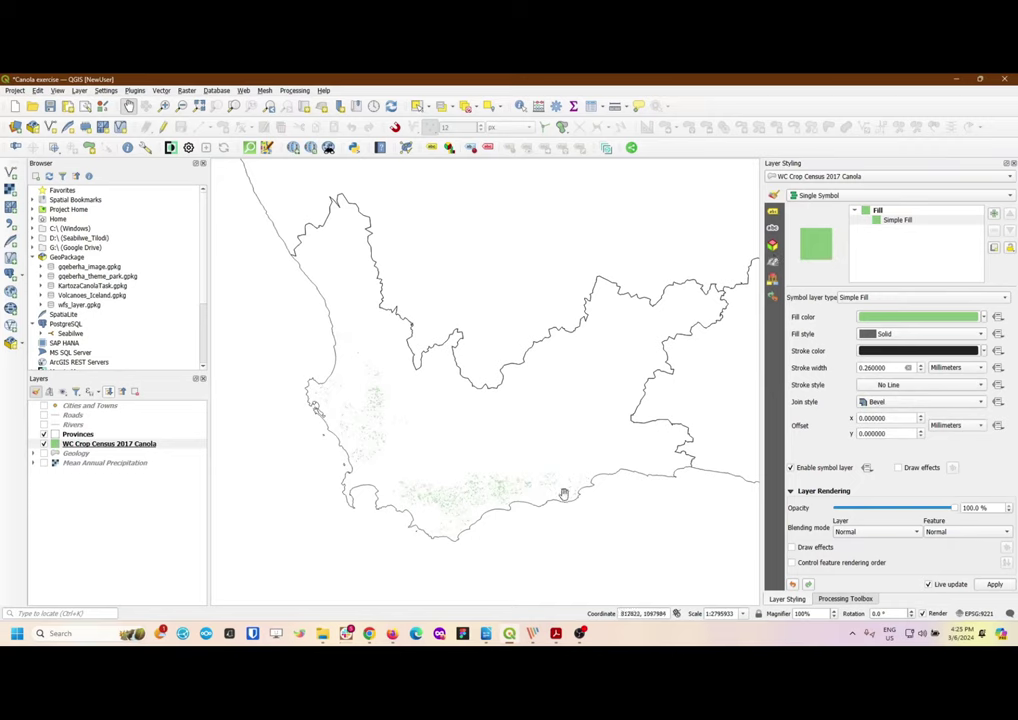
Show the Geology layer on the map and expand its legend classes
click(44, 453)
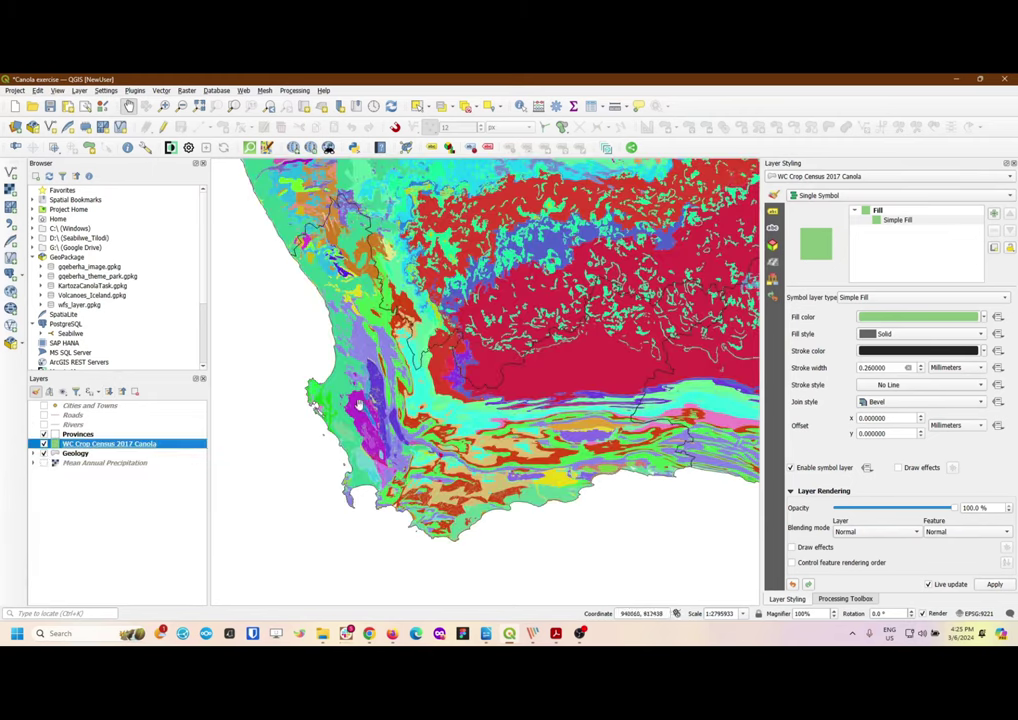
click(35, 454)
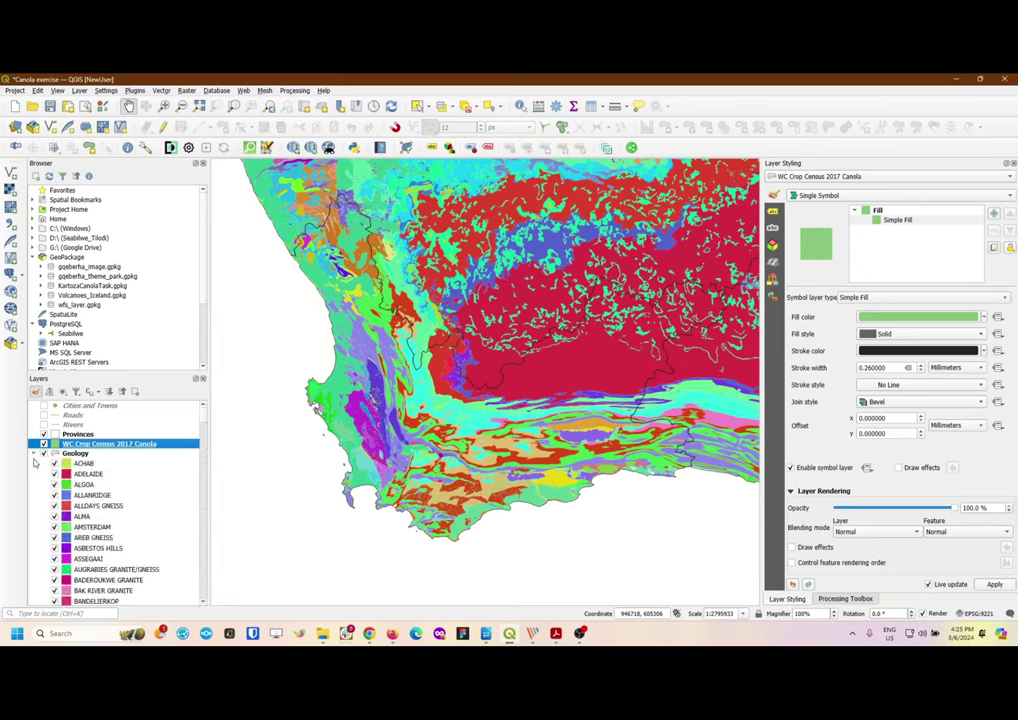
Look through the Geology layer's legend classes and collapse the list
scroll(120, 480, down, 8)
scroll(124, 514, down, 5)
scroll(124, 516, up, 8)
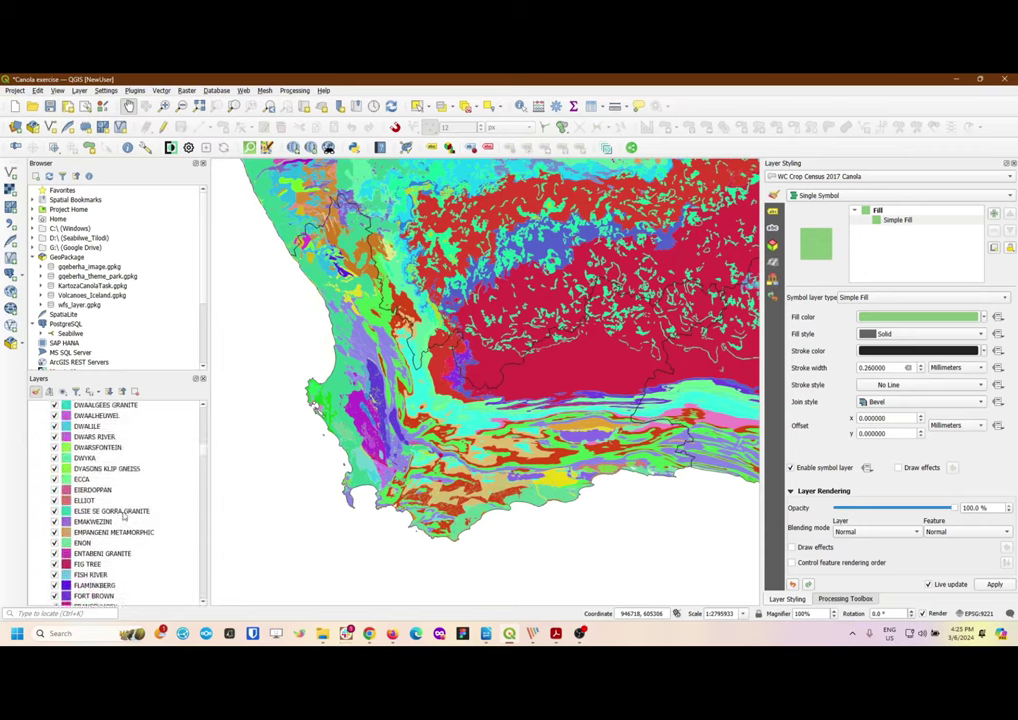
scroll(124, 516, up, 5)
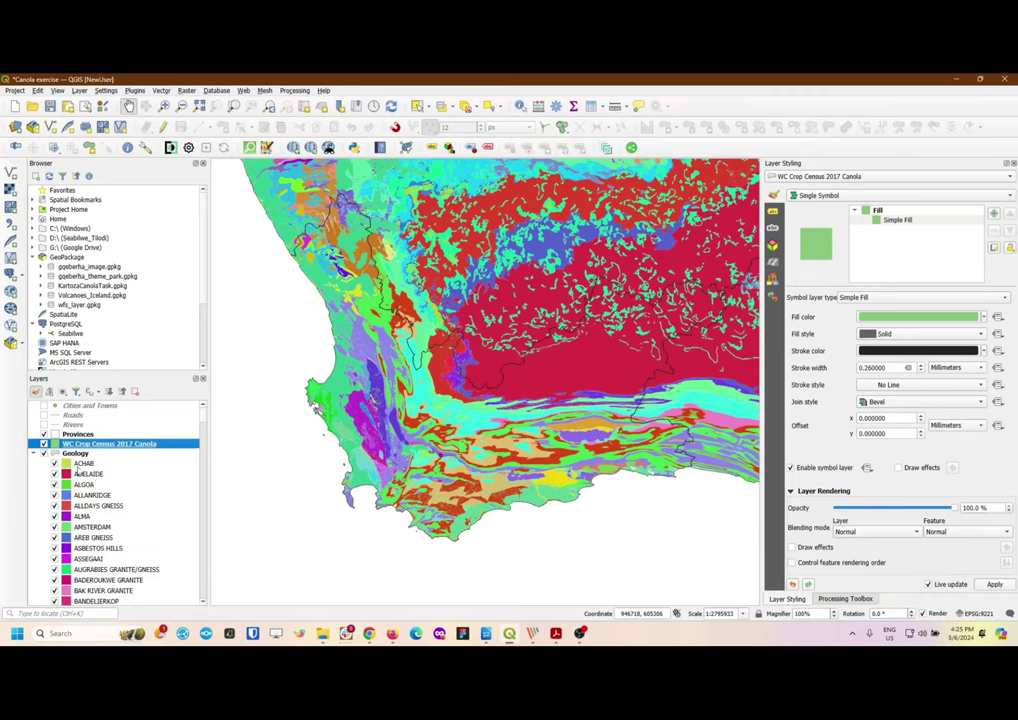
click(34, 454)
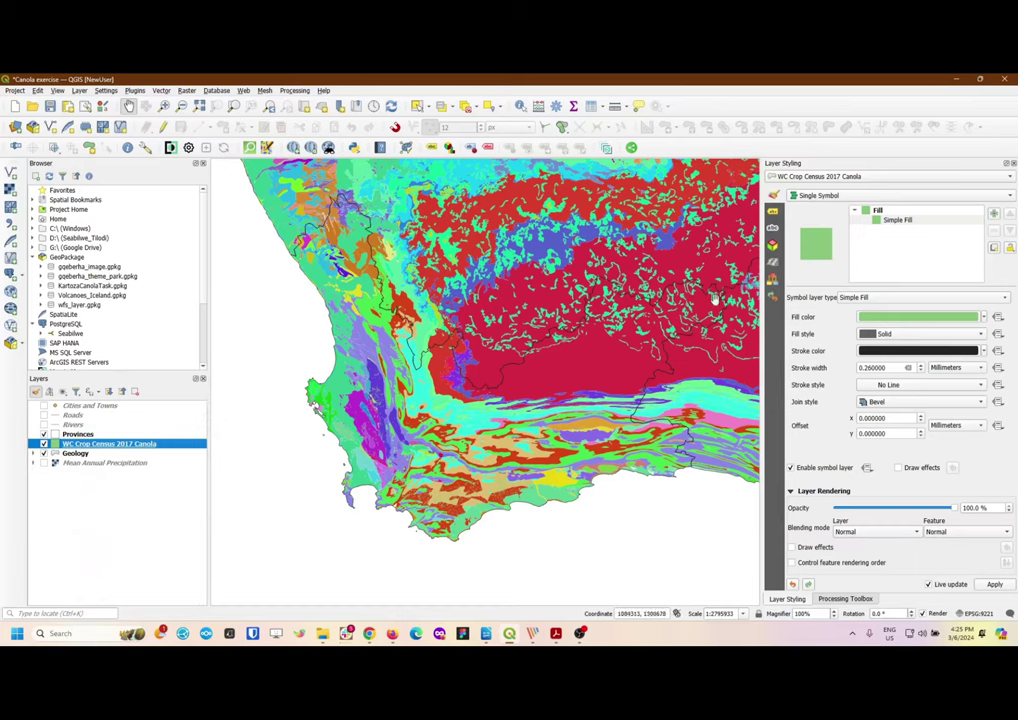
Set the WC Crop Census 2017 Canola layer's fill colour to very dark green #1d2218
click(920, 318)
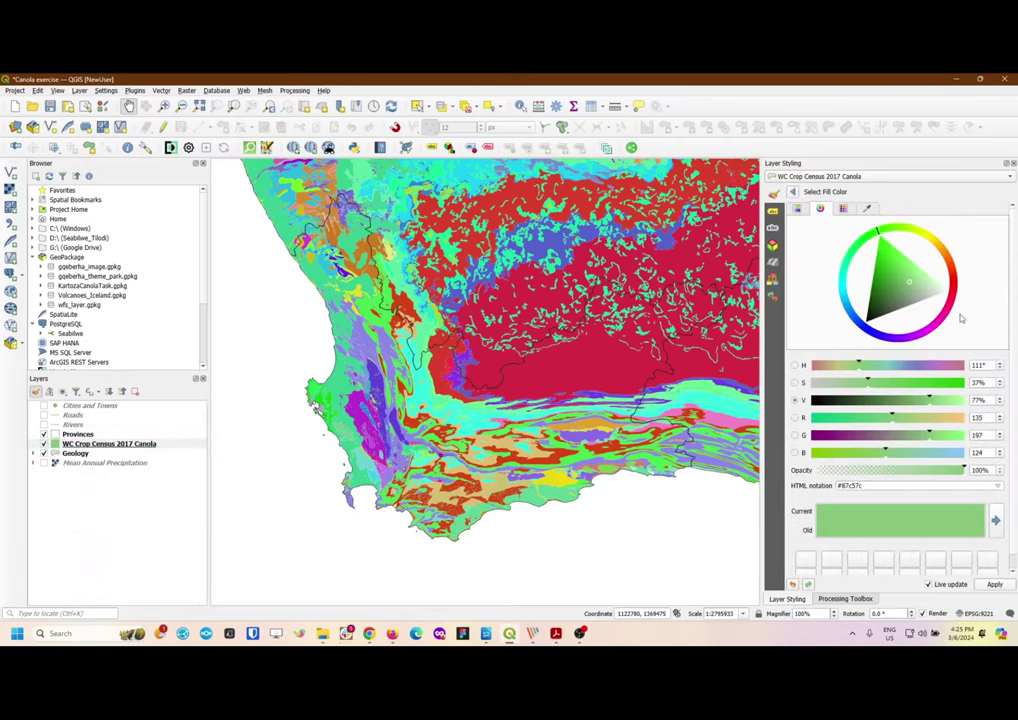
drag(879, 245, 940, 246)
mouse_move(899, 291)
mouse_down()
mouse_move(870, 282)
mouse_move(869, 271)
mouse_up()
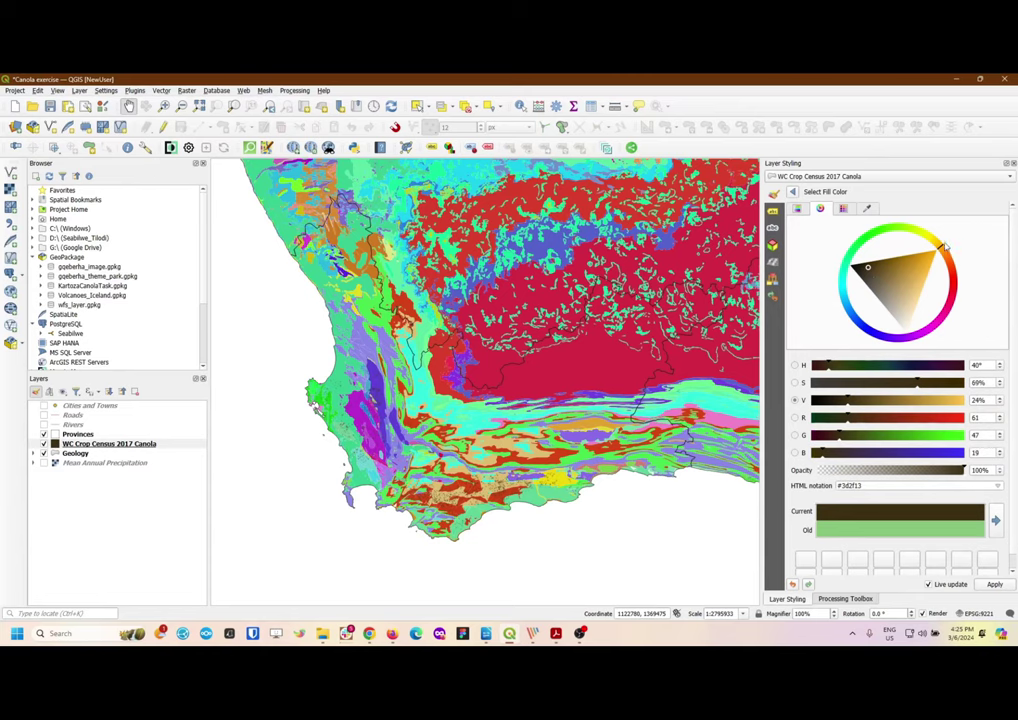
drag(945, 246, 897, 229)
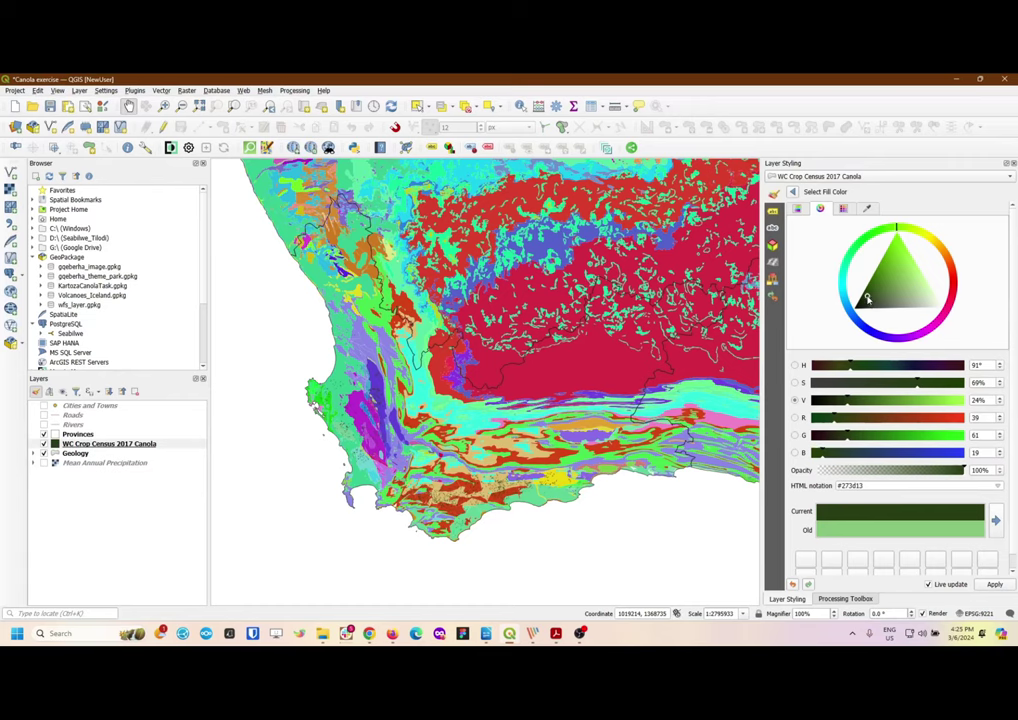
drag(868, 299, 864, 309)
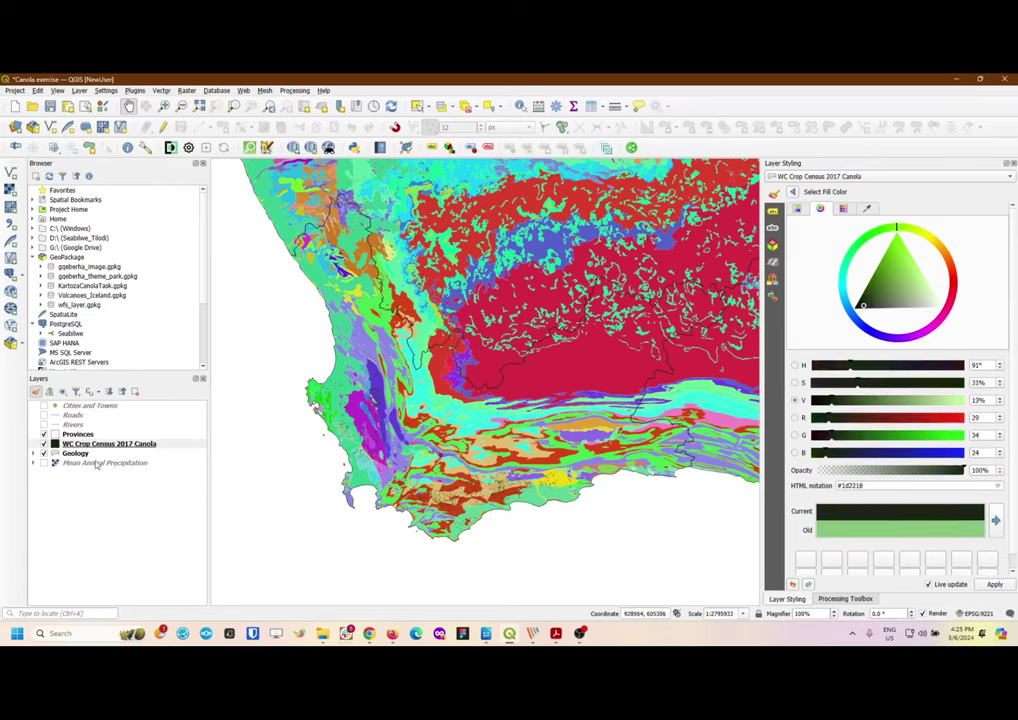
Reduce the Geology layer's opacity to 68.5 % in its layer rendering settings
click(70, 454)
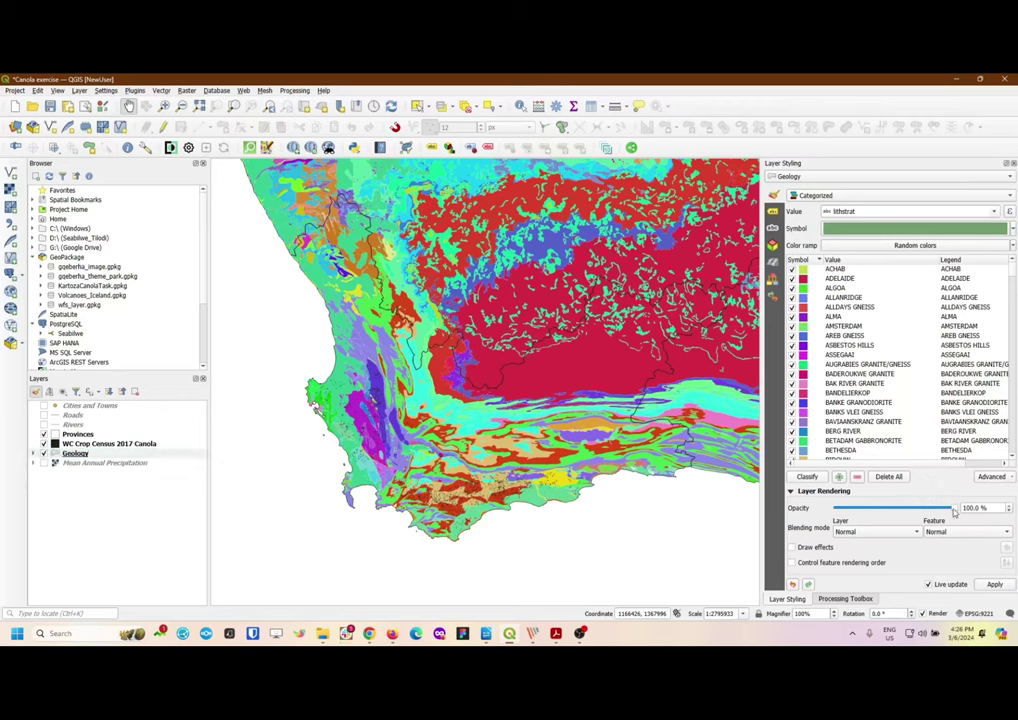
drag(951, 508, 919, 508)
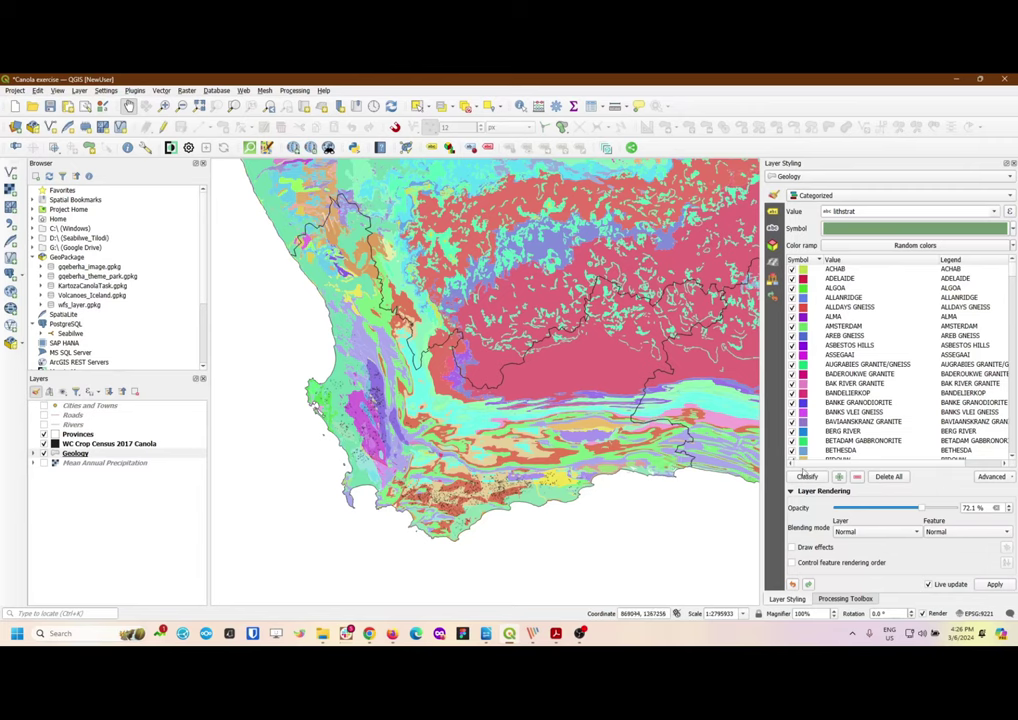
drag(922, 511, 915, 510)
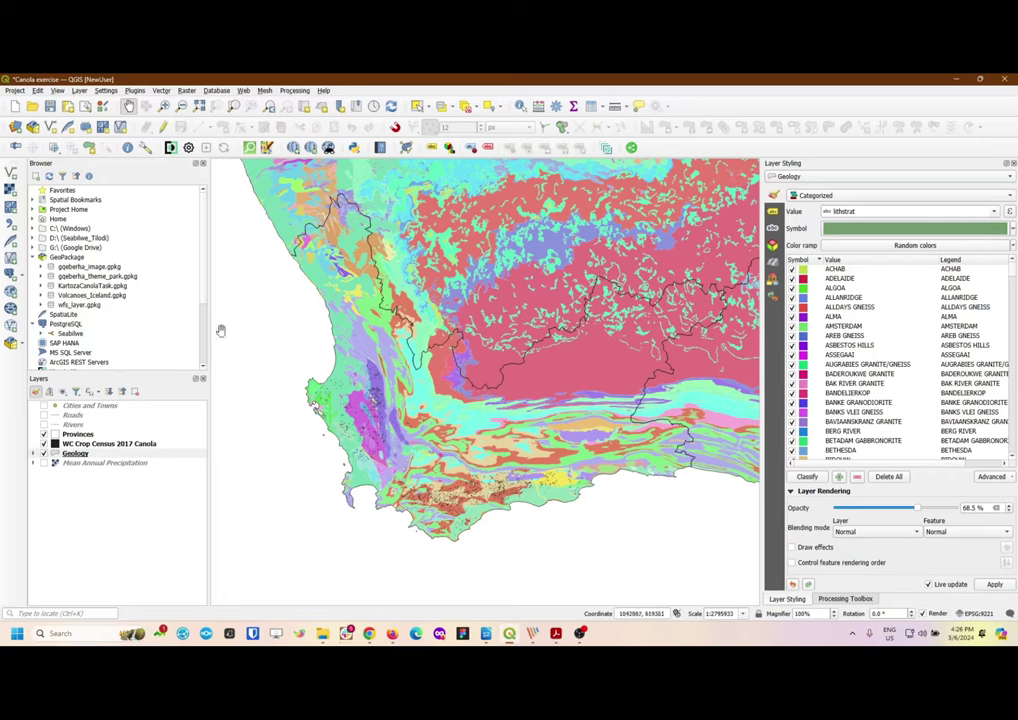
Show the Cities and Towns layer and set its simple marker fill colour to grey #69665e
click(43, 406)
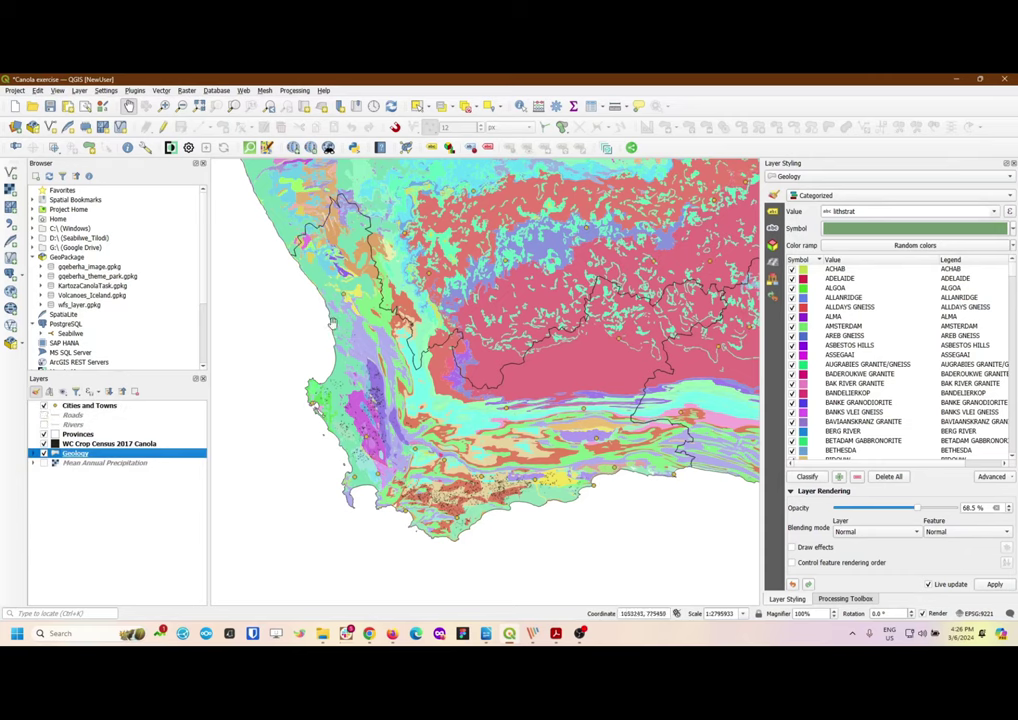
click(89, 405)
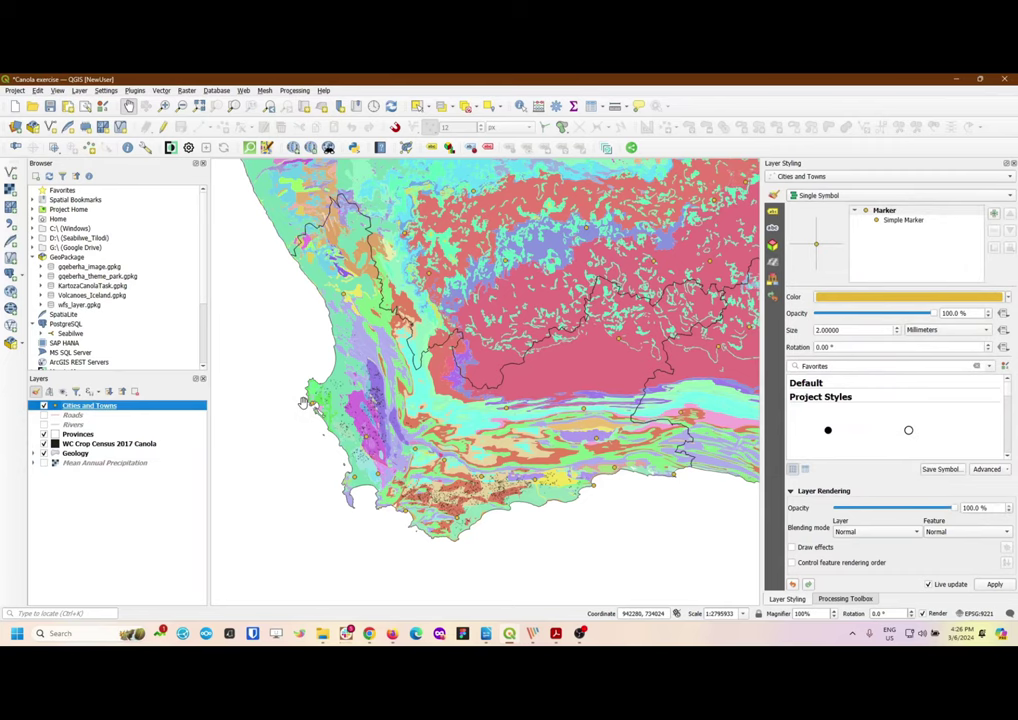
click(900, 219)
click(897, 336)
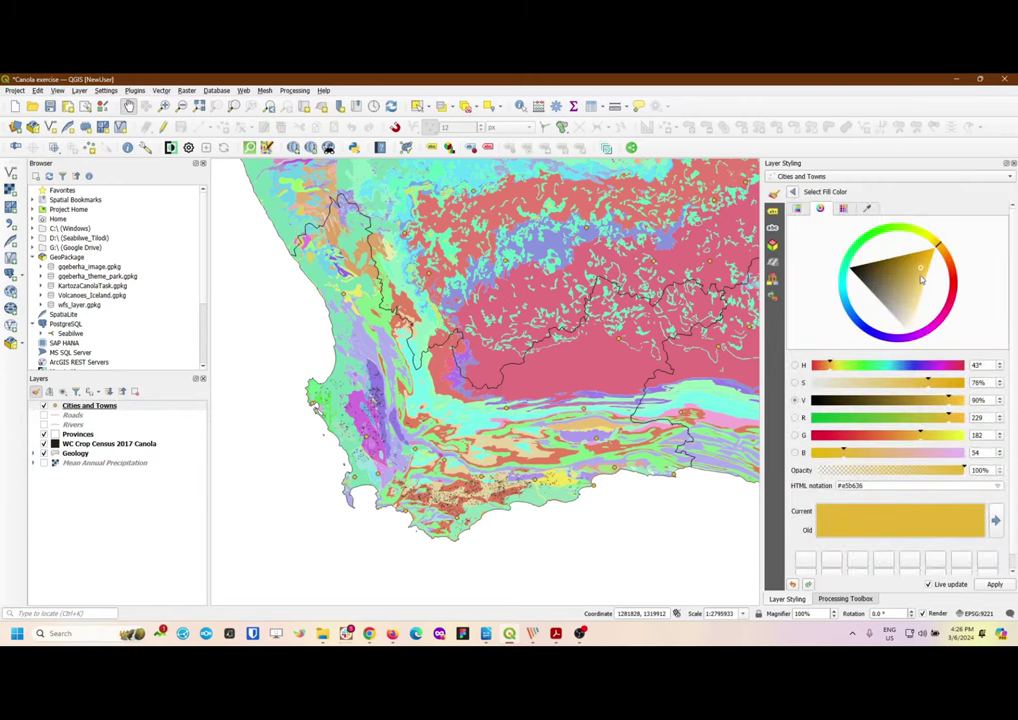
drag(921, 281, 875, 292)
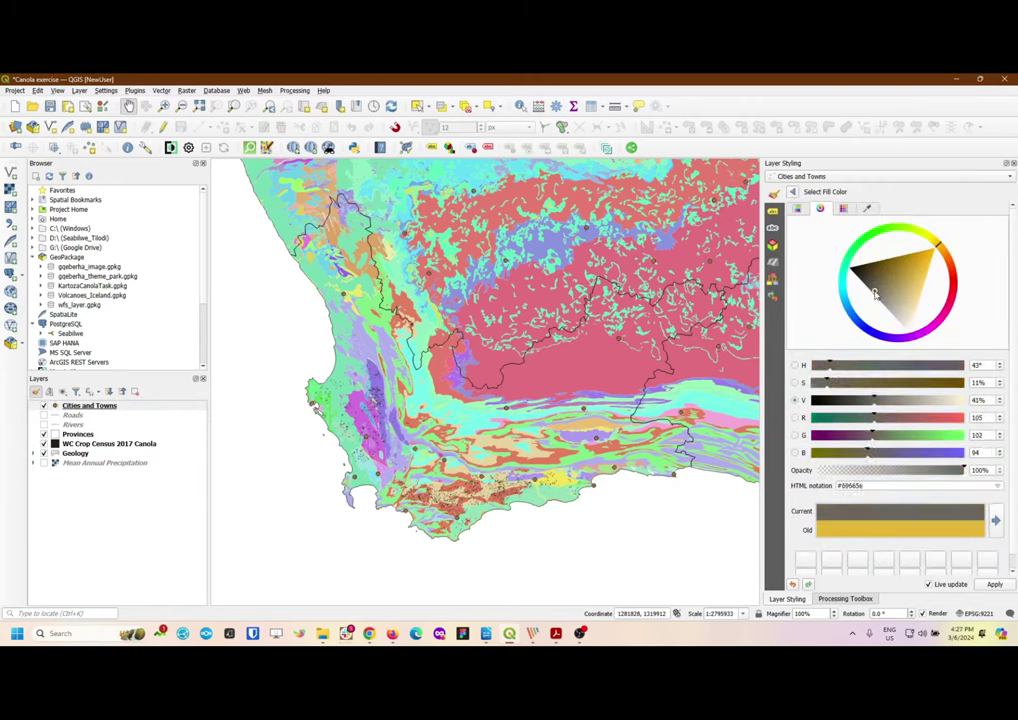
click(795, 192)
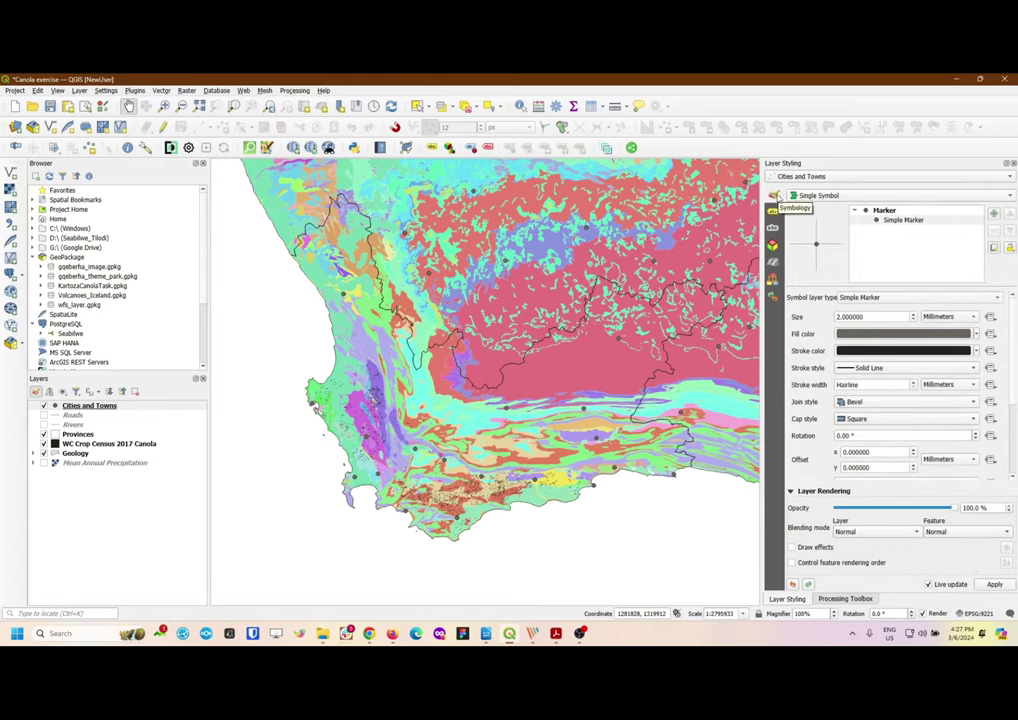
Label the Cities and Towns layer with Single Labels using the town field
click(775, 214)
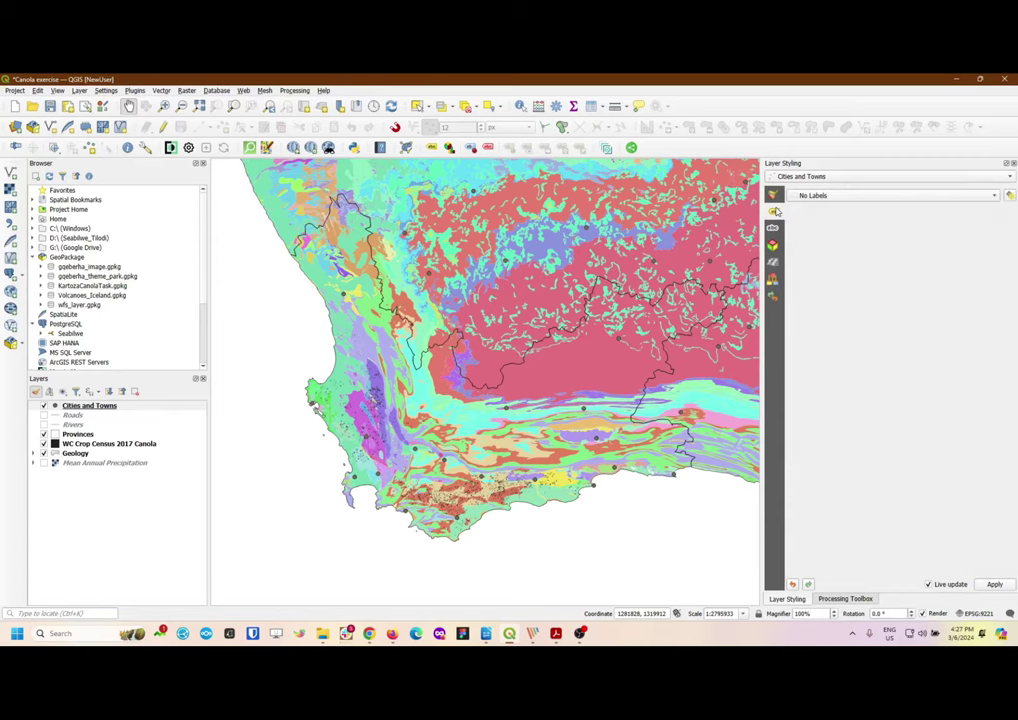
click(933, 197)
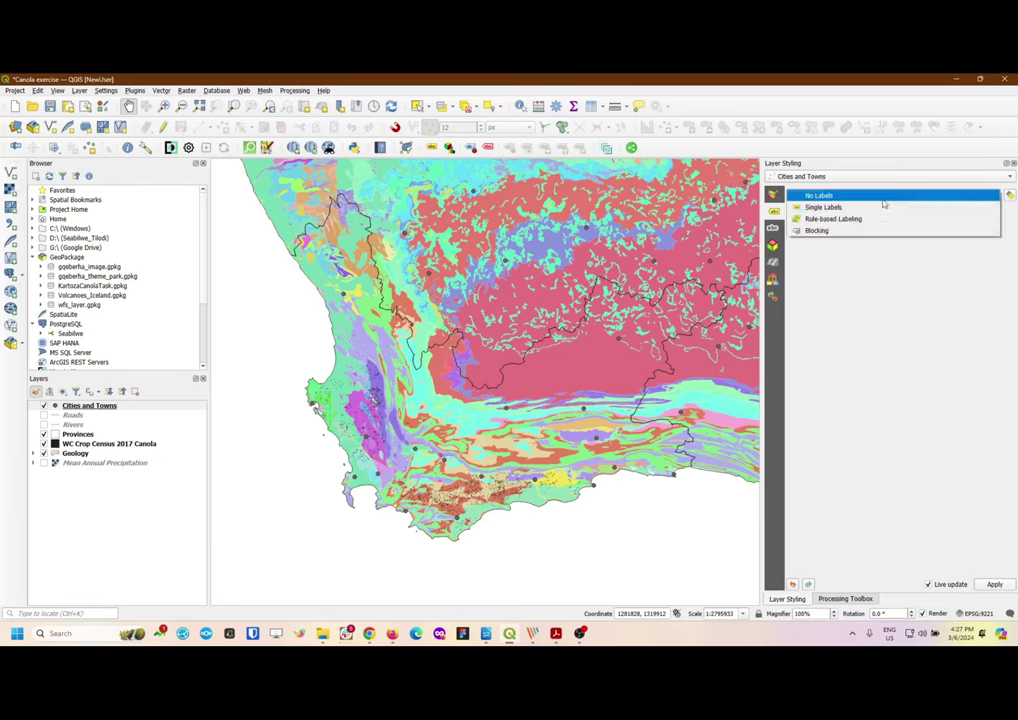
click(843, 207)
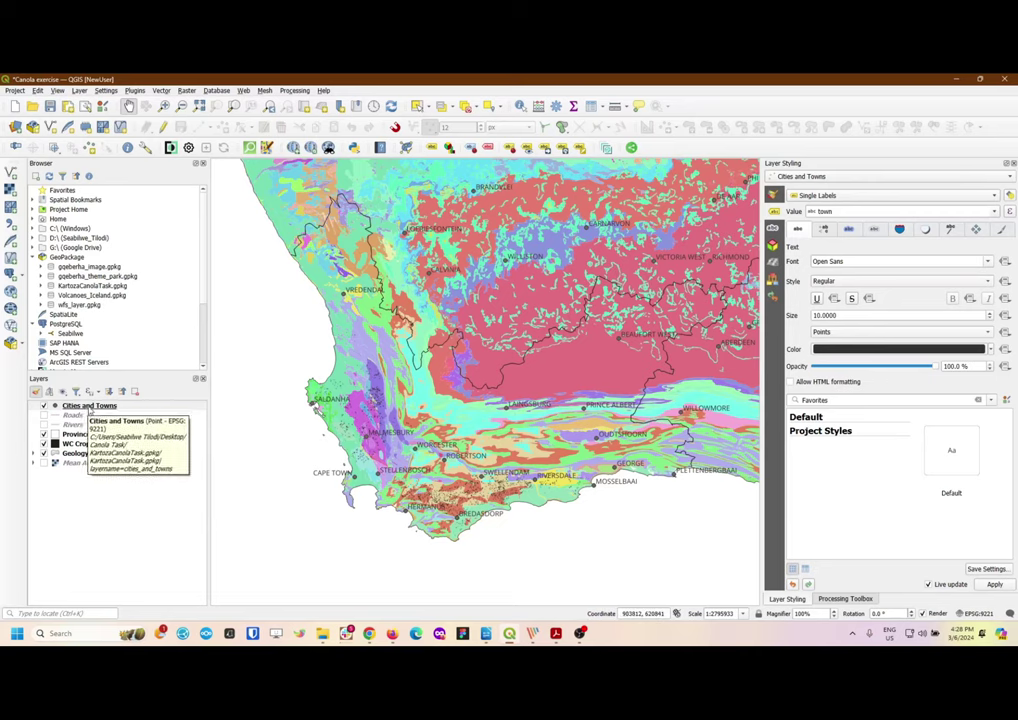
Open a provider filter for the Cities and Towns layer and begin the expression "town" IN (
right_click(90, 407)
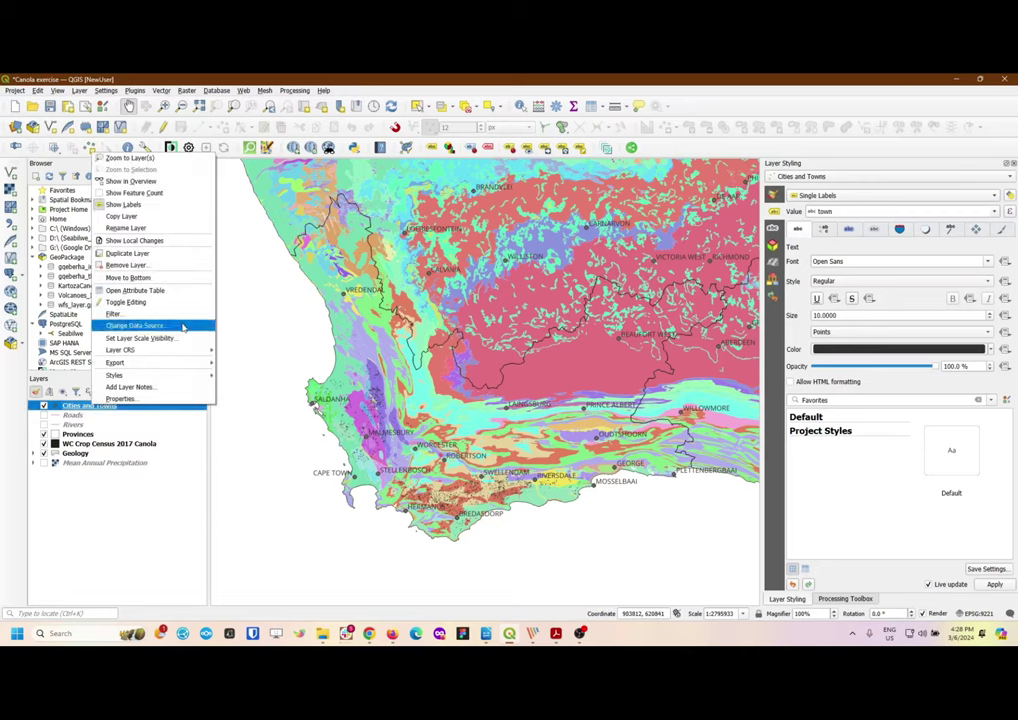
click(148, 316)
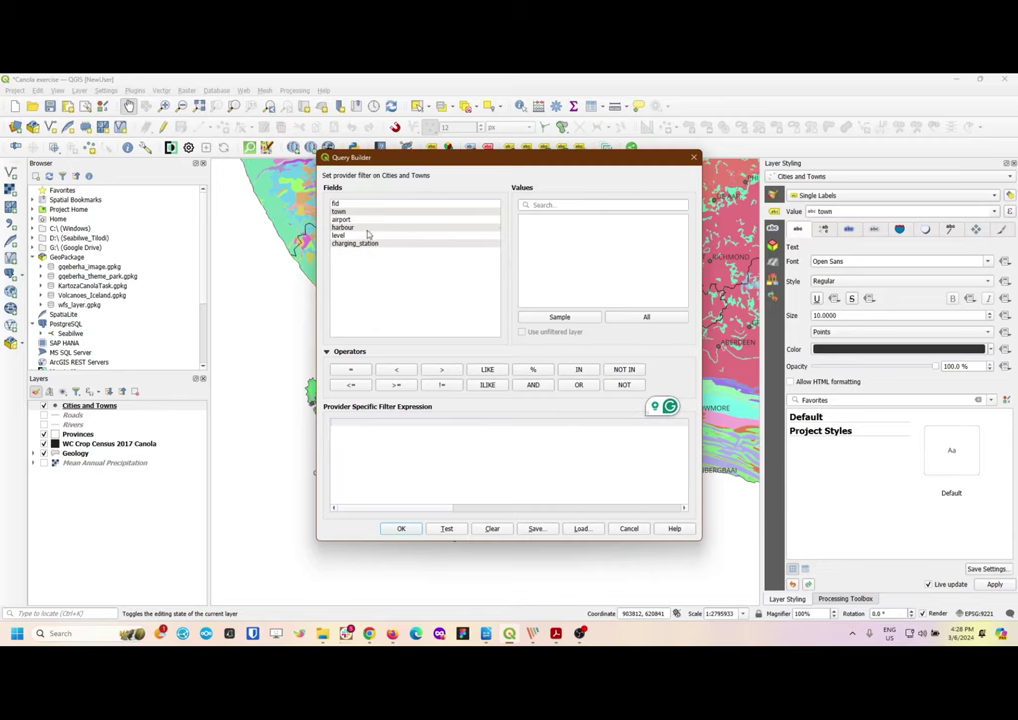
drag(425, 160, 711, 175)
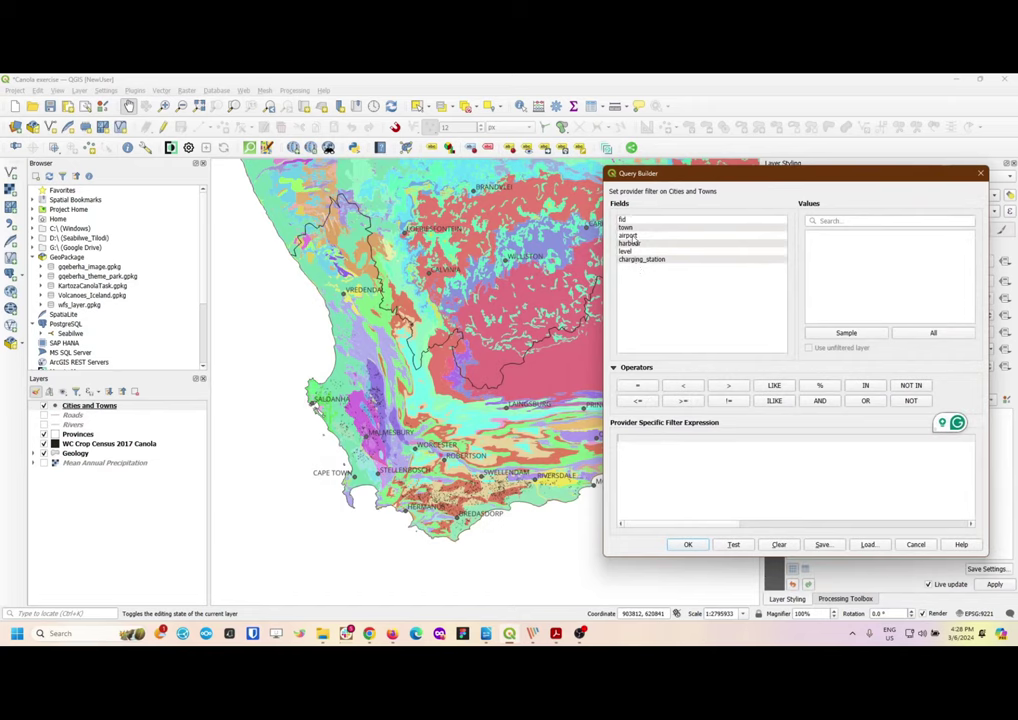
click(630, 228)
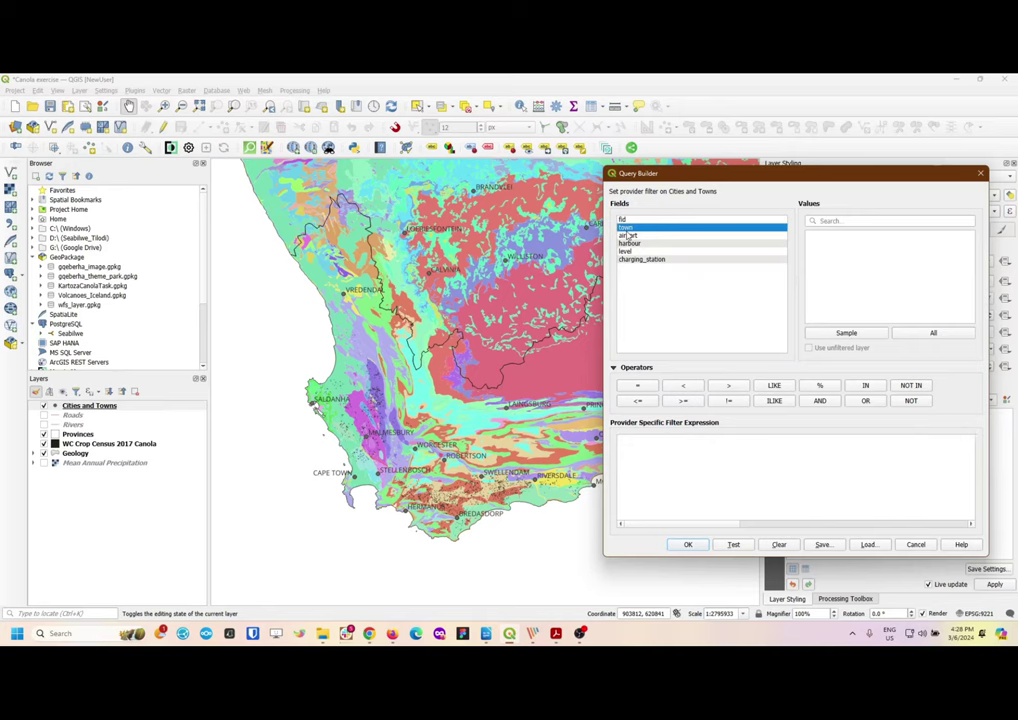
double_click(634, 231)
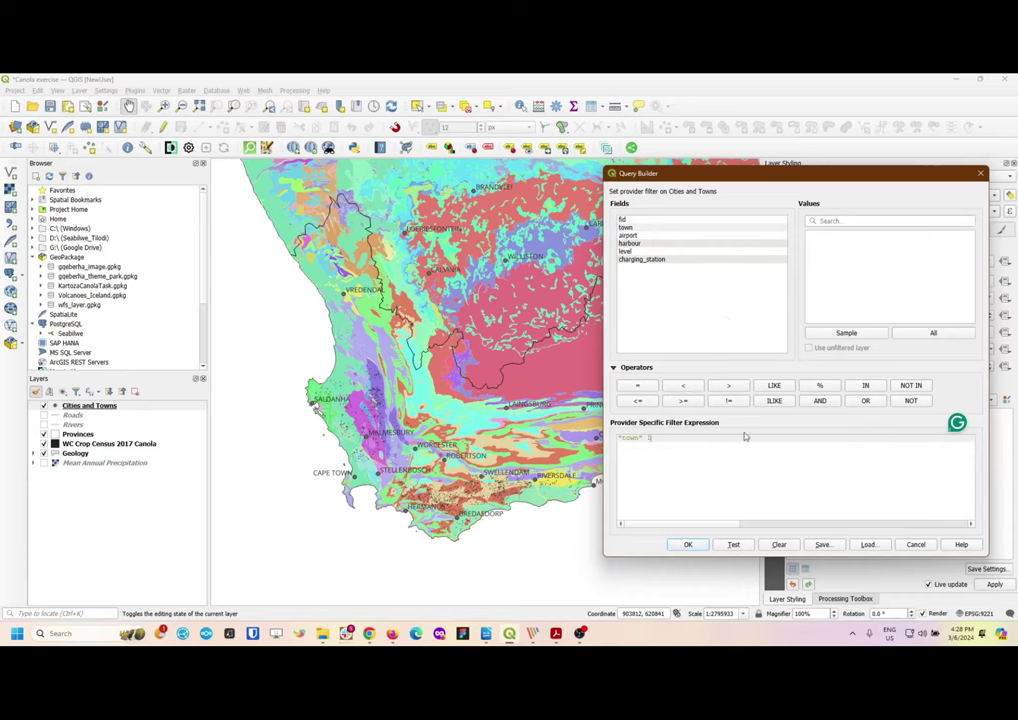
text(IN ()
Load all values of the town field, find CAPE TOWN and add it to the filter expression followed by a comma
click(940, 334)
scroll(891, 271, down, 20)
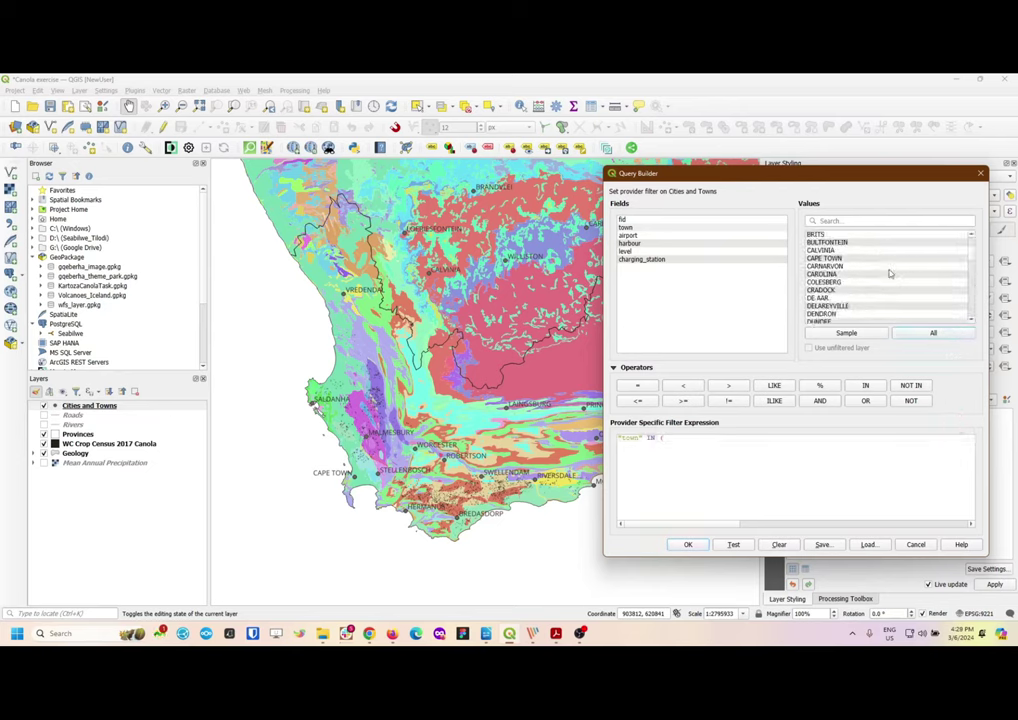
scroll(890, 279, down, 1)
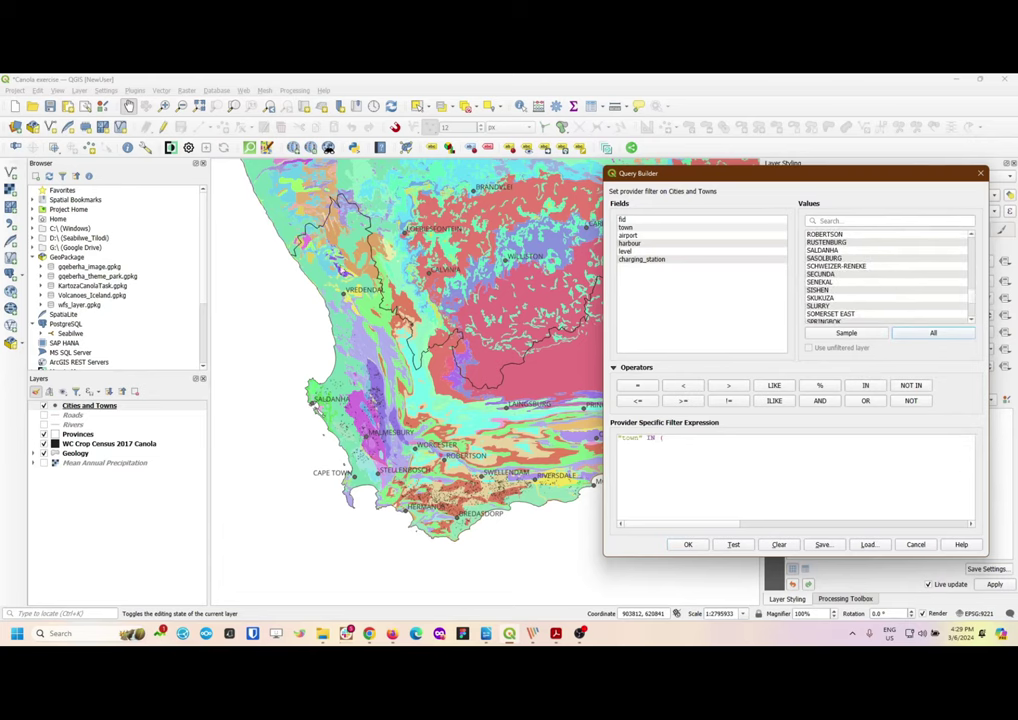
click(838, 220)
text(cape)
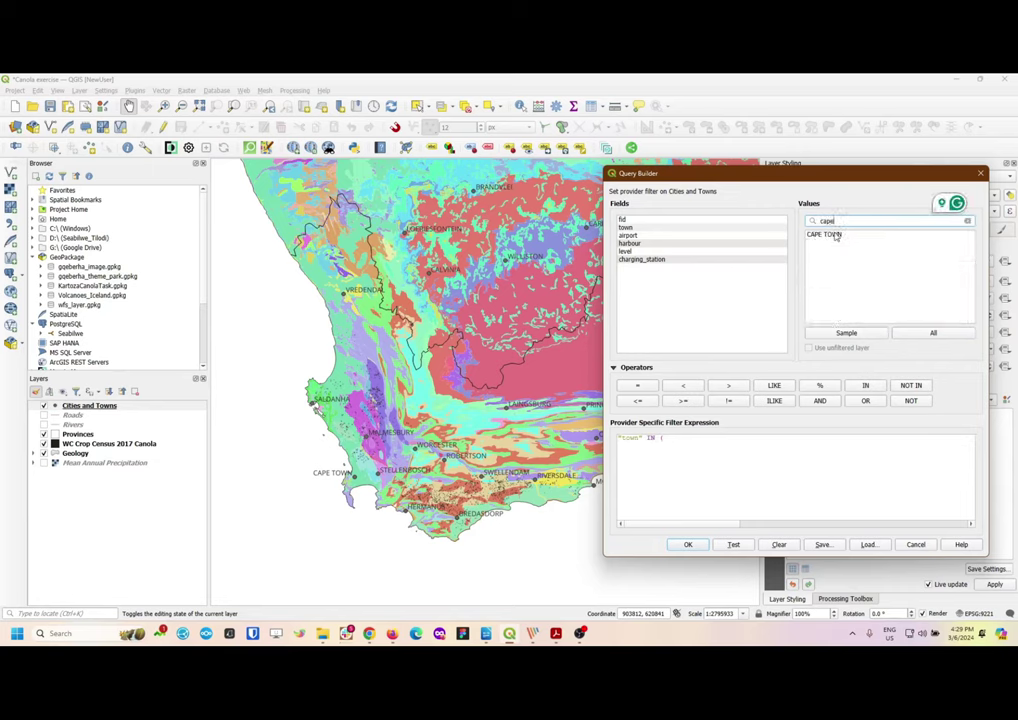
double_click(832, 234)
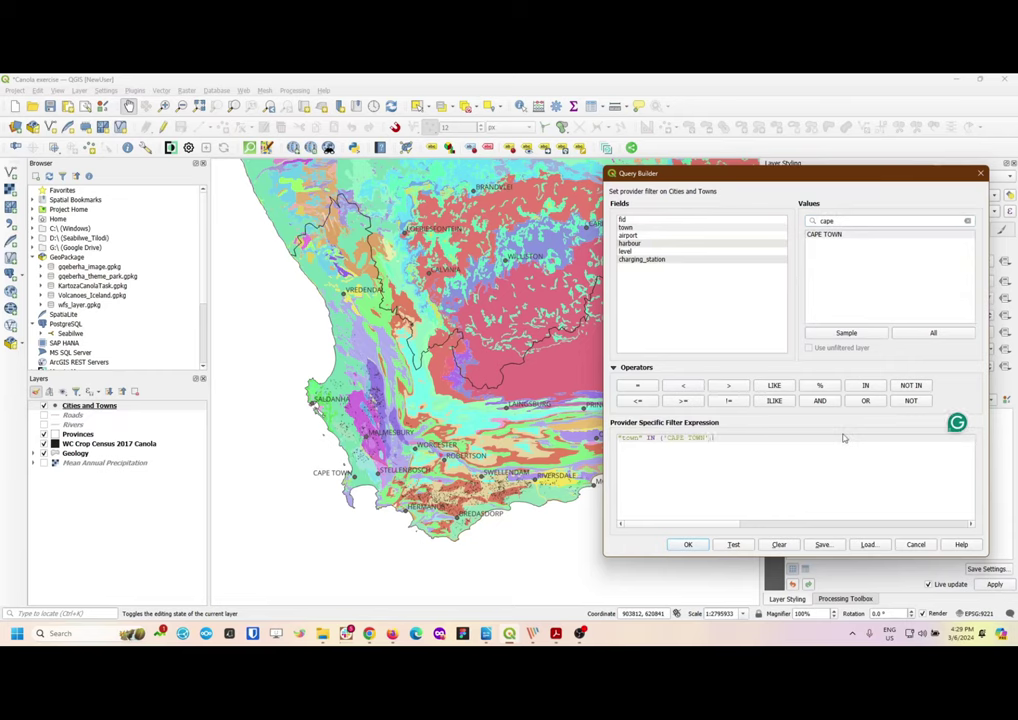
text(,)
Find STELLENBOSCH and HERMANUS among the town values and add both to the filter expression, separated by commas
double_click(822, 221)
key(BackSpace)
text(stell)
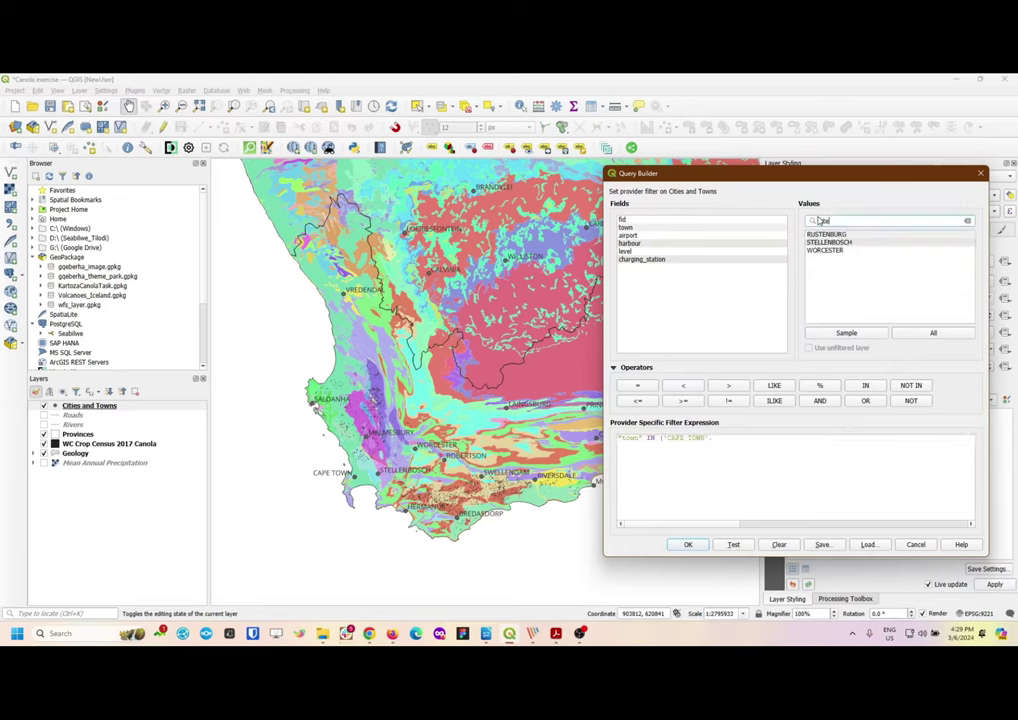
double_click(829, 235)
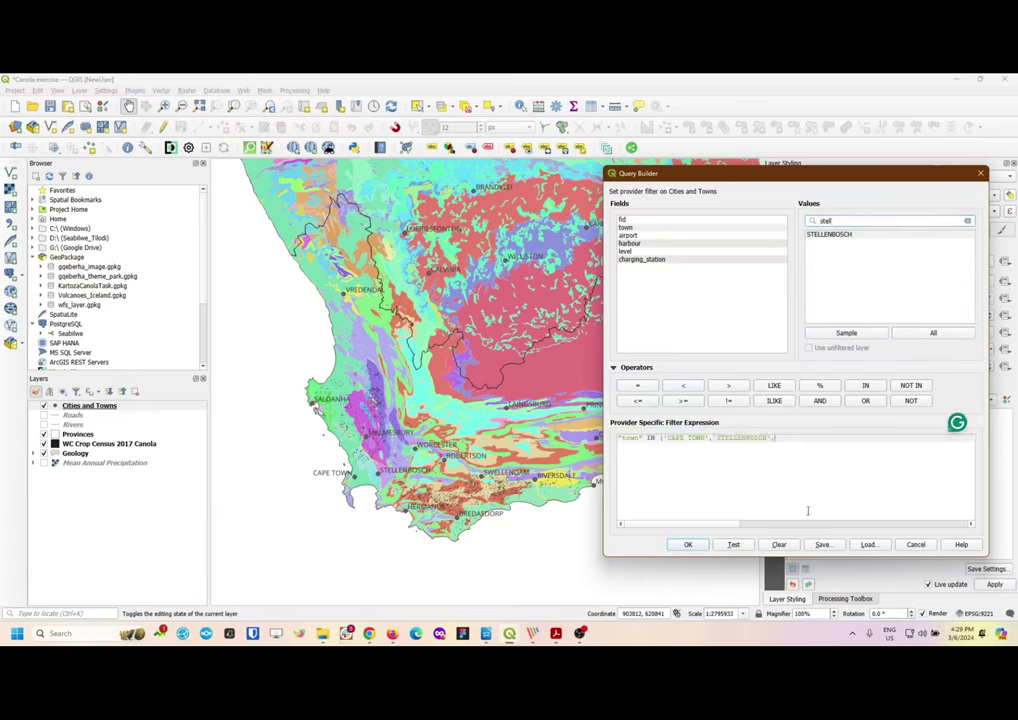
double_click(845, 219)
text(her)
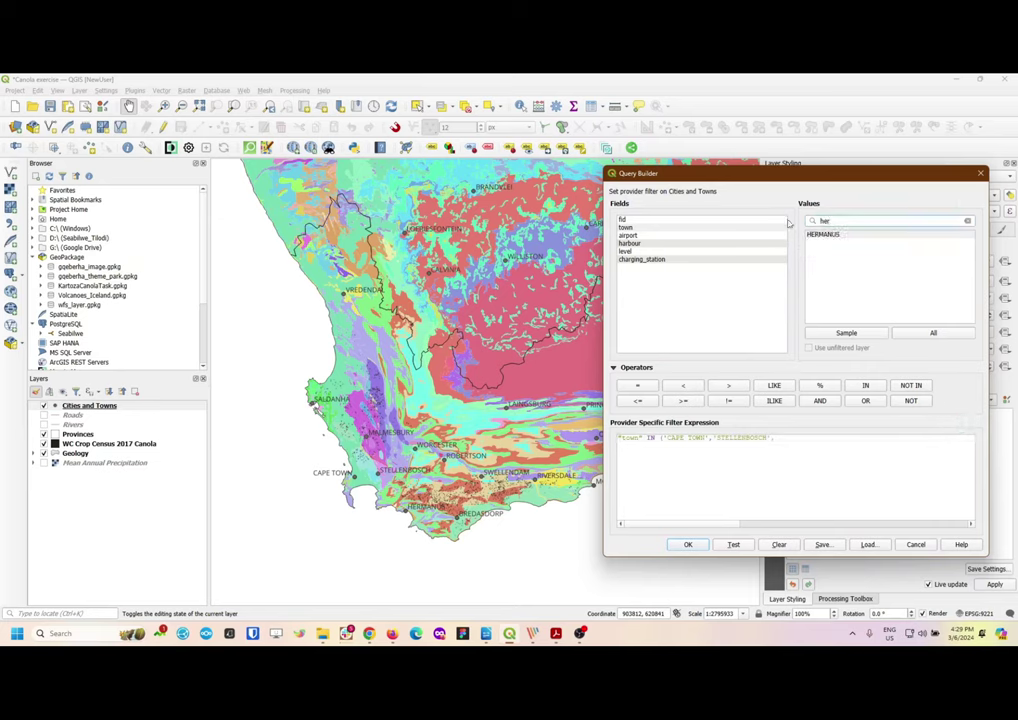
double_click(854, 234)
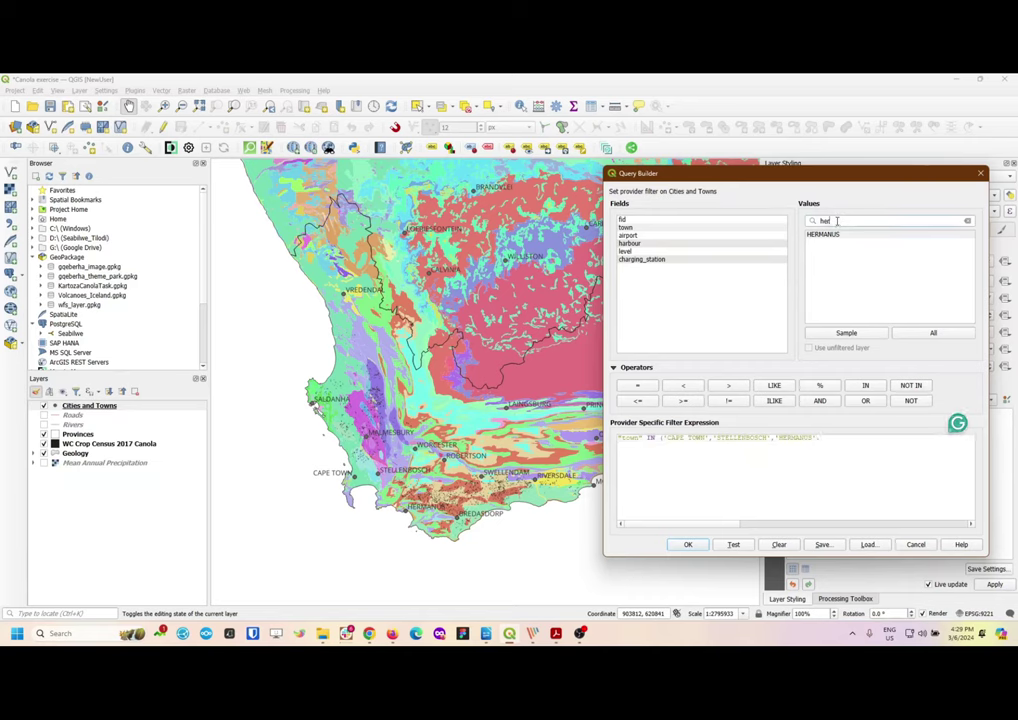
Add SWELLENDAM to the filter expression, close the bracket, and test the query
key(BackSpace)
key(BackSpace)
key(BackSpace)
text(swe)
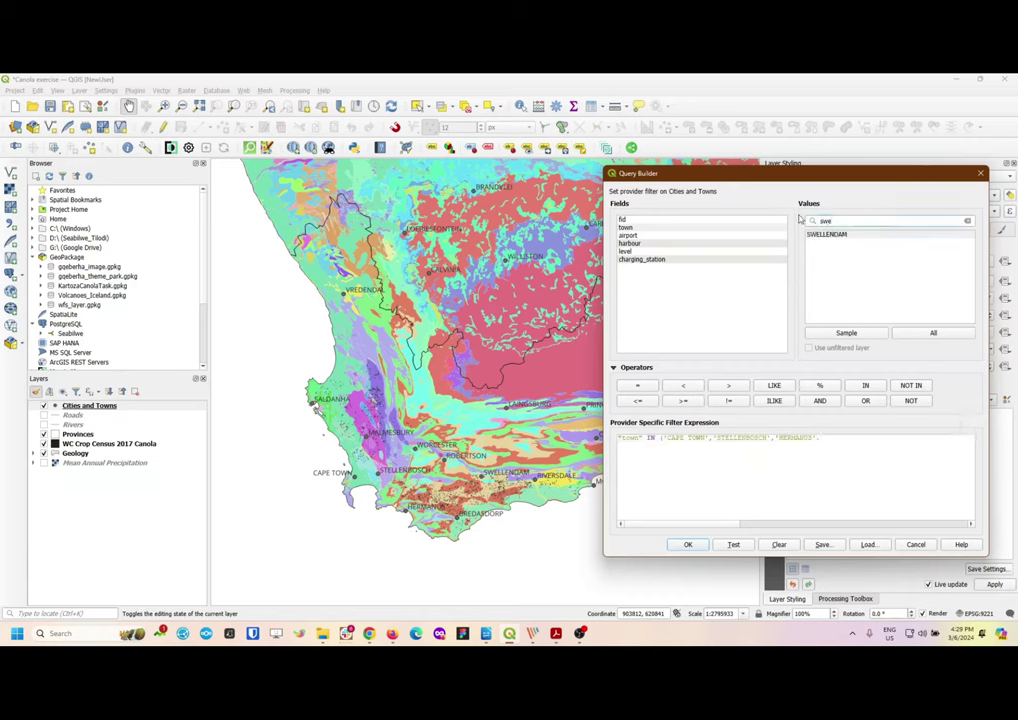
double_click(826, 234)
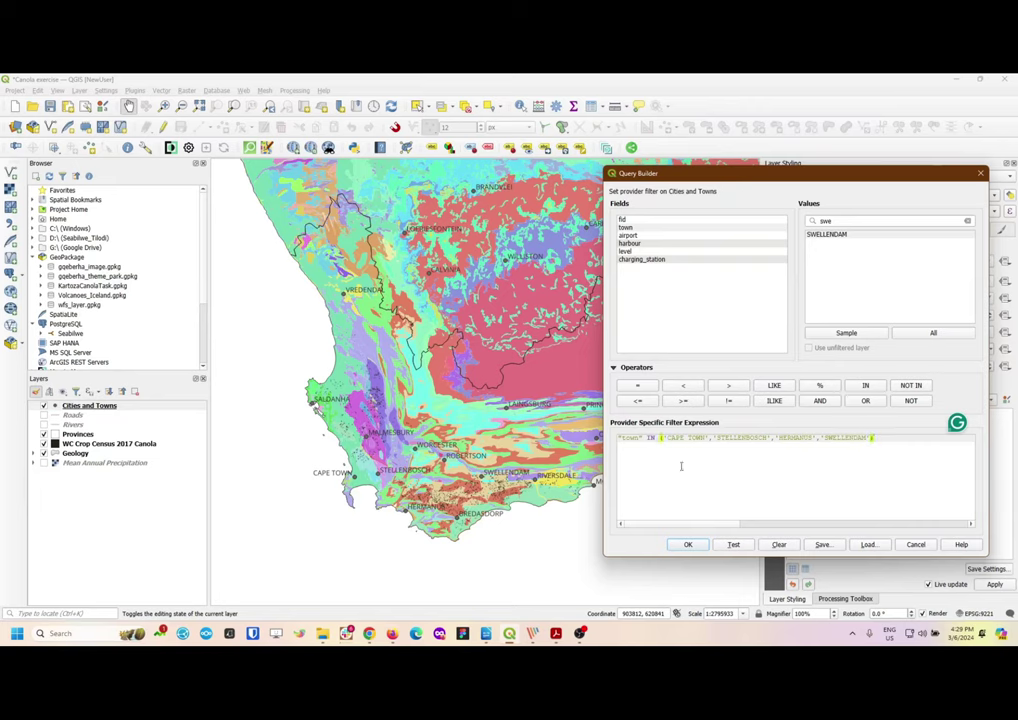
click(732, 544)
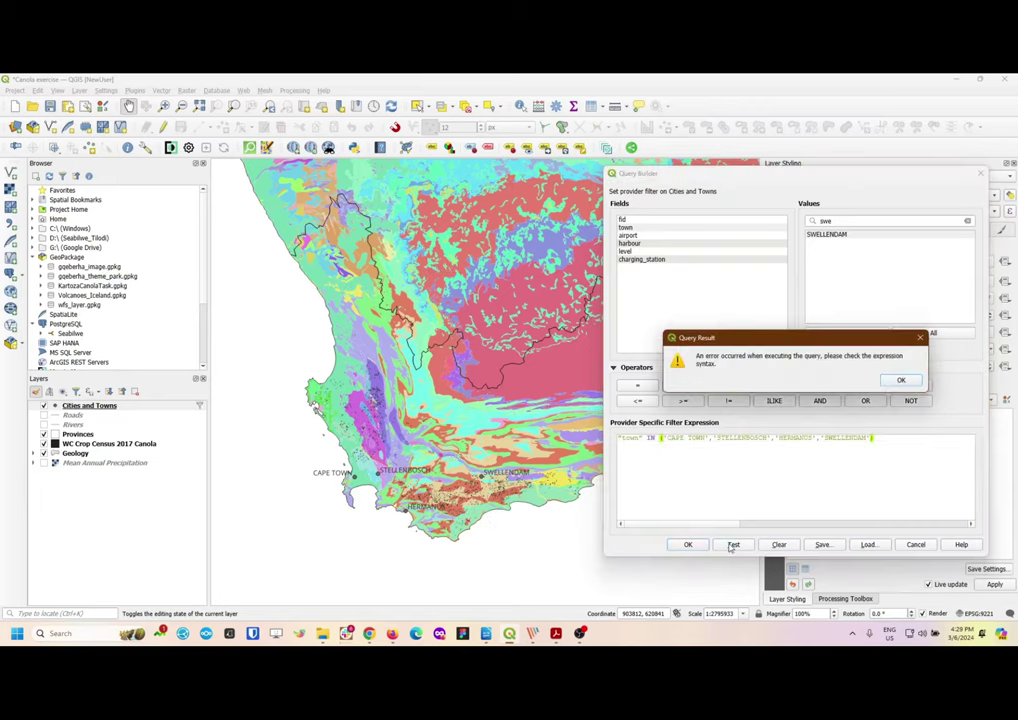
click(900, 380)
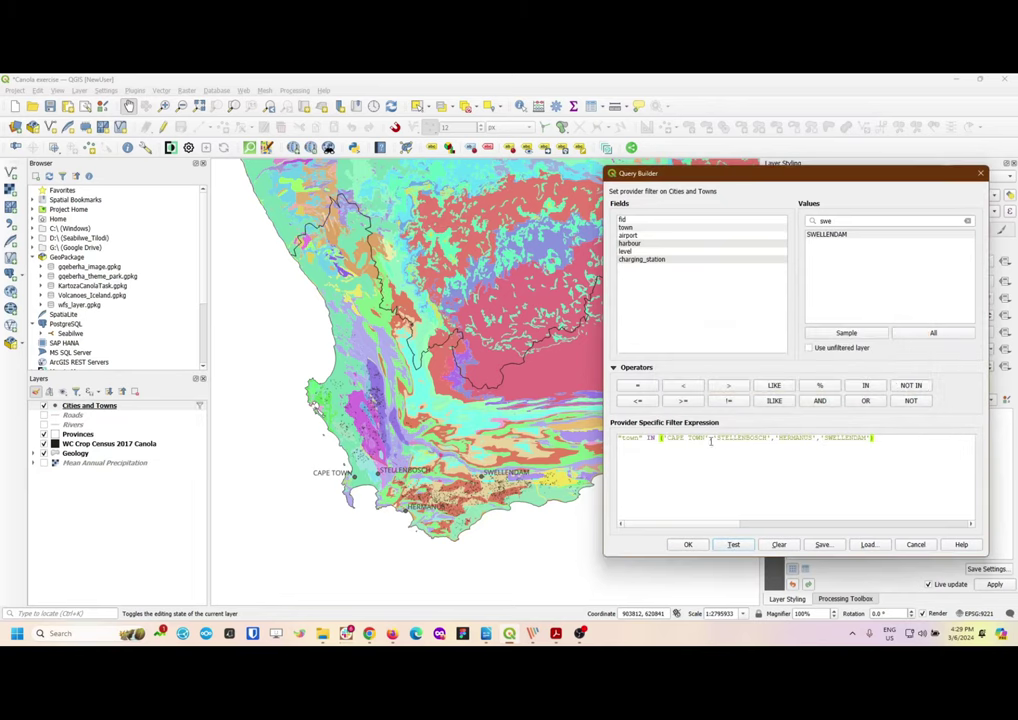
Apply the town filter expression to the Cities and Towns layer
click(697, 545)
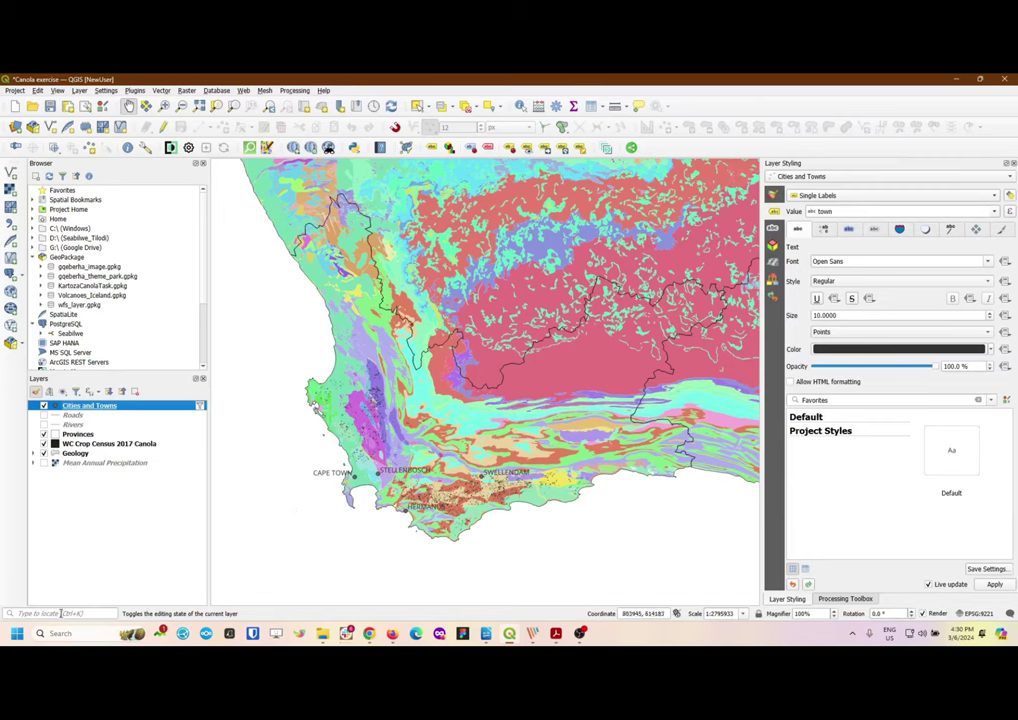
click(162, 92)
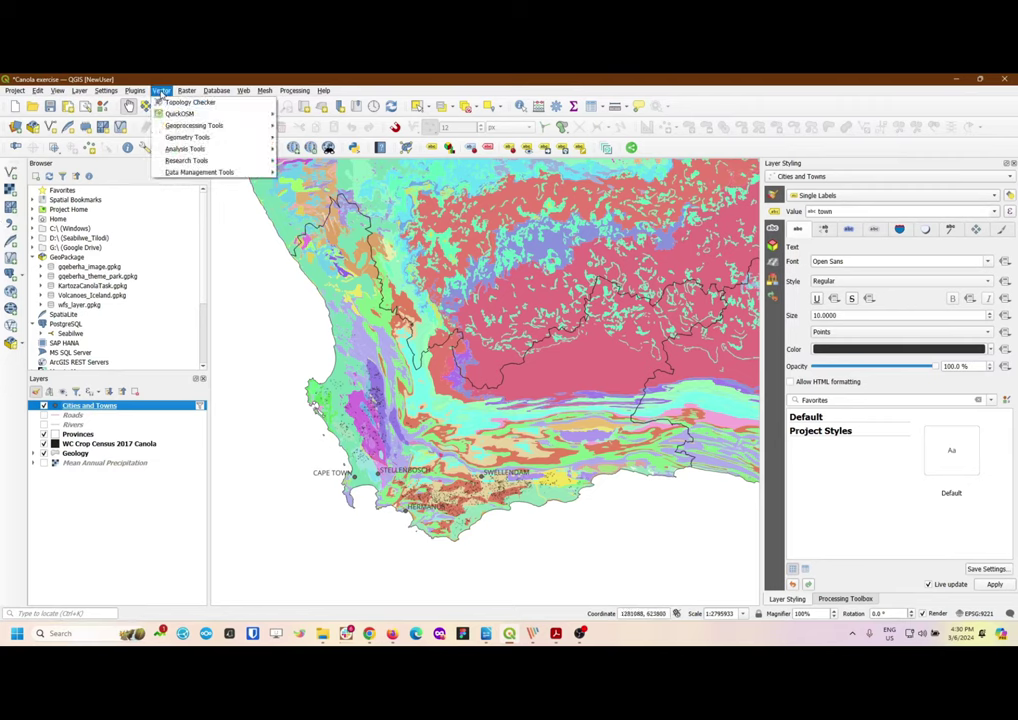
mouse_move(238, 127)
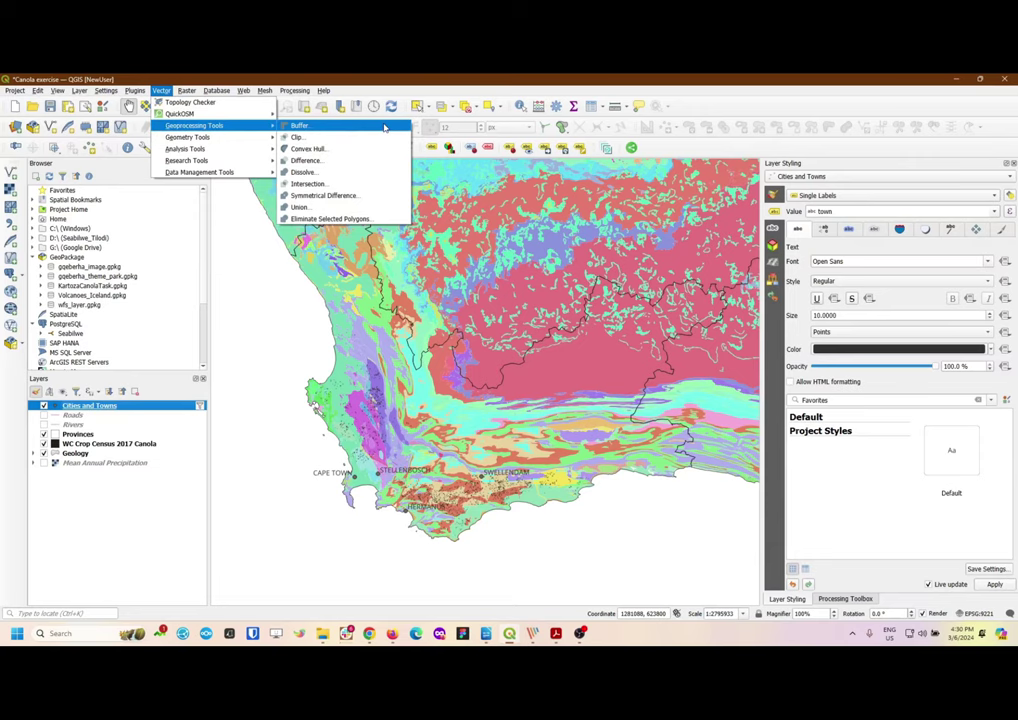
click(87, 610)
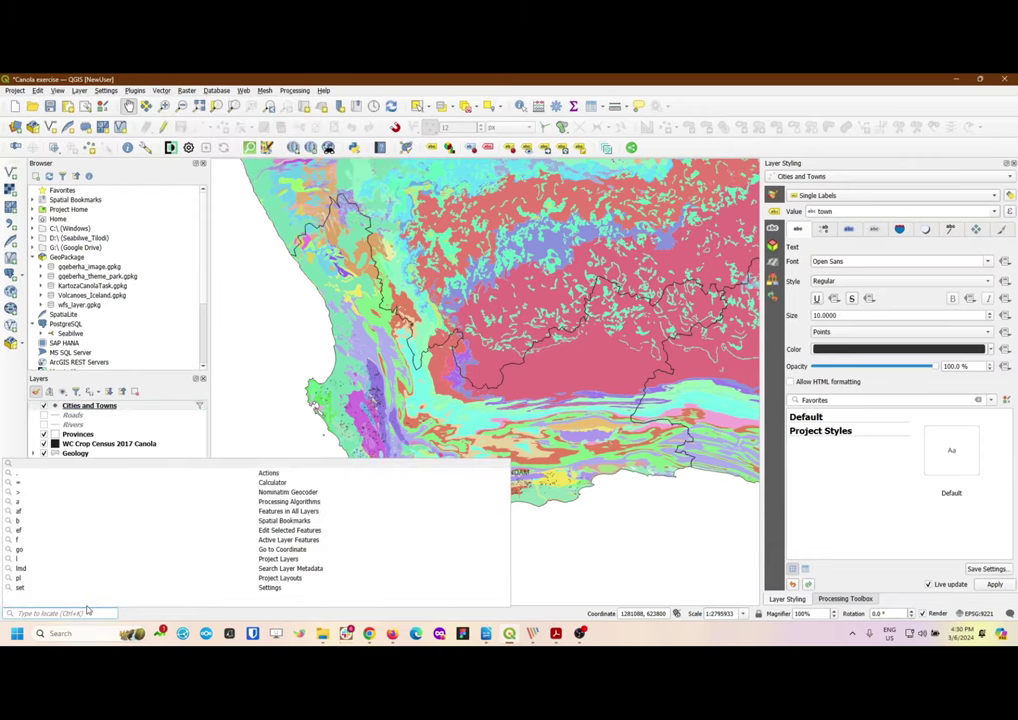
text(buffer)
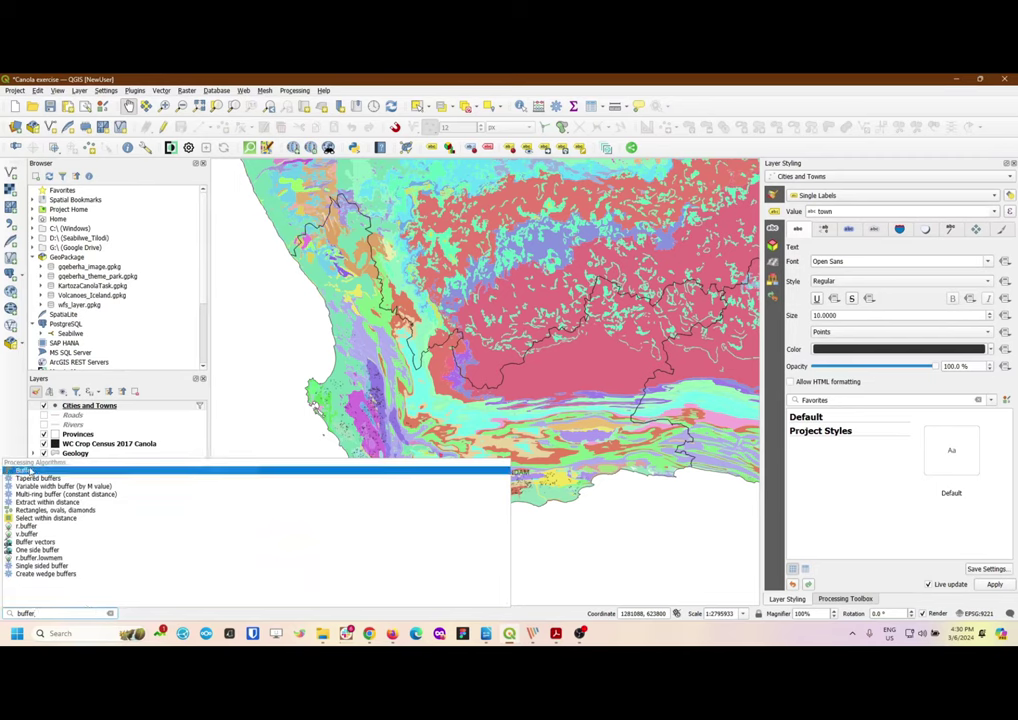
click(109, 616)
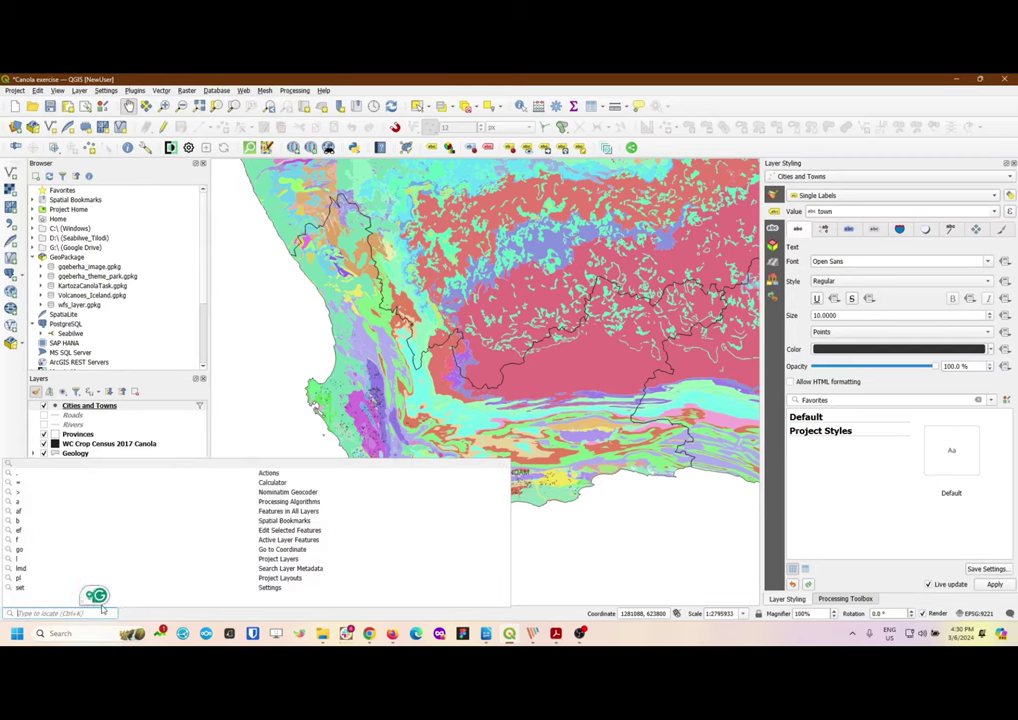
drag(700, 590, 515, 400)
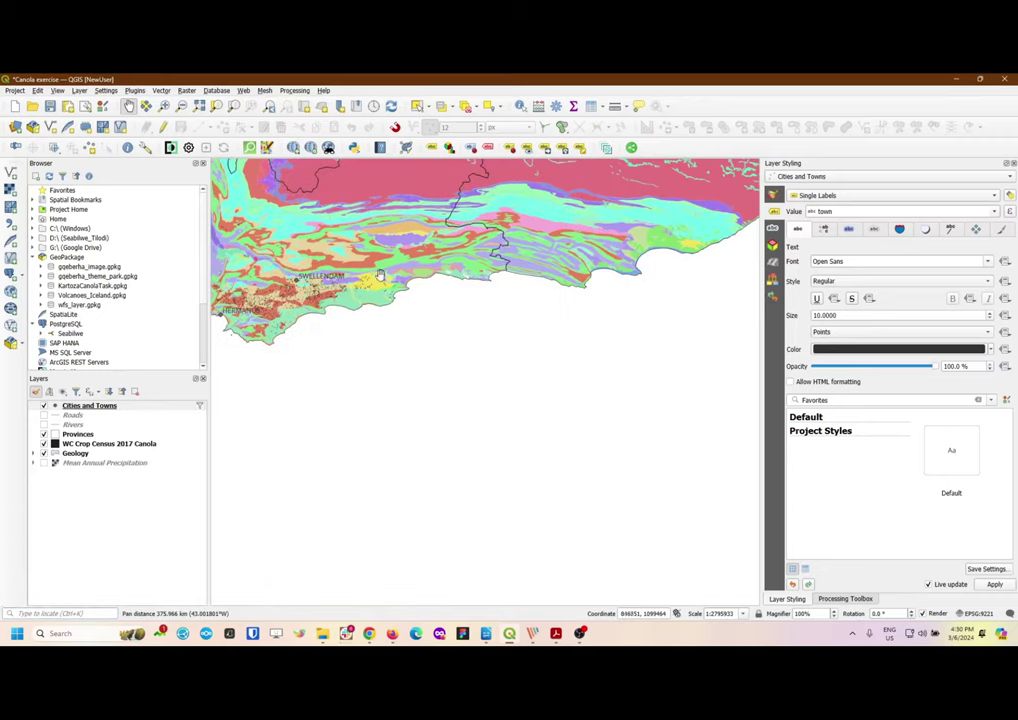
drag(465, 366, 625, 559)
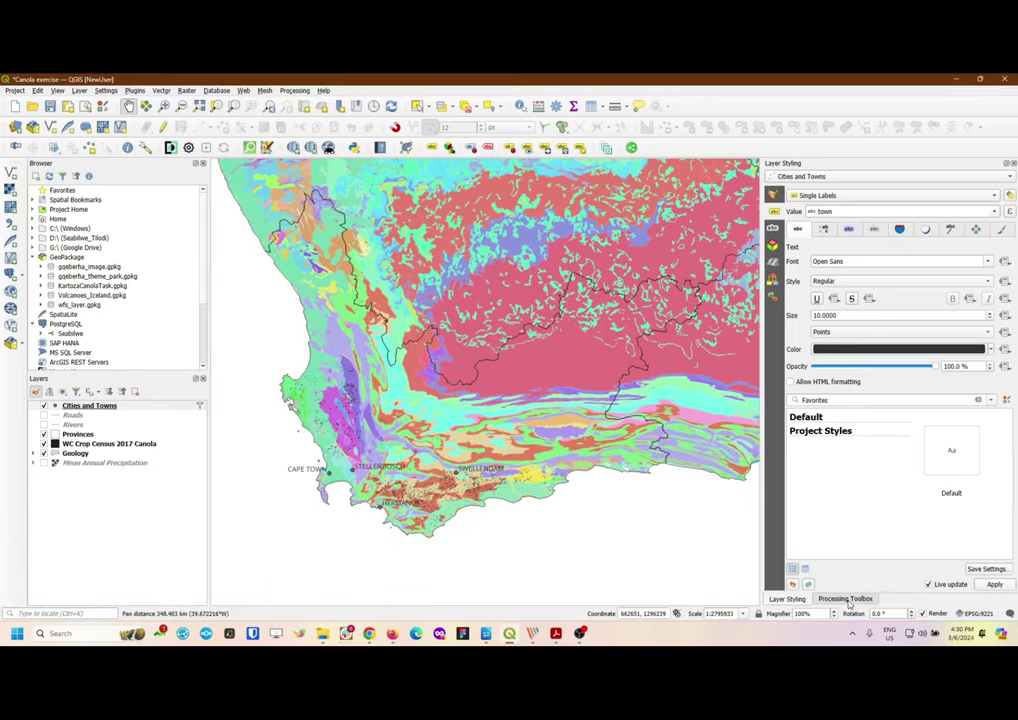
click(556, 105)
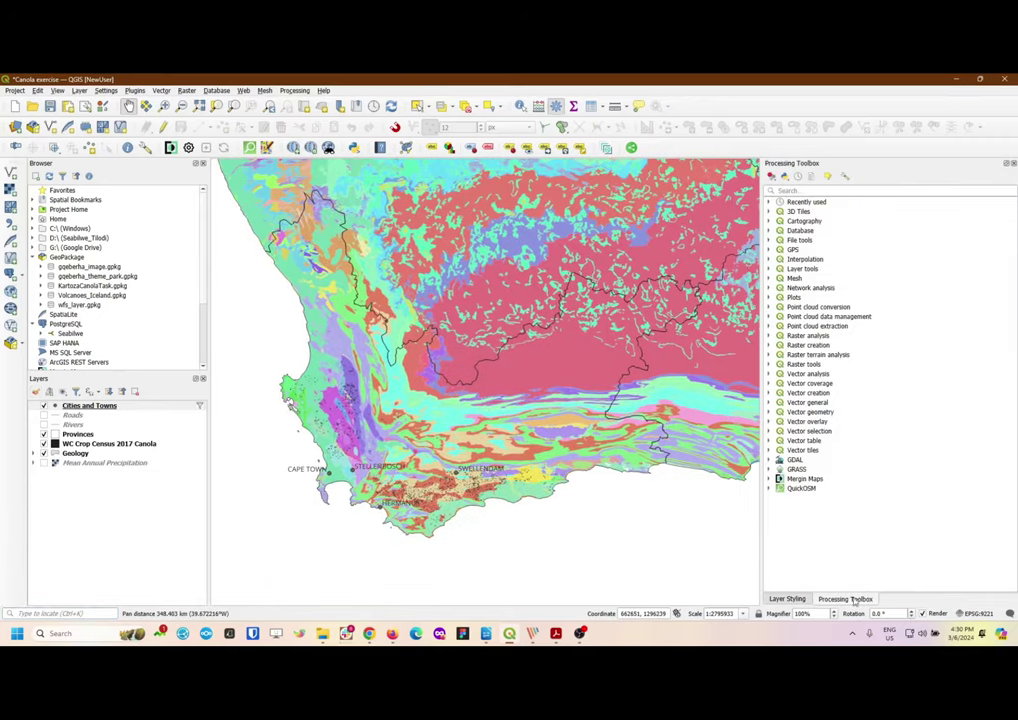
click(556, 106)
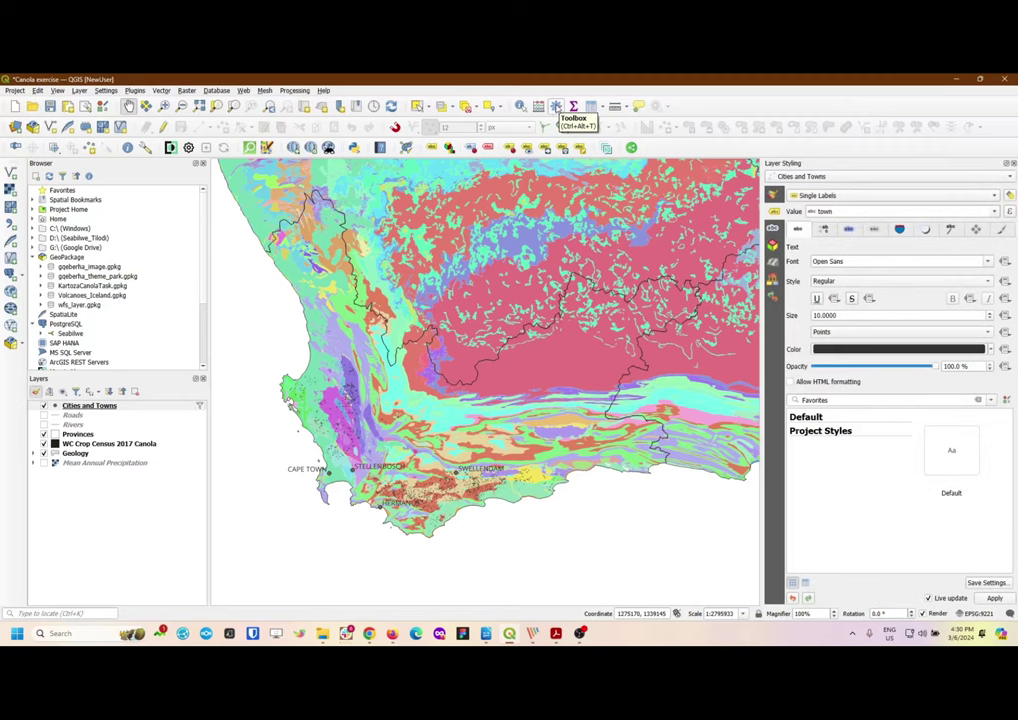
Find the Buffer algorithm in the Processing Toolbox and open it with Cities and Towns as the input layer
click(557, 107)
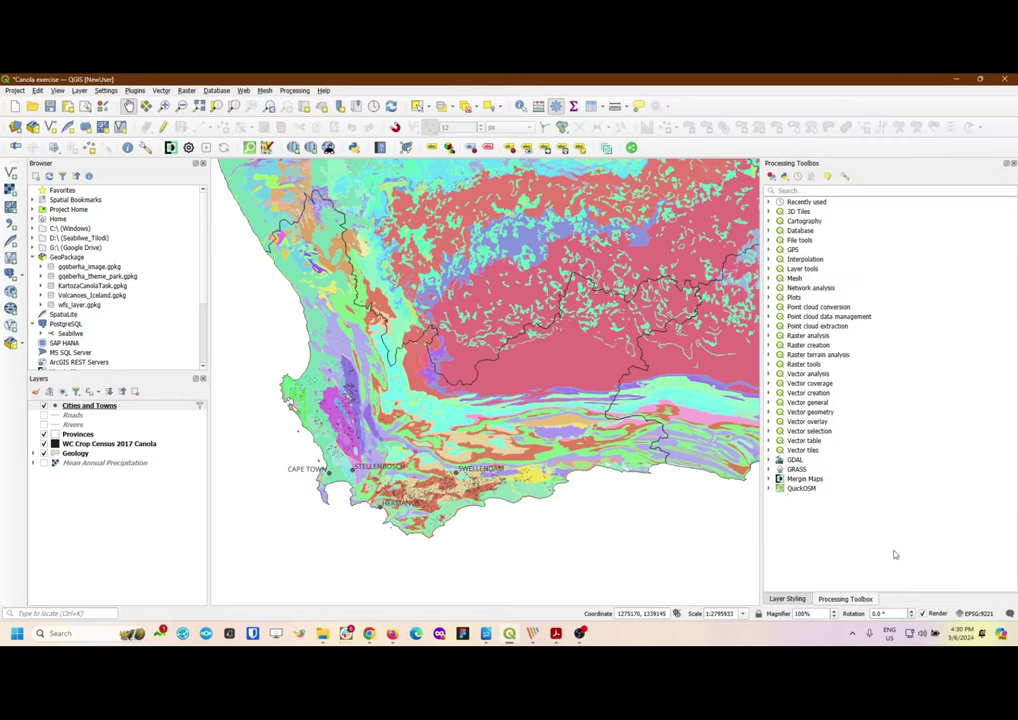
click(807, 190)
text(buffer)
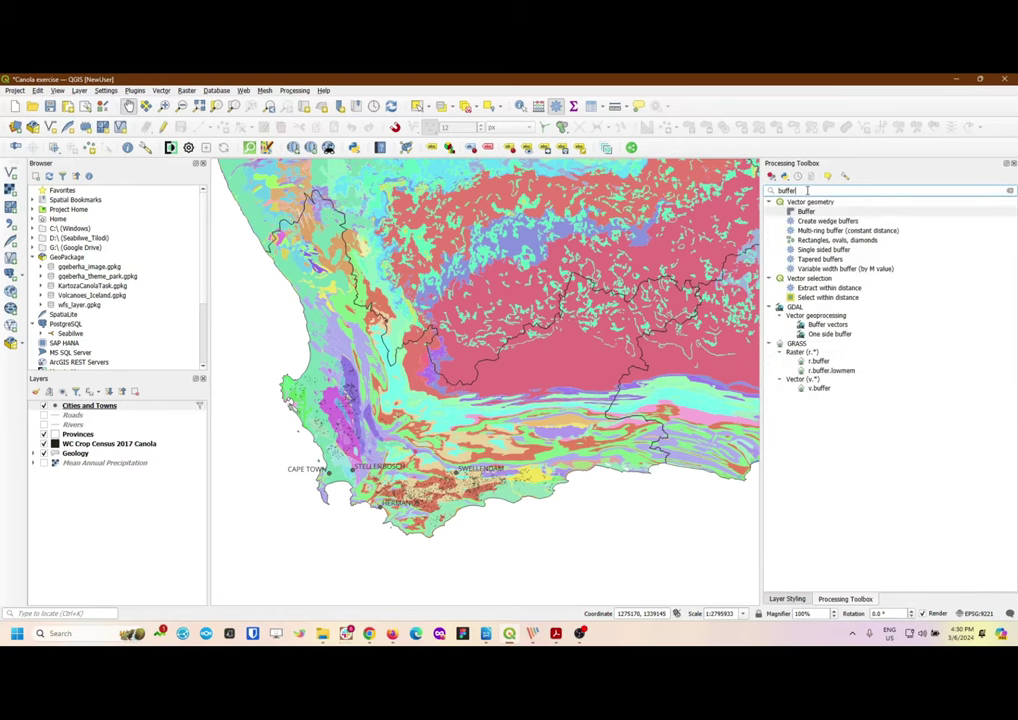
click(818, 212)
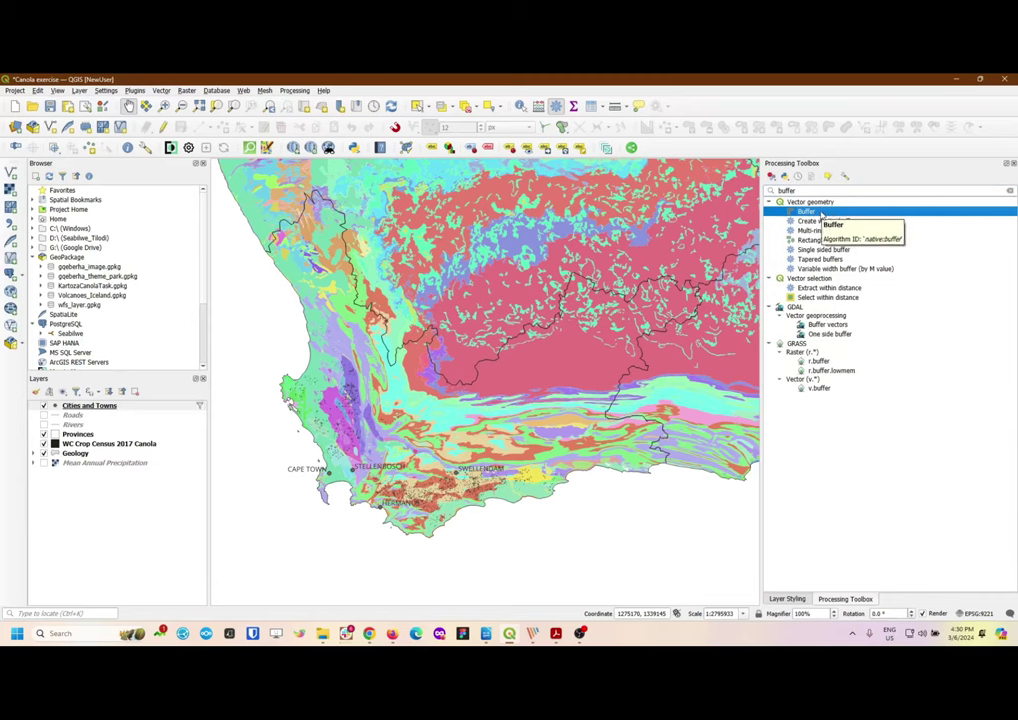
double_click(810, 212)
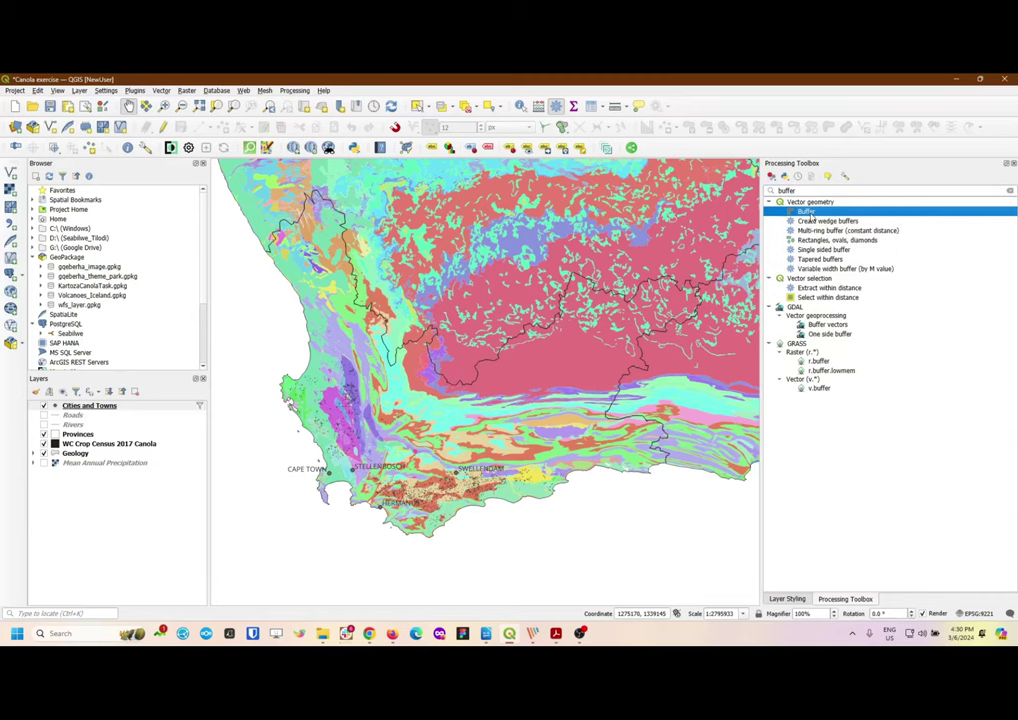
drag(478, 162, 791, 161)
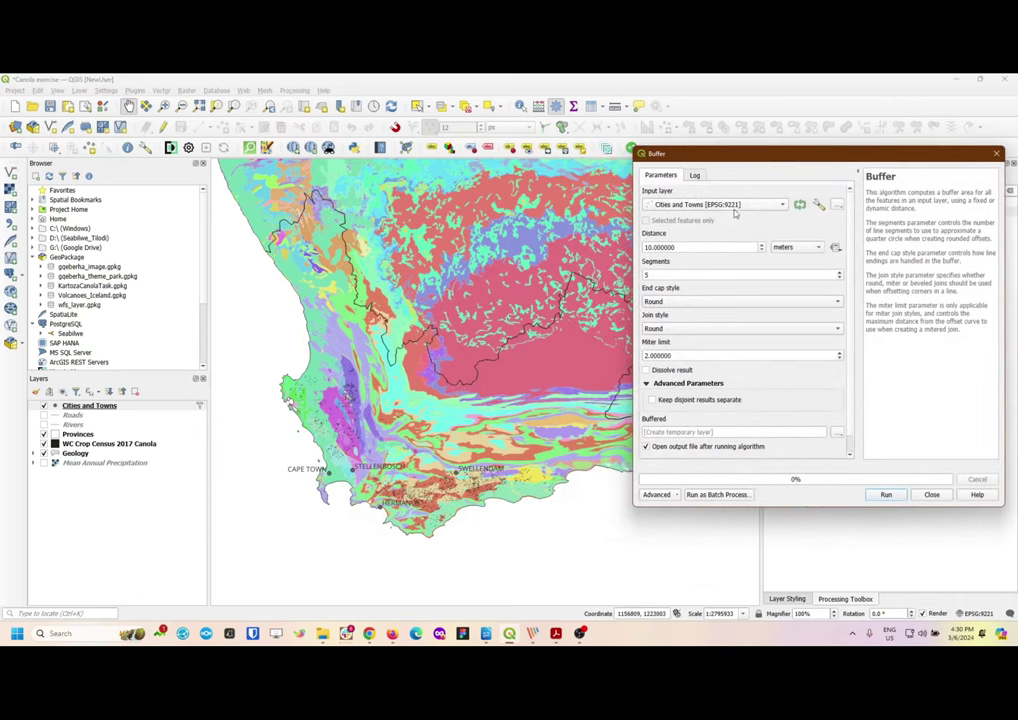
click(699, 205)
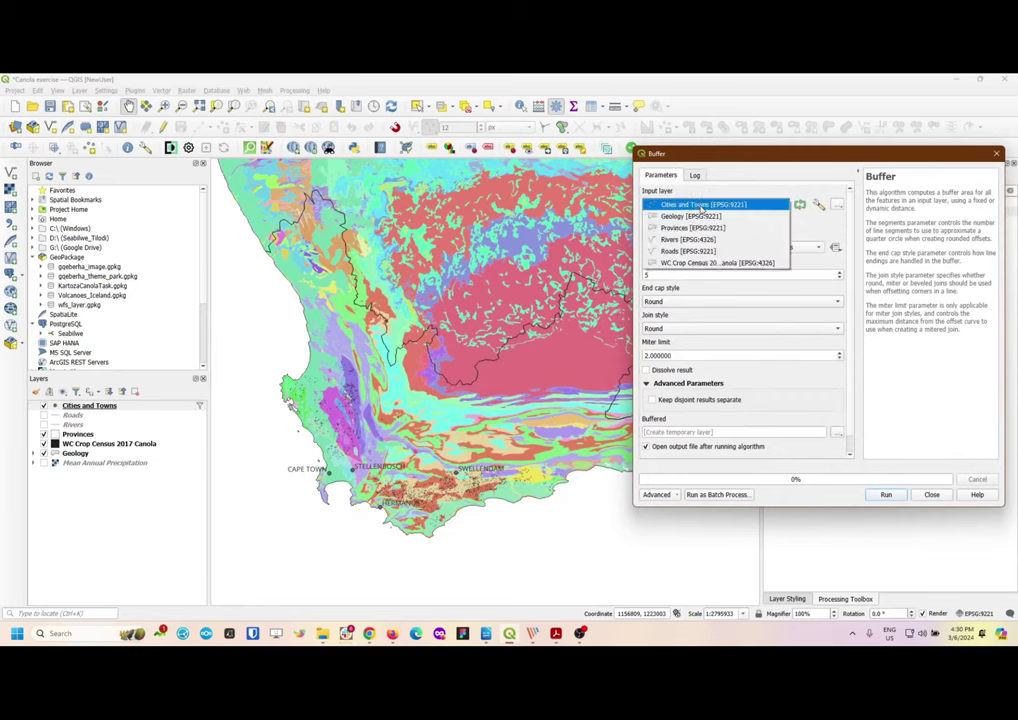
click(700, 204)
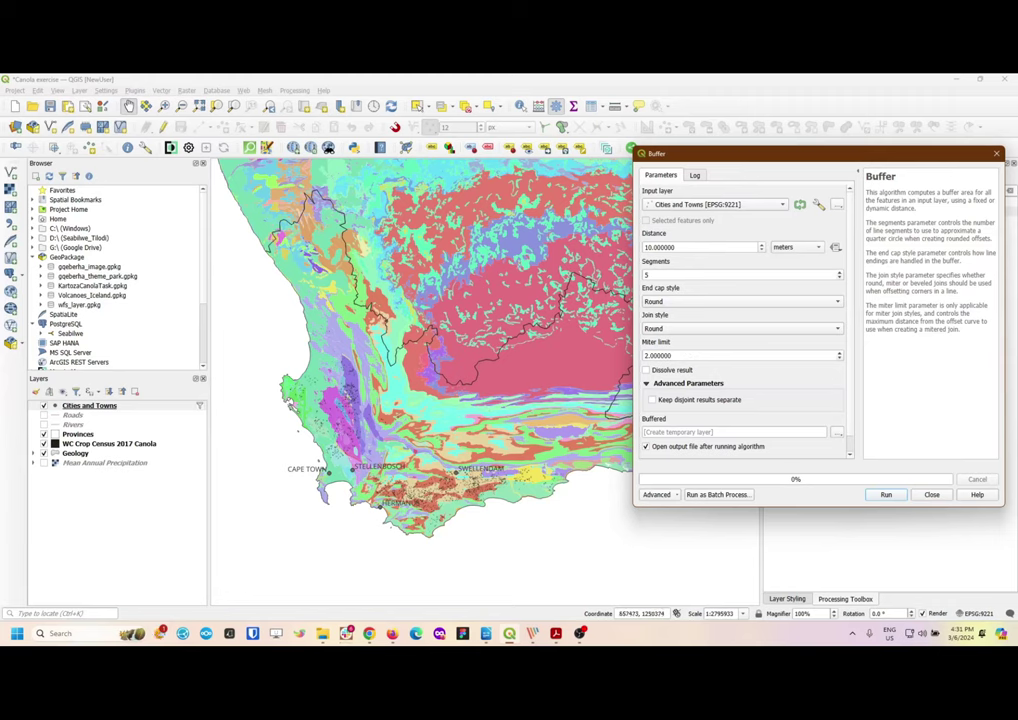
Switch to GIS Canola Task 2024.pdf in Acrobat, read the Buffer settings on page 8, and return to QGIS
mouse_move(552, 635)
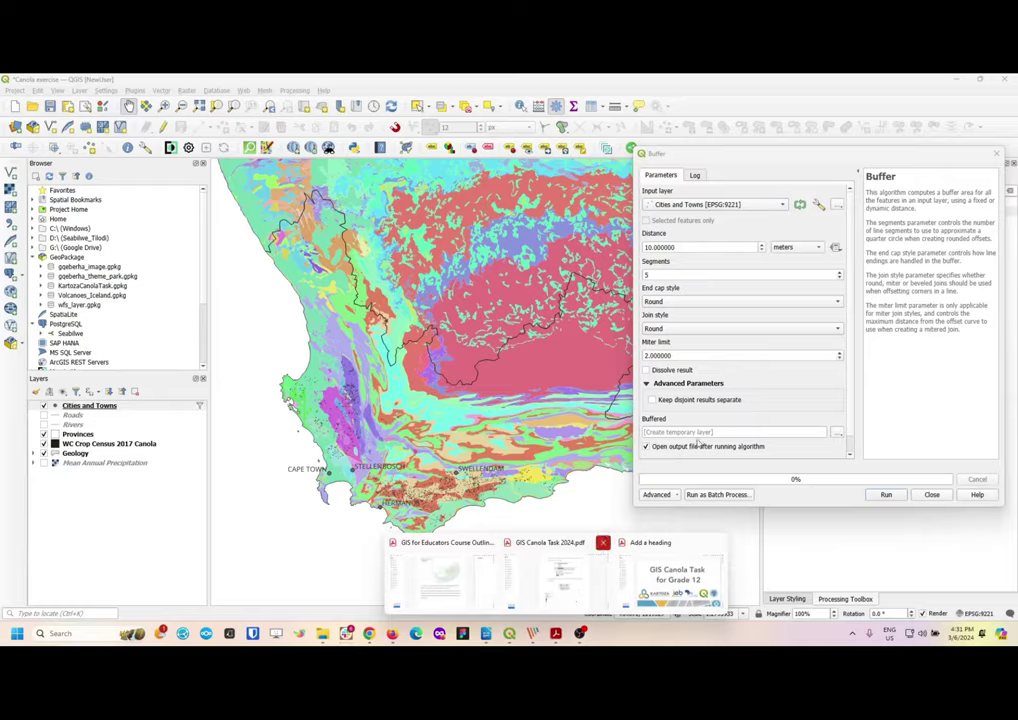
click(545, 575)
scroll(656, 436, down, 10)
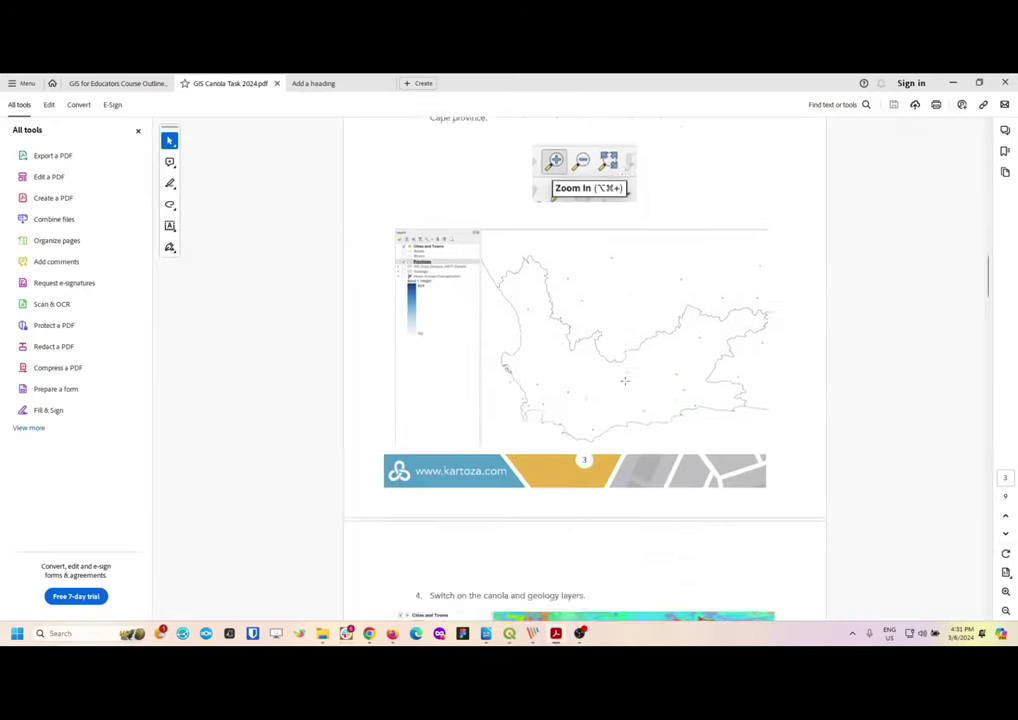
scroll(628, 380, down, 15)
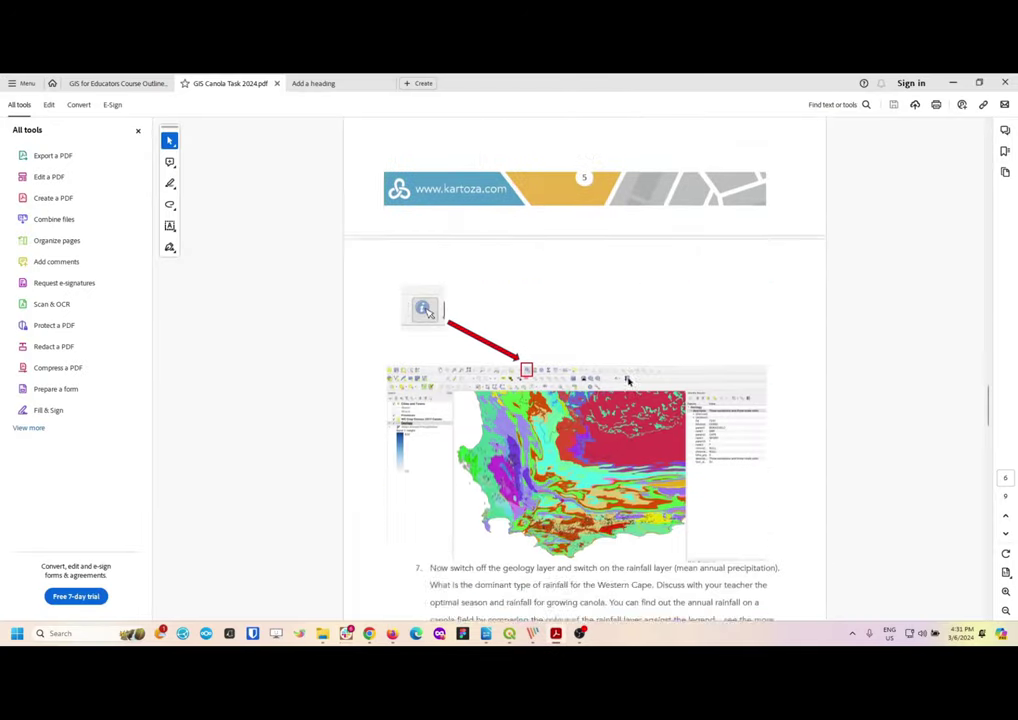
scroll(628, 381, down, 15)
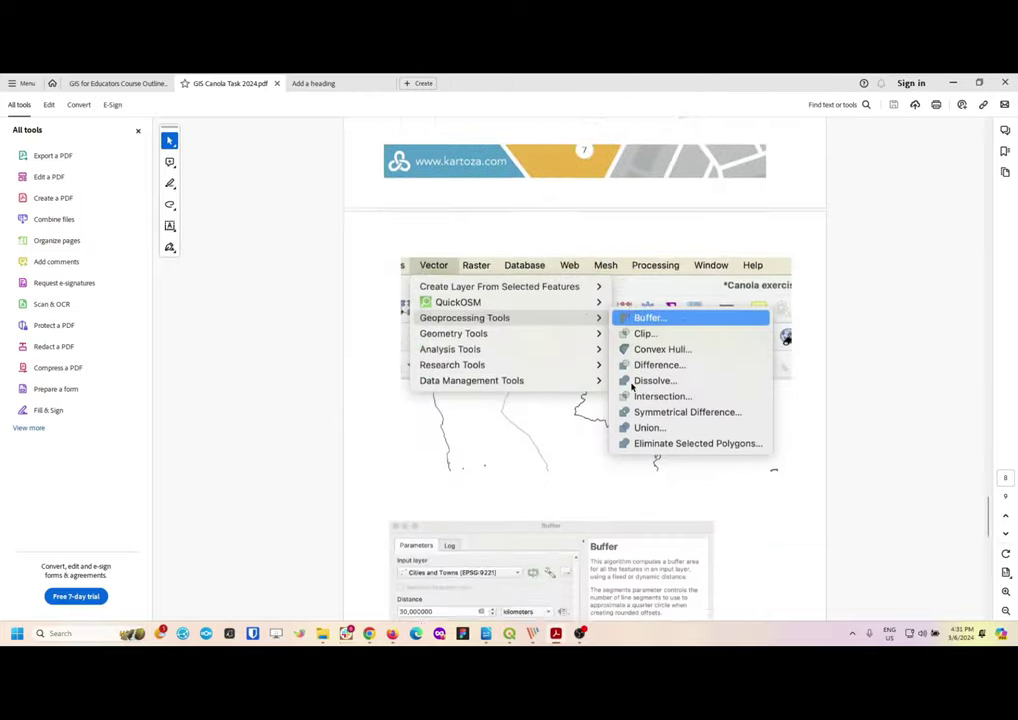
scroll(628, 381, down, 1)
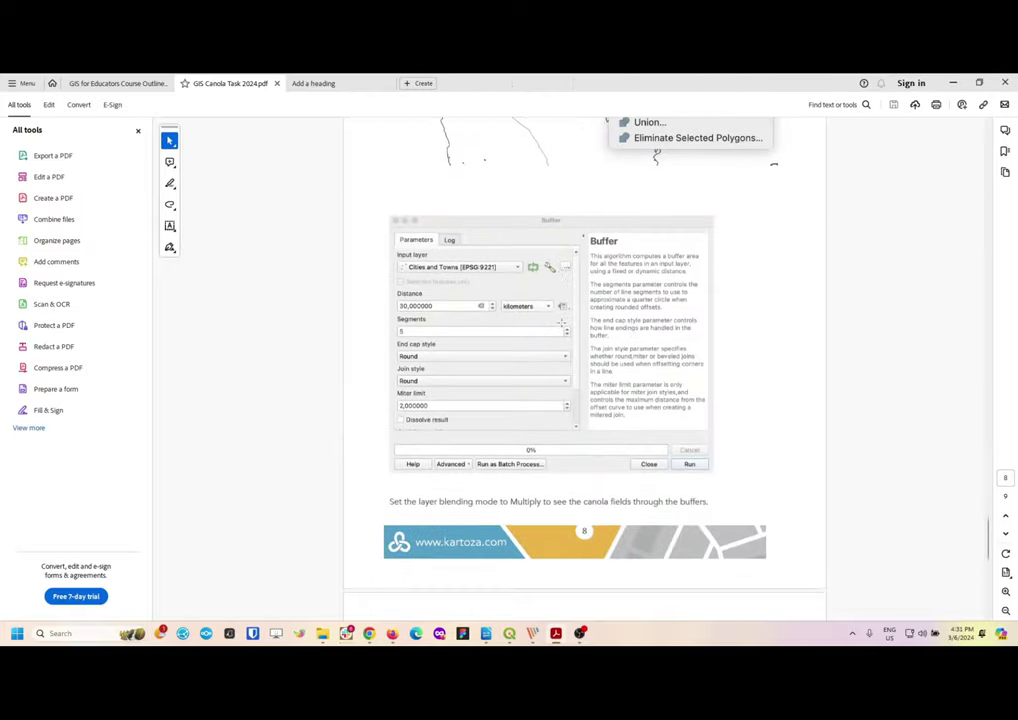
click(952, 83)
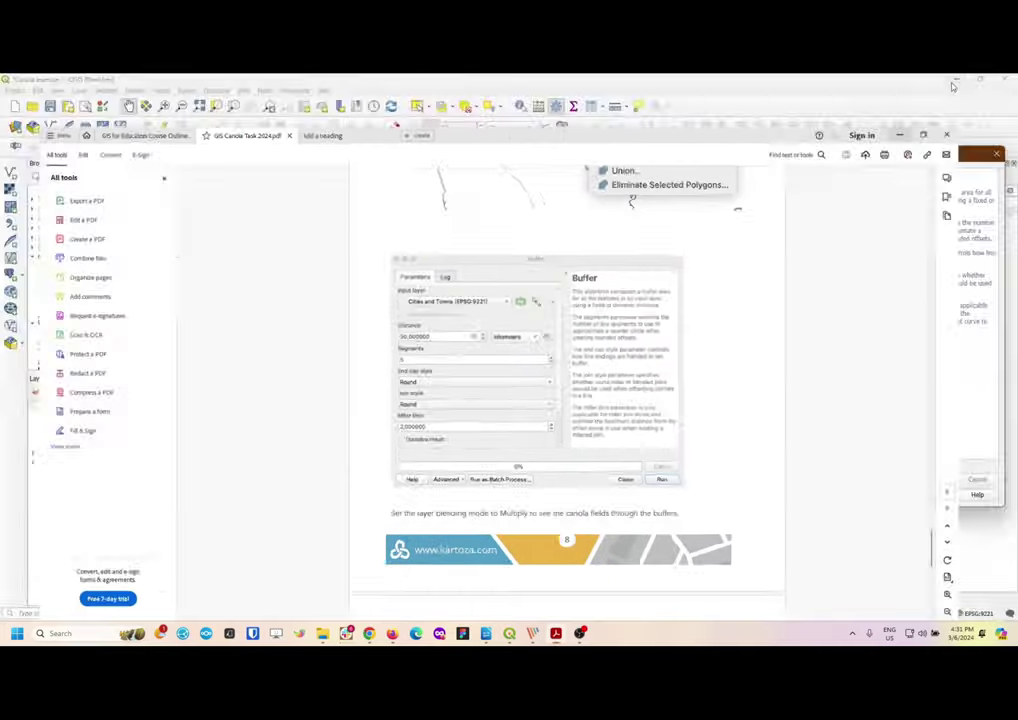
Set the buffer distance to 30 kilometers, run the algorithm to a temporary layer, and close the dialog
click(799, 248)
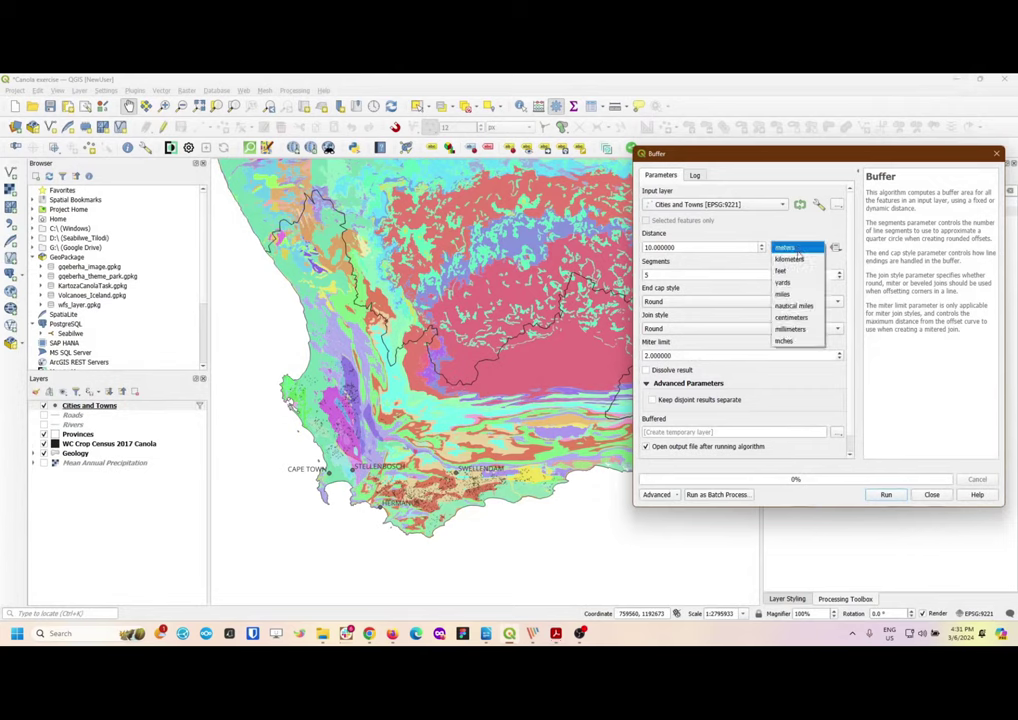
click(797, 260)
double_click(690, 247)
text(30)
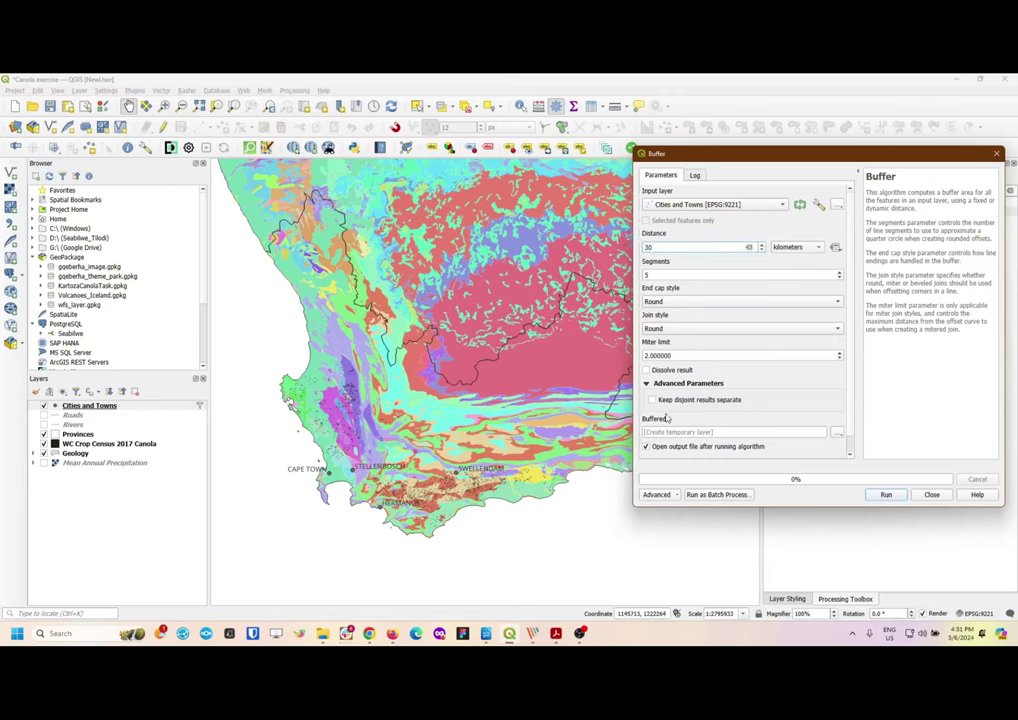
click(885, 495)
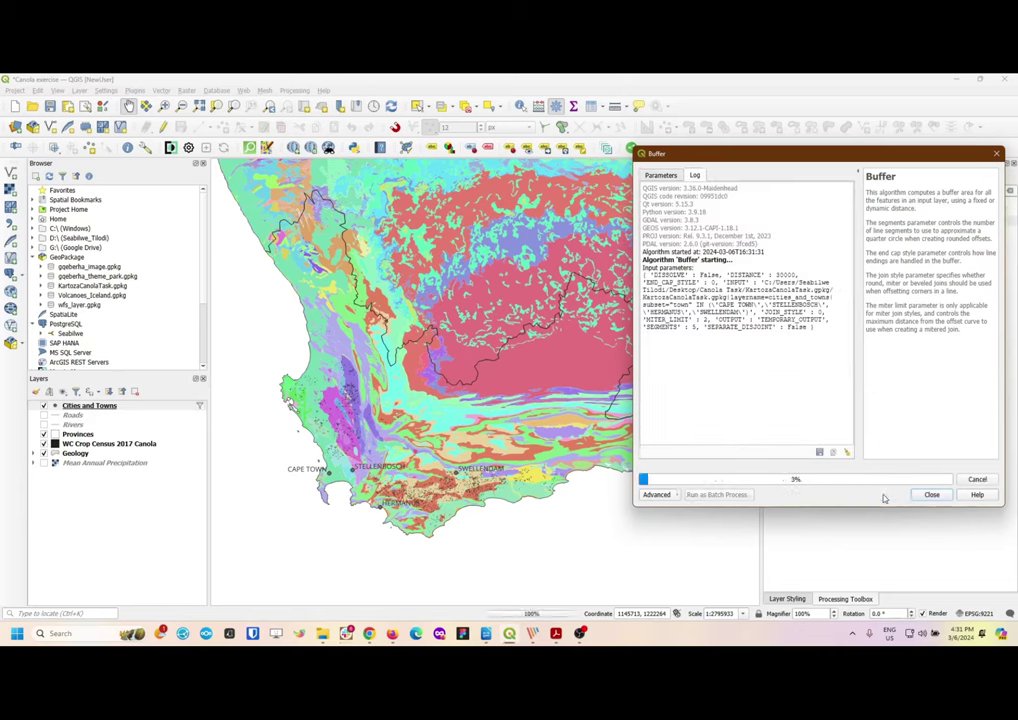
click(931, 495)
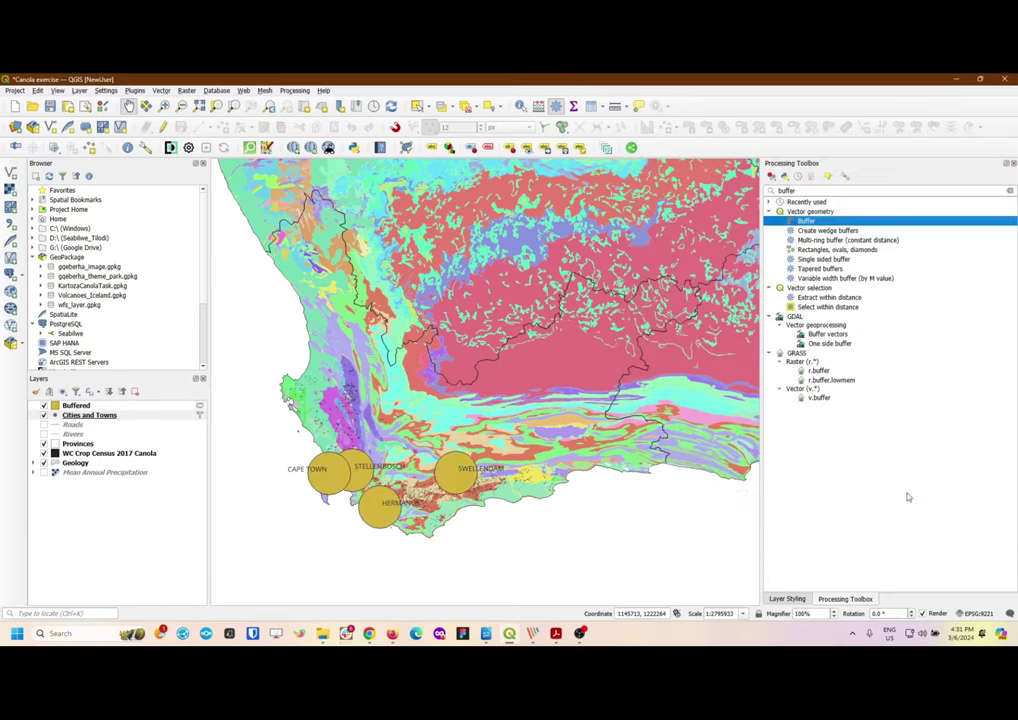
Open the Buffered layer's Simple Fill symbology and lower the layer rendering opacity to 49.1%
drag(330, 405, 358, 398)
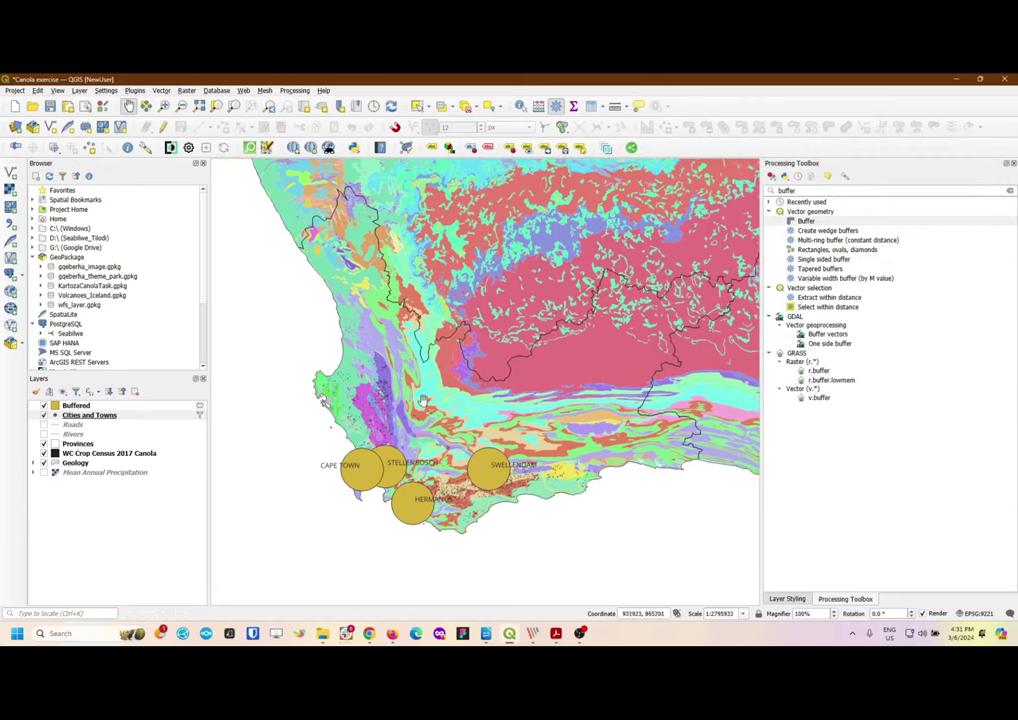
drag(492, 439, 592, 375)
scroll(457, 432, up, 1)
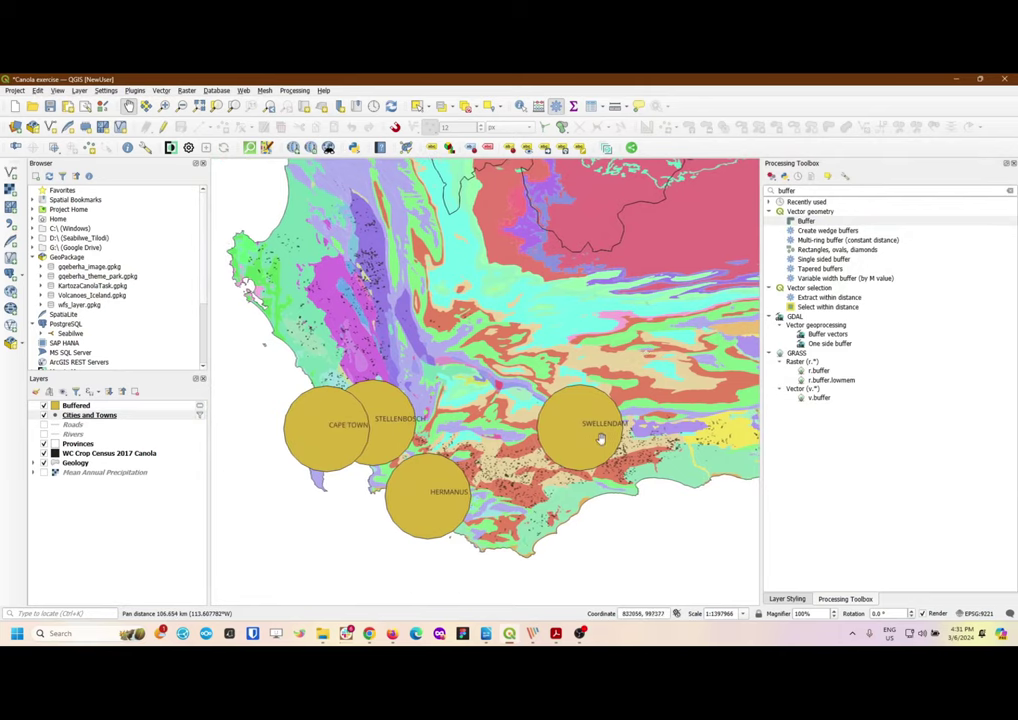
click(87, 404)
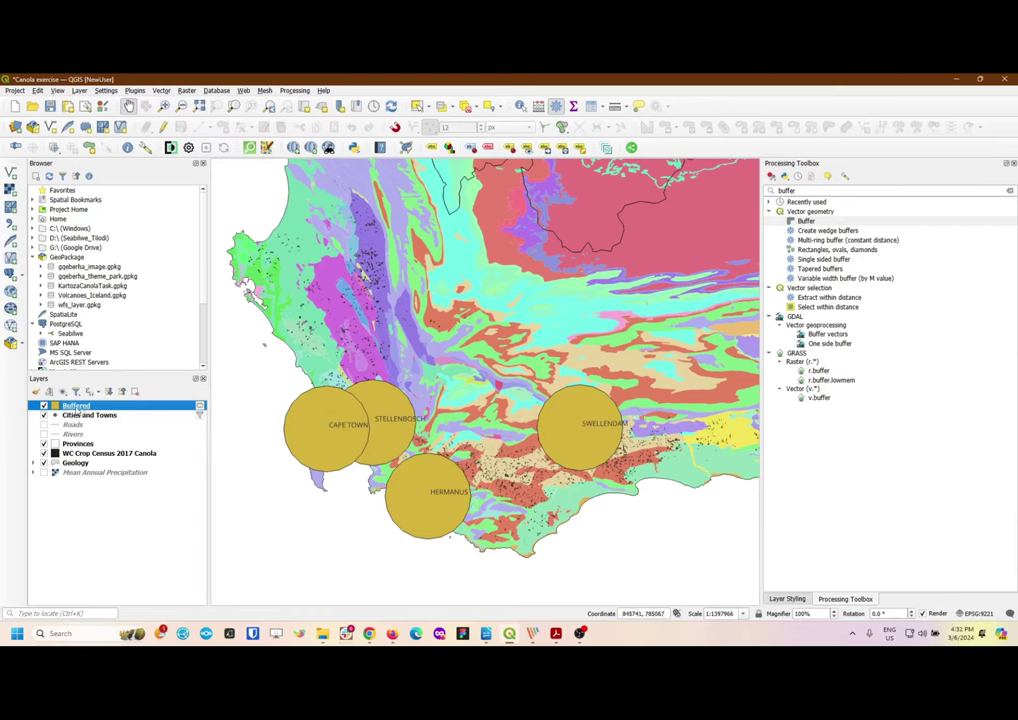
click(784, 599)
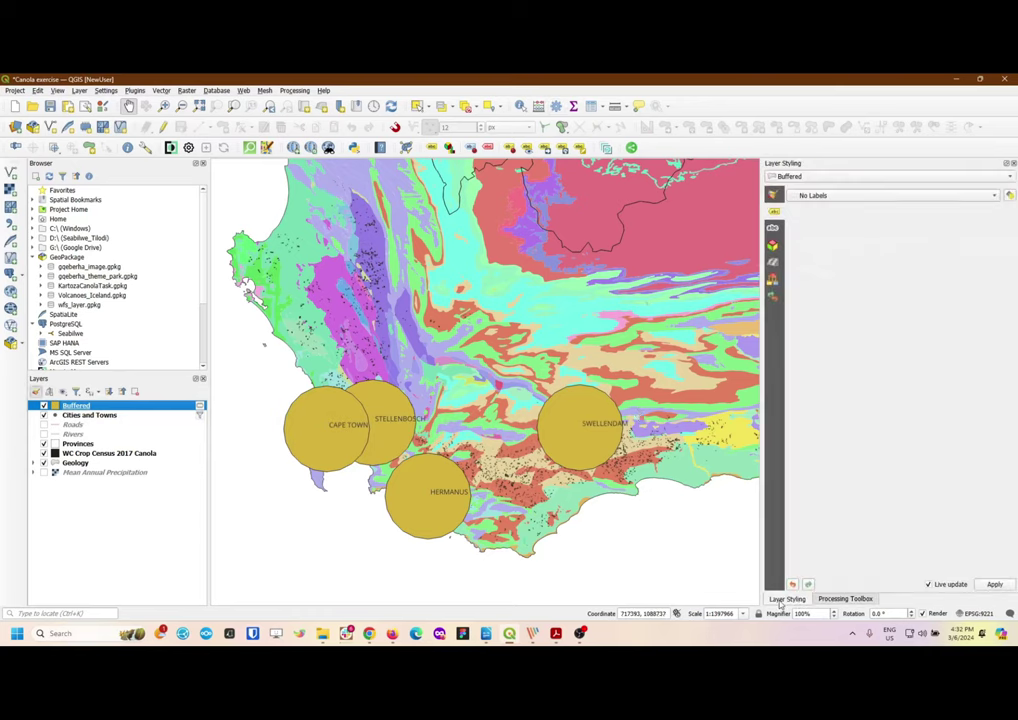
click(773, 194)
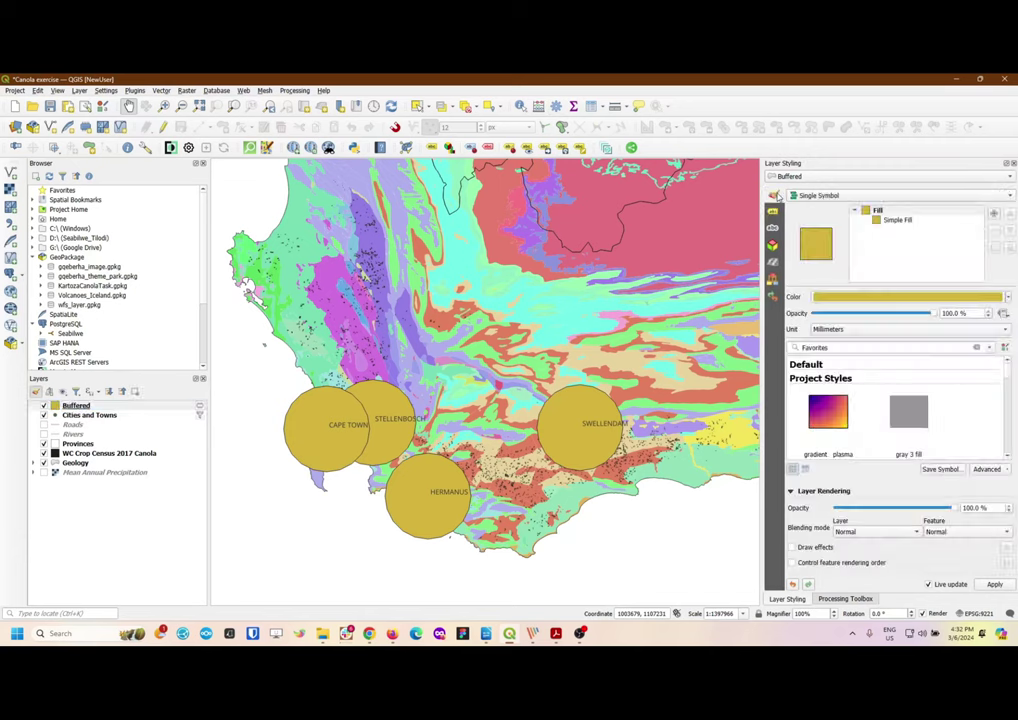
click(899, 220)
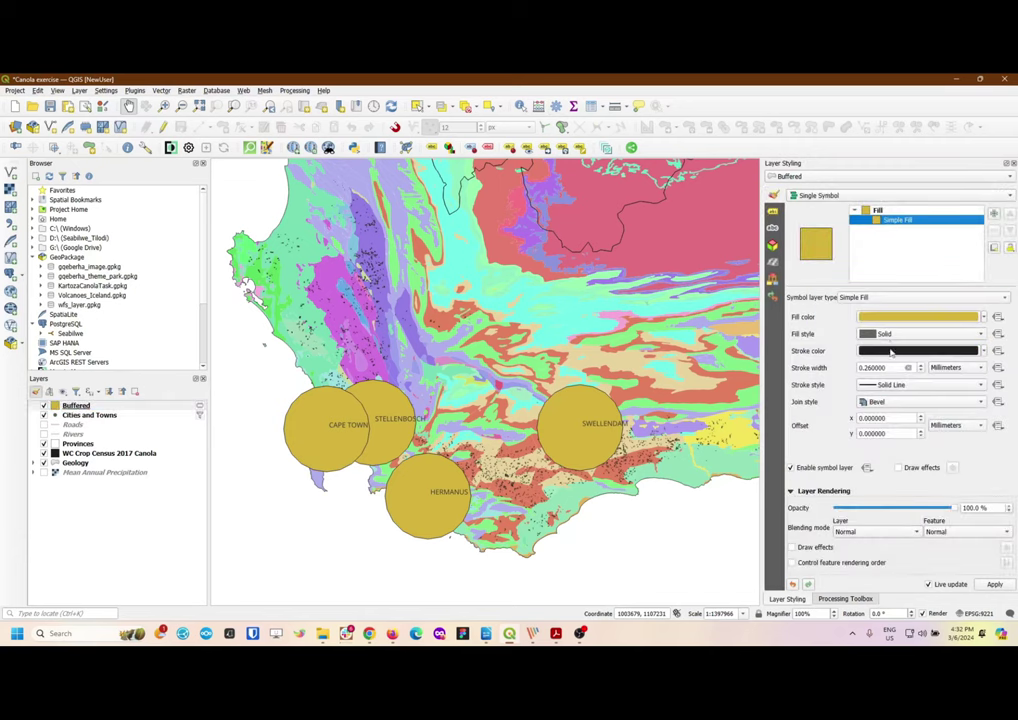
click(947, 320)
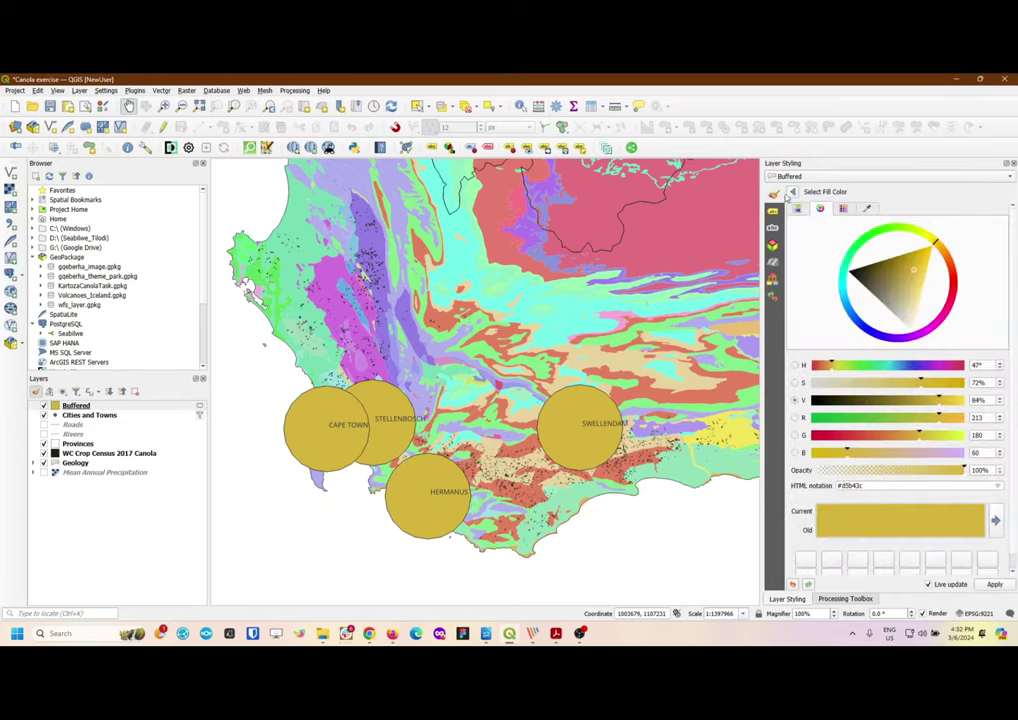
click(791, 192)
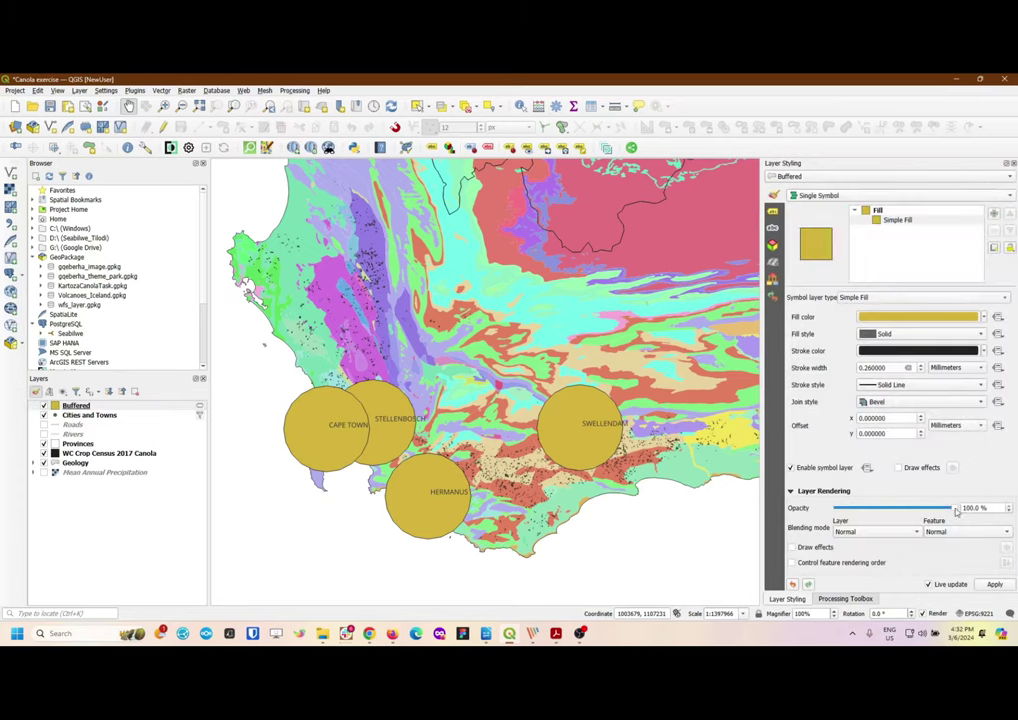
drag(955, 510, 896, 511)
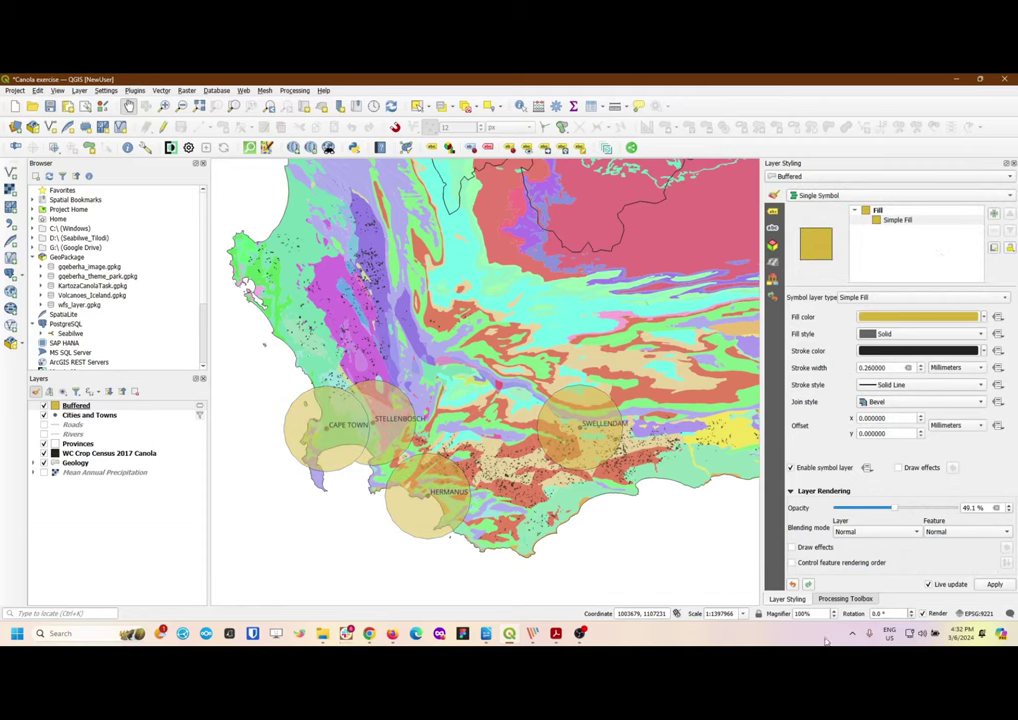
Lighten the Buffered layer's fill color to a pale yellow
click(924, 317)
click(921, 299)
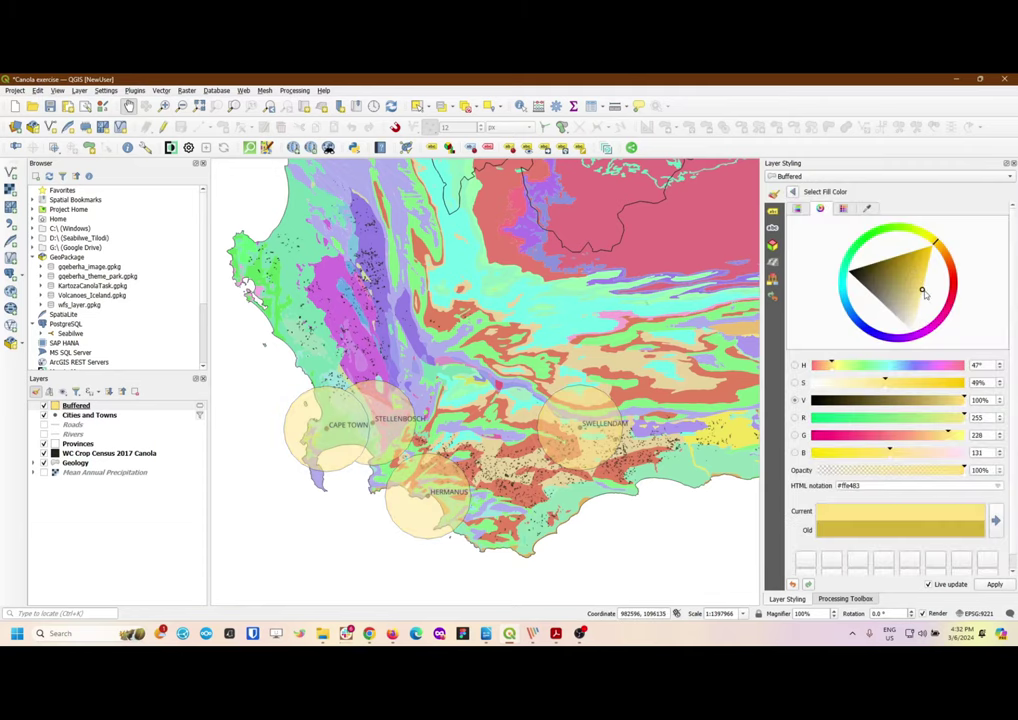
click(792, 191)
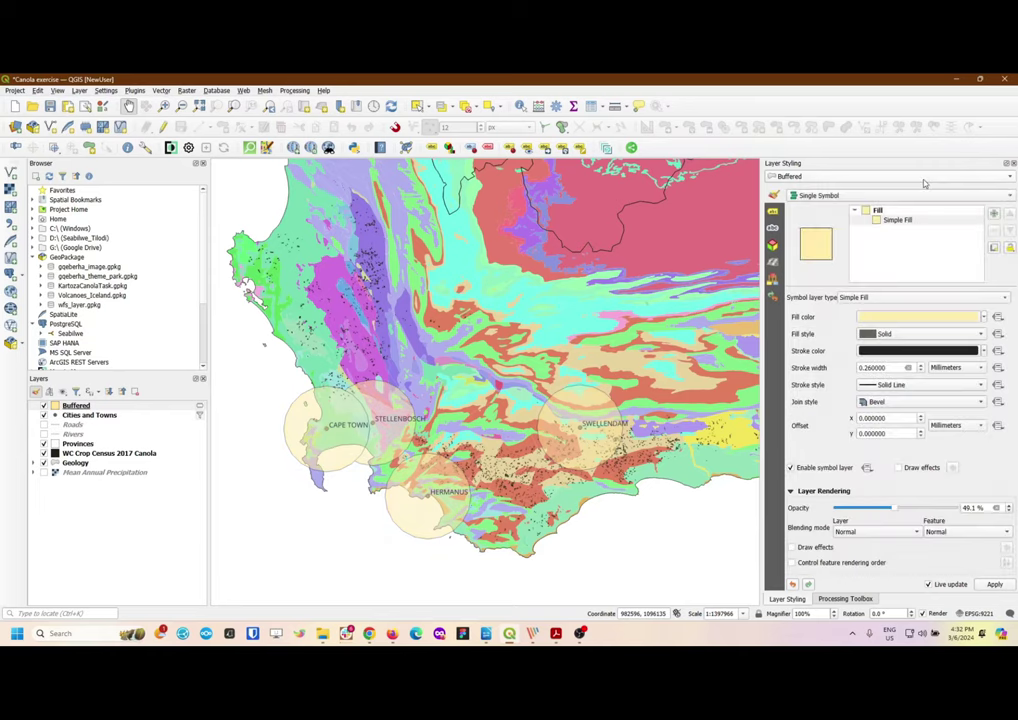
Switch to the Google Meet window in Chrome to check the meeting, and return to the Cities and Towns layer in QGIS
mouse_move(369, 633)
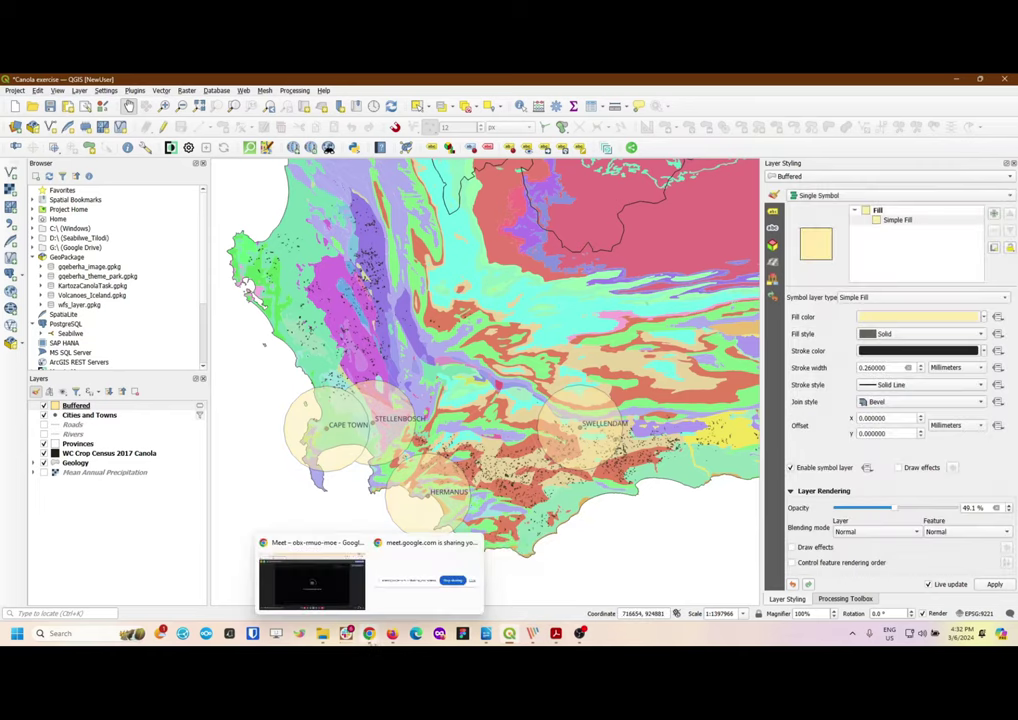
click(328, 590)
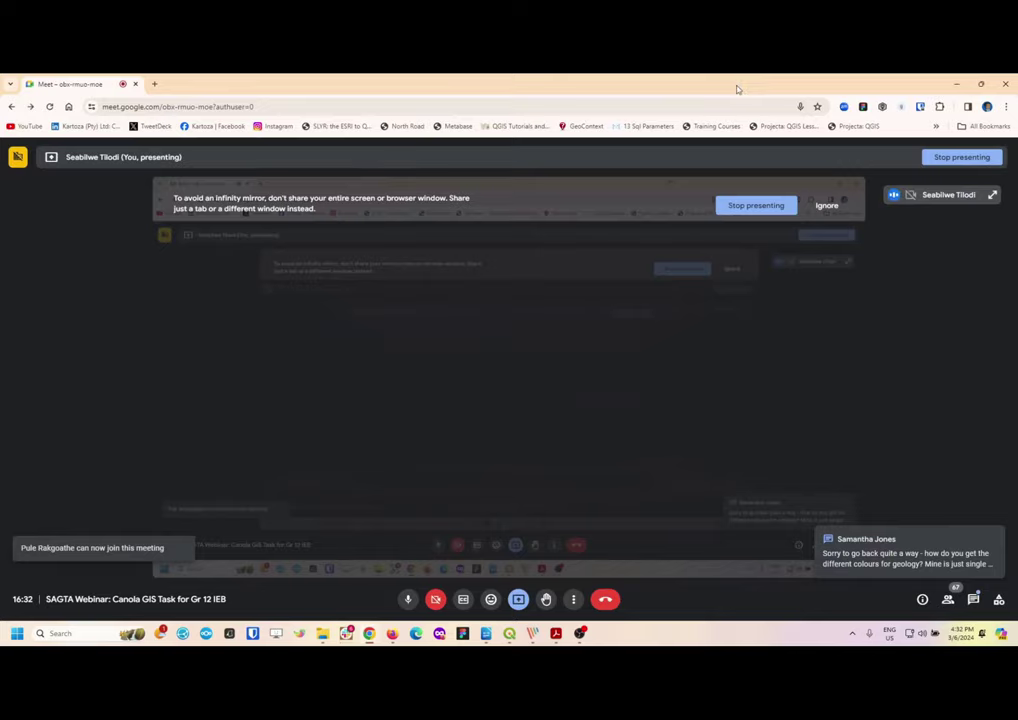
click(955, 78)
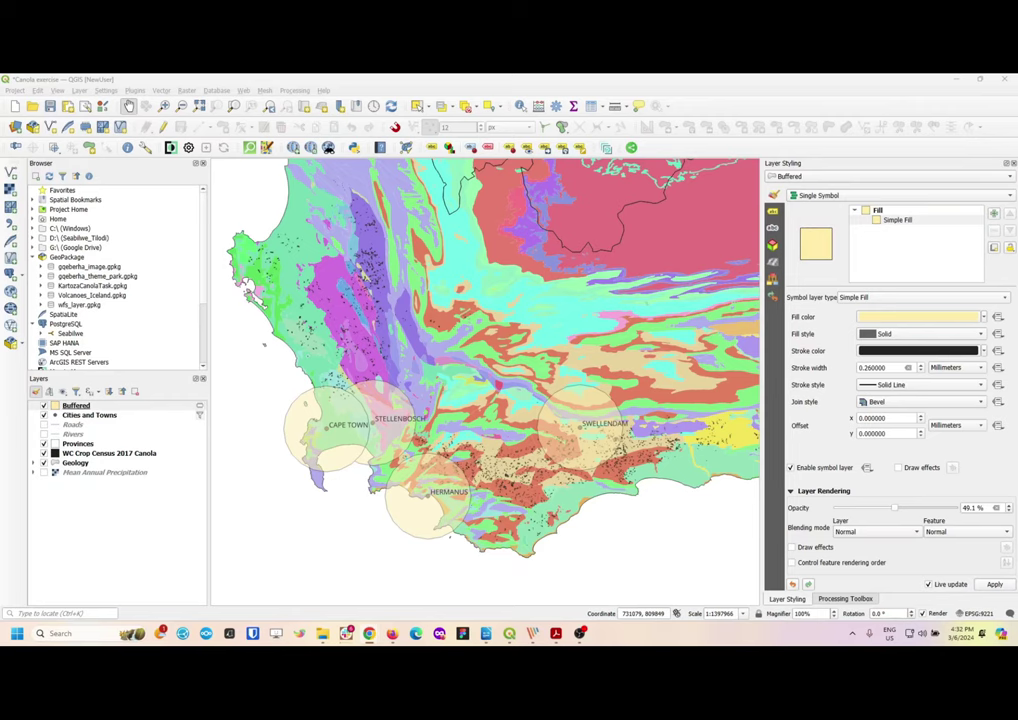
click(509, 376)
click(580, 633)
click(120, 416)
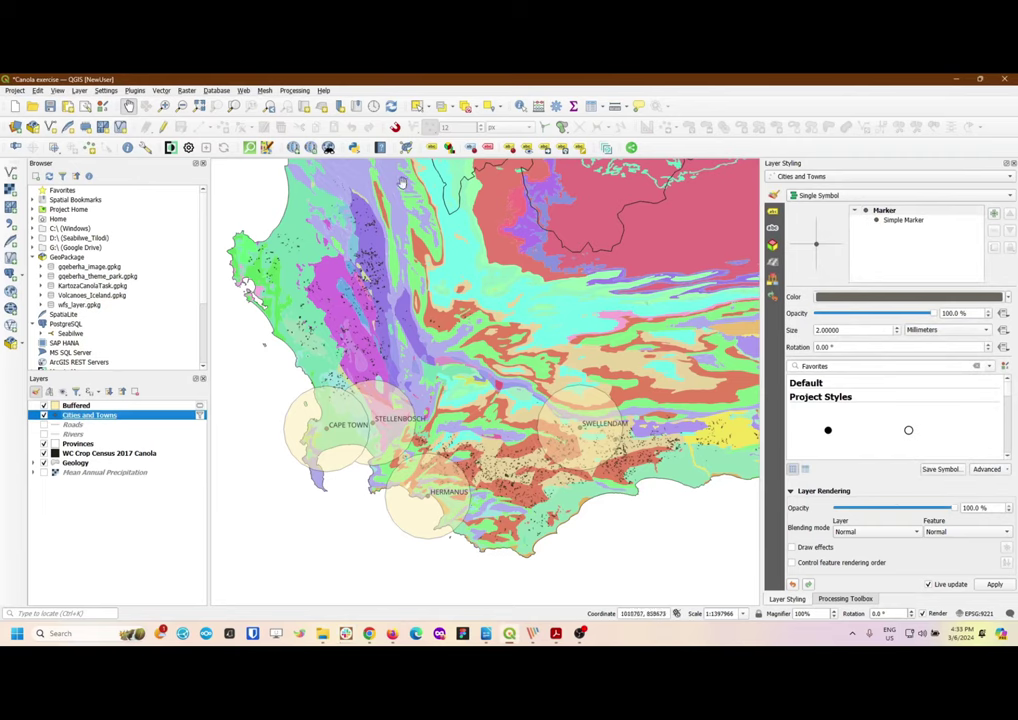
Switch to GIS Canola Task 2024.pdf in Acrobat, read the buffer instructions on page 8, and return to QGIS to examine the buffered towns
mouse_move(557, 641)
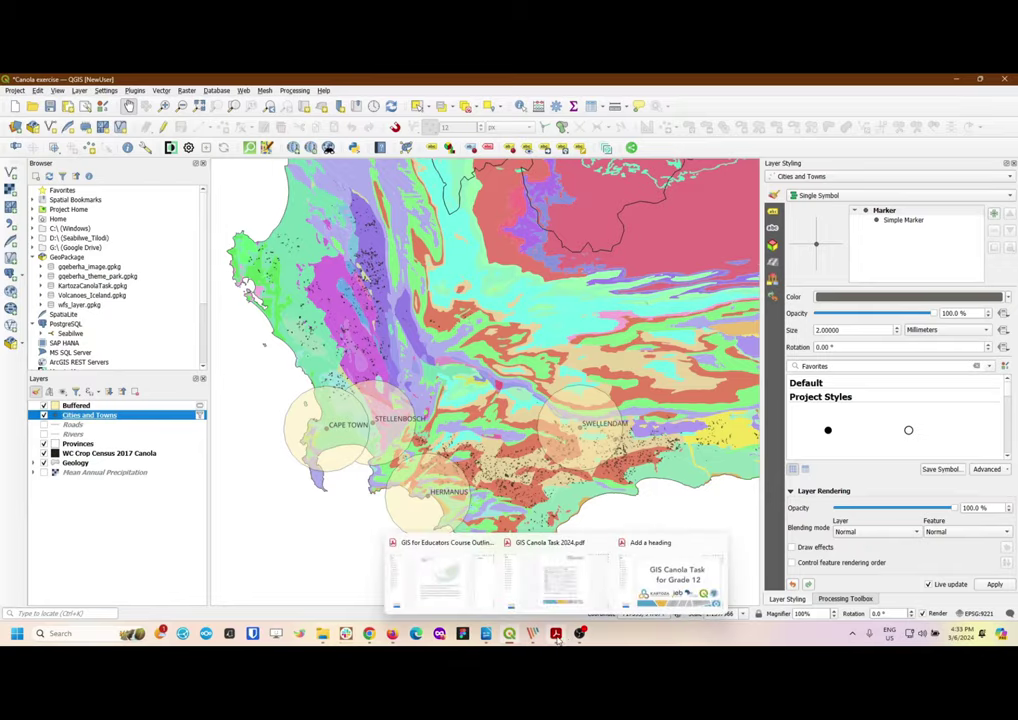
click(550, 575)
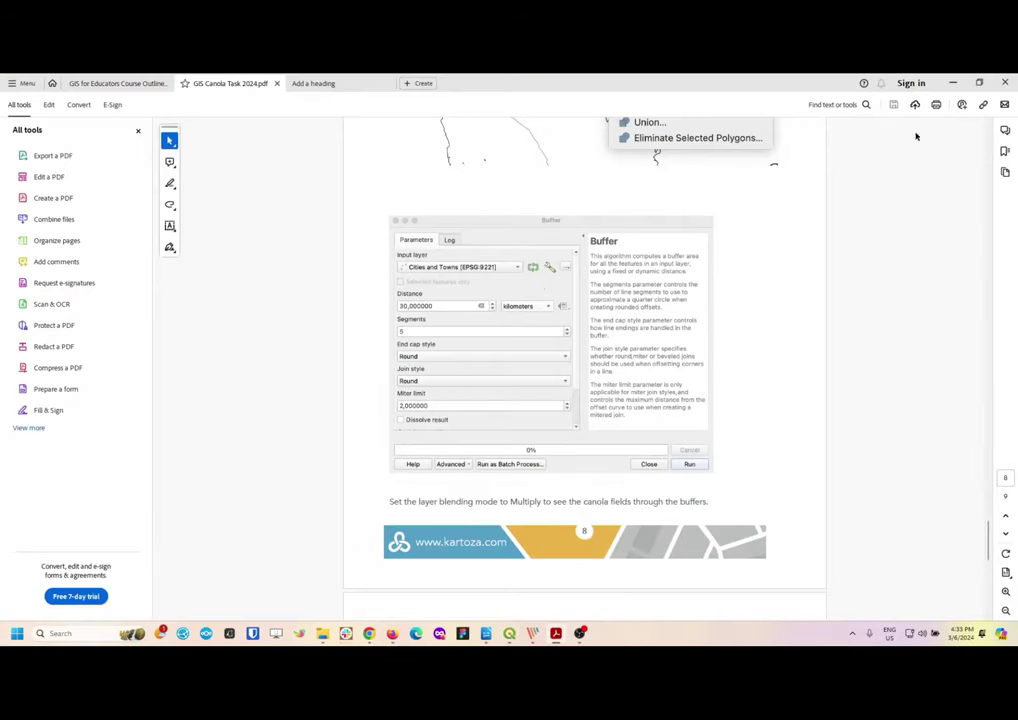
click(953, 83)
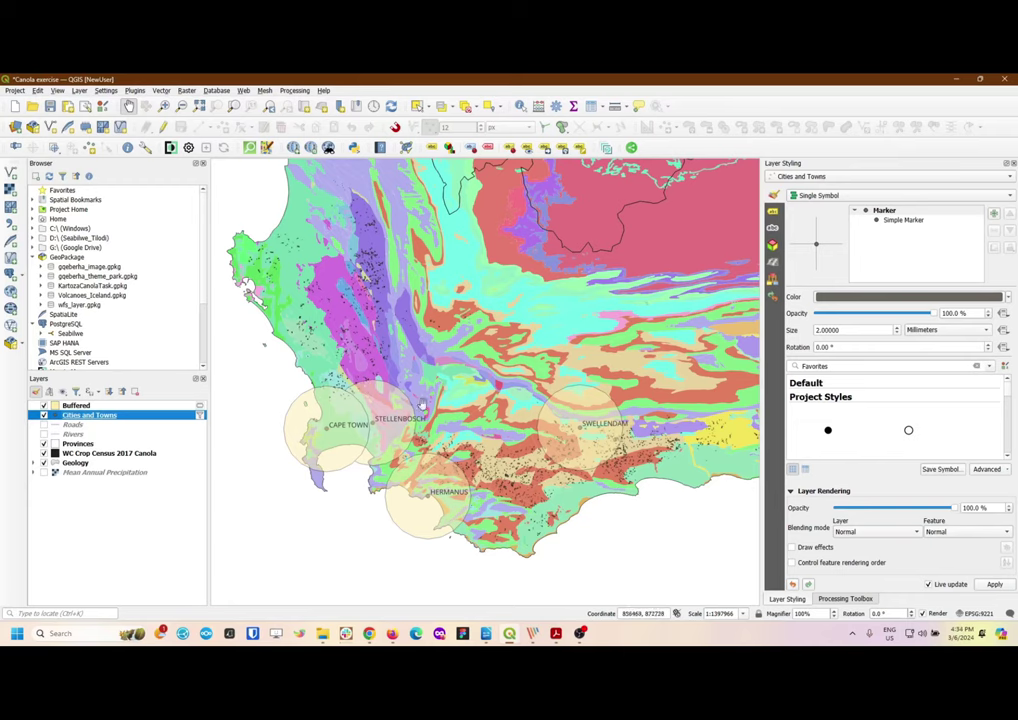
drag(448, 313, 415, 284)
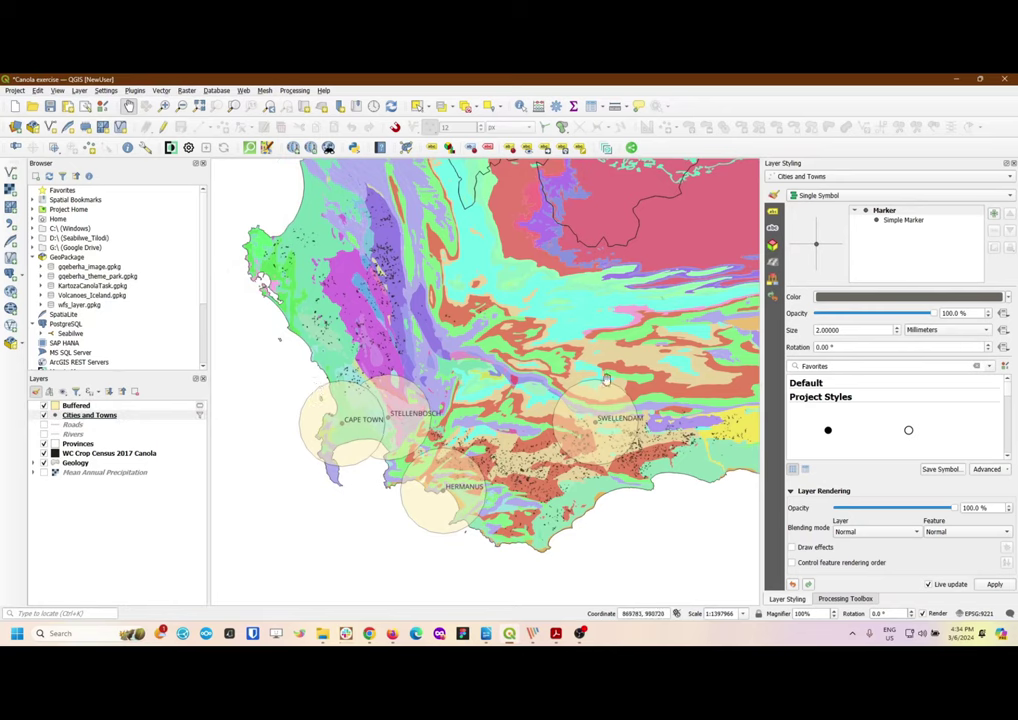
drag(491, 390, 478, 389)
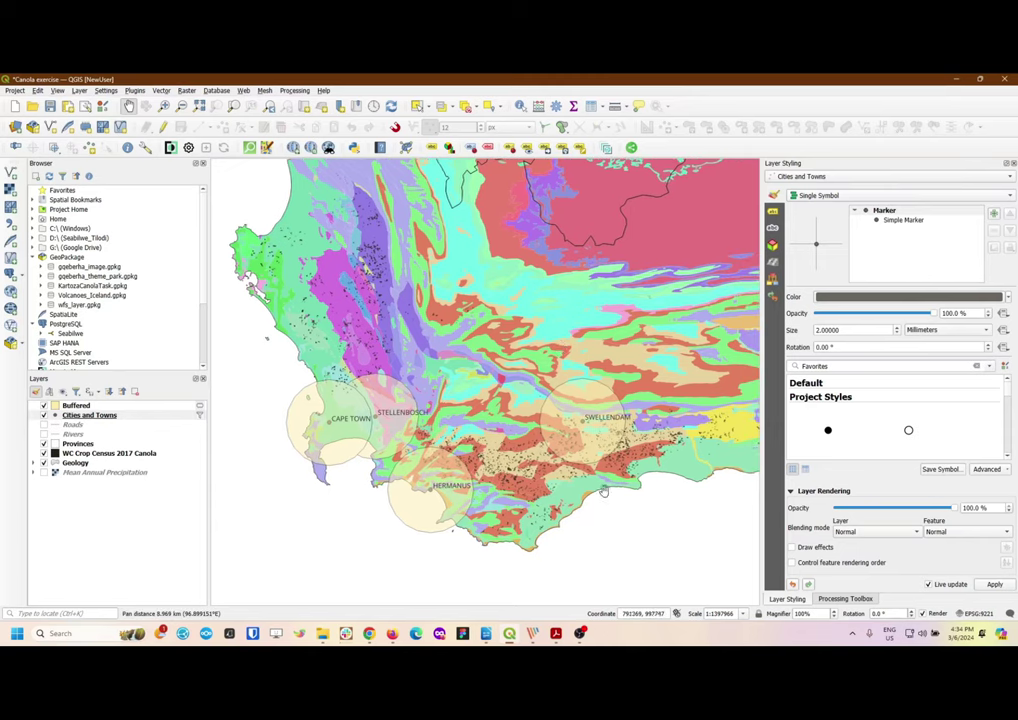
Start making the temporary Buffered layer permanent and set the output format to GeoPackage
click(199, 410)
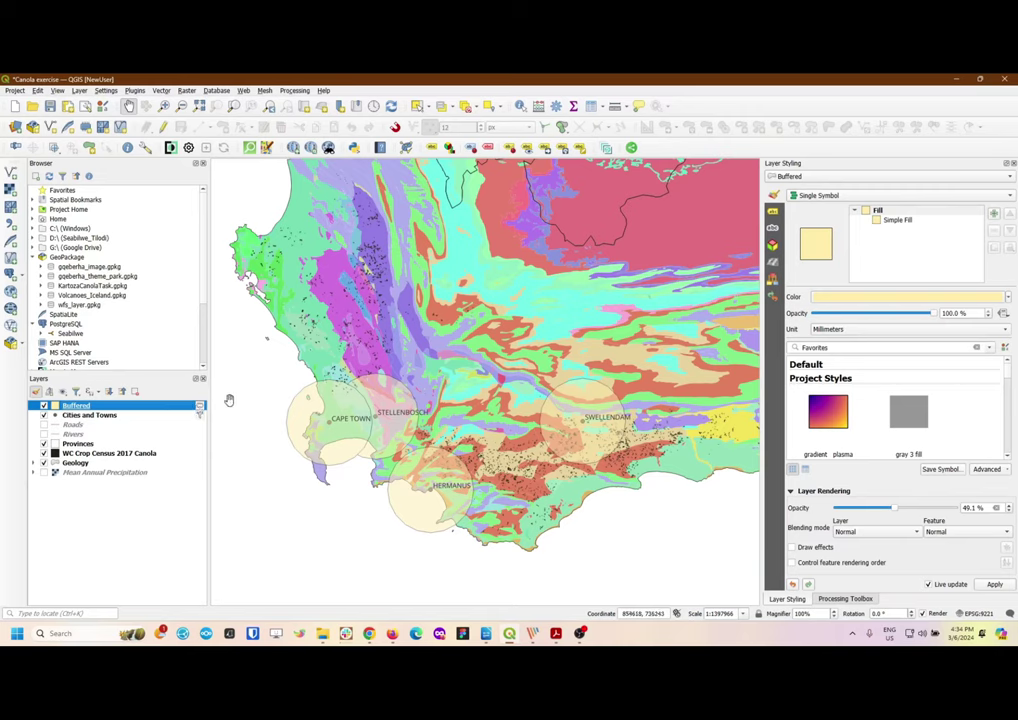
right_click(113, 407)
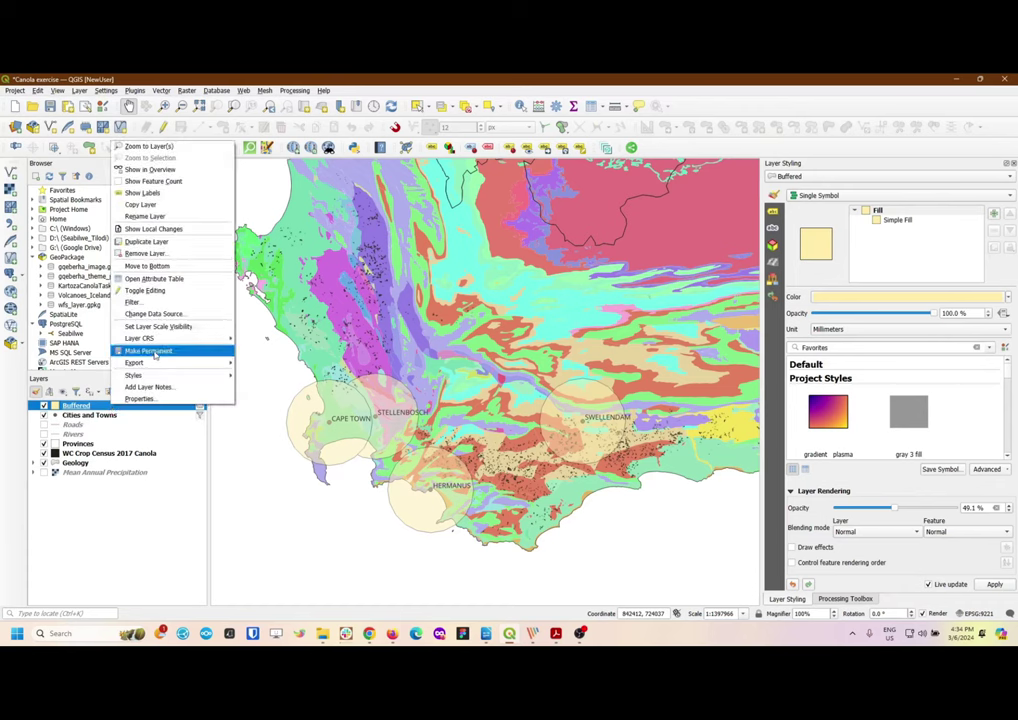
click(155, 353)
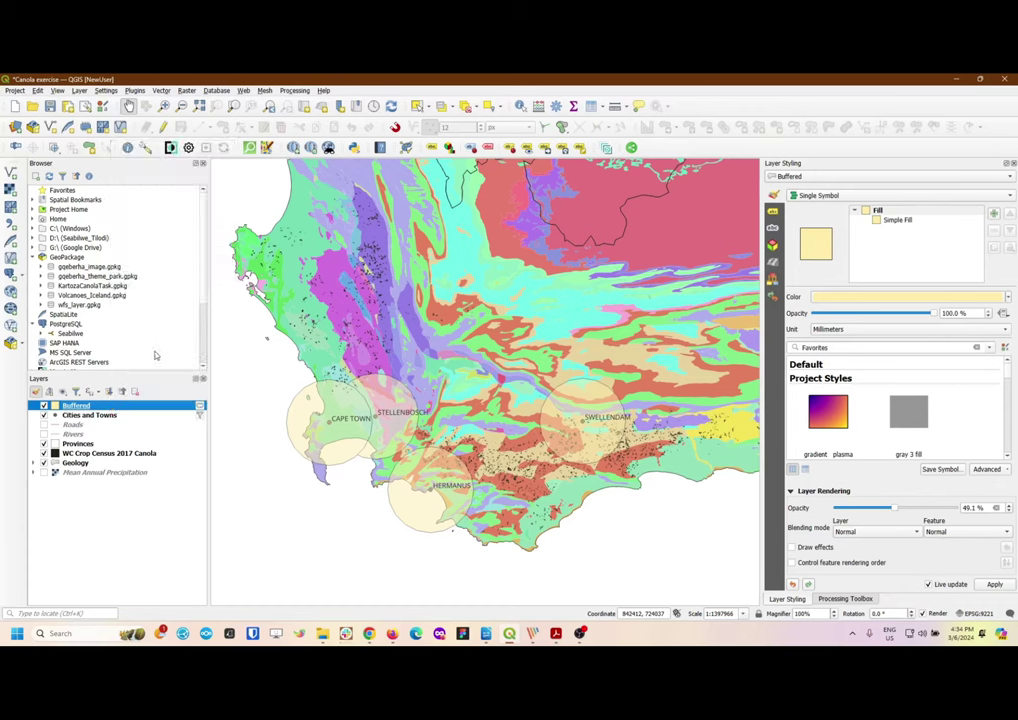
click(534, 188)
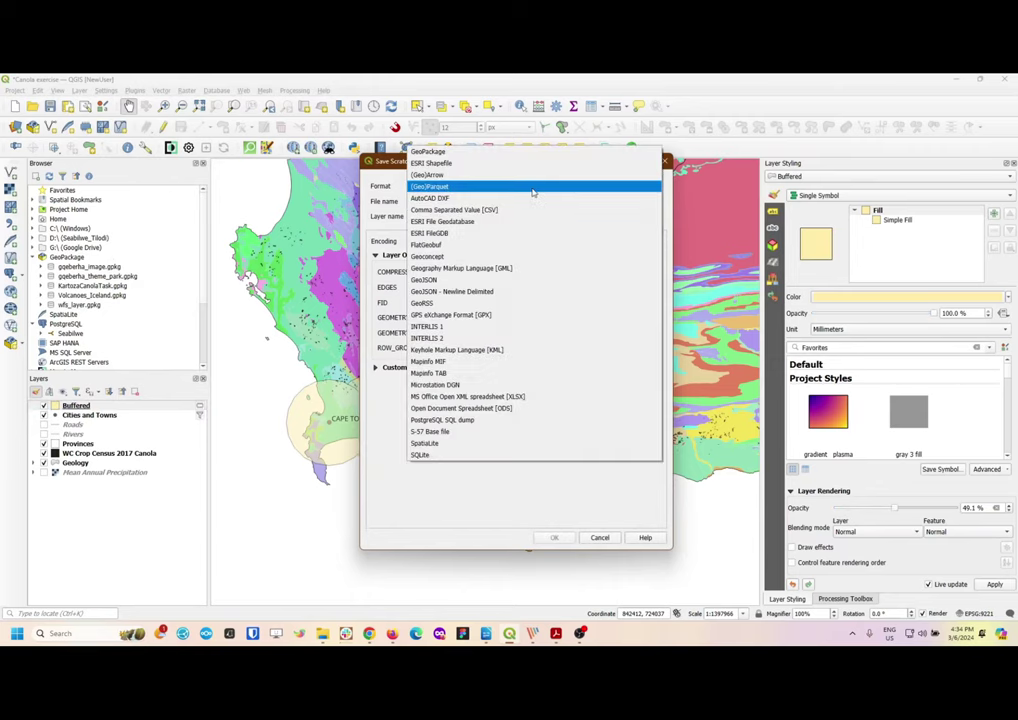
click(448, 153)
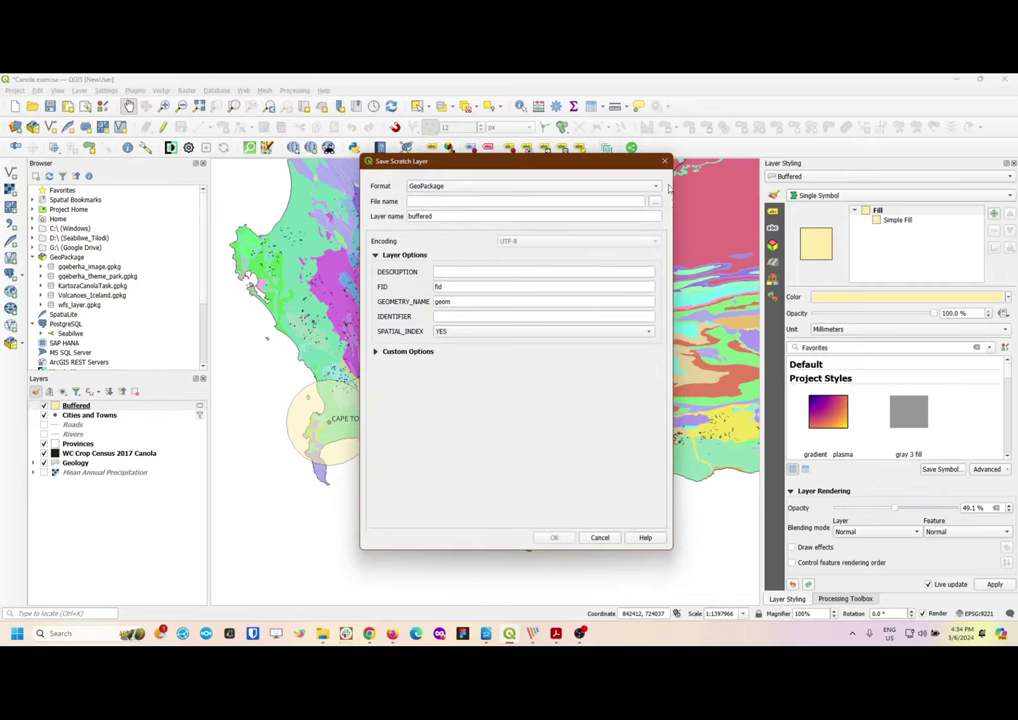
Choose KartozaCanolaTask.gpkg as the output file, name the layer "buffer", and save the scratch layer
click(656, 203)
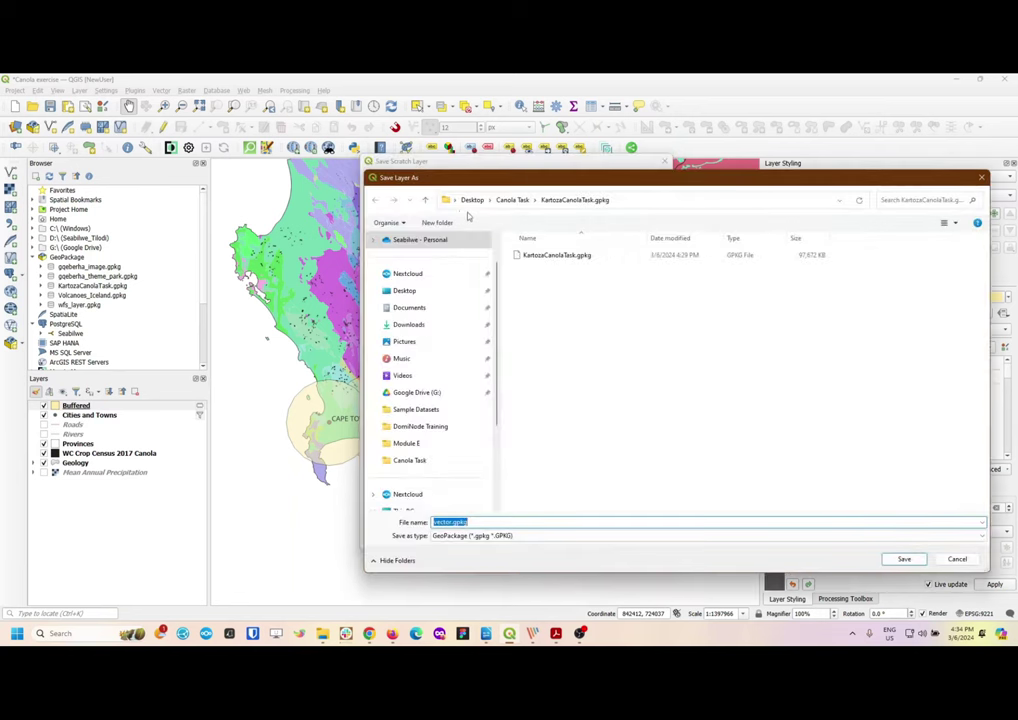
click(550, 258)
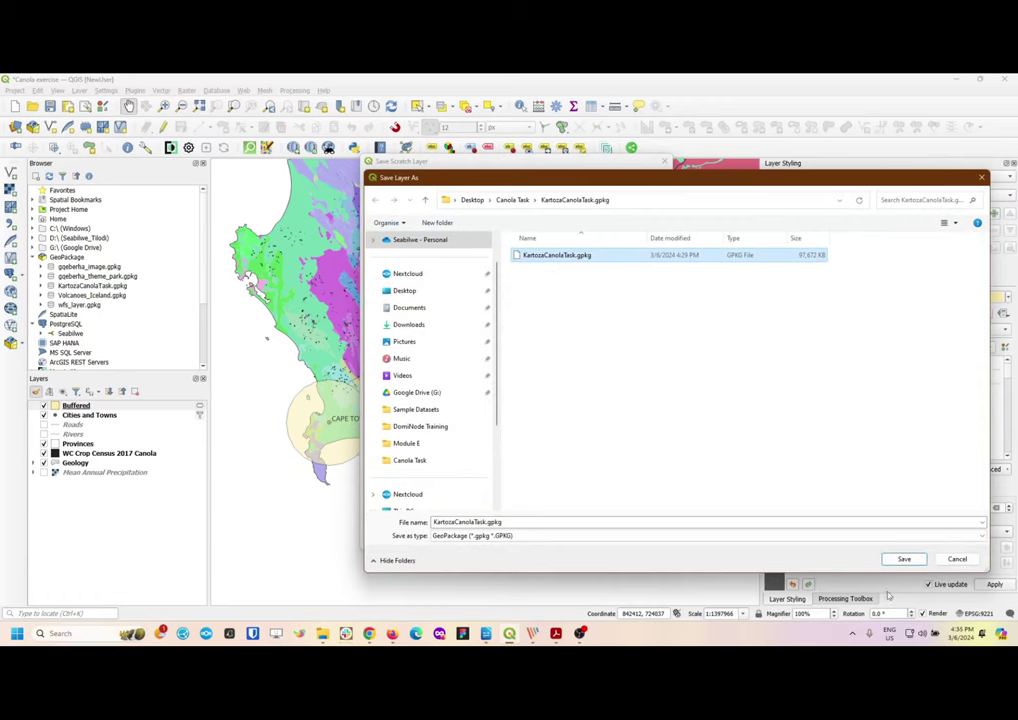
click(905, 559)
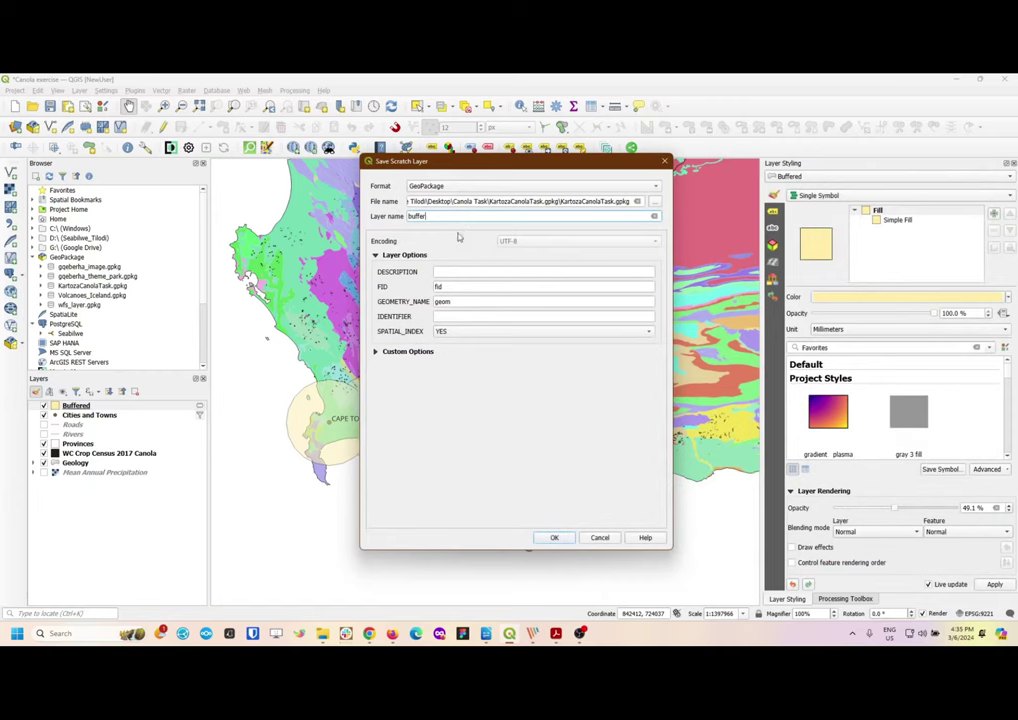
click(549, 540)
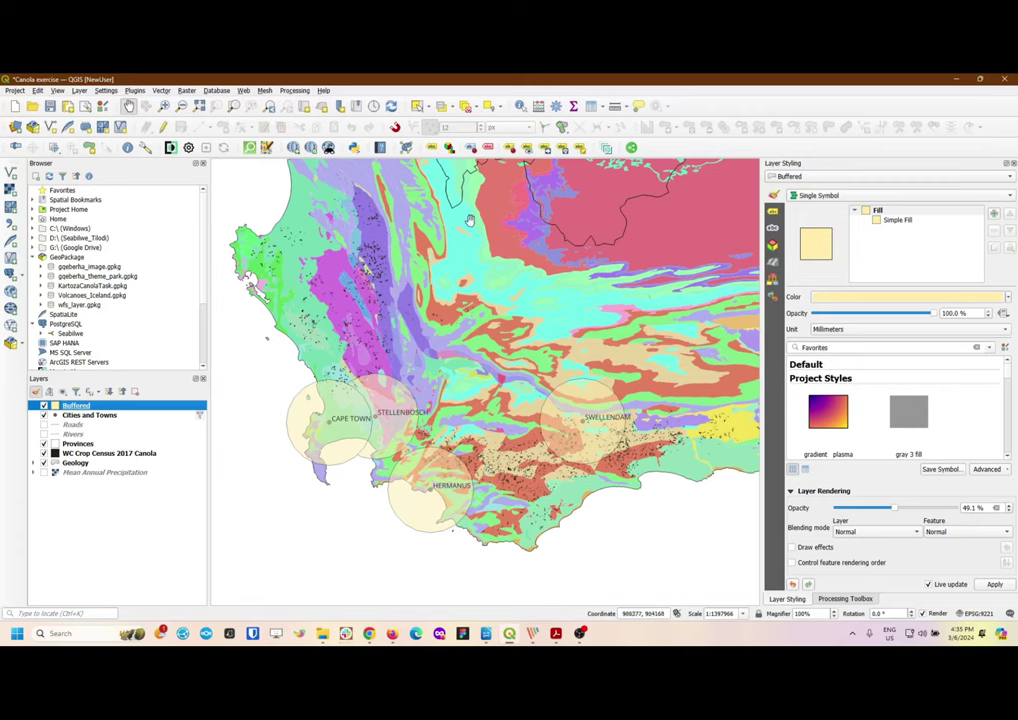
Hide the Geology layer and show Mean Annual Precipitation beneath the buffers and canola fields
click(43, 463)
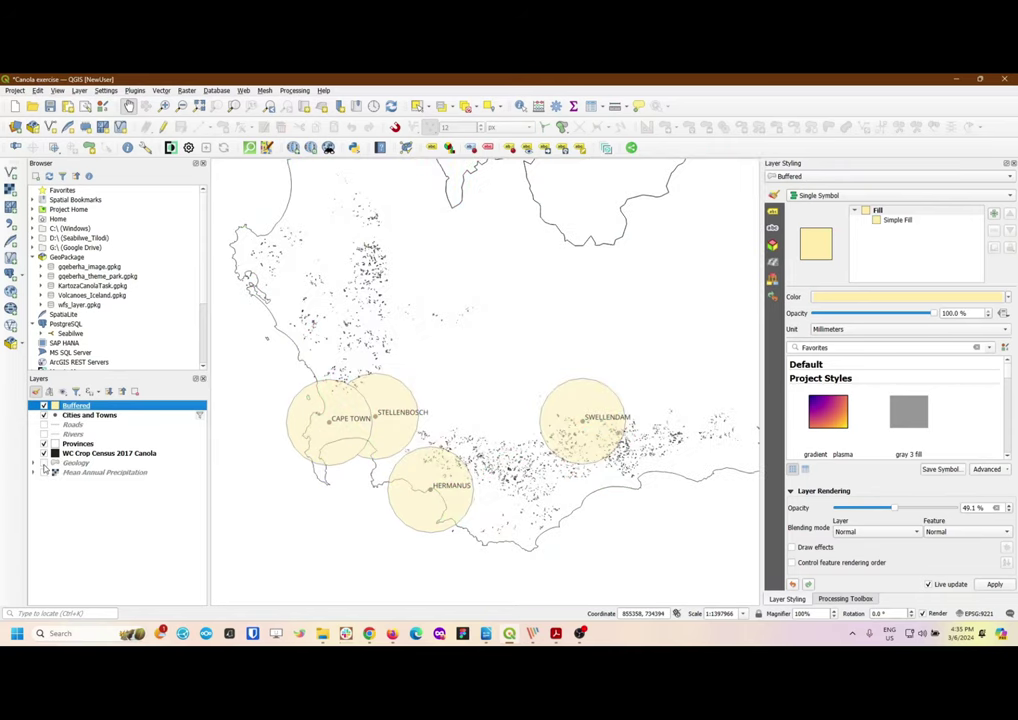
click(43, 473)
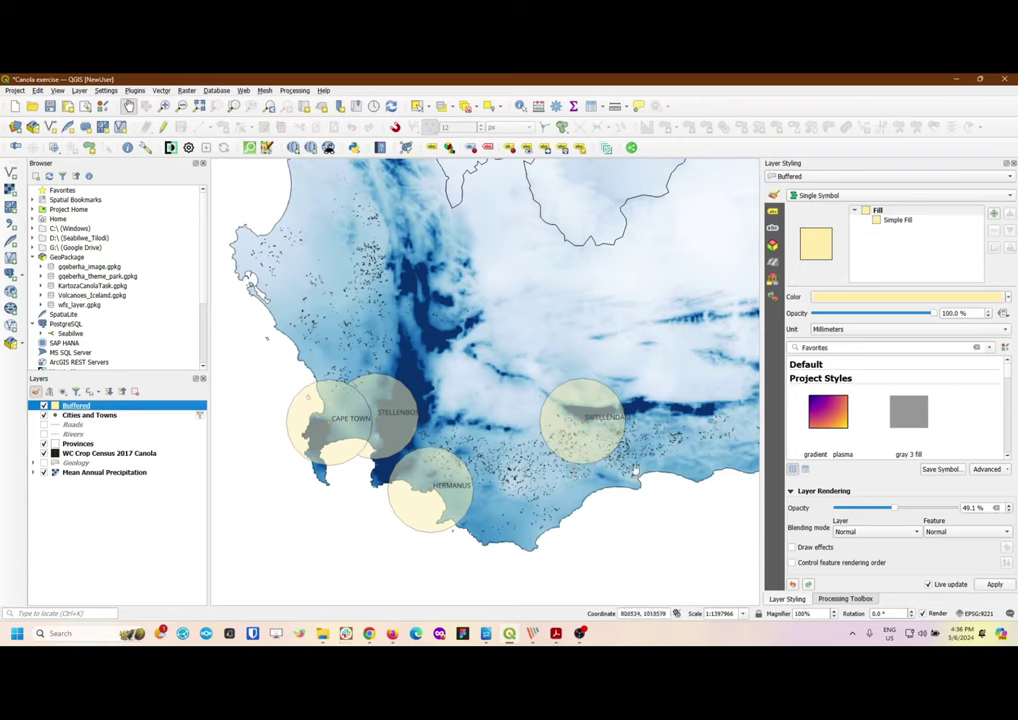
click(44, 463)
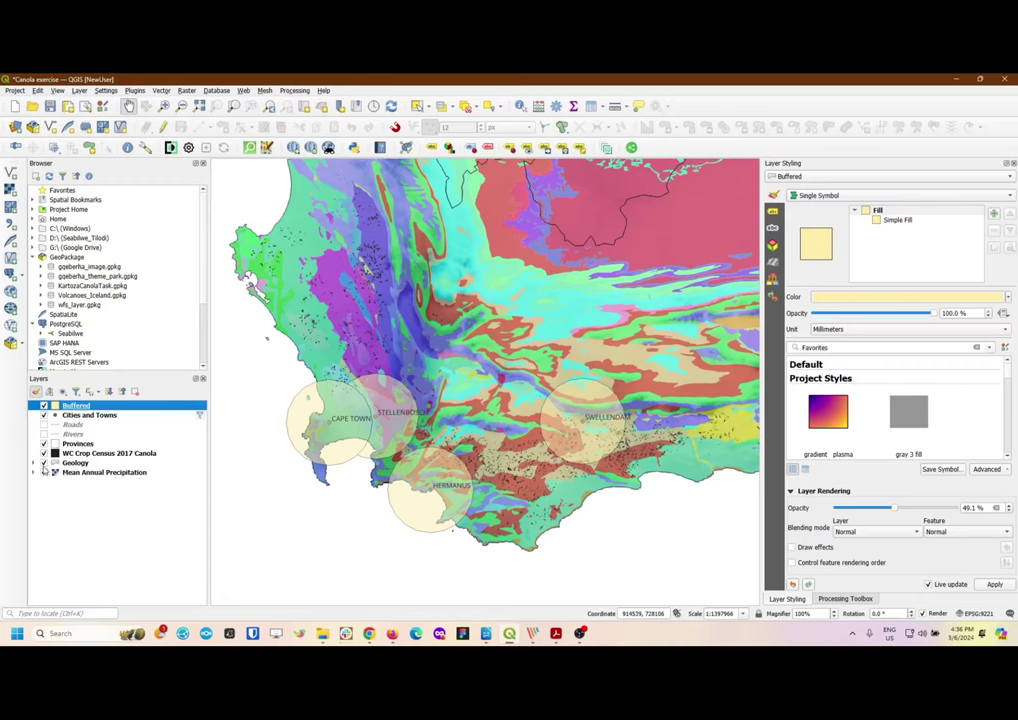
click(44, 463)
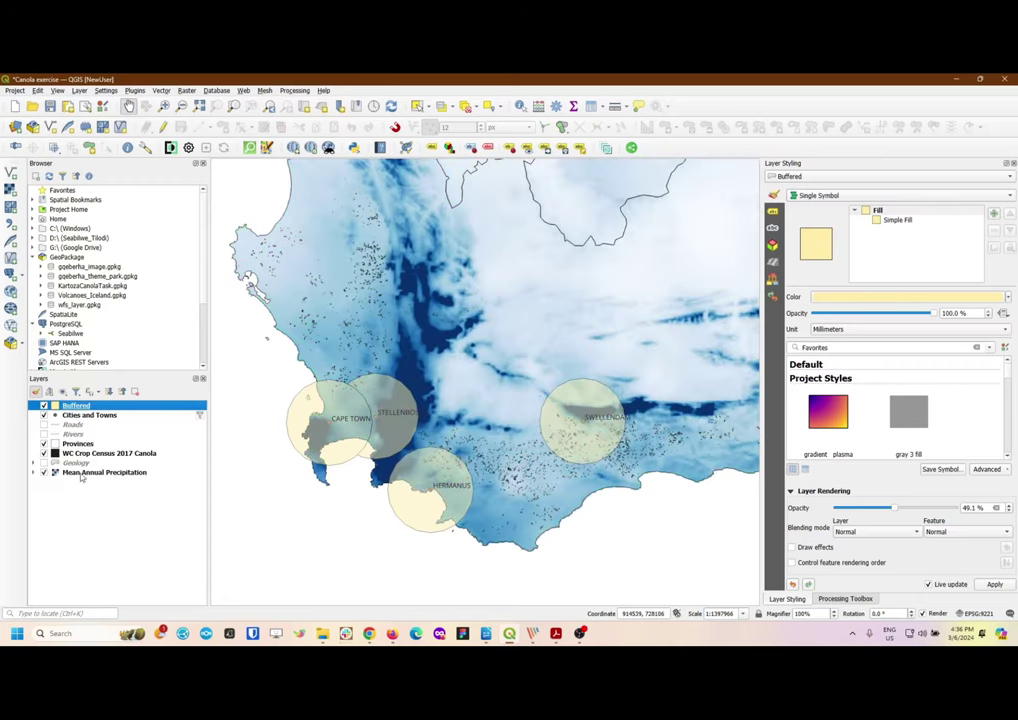
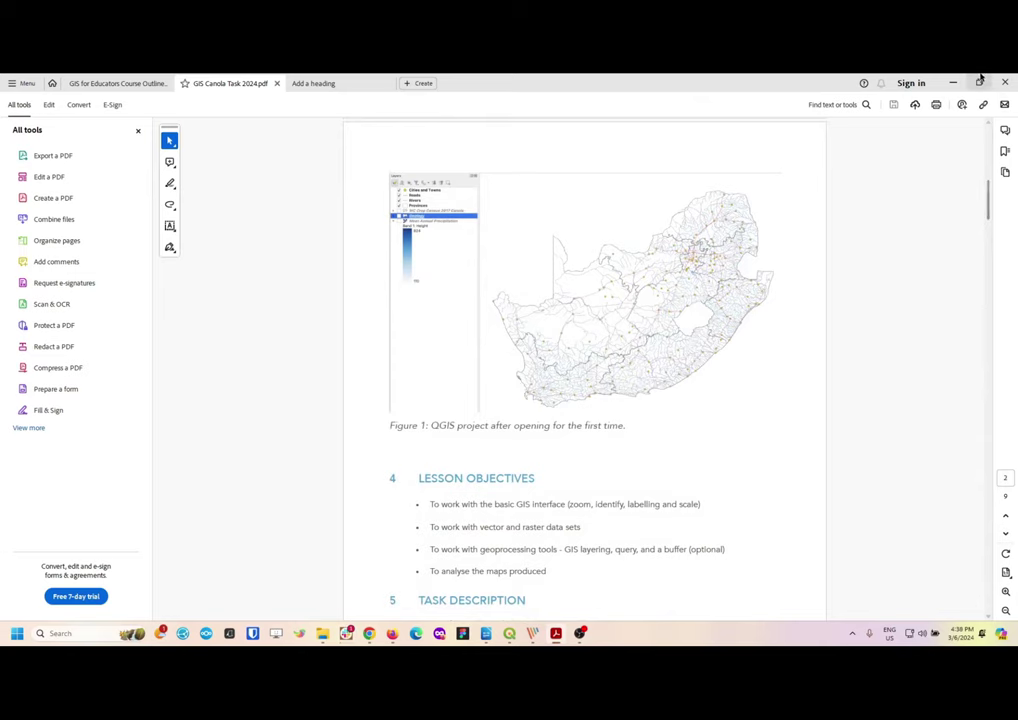
Leave GIS Canola Task 2024.pdf in Acrobat and return to the QGIS project
click(953, 83)
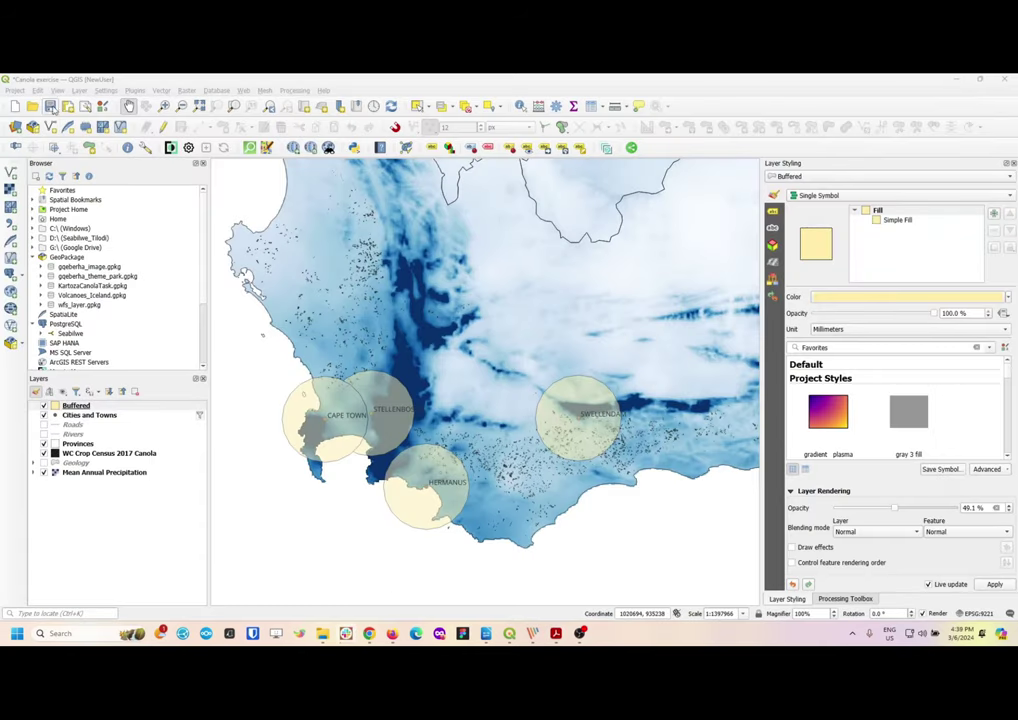
Save the Canola exercise project and close it
click(40, 80)
key(ctrl+s)
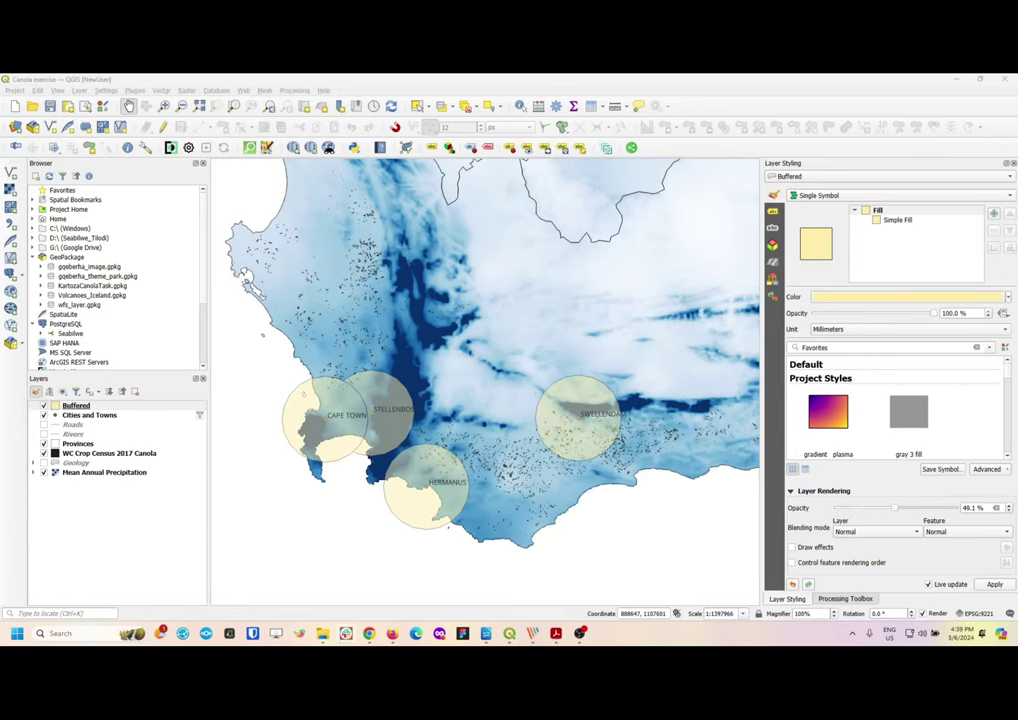
click(14, 91)
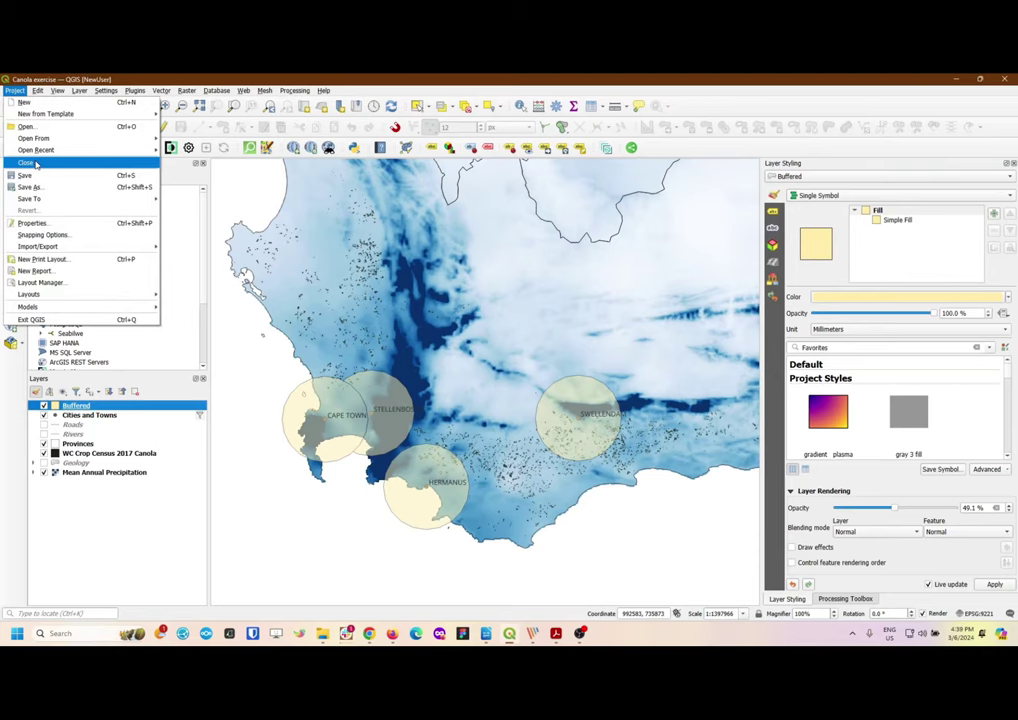
click(36, 163)
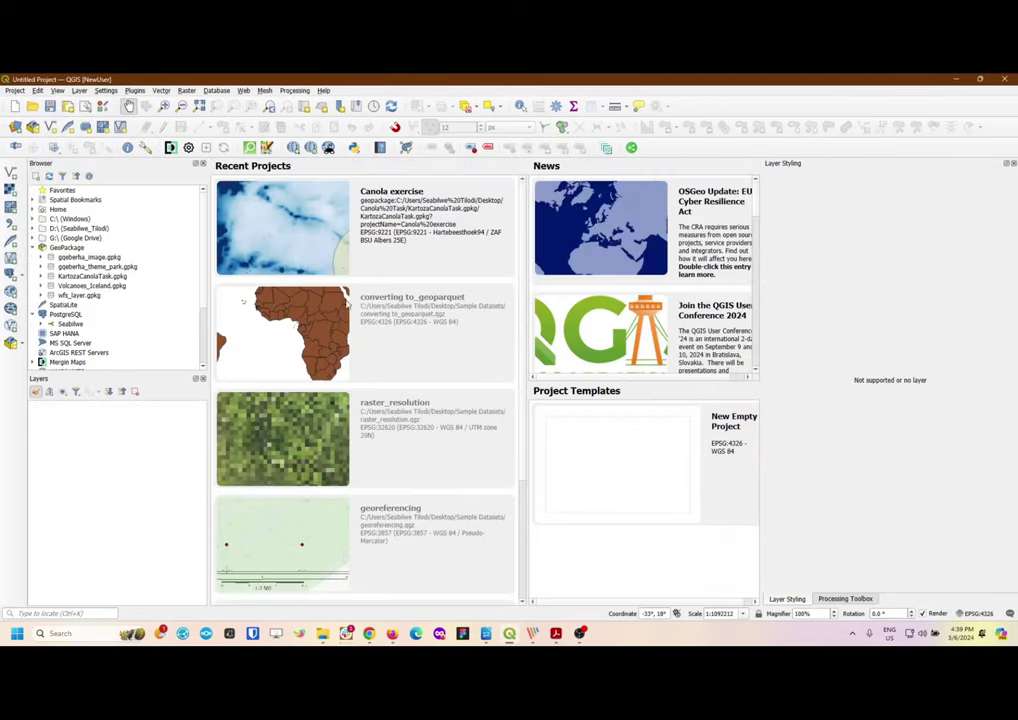
Narrow the Layer Styling area to widen the main area and select the GeoPackage entry among the data sources
drag(761, 380, 808, 386)
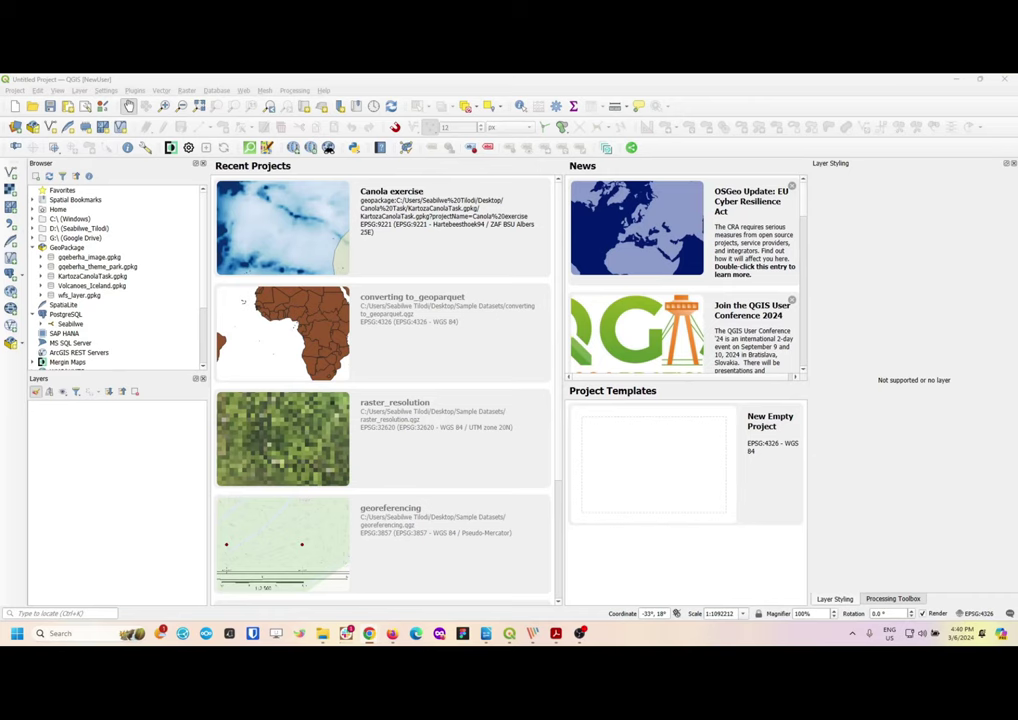
click(581, 315)
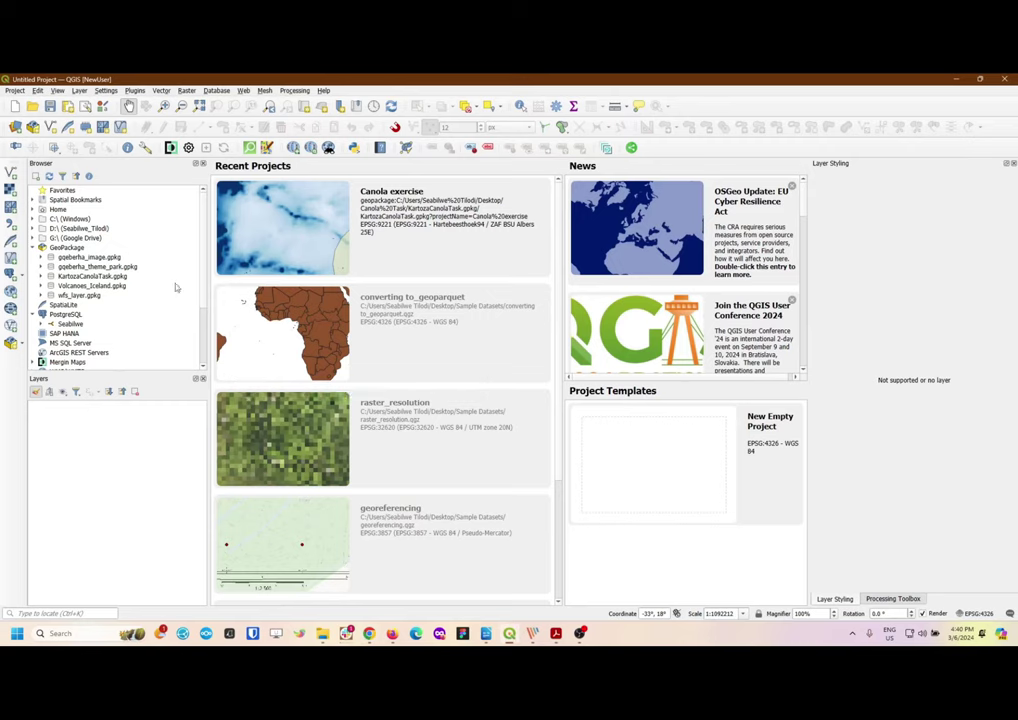
click(67, 247)
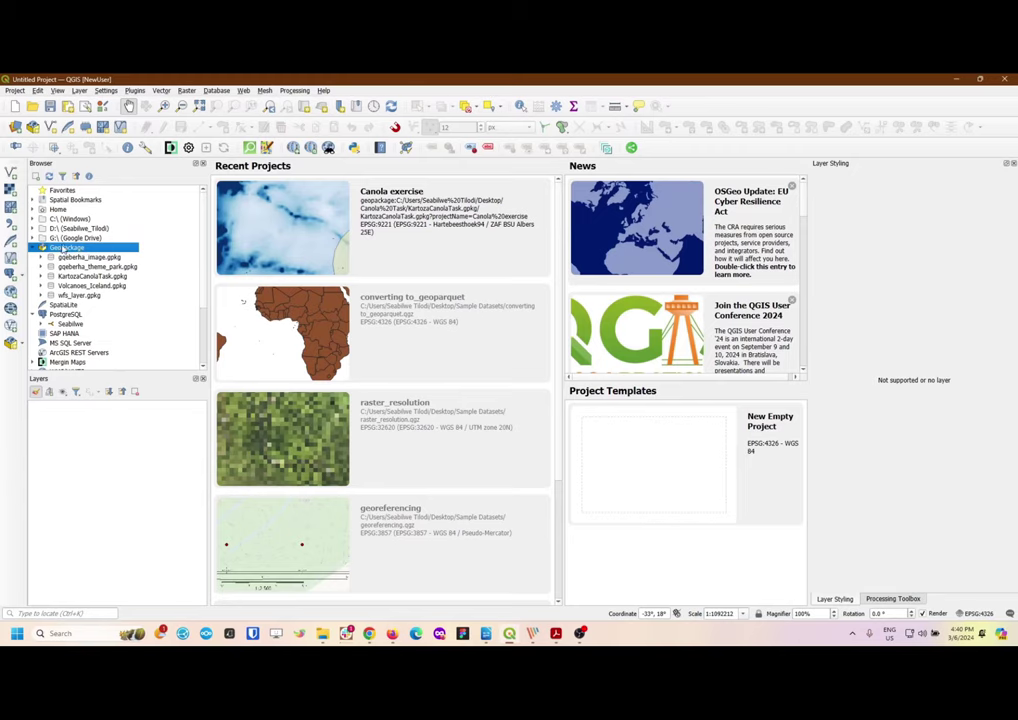
Switch to File Explorer, shrink its window so the QGIS window stays accessible, and open the KartozaCanolaTask.gpkg folder in Canola Task
mouse_move(322, 633)
click(315, 596)
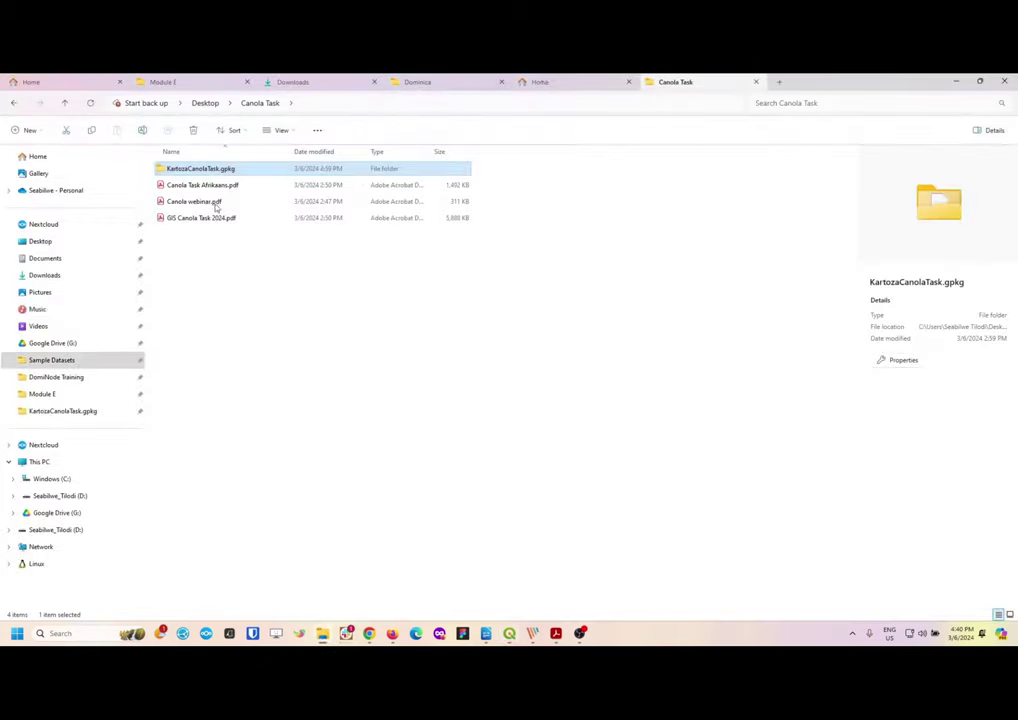
drag(838, 83, 722, 152)
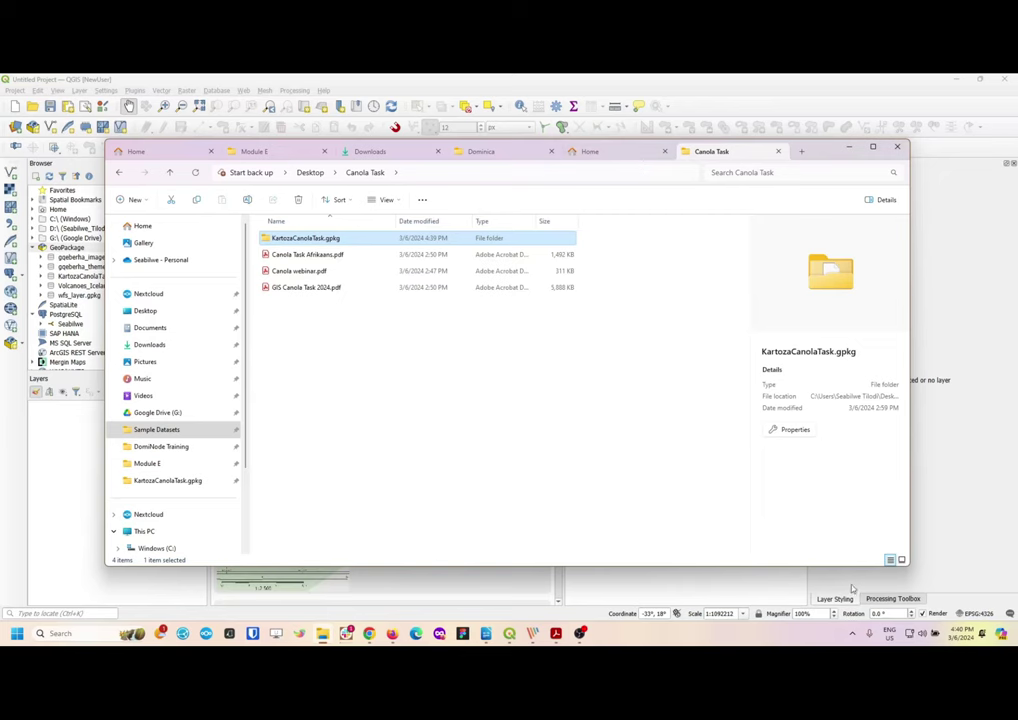
drag(906, 563, 498, 447)
drag(393, 153, 875, 163)
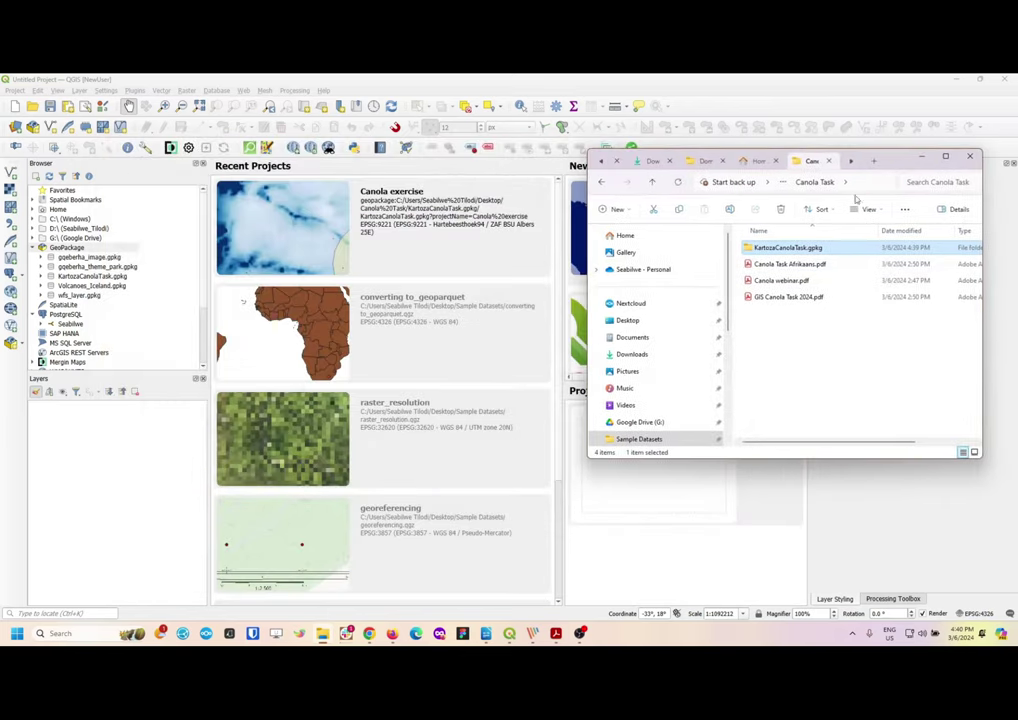
double_click(792, 250)
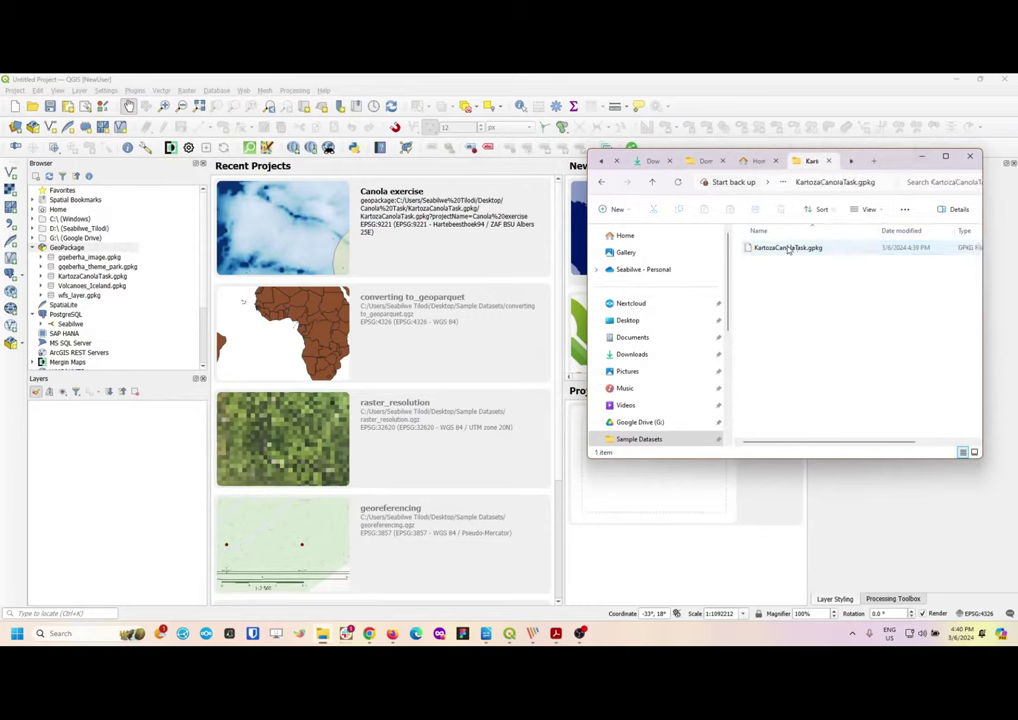
Load KartozaCanolaTask.gpkg into the empty QGIS project and add all of its layers
drag(789, 250, 364, 368)
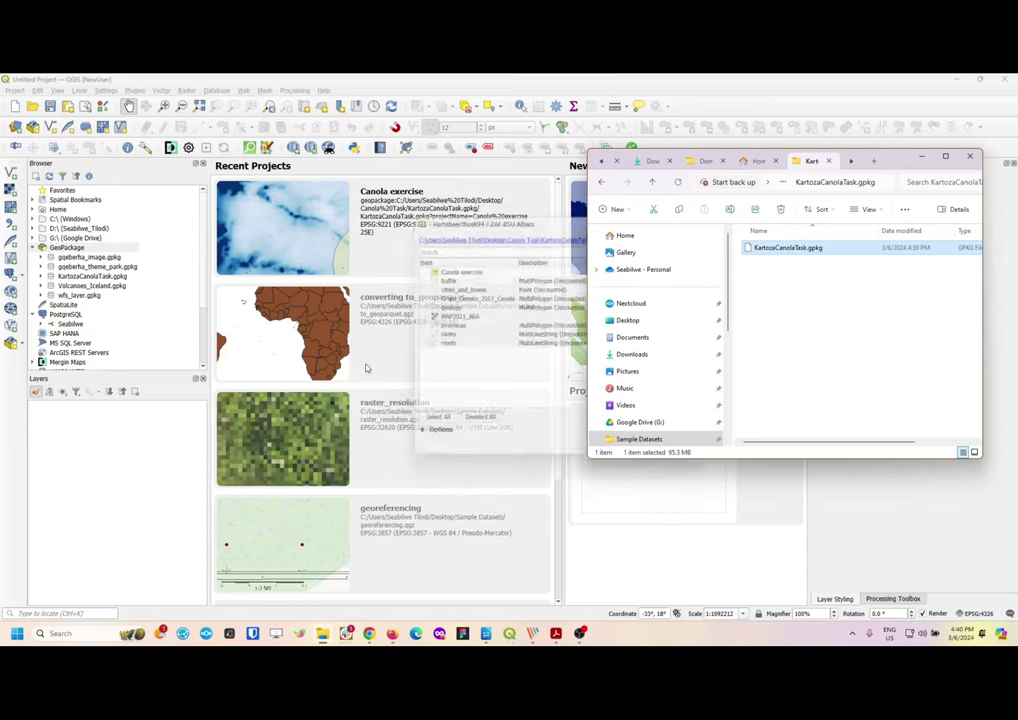
click(921, 158)
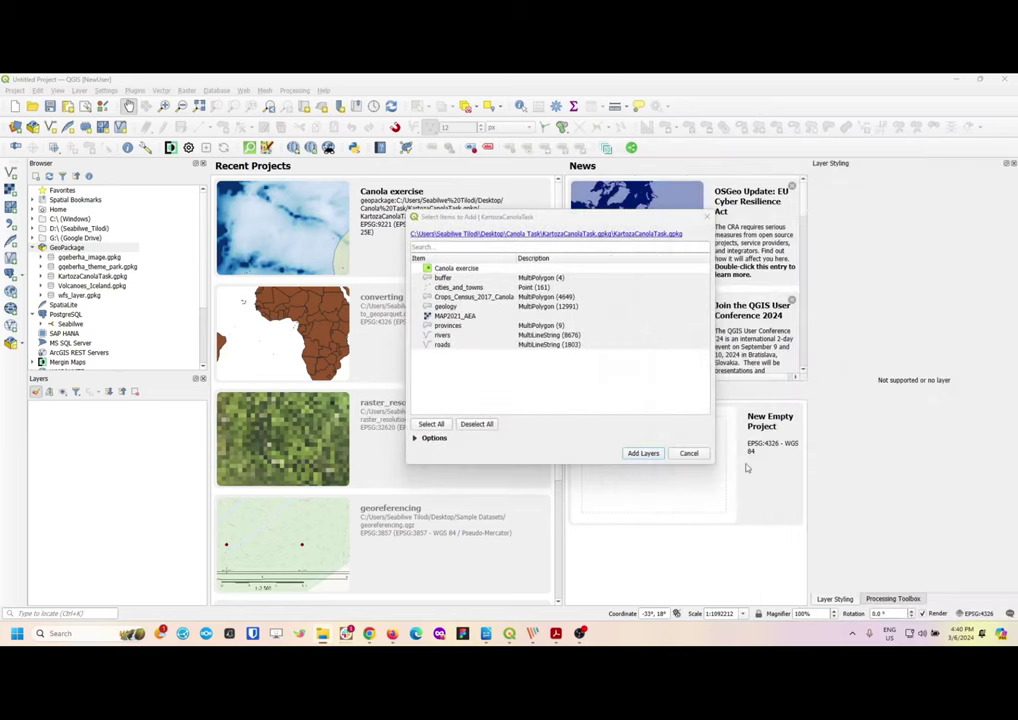
drag(714, 466, 764, 488)
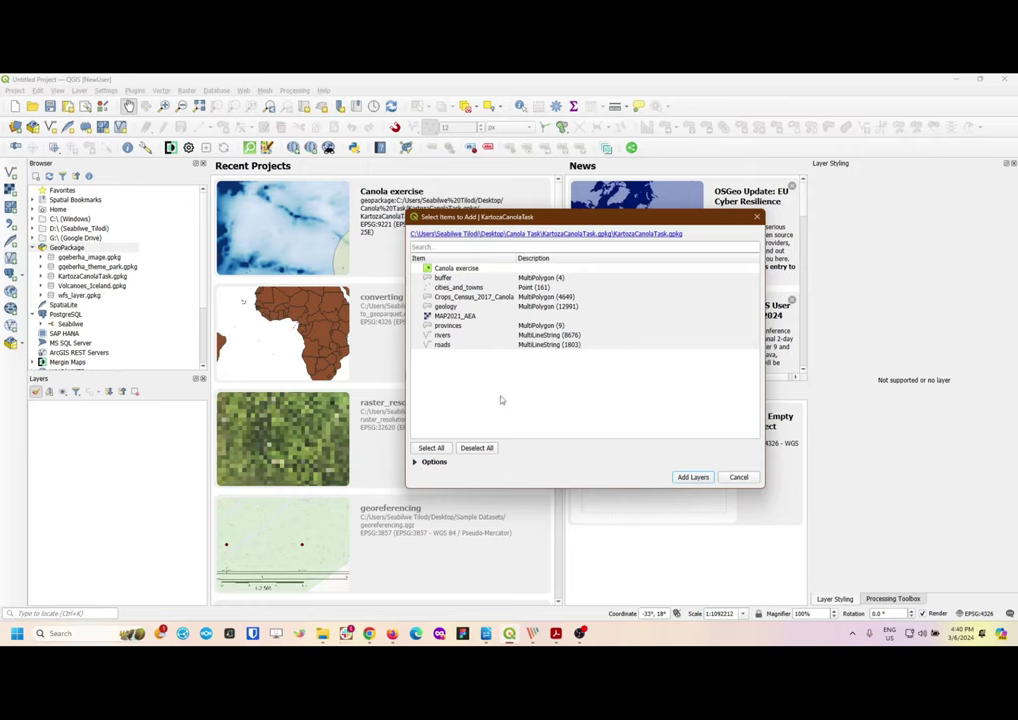
click(689, 479)
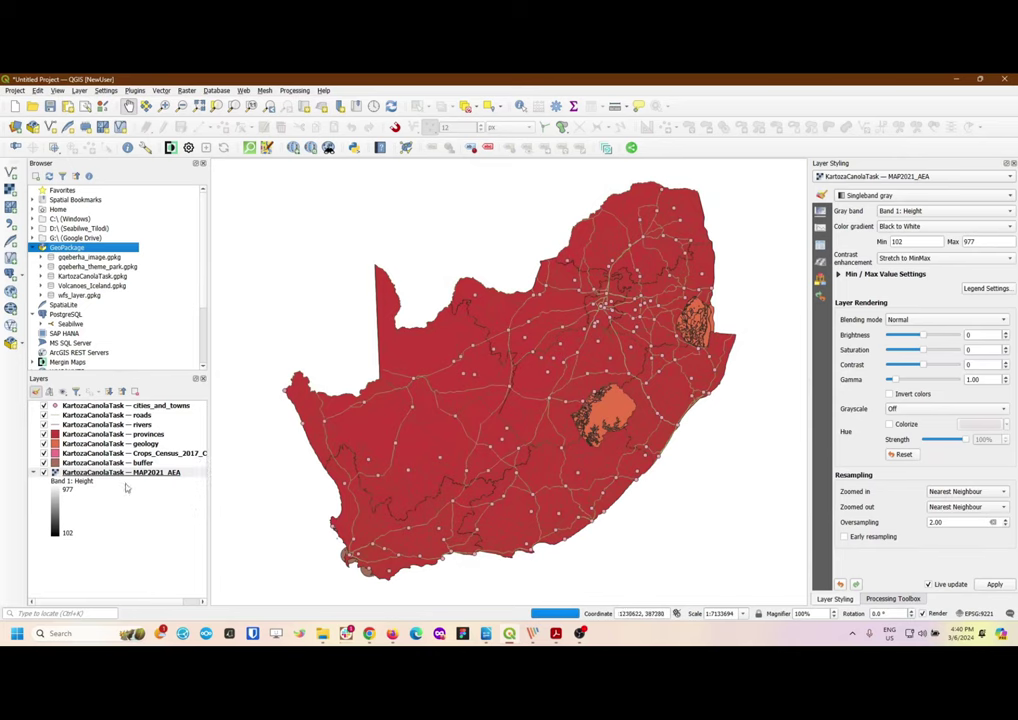
Check the default styling of the cities_and_towns and roads layers, and close the untitled project without saving
click(110, 406)
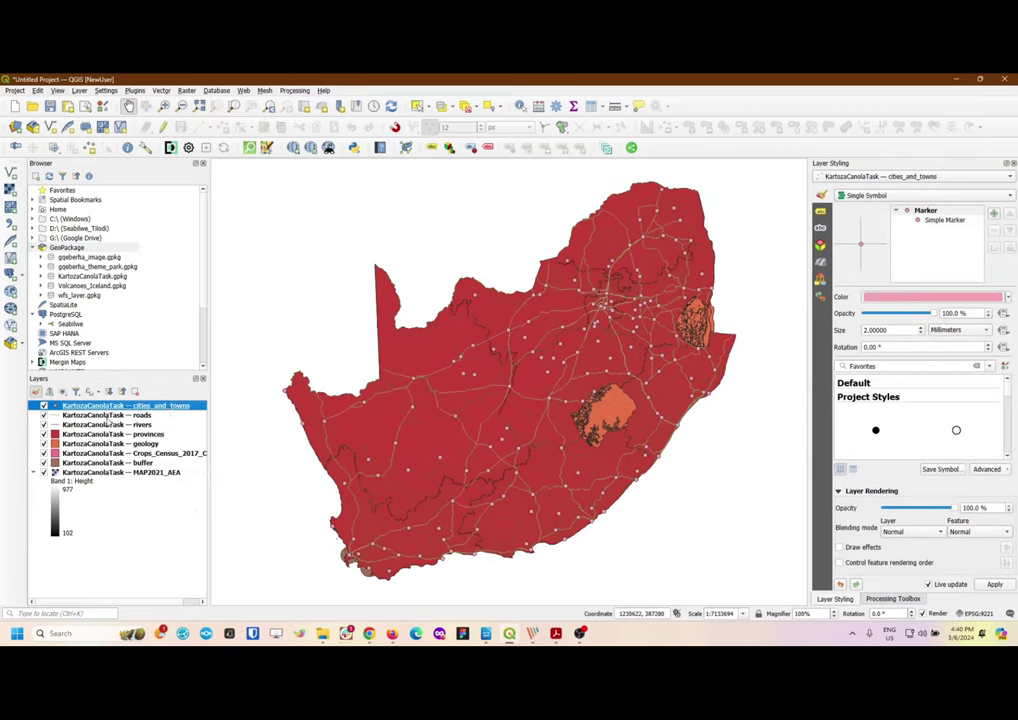
click(172, 415)
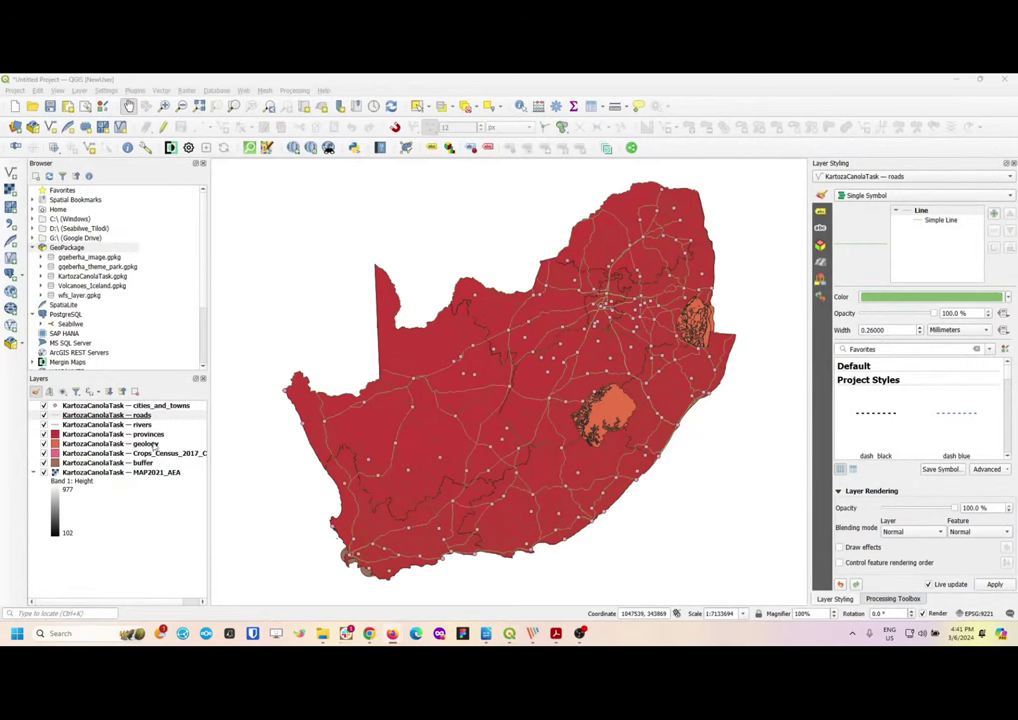
click(15, 90)
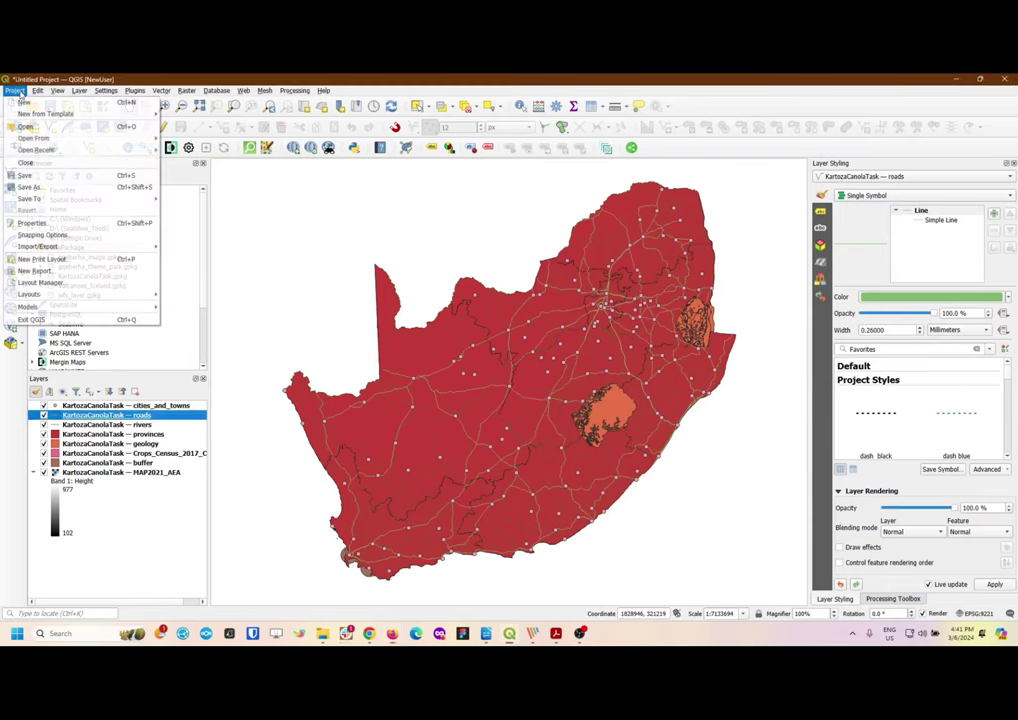
click(44, 162)
click(511, 362)
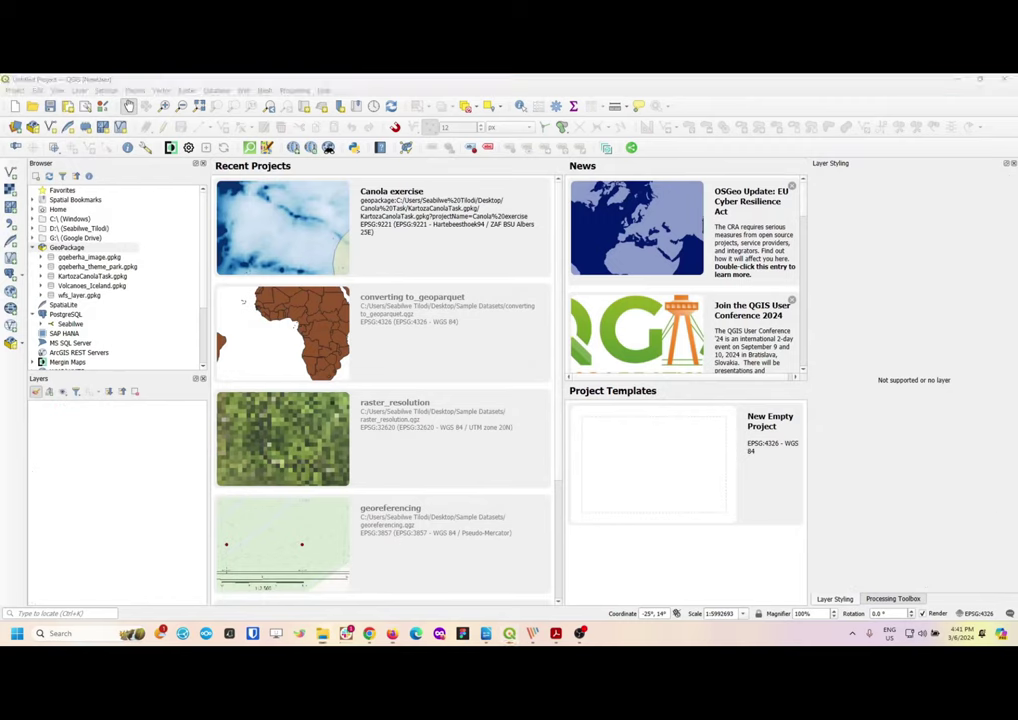
Load KartozaCanolaTask.gpkg into QGIS again and open its stored Canola exercise project
drag(523, 416, 470, 418)
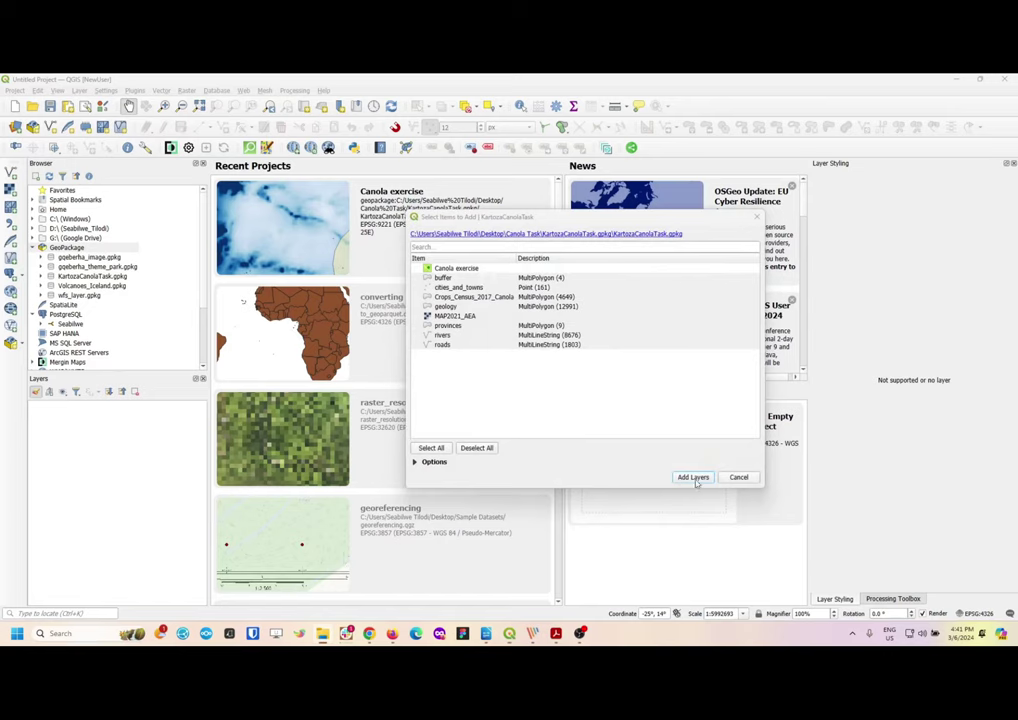
click(466, 270)
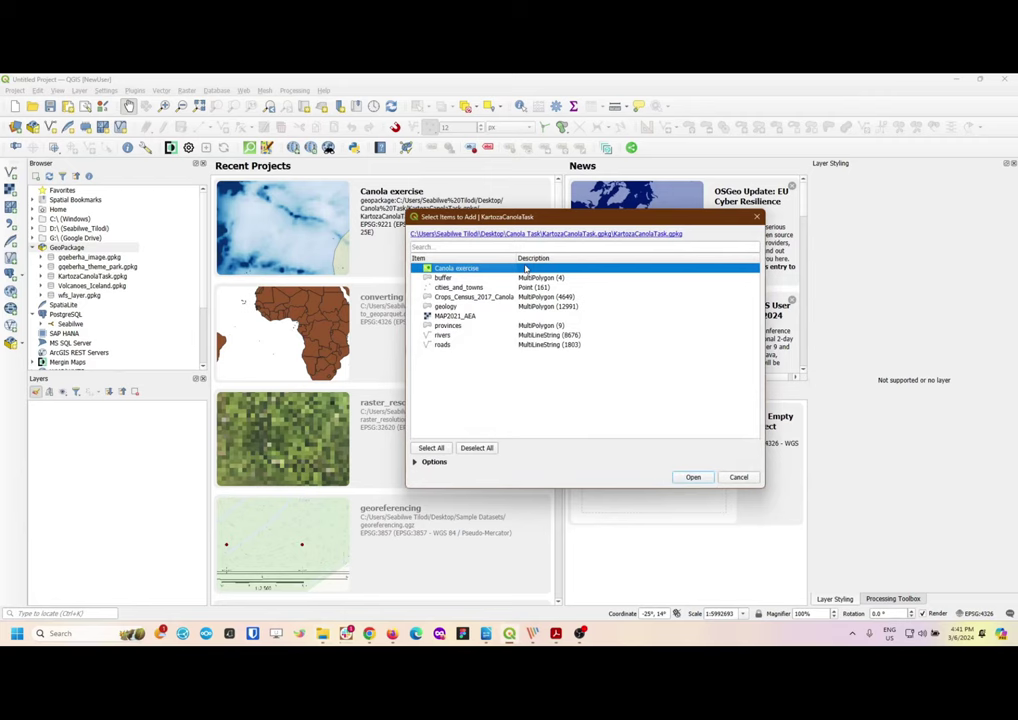
click(696, 478)
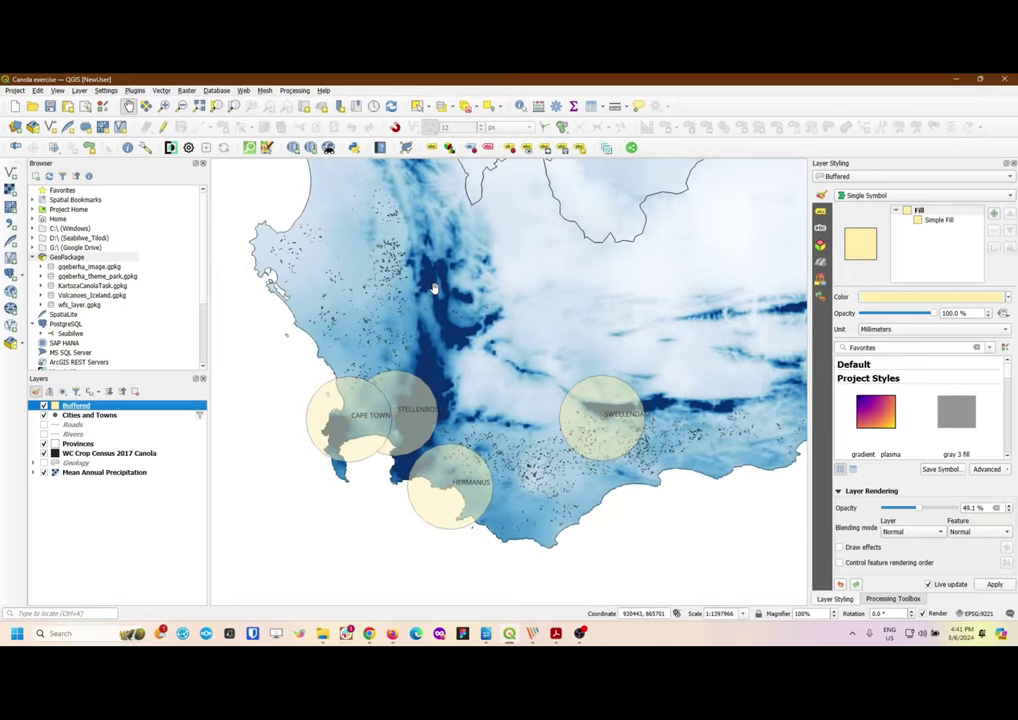
Hide the Buffered, Mean Annual Precipitation and WC Crop Census 2017 Canola layers and show Roads and Rivers for the whole country
click(199, 106)
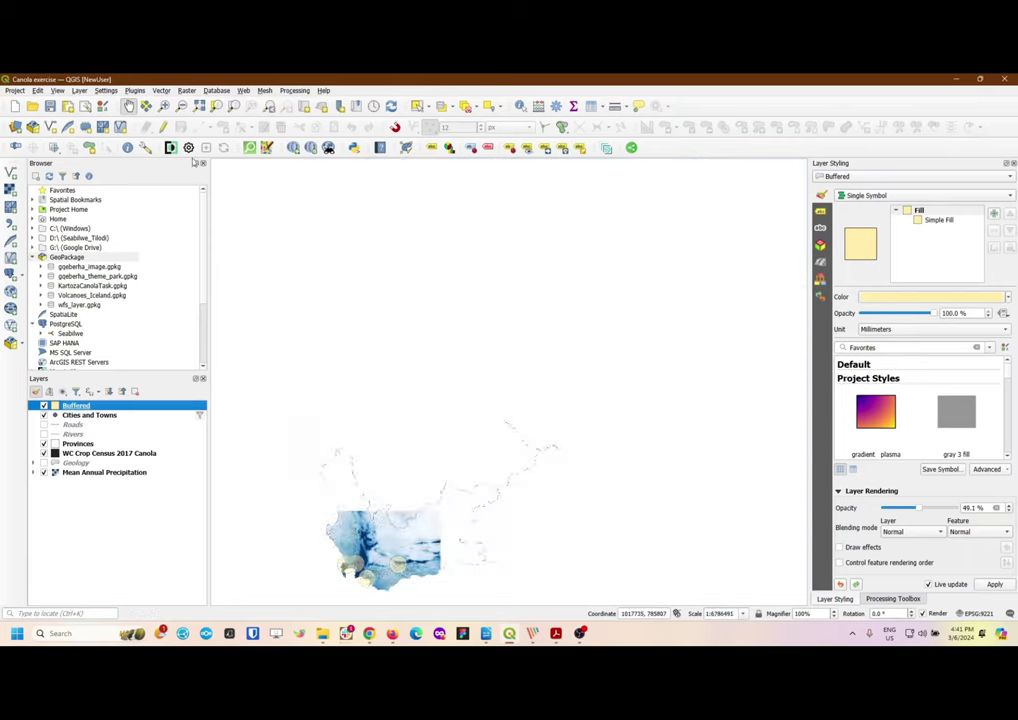
click(43, 406)
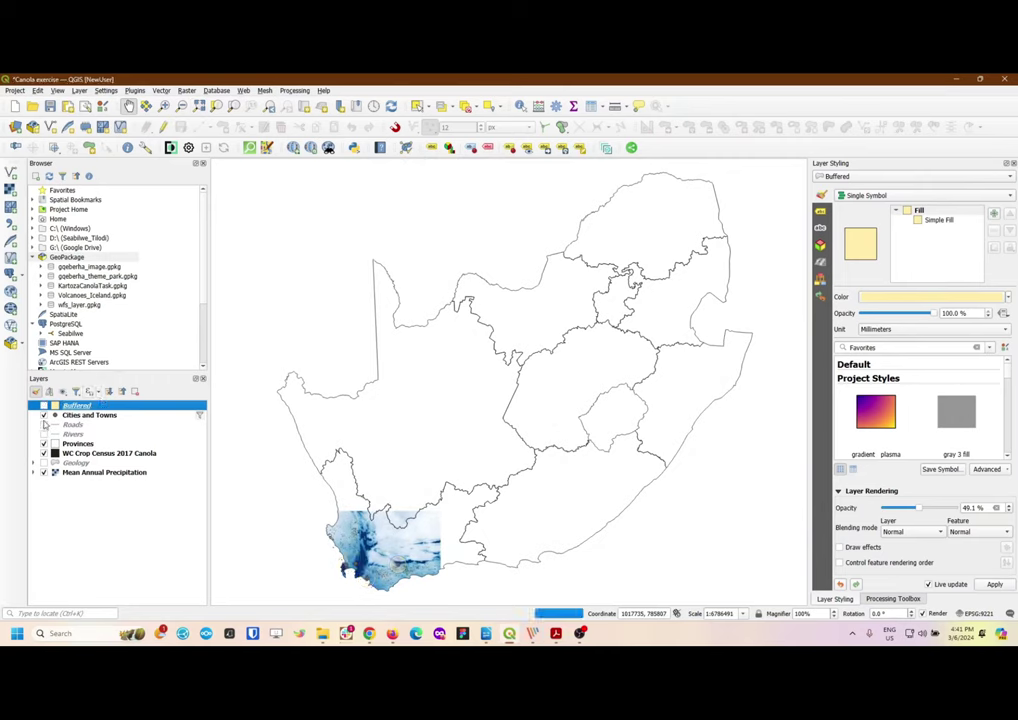
click(43, 472)
click(43, 424)
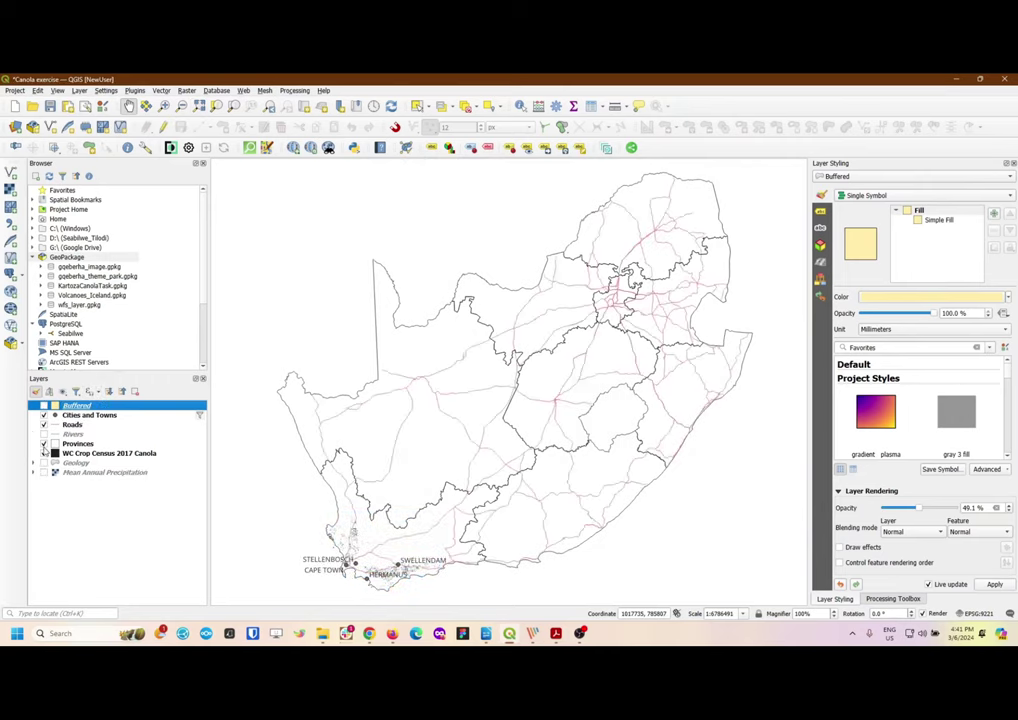
click(43, 453)
click(43, 434)
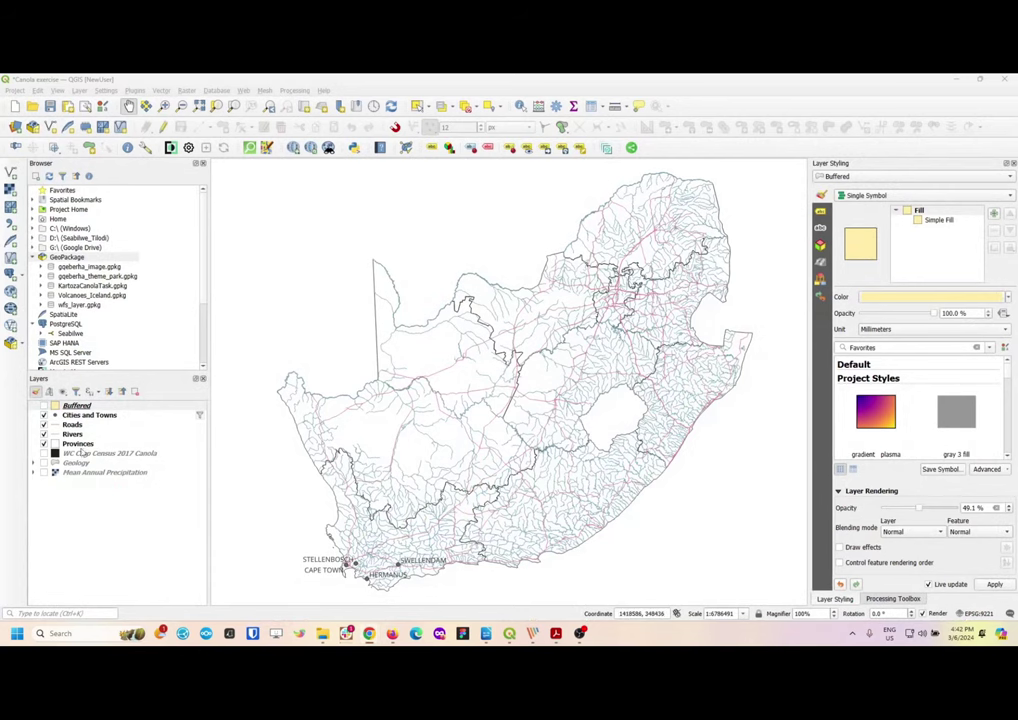
drag(397, 533, 418, 441)
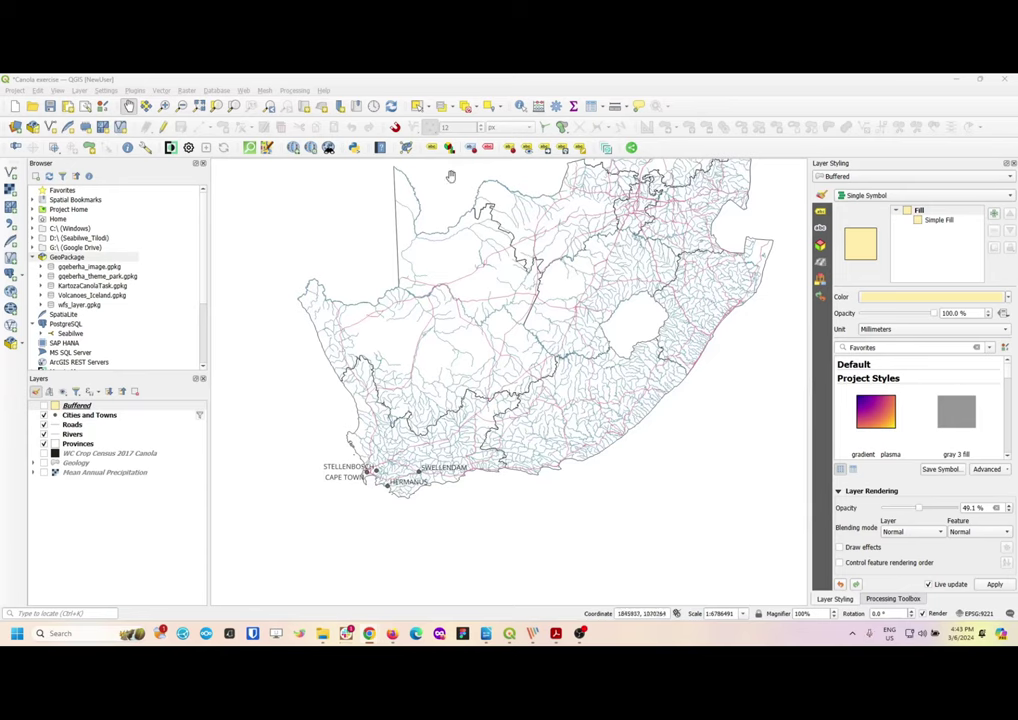
Switch to Firefox, look at the course booking option on the Kartoza GIS Academy site, and return to QGIS
mouse_move(391, 634)
drag(1017, 180, 898, 120)
click(896, 120)
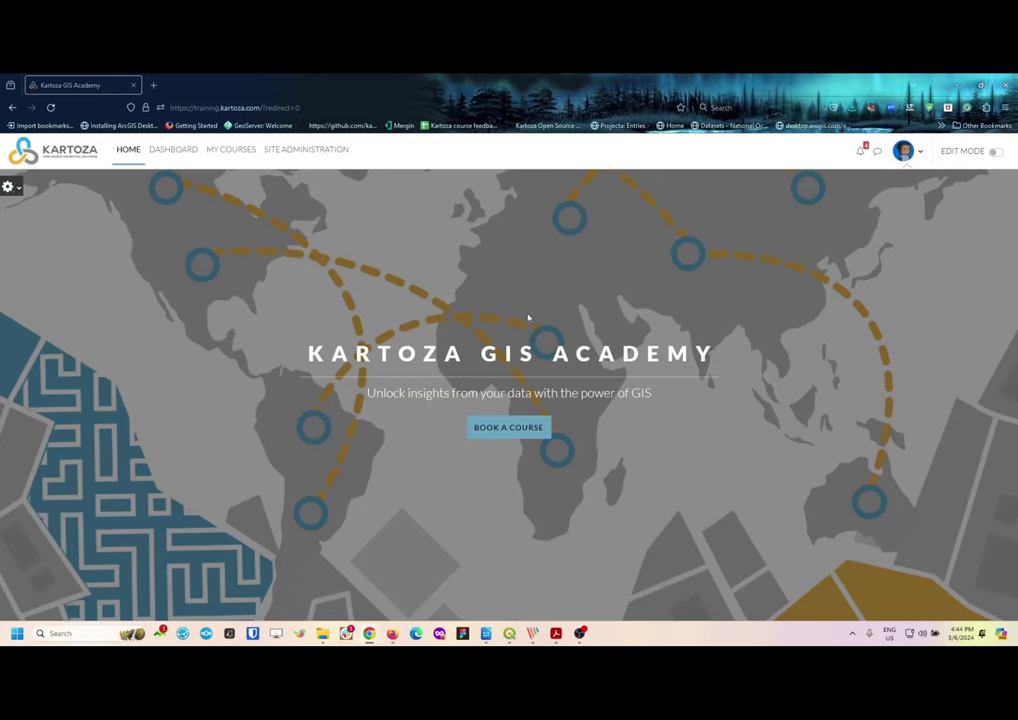
click(512, 427)
click(957, 86)
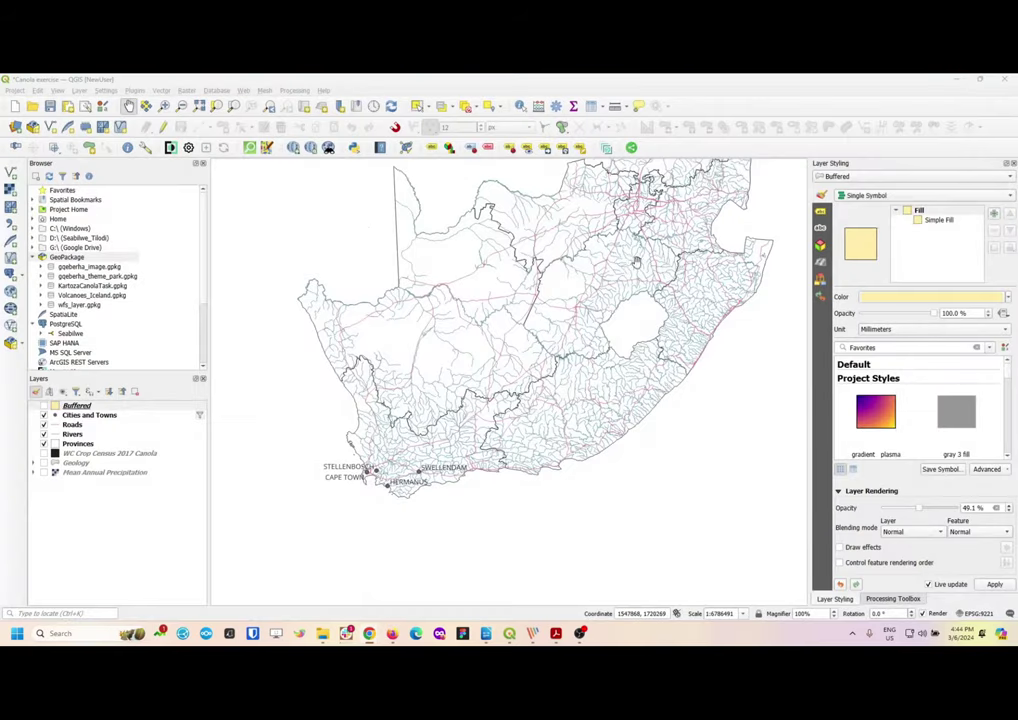
drag(506, 210, 504, 244)
drag(481, 297, 504, 276)
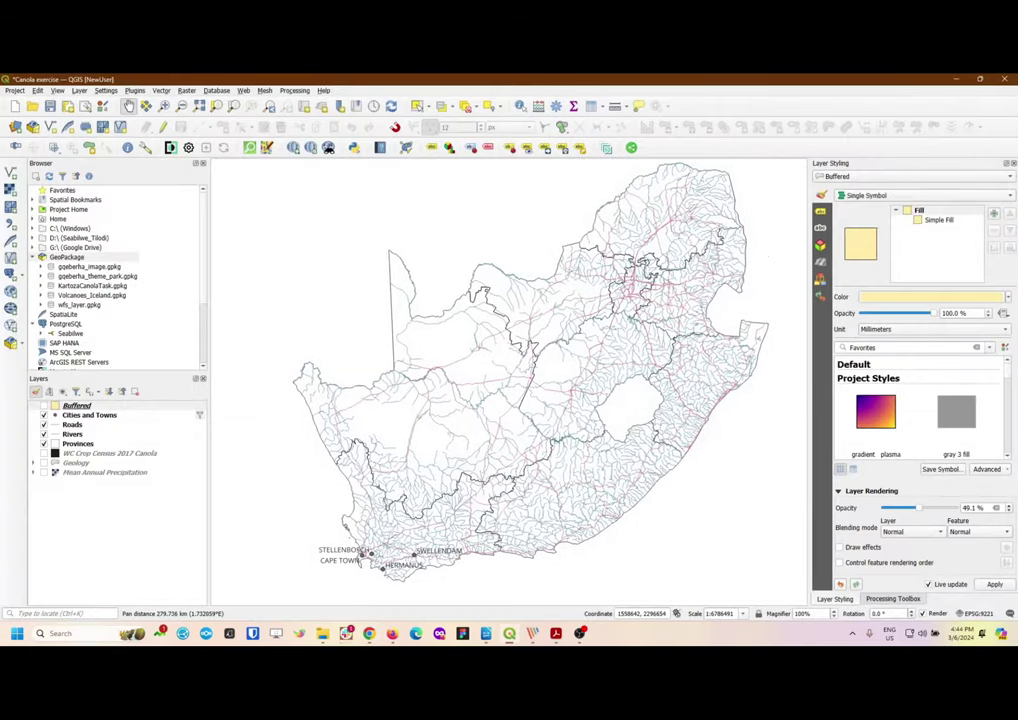
key(alt+Tab)
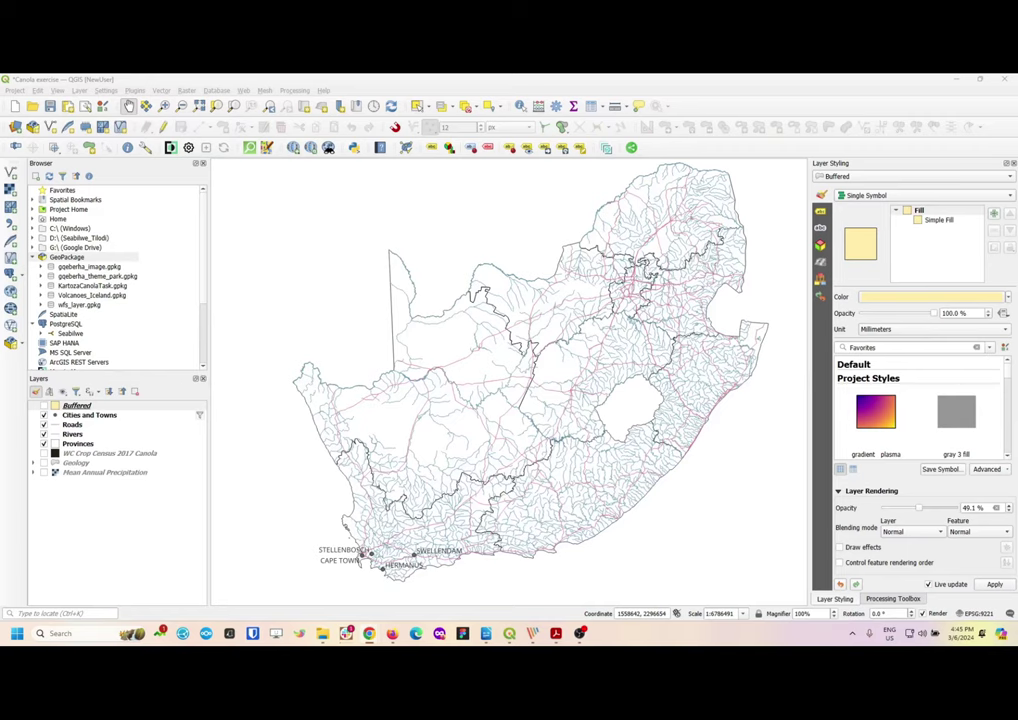
Examine the styling of the Mean Annual Precipitation, Geology and Buffered layers in turn
click(106, 473)
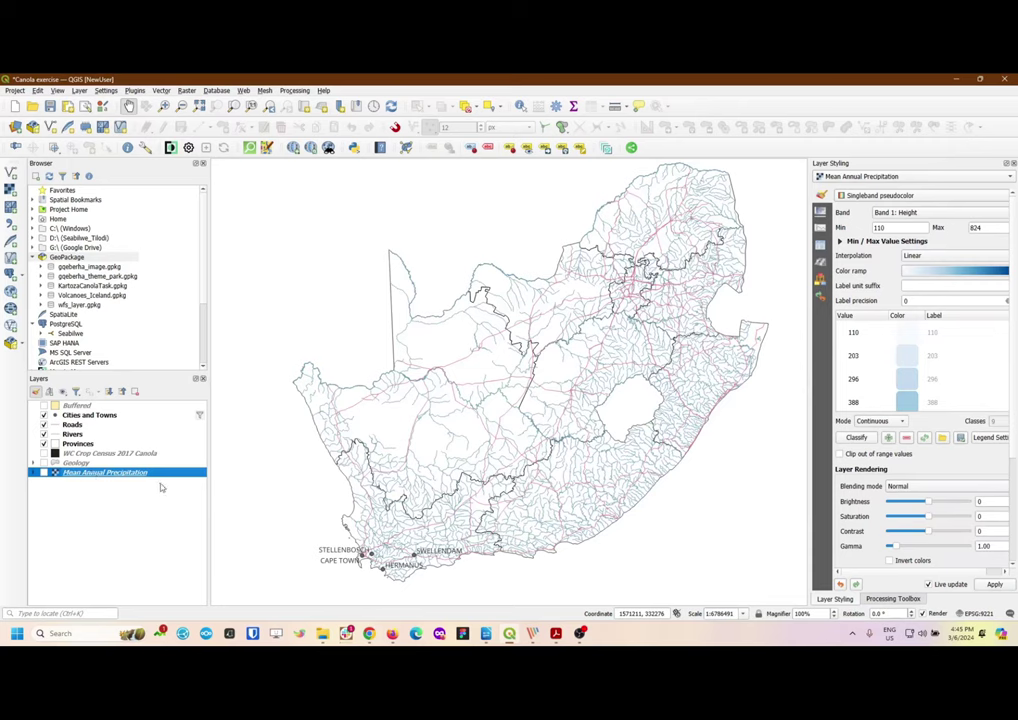
click(87, 464)
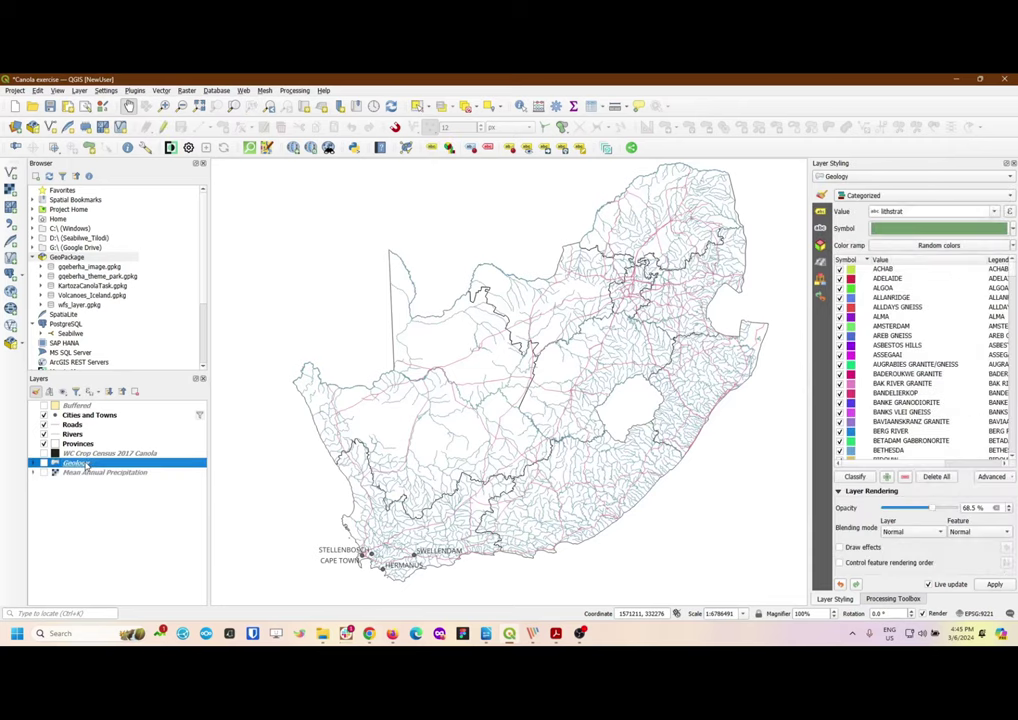
click(86, 407)
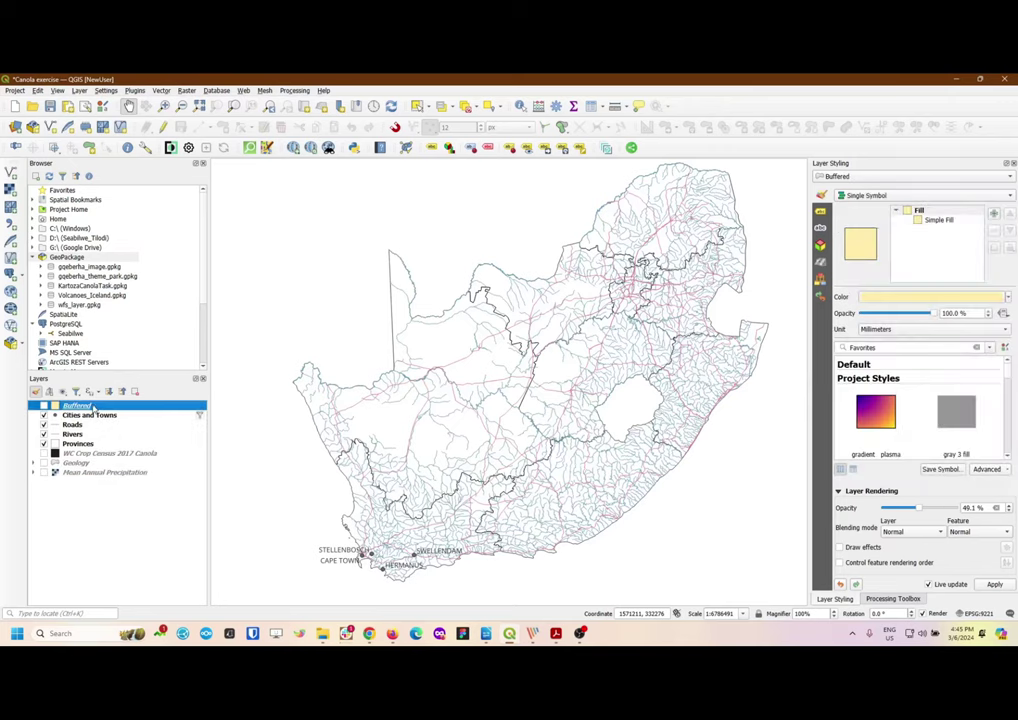
Move the Buffered layer below Rivers and return it to the top of the layer order
drag(93, 408, 97, 441)
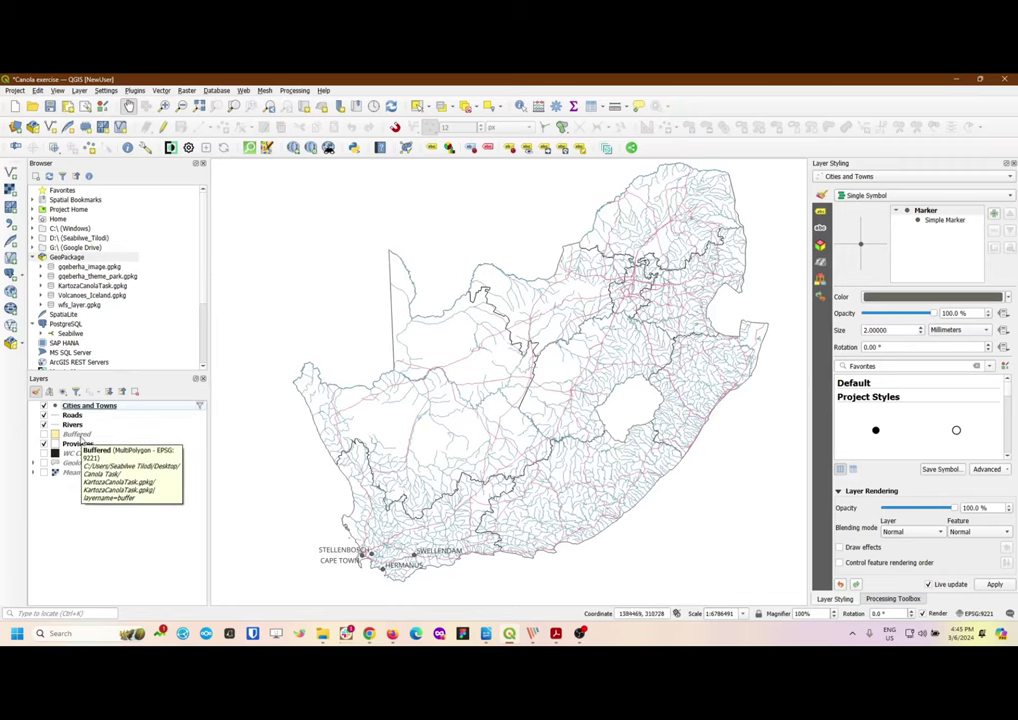
drag(77, 436, 88, 420)
drag(88, 414, 92, 406)
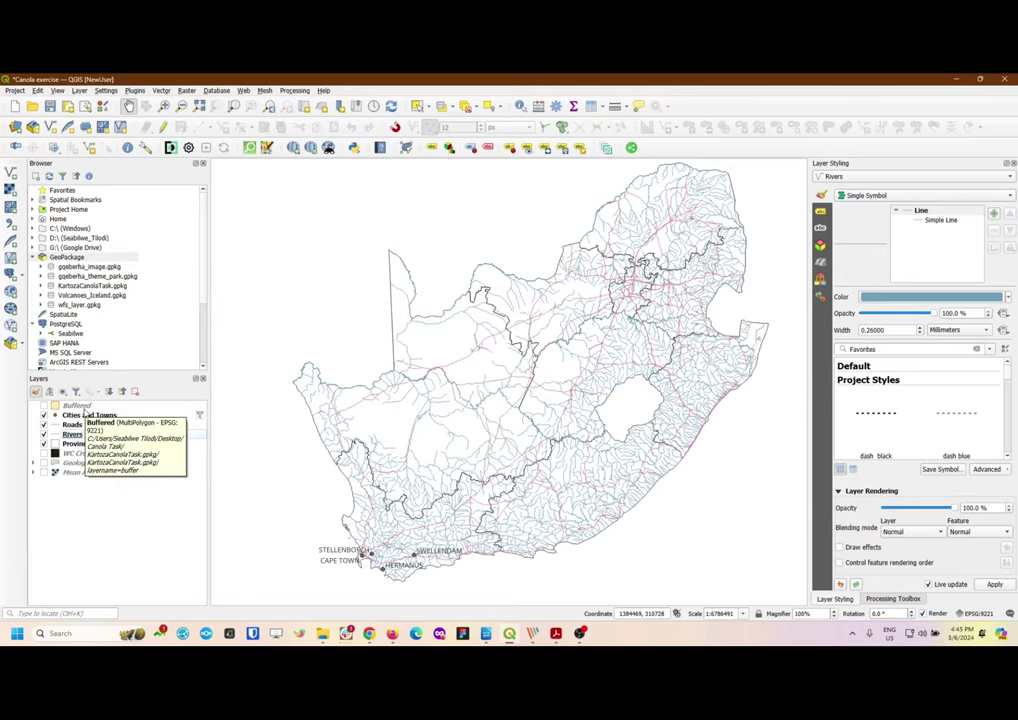
Move the Buffered layer between Rivers and Provinces in the layer order, and check the Mean Annual Precipitation layer's styling
drag(76, 408, 78, 438)
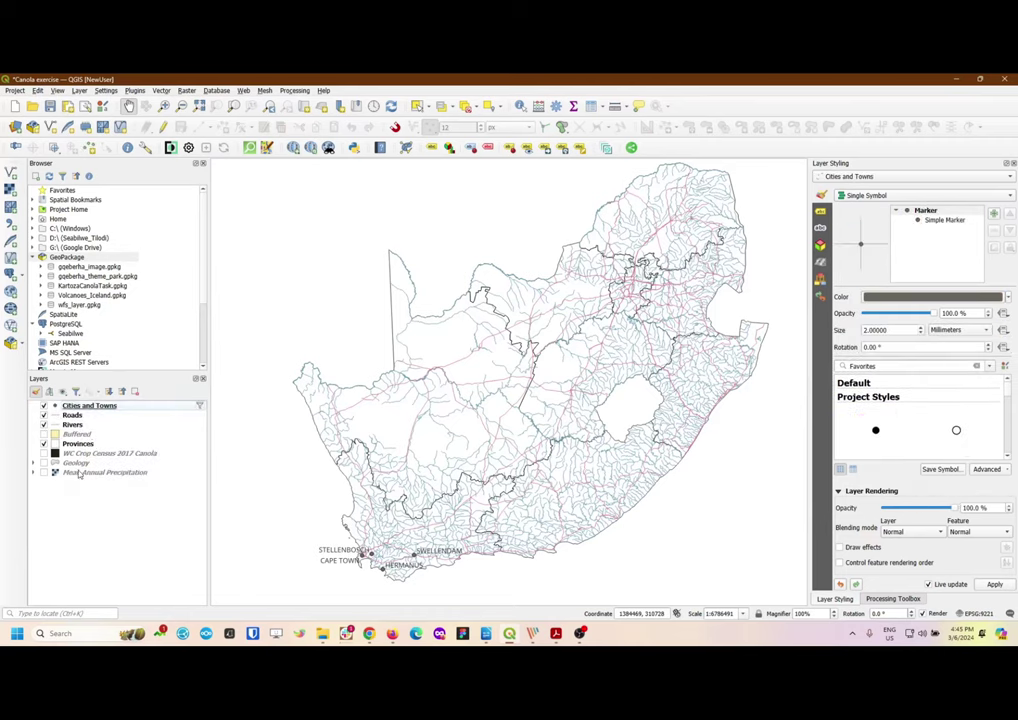
click(80, 473)
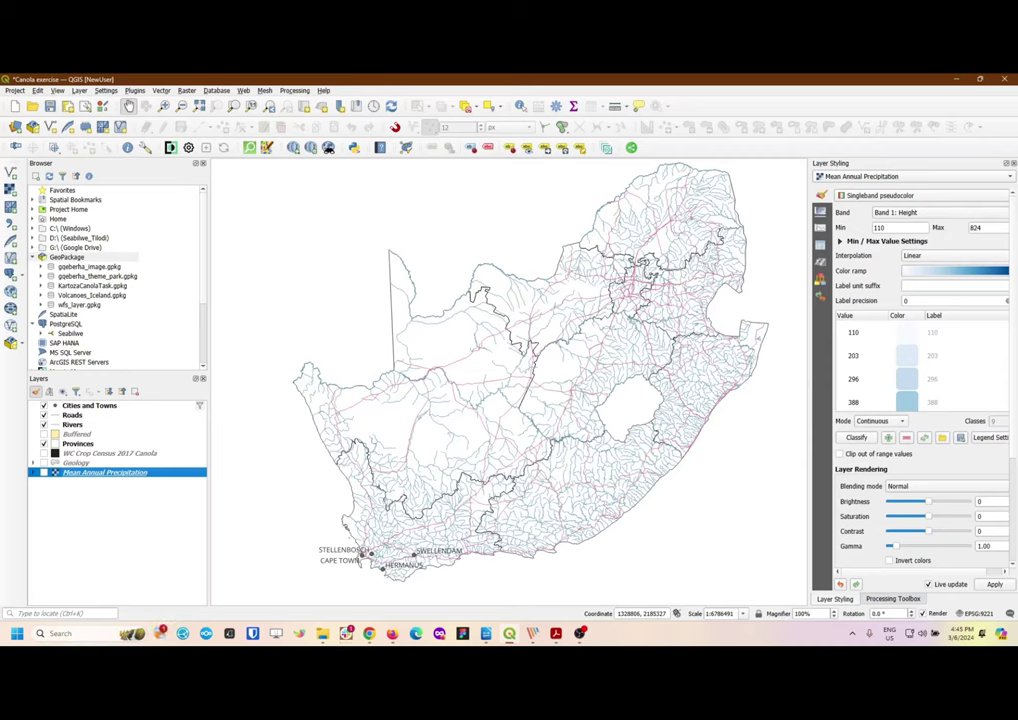
click(98, 519)
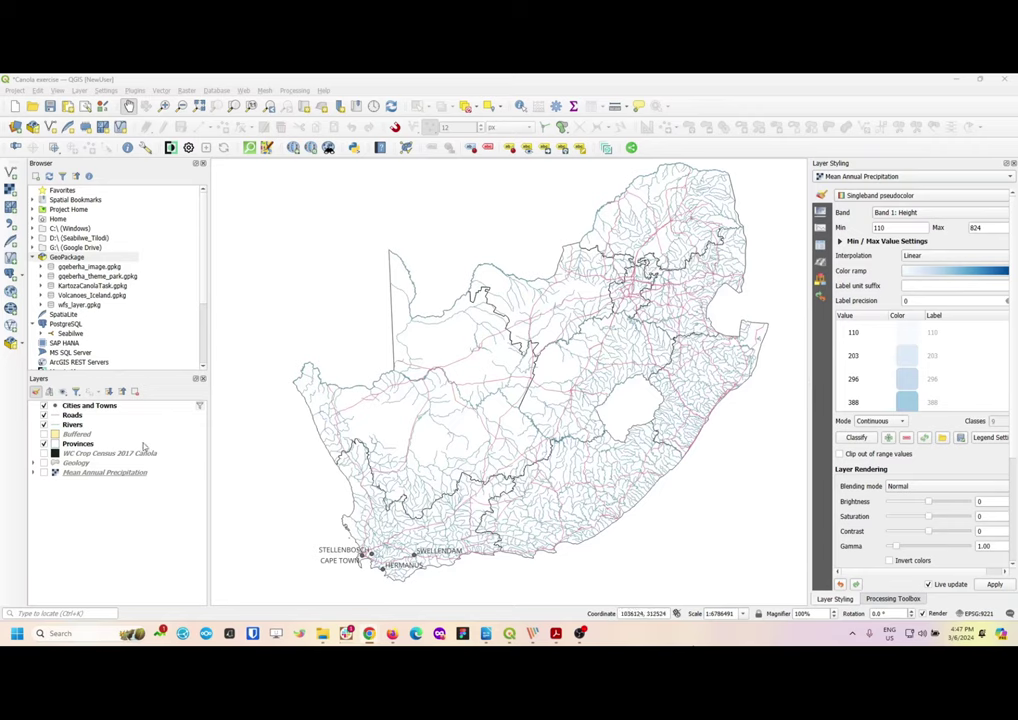
Examine the Rivers attribute table sorted by NAME, from the empty entries through the named rivers, and close it
click(75, 426)
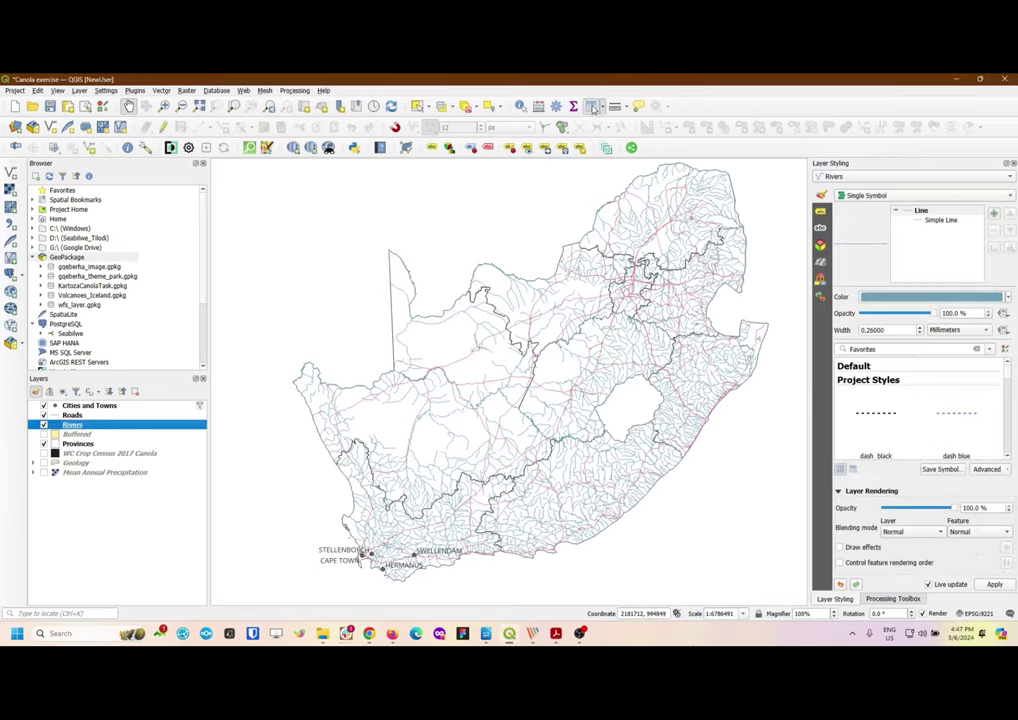
click(593, 107)
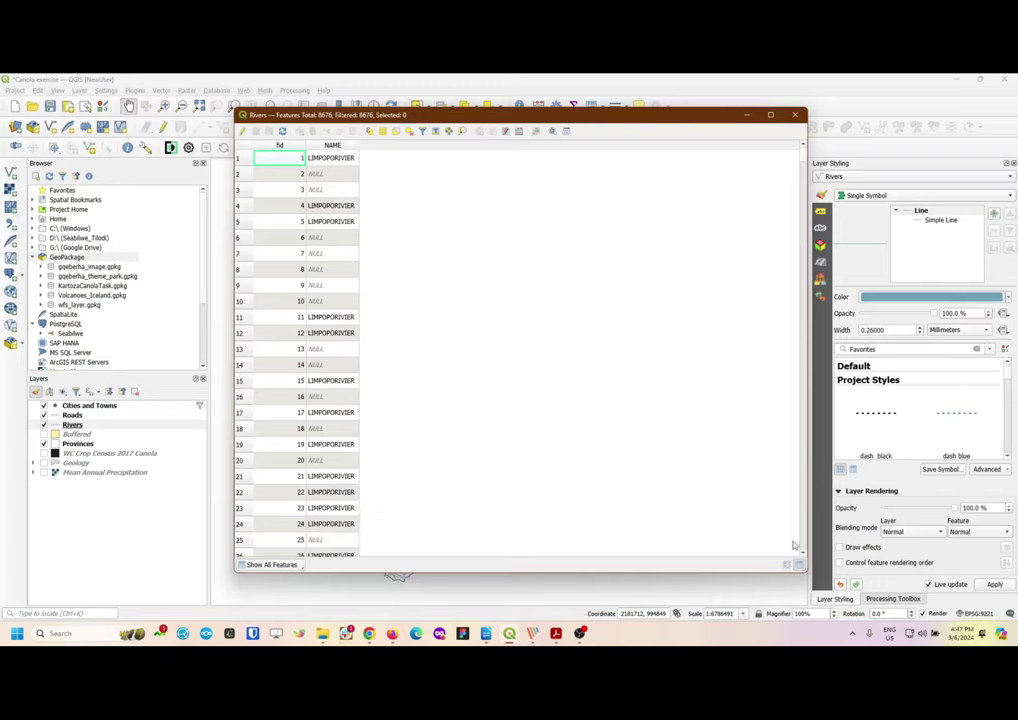
drag(805, 571, 852, 598)
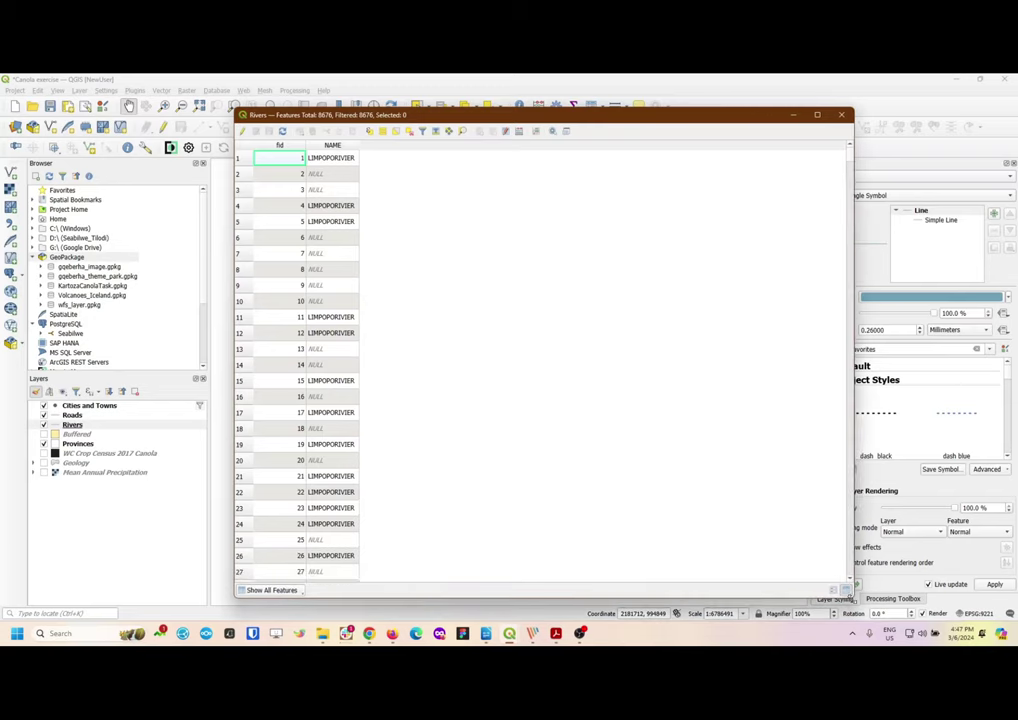
click(339, 148)
scroll(370, 336, down, 20)
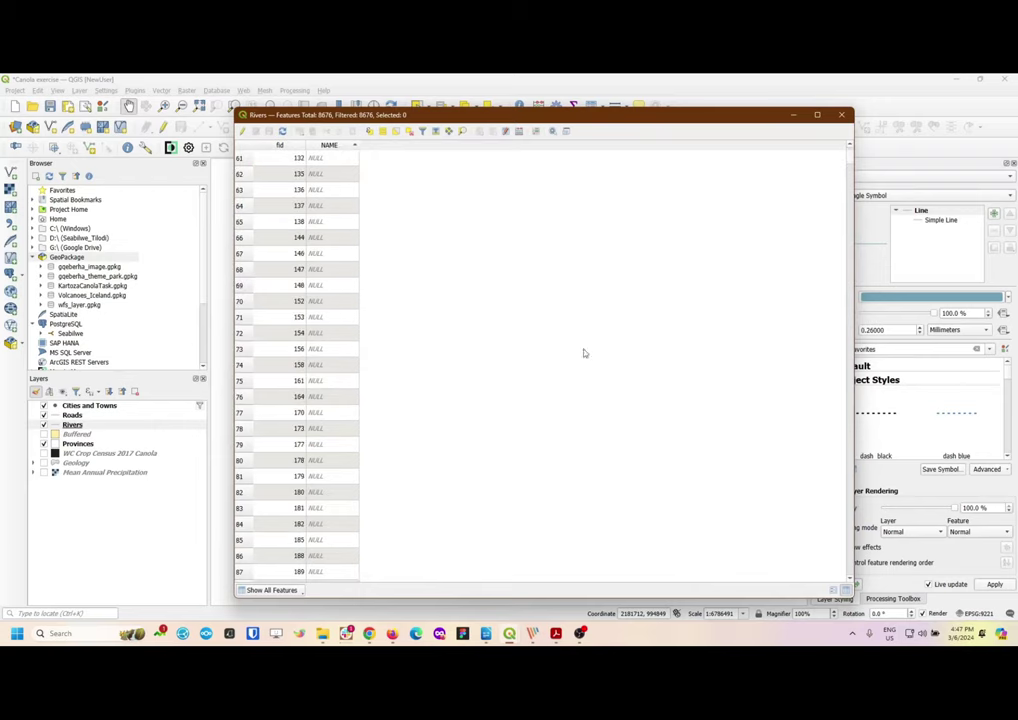
drag(849, 153, 800, 370)
scroll(572, 300, up, 20)
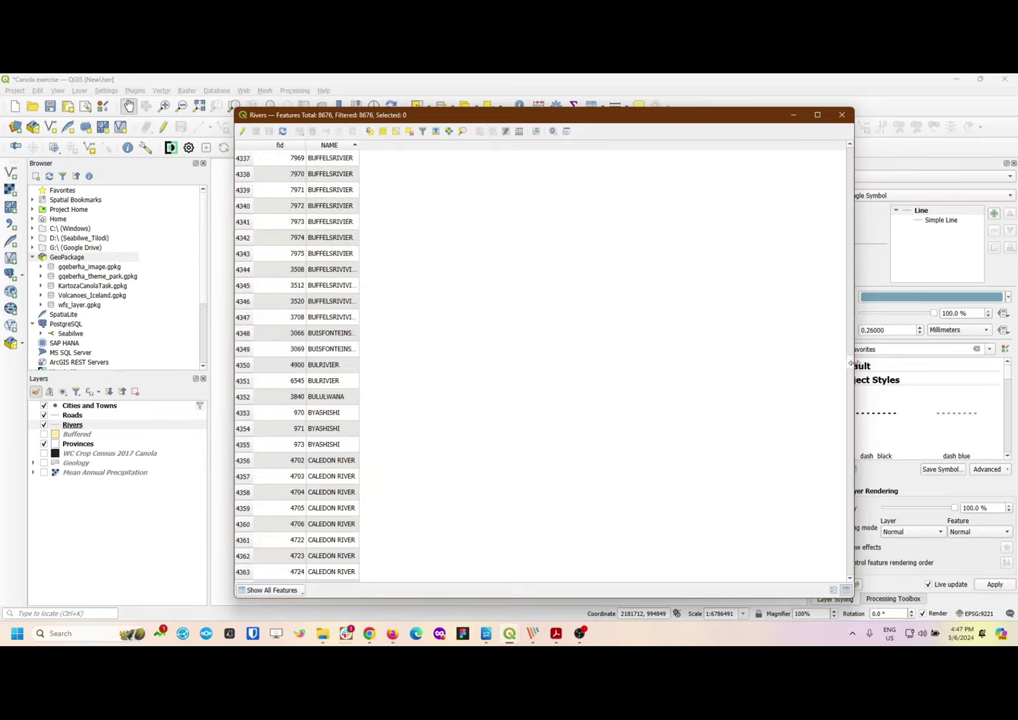
drag(850, 364, 849, 359)
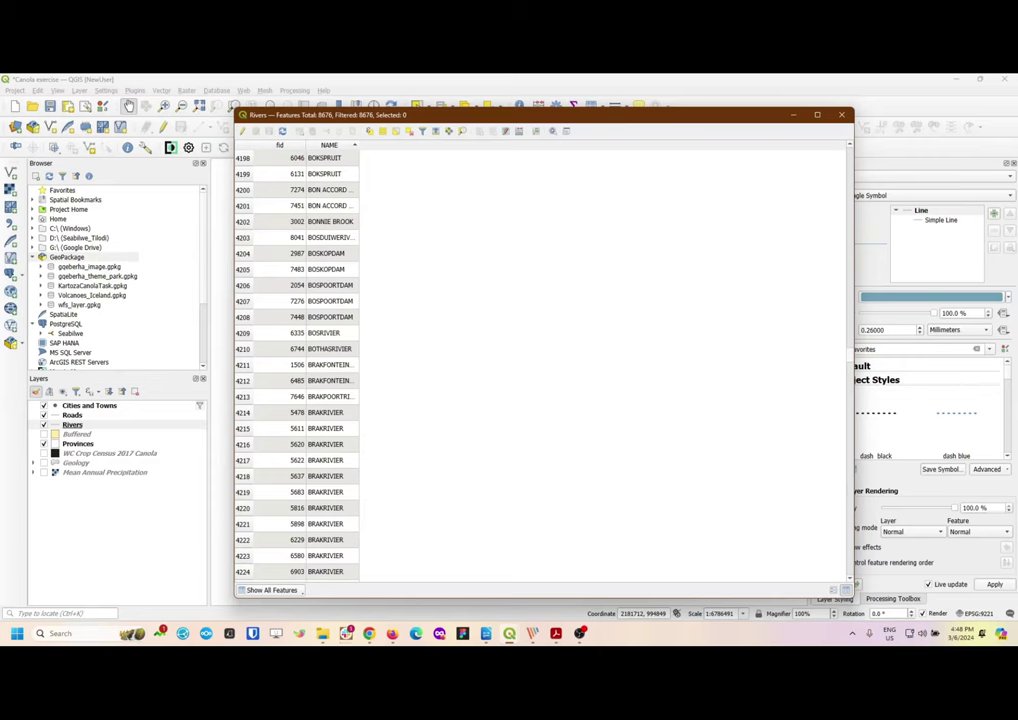
click(841, 114)
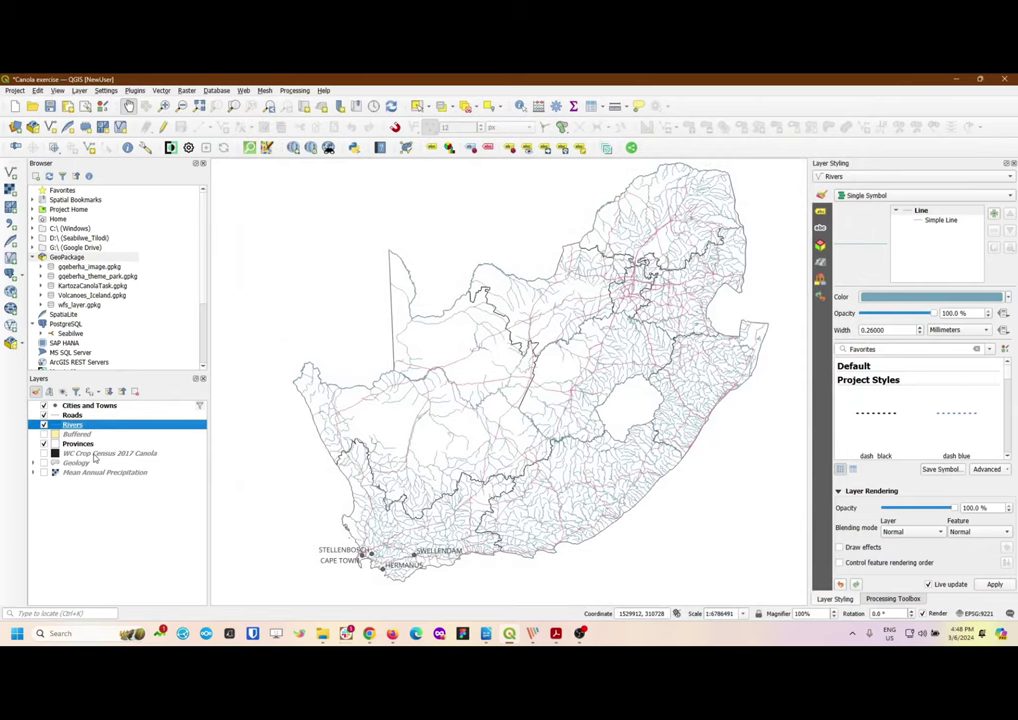
Examine the attribute table columns of the WC Crop Census 2017 Canola layer and close the table
click(94, 454)
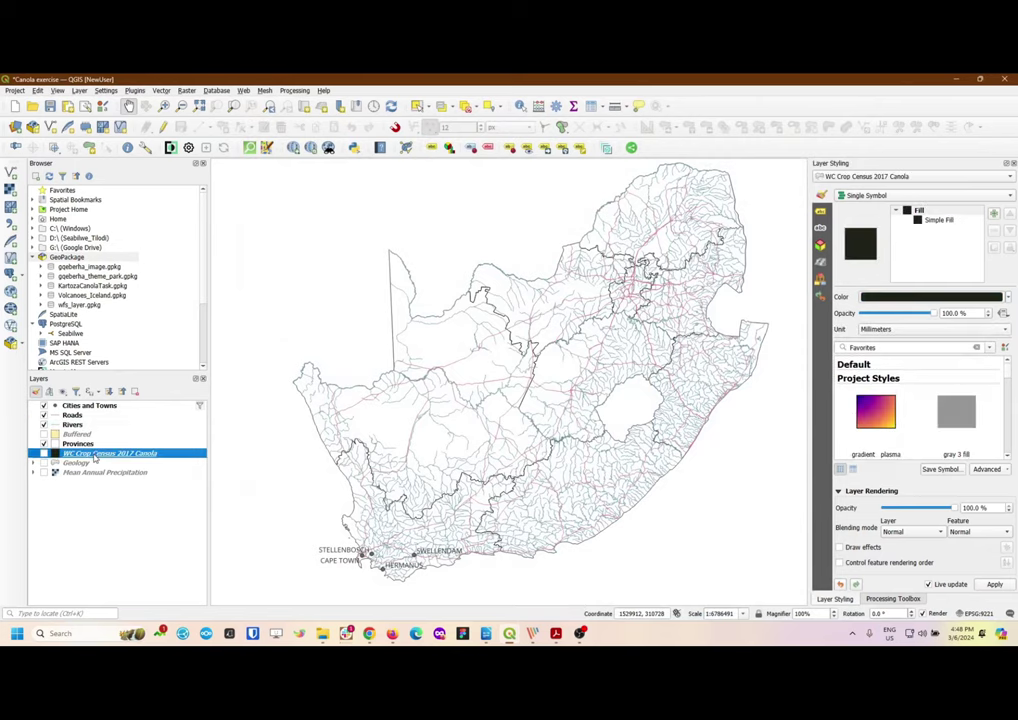
click(592, 107)
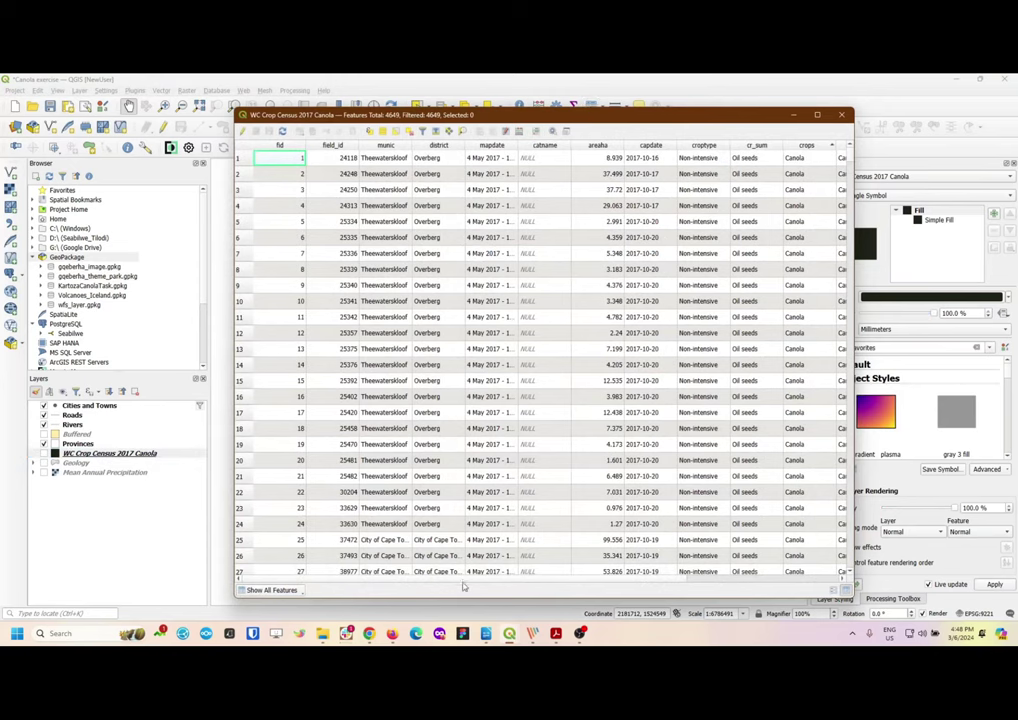
scroll(480, 586, right, 3)
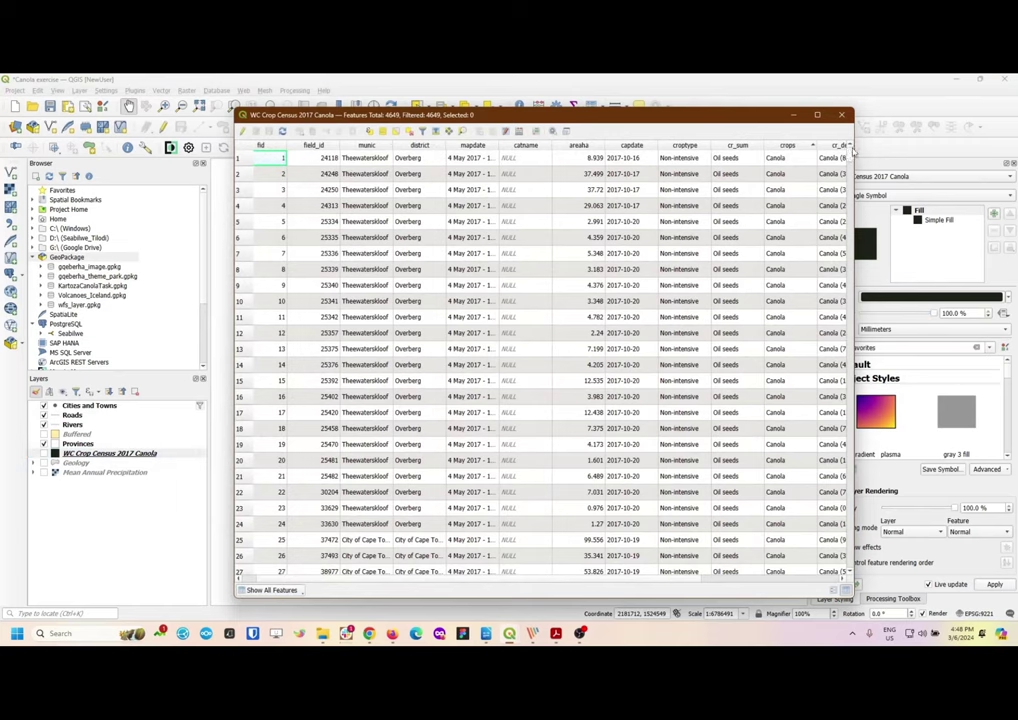
key(alt+F4)
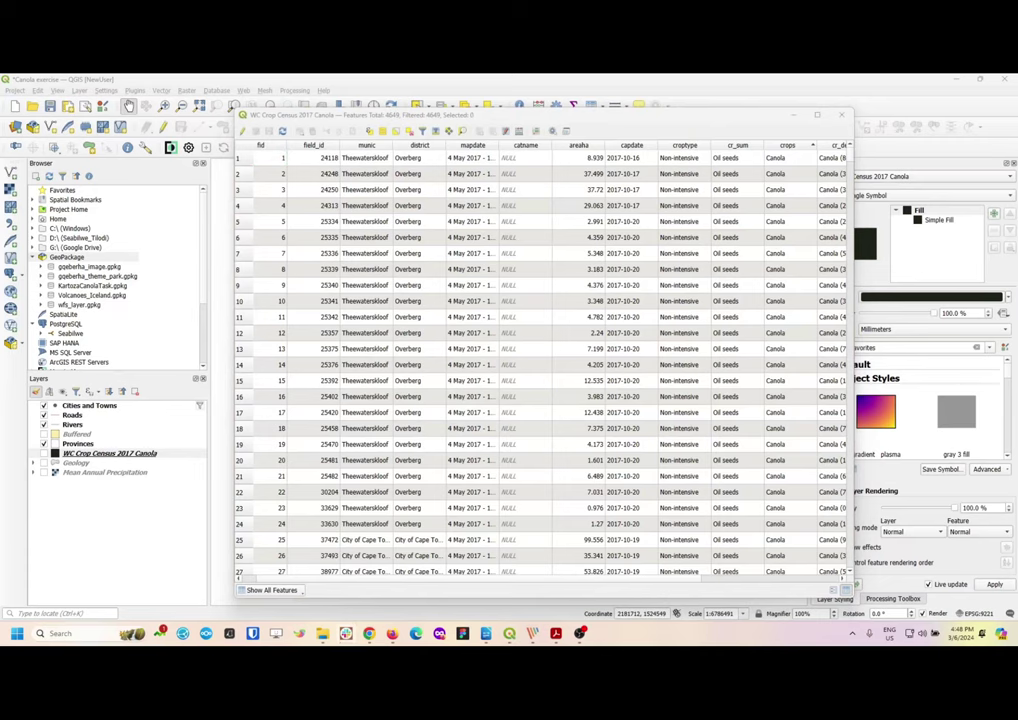
click(270, 158)
click(841, 115)
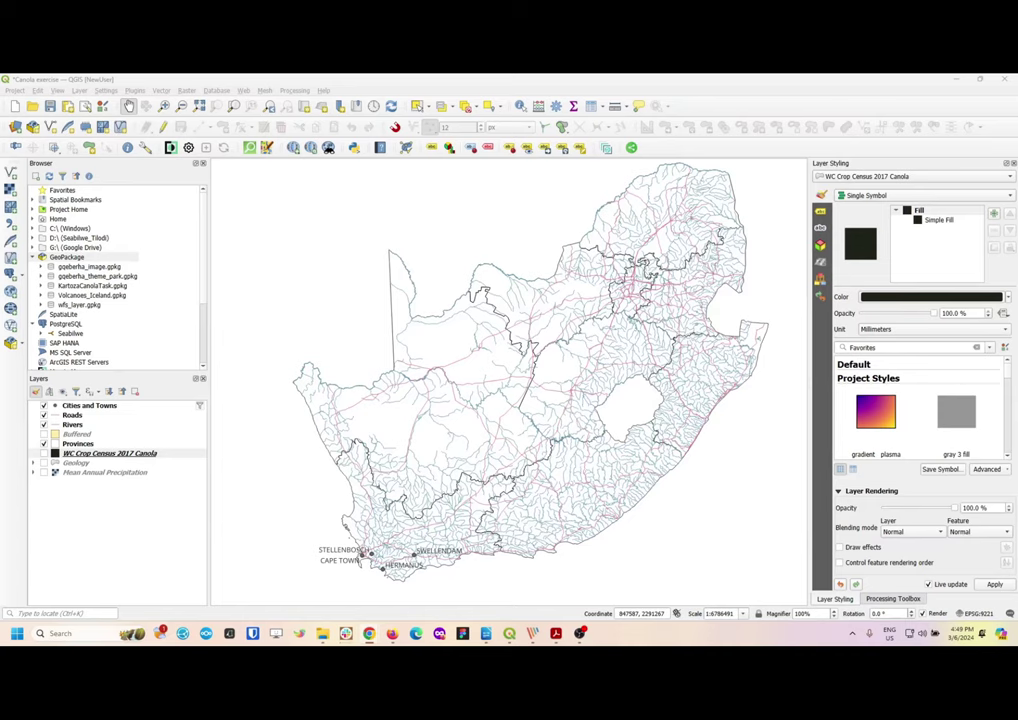
Switch to Firefox and open the Geographic Information Systems (GIS) Fundamentals for Educators course from the available courses
mouse_move(392, 633)
click(450, 572)
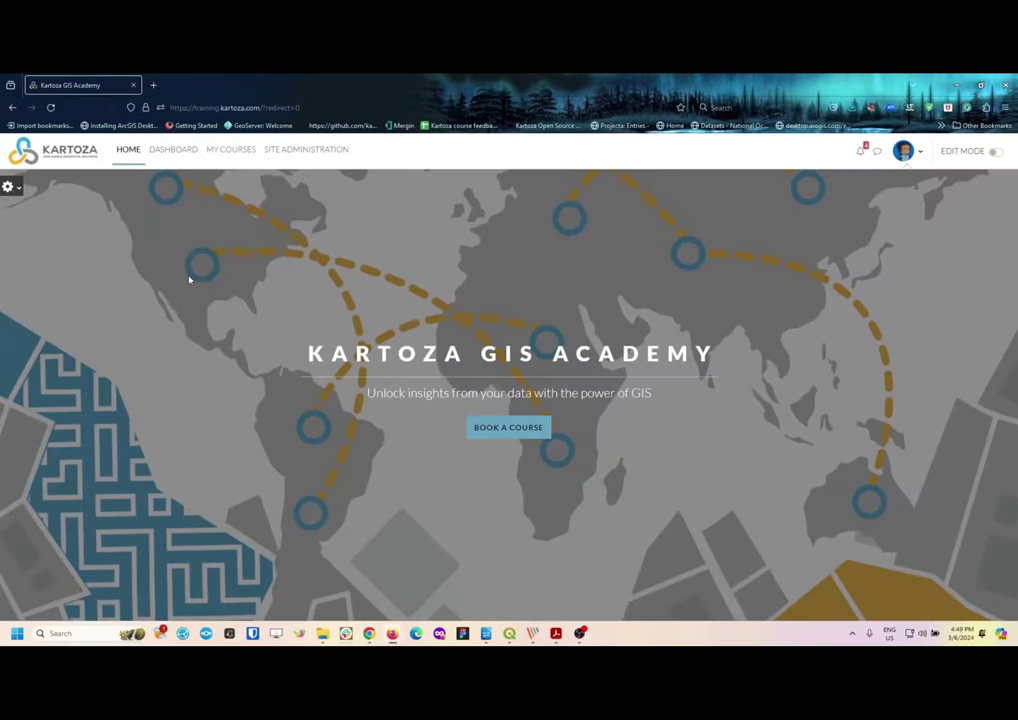
scroll(280, 318, down, 1)
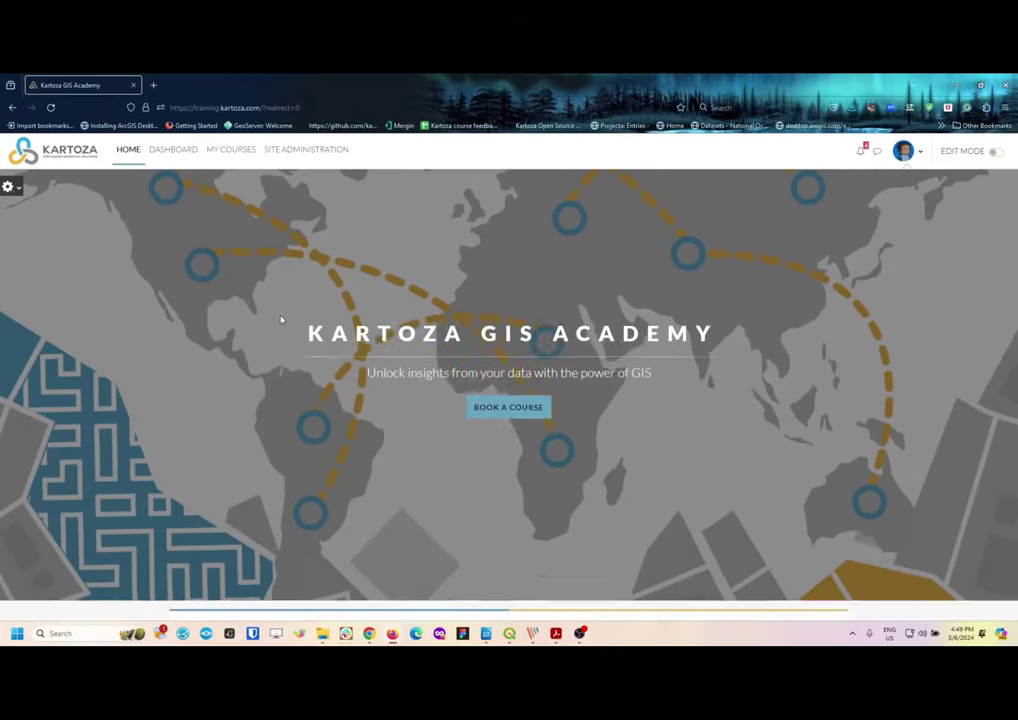
scroll(274, 319, down, 7)
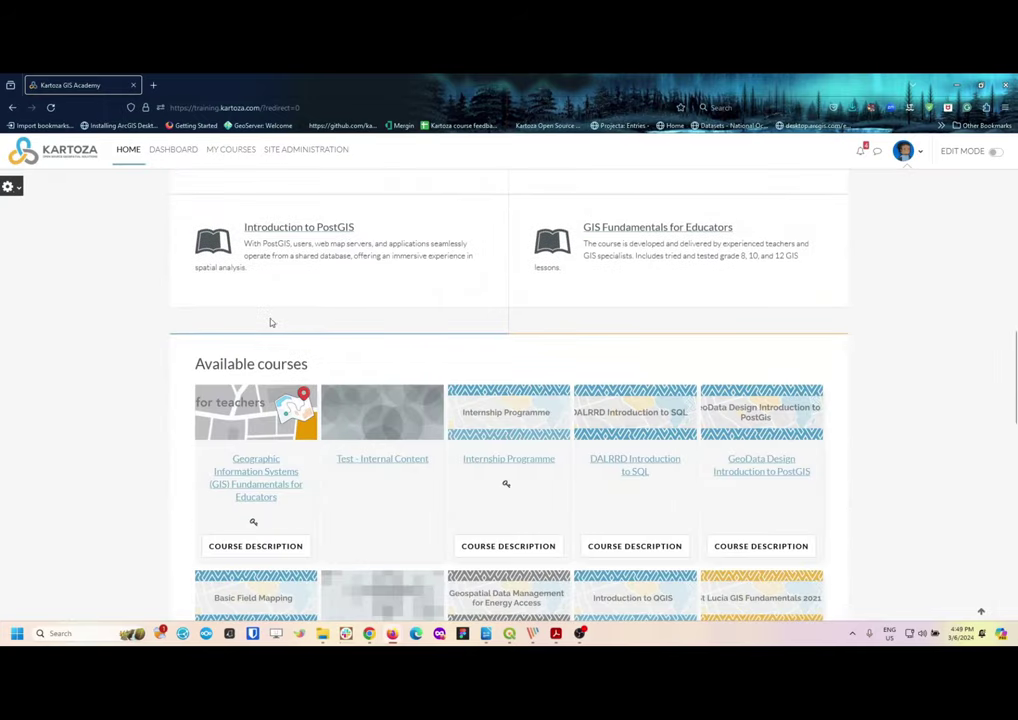
click(258, 482)
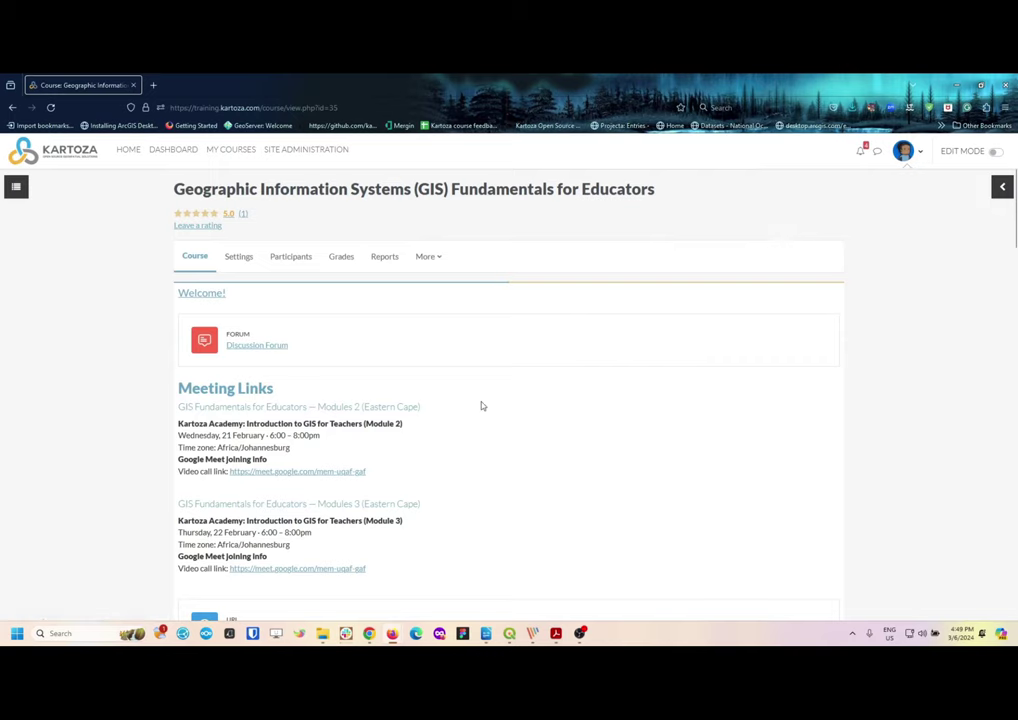
Look through the course's meeting links, forms and glossary, and open Module 1 - GIS Software Introduction
scroll(481, 406, down, 2)
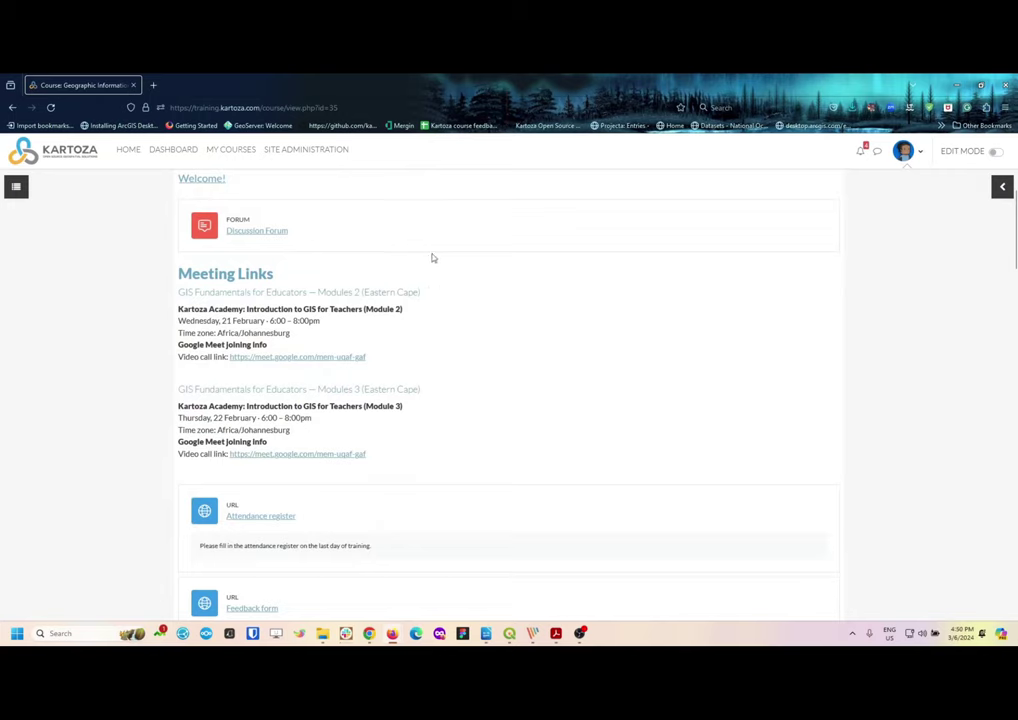
scroll(523, 305, up, 2)
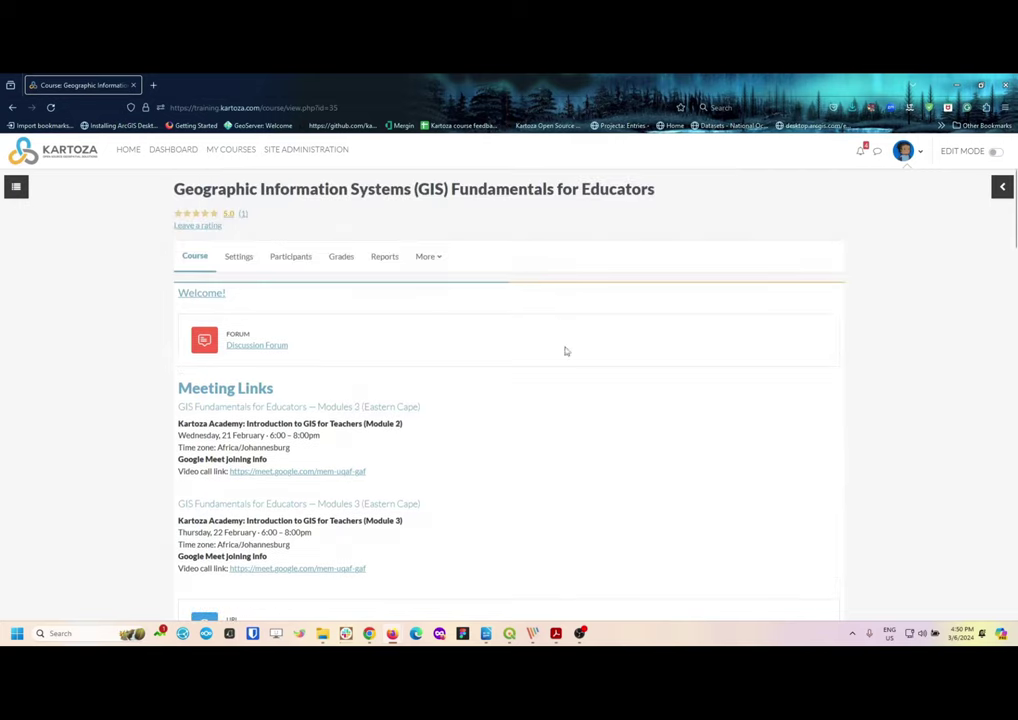
scroll(573, 368, down, 4)
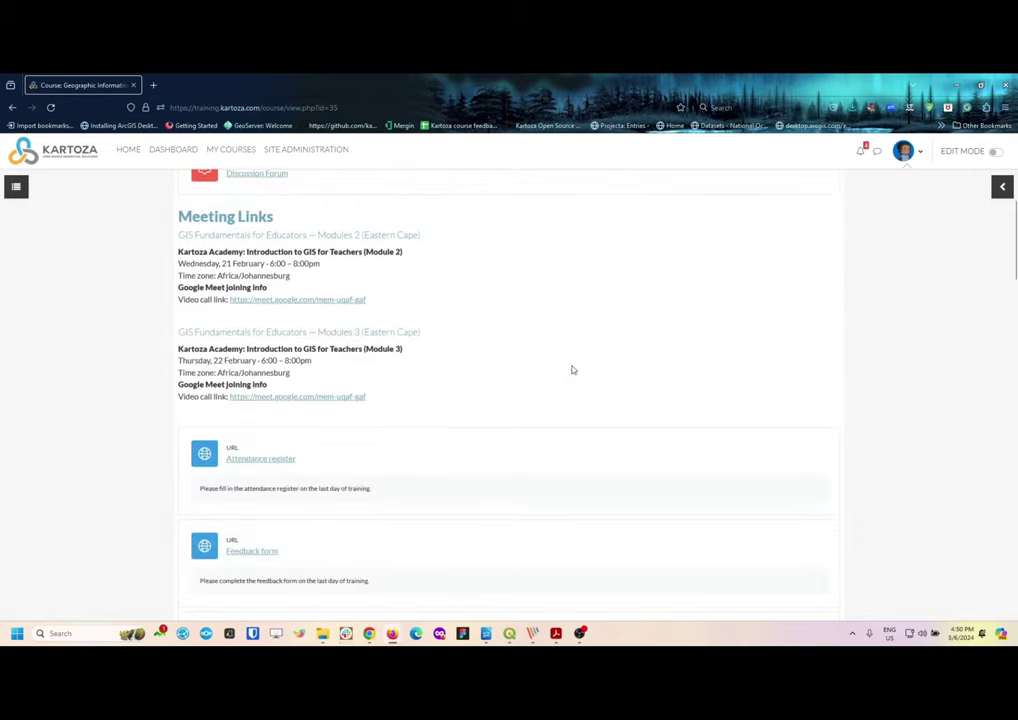
scroll(450, 334, down, 2)
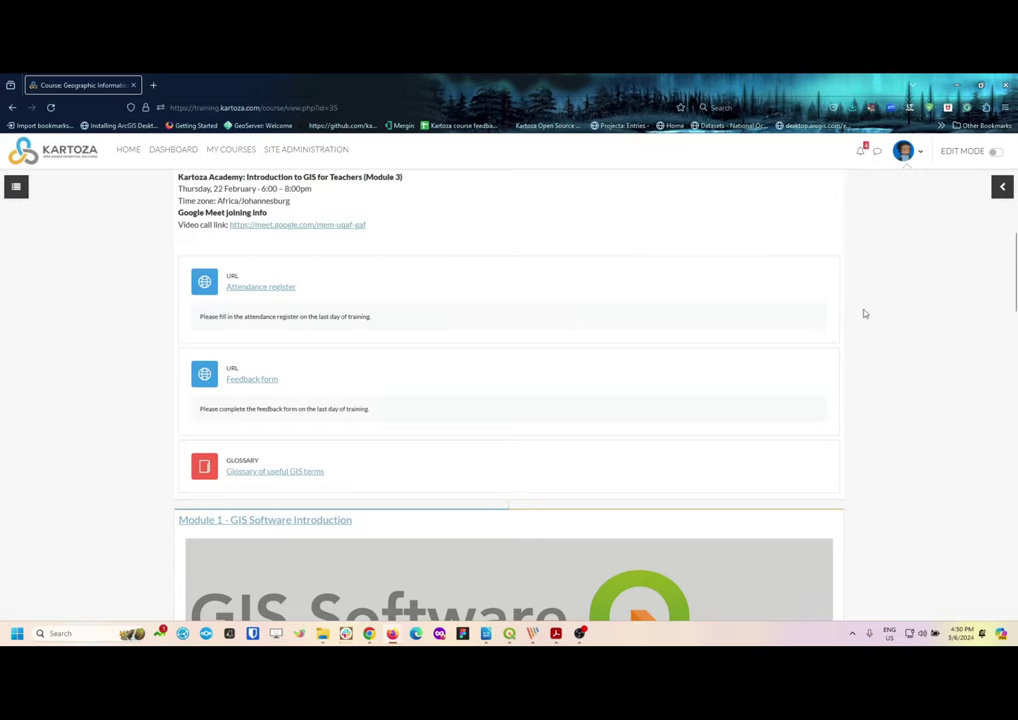
scroll(875, 315, down, 4)
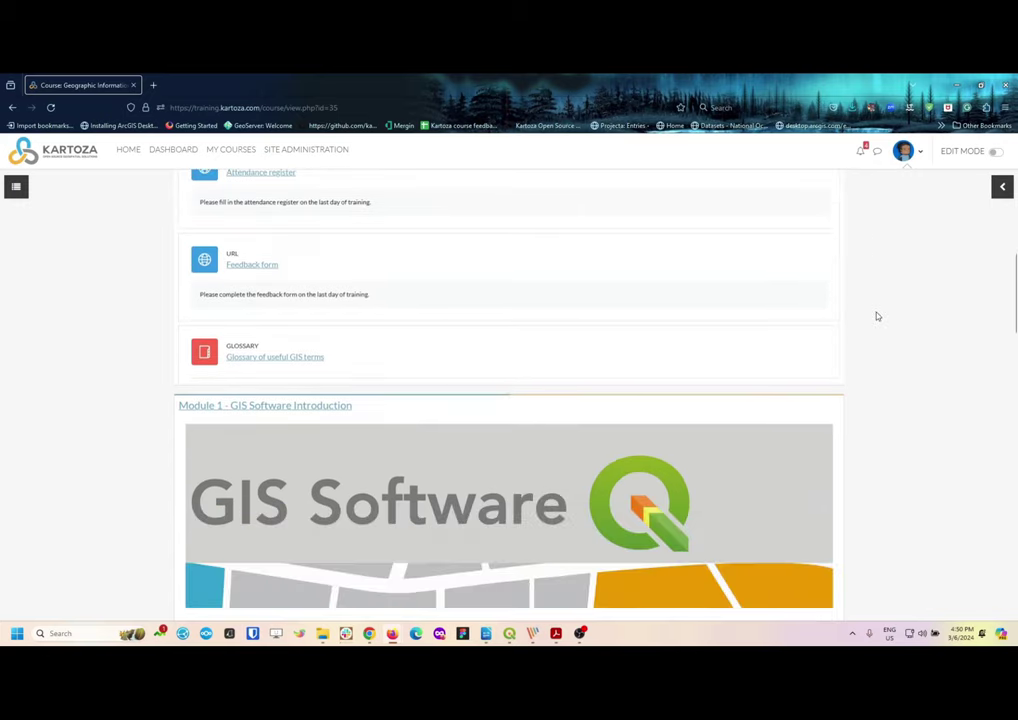
scroll(875, 320, down, 1)
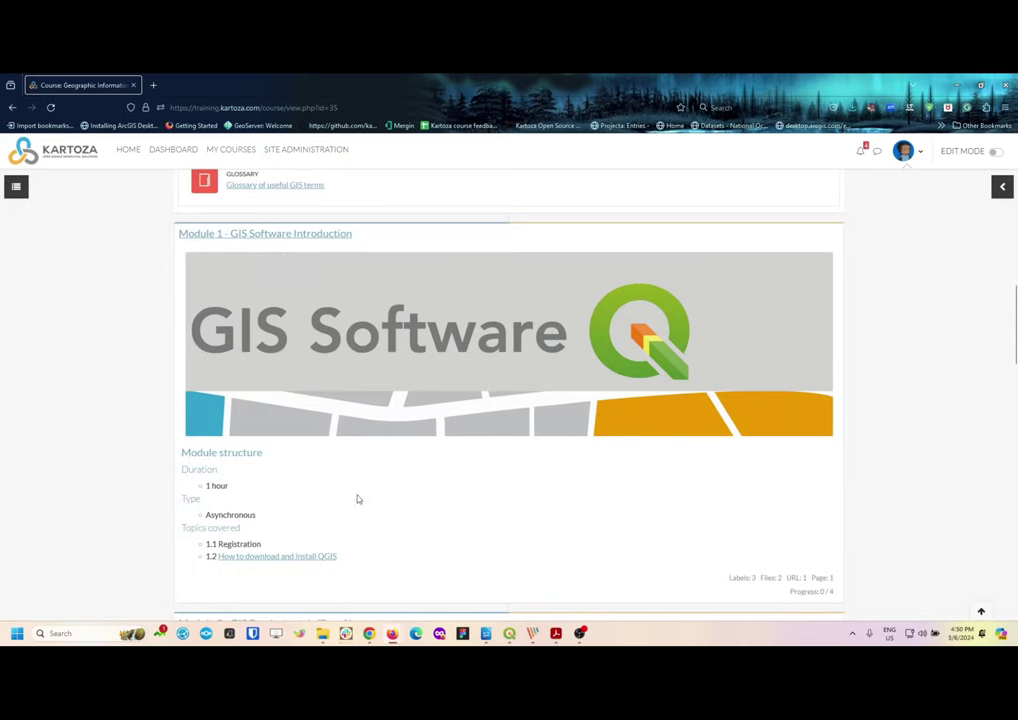
click(316, 236)
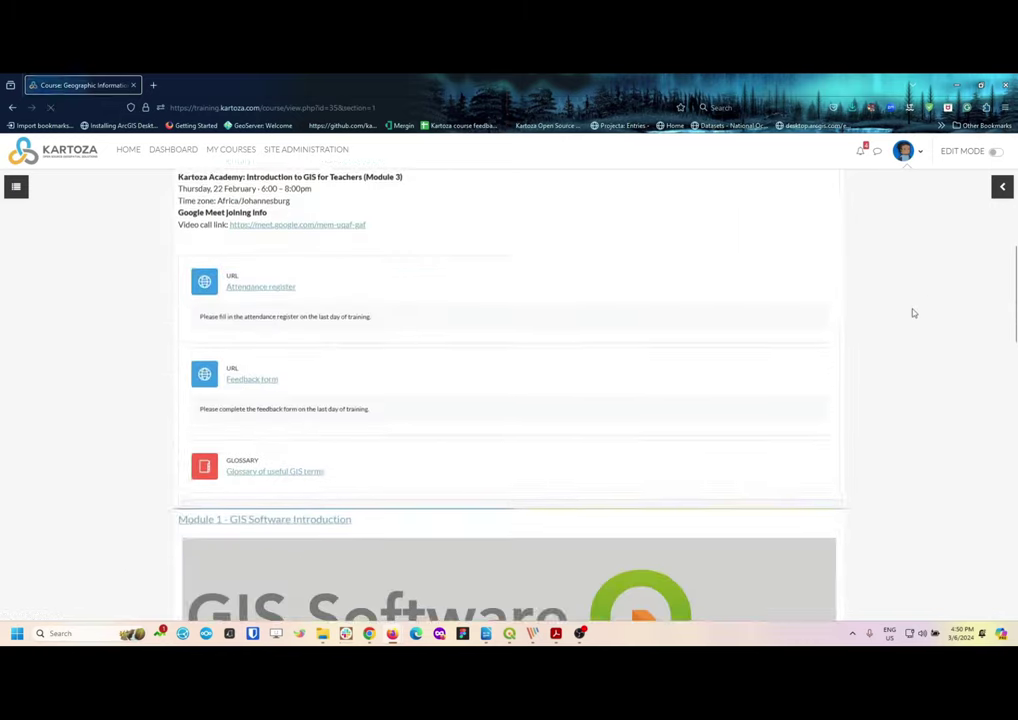
Examine the Module 1 material on registration and on downloading and installing QGIS, including the current QGIS versions
scroll(909, 323, down, 5)
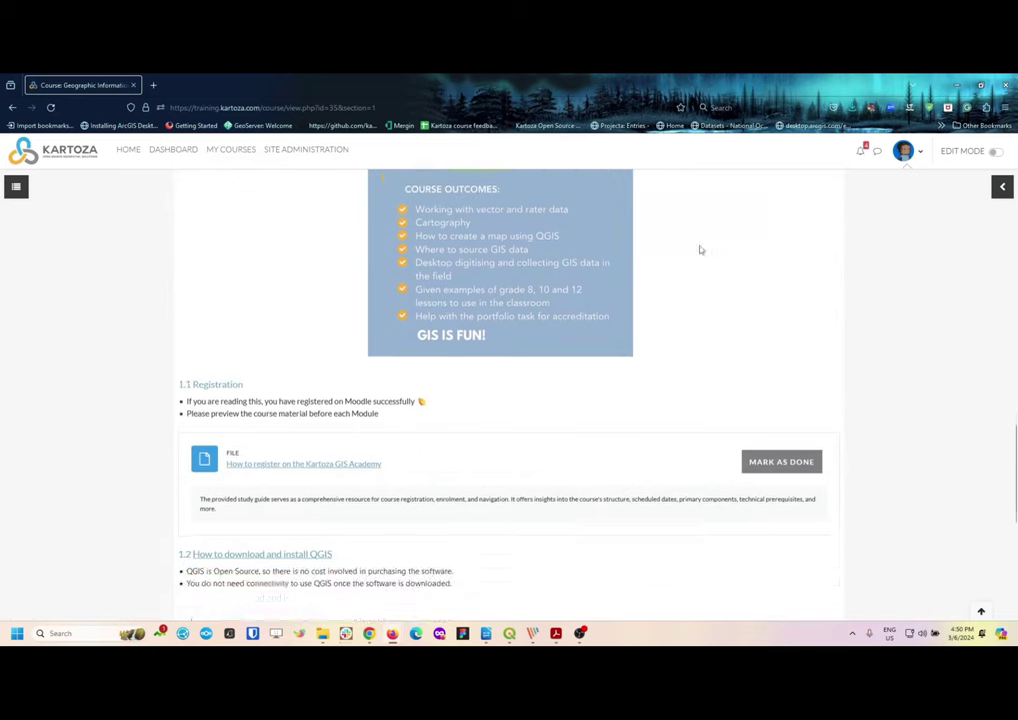
scroll(801, 272, down, 1)
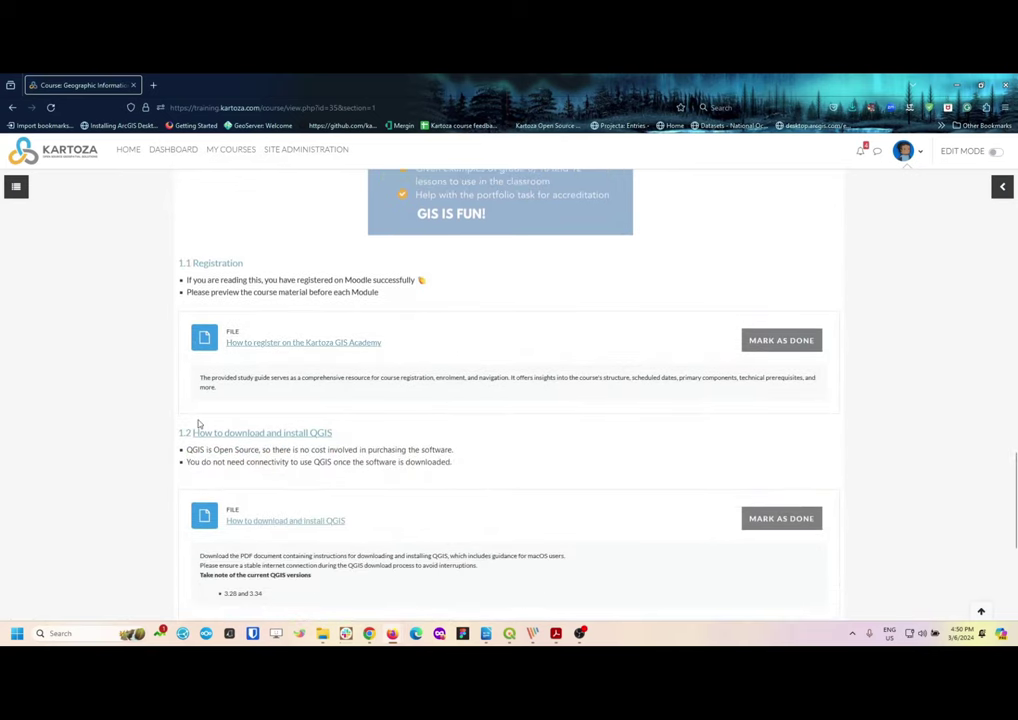
scroll(312, 374, down, 1)
scroll(312, 374, down, 3)
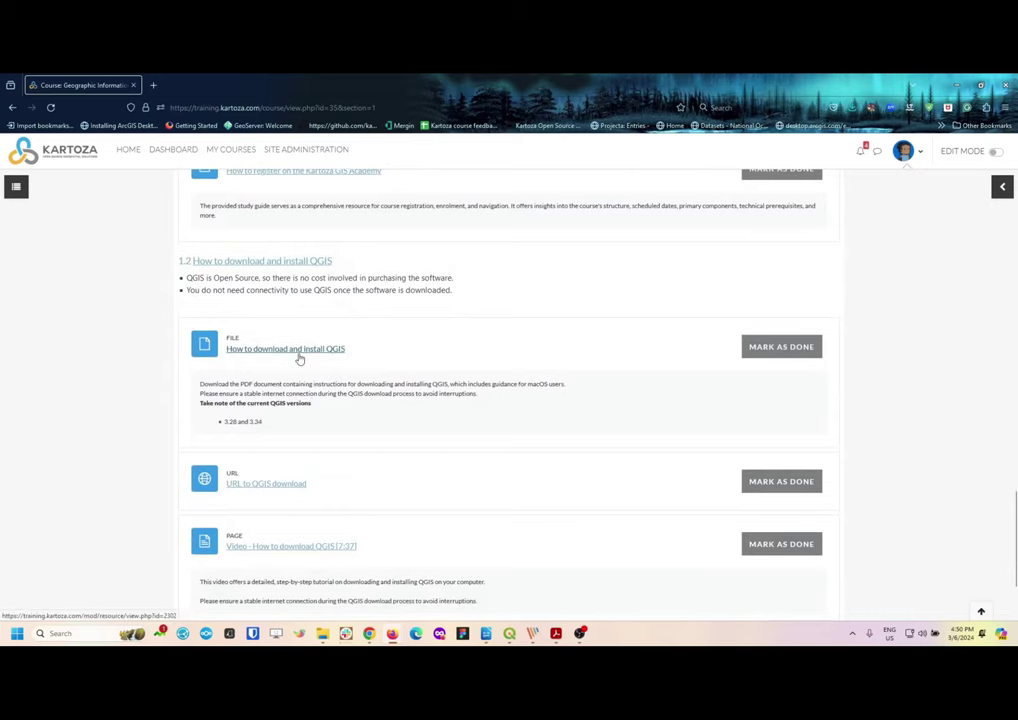
scroll(352, 370, down, 1)
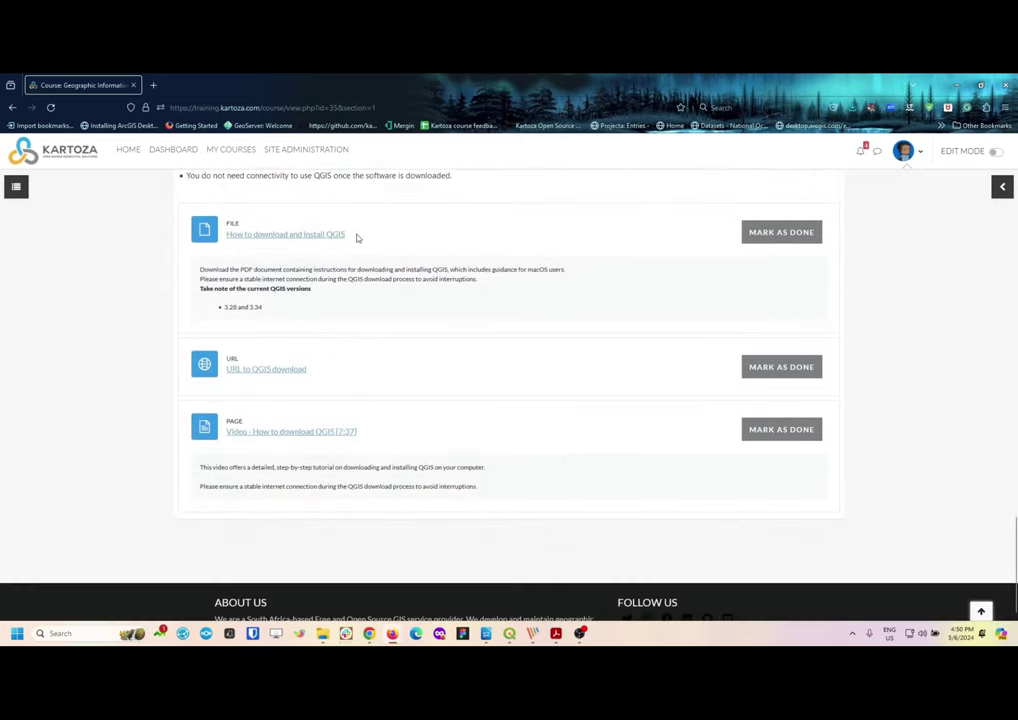
scroll(432, 268, up, 1)
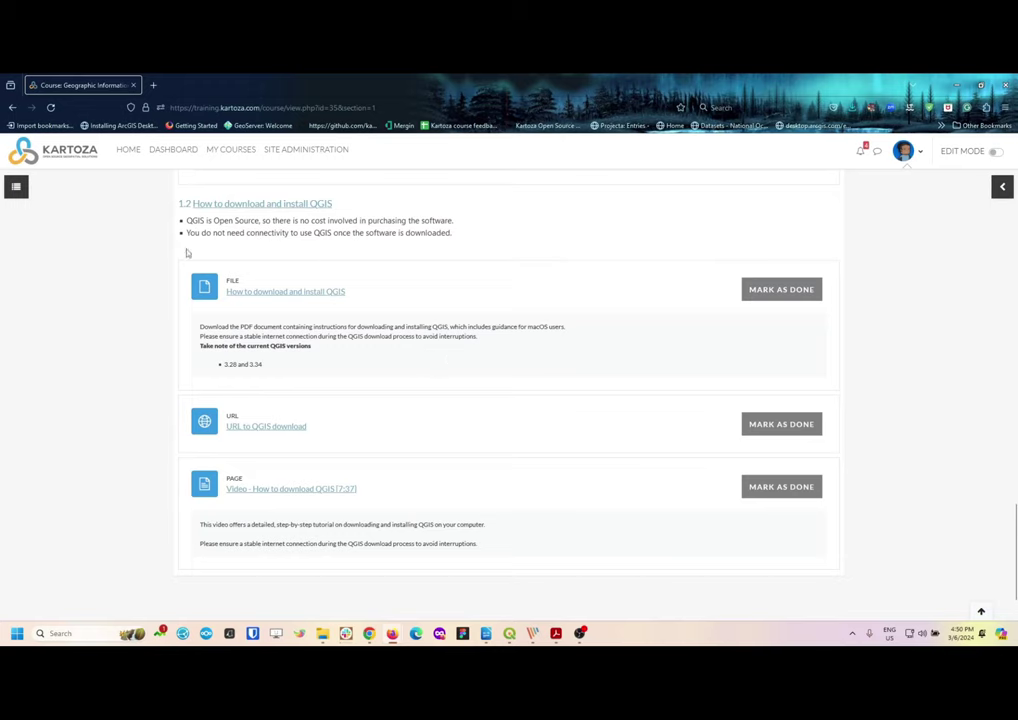
drag(225, 366, 263, 366)
click(282, 366)
Review the registration guide and course outcomes again, going back up to the Module 1 heading
scroll(574, 452, up, 2)
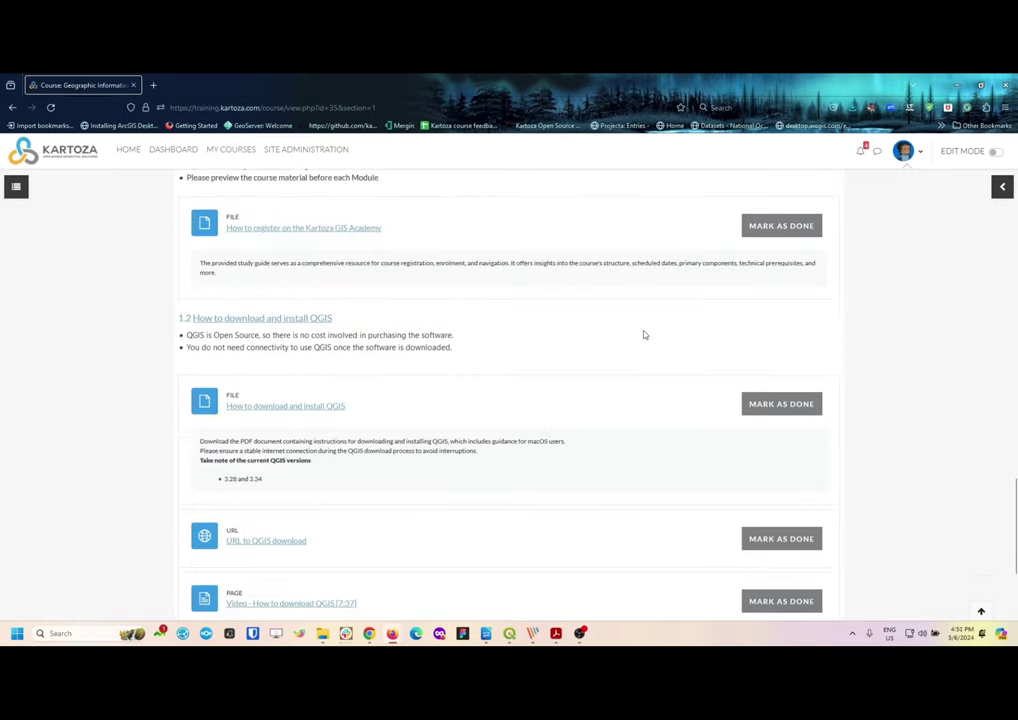
scroll(536, 411, up, 1)
scroll(536, 411, up, 2)
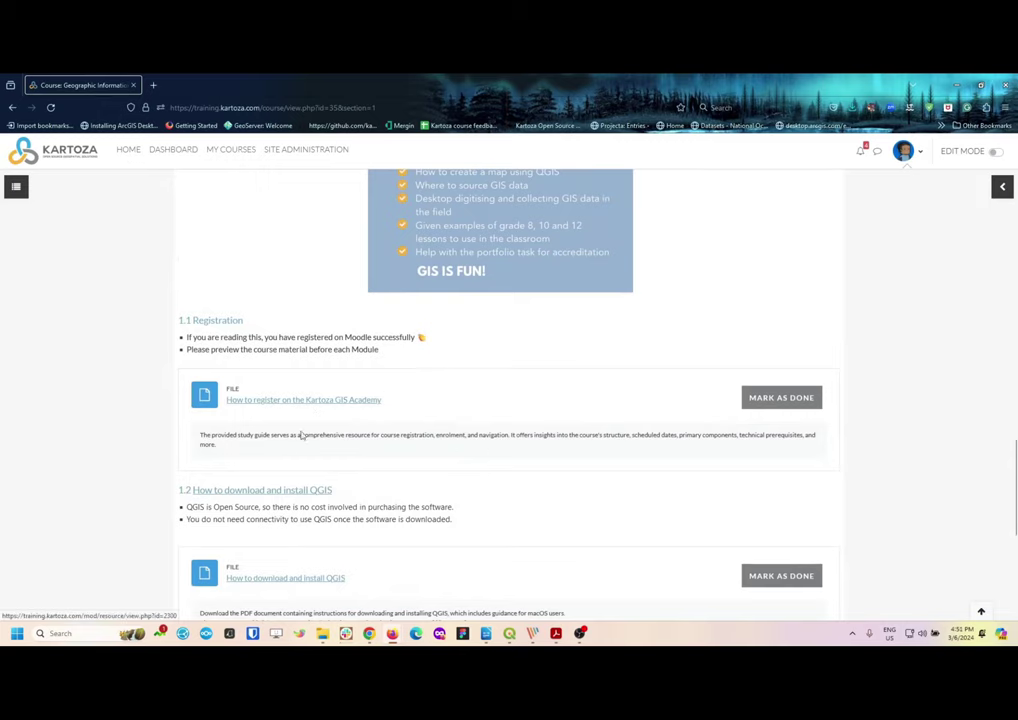
scroll(322, 450, up, 1)
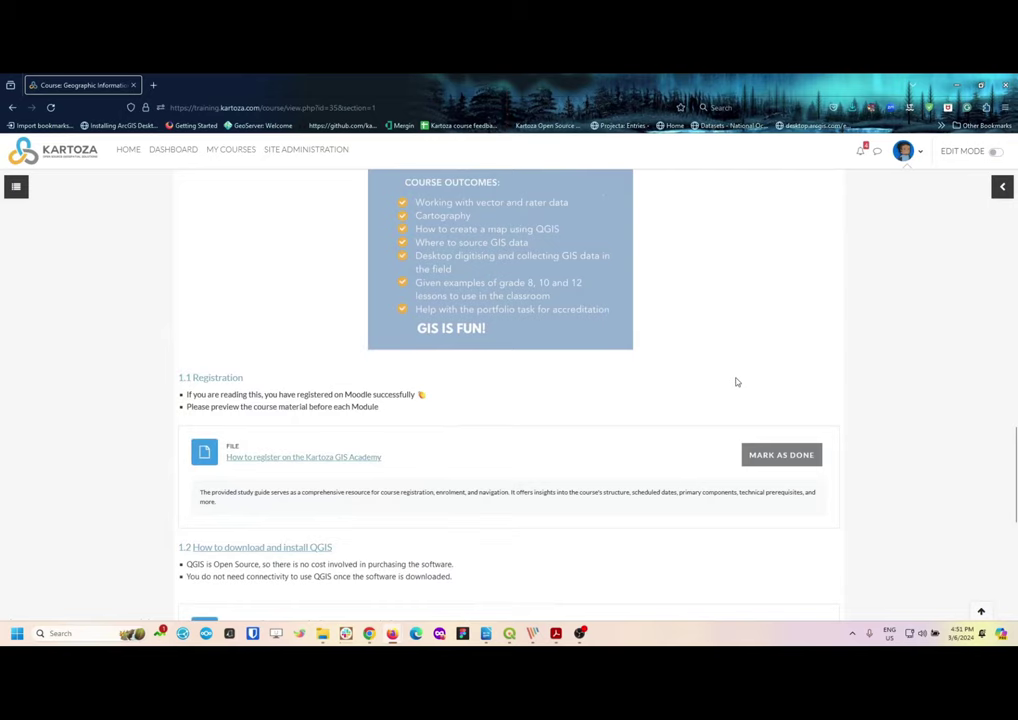
scroll(740, 290, up, 9)
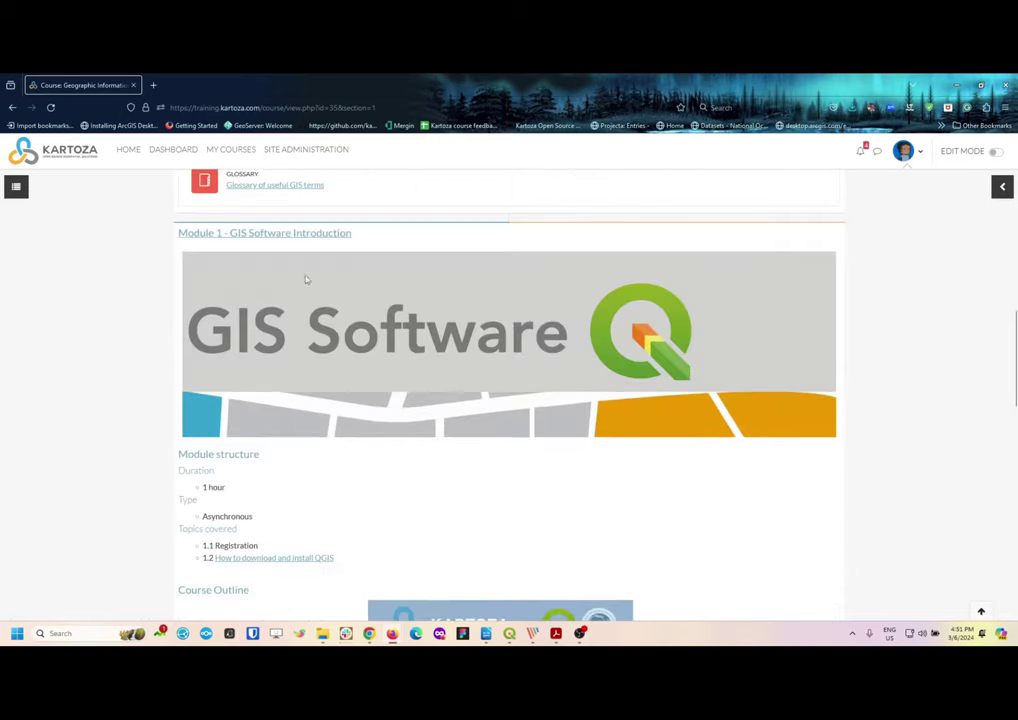
Show the course index, open Module 2, and examine its Introduction to QGIS and vector and raster data material
scroll(248, 253, up, 1)
click(16, 186)
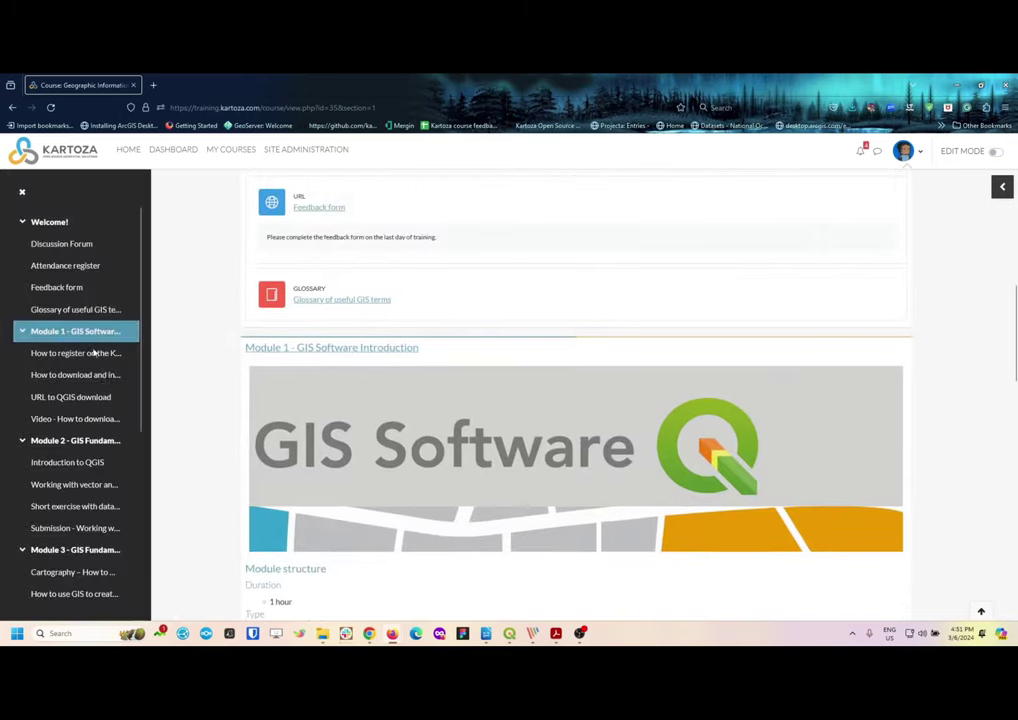
scroll(100, 375, down, 1)
click(75, 384)
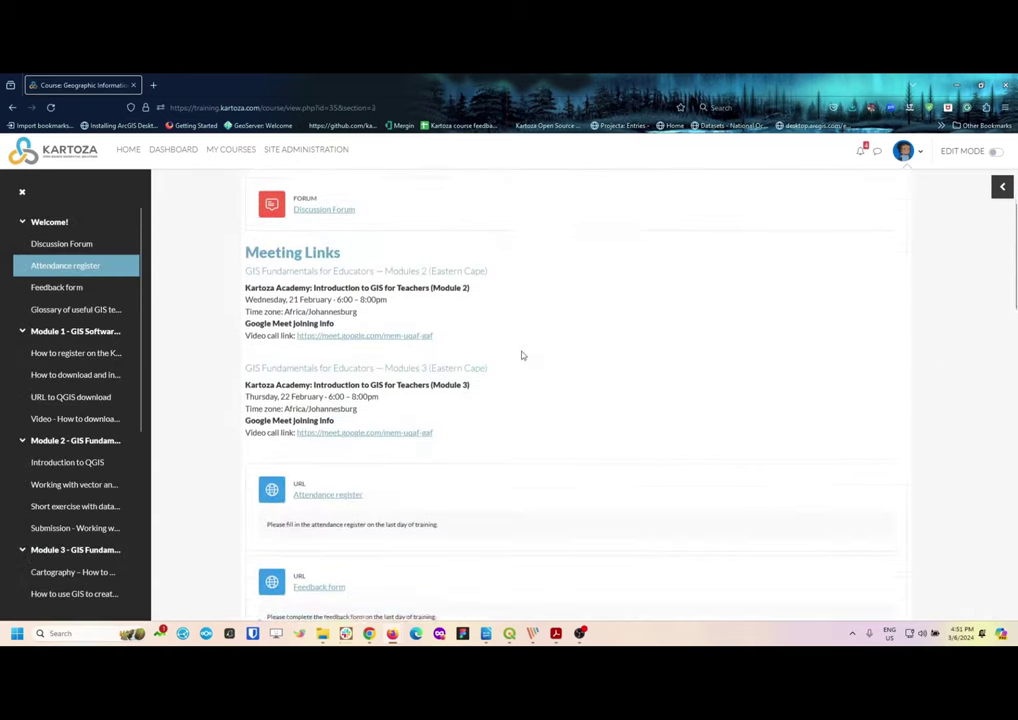
scroll(522, 359, down, 4)
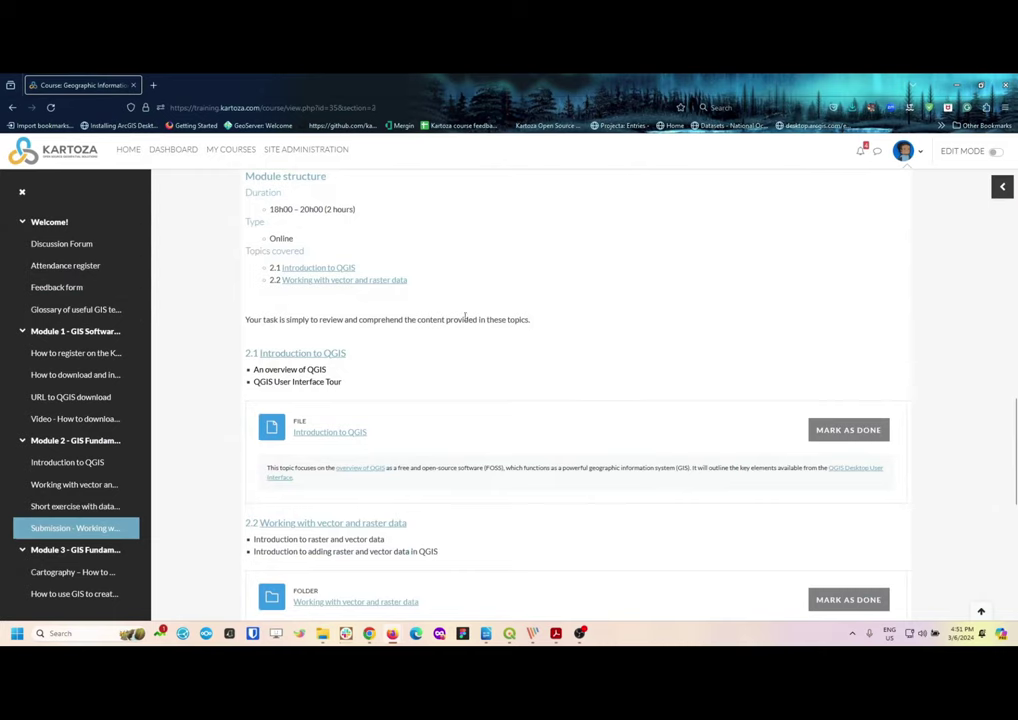
scroll(486, 322, down, 2)
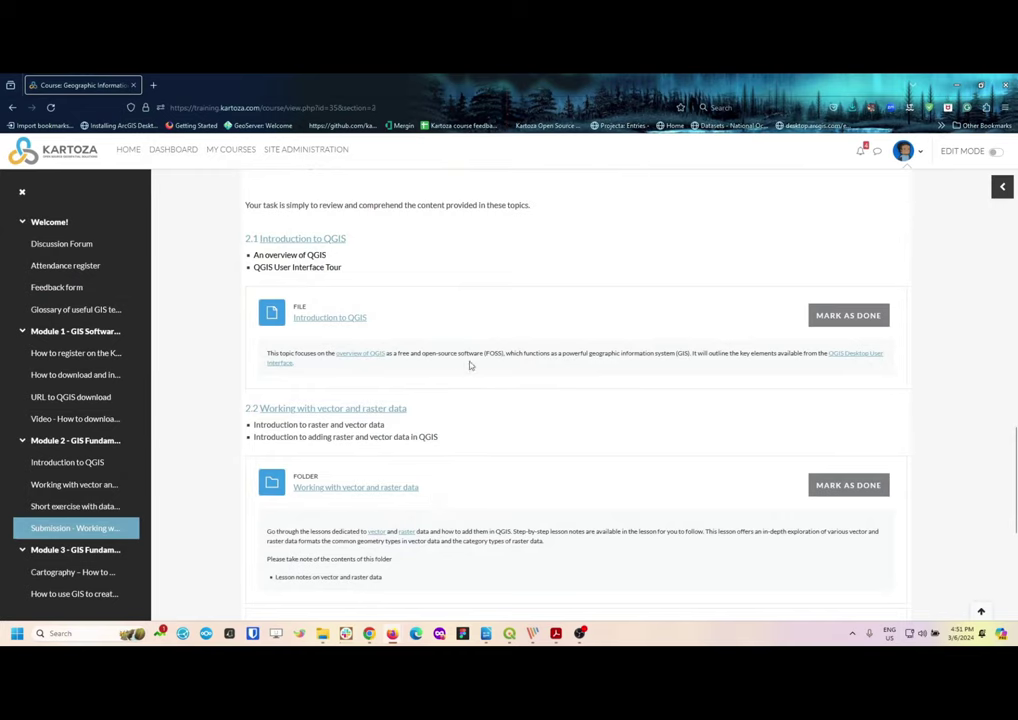
scroll(470, 365, down, 1)
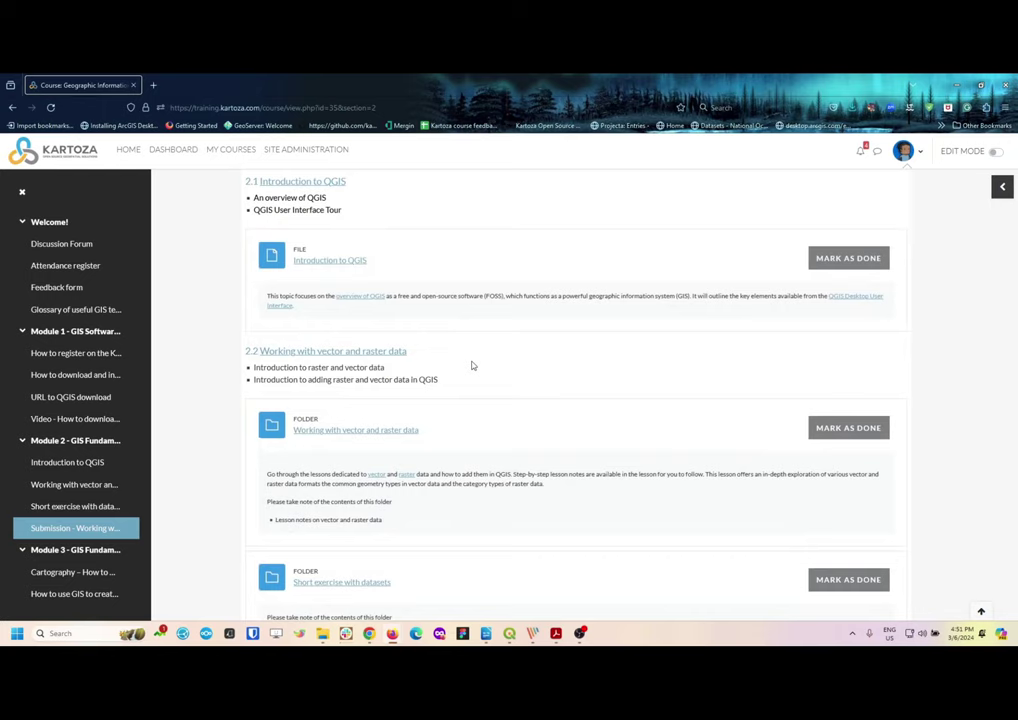
scroll(472, 366, down, 2)
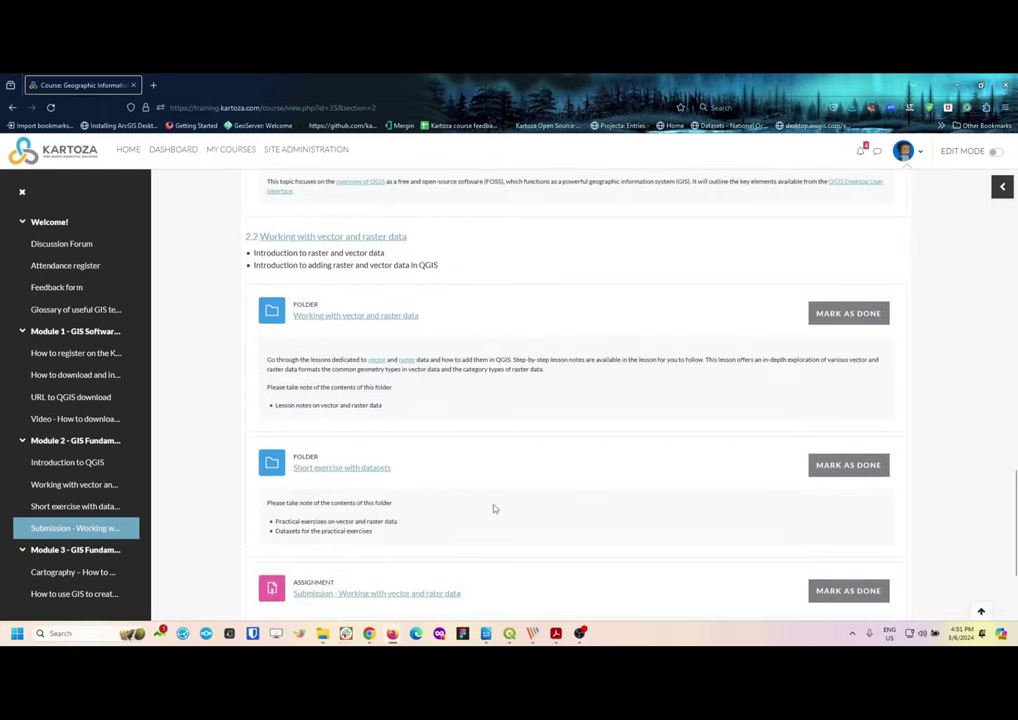
scroll(497, 442, down, 2)
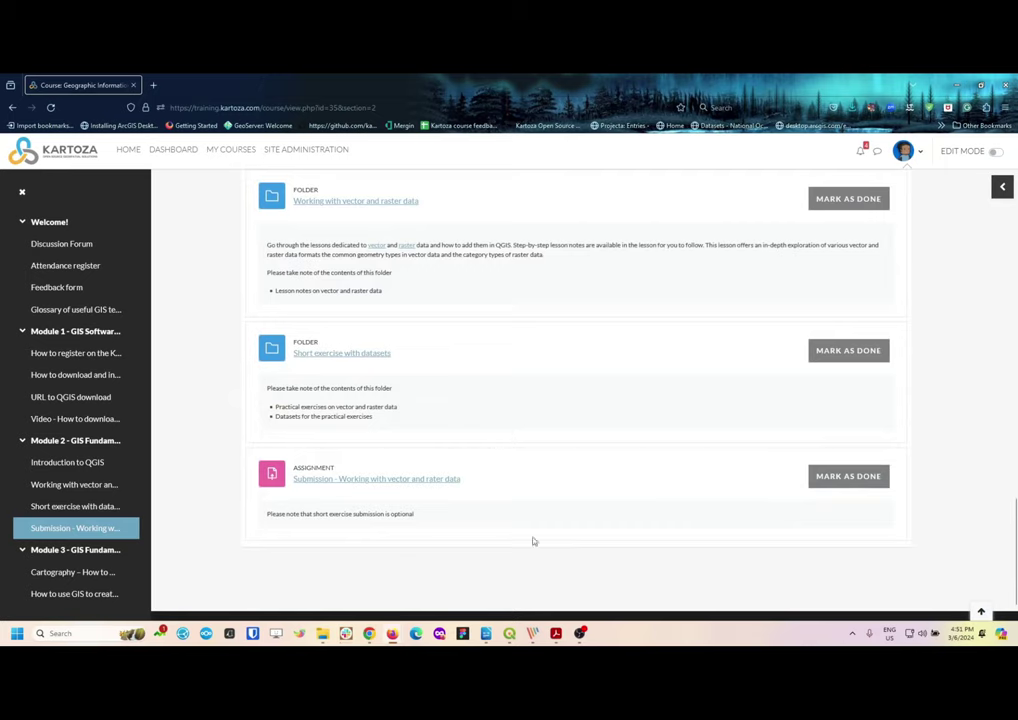
Open Module 3 - GIS Fundamentals (Part B) and examine its cartography, QGIS Print Layout and South Africa Map material
scroll(68, 500, down, 2)
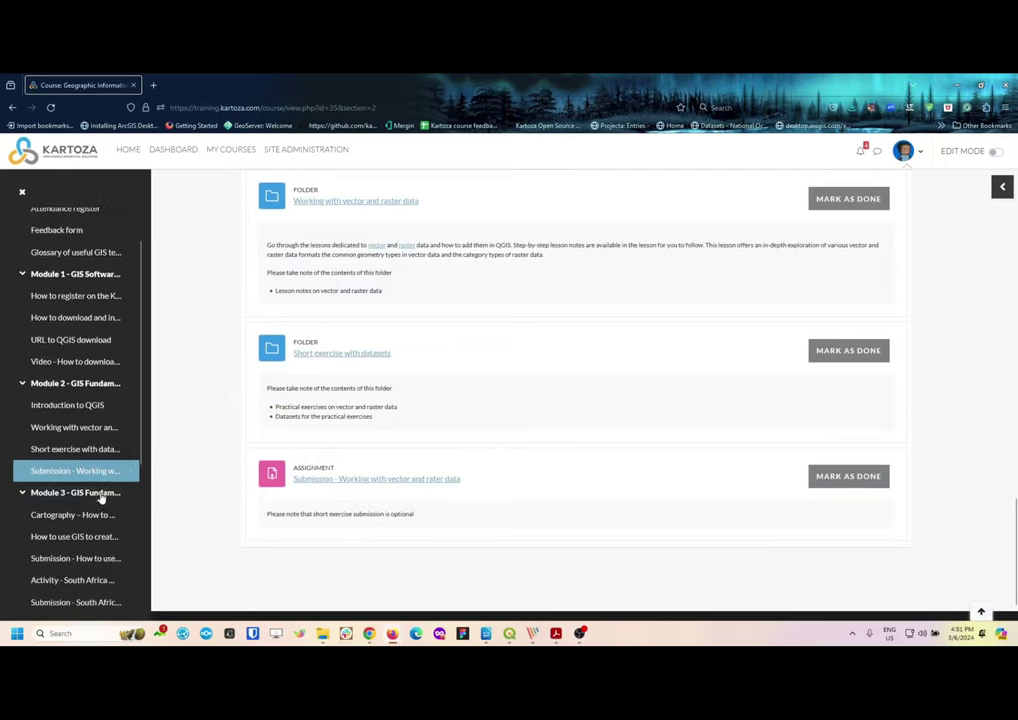
click(70, 493)
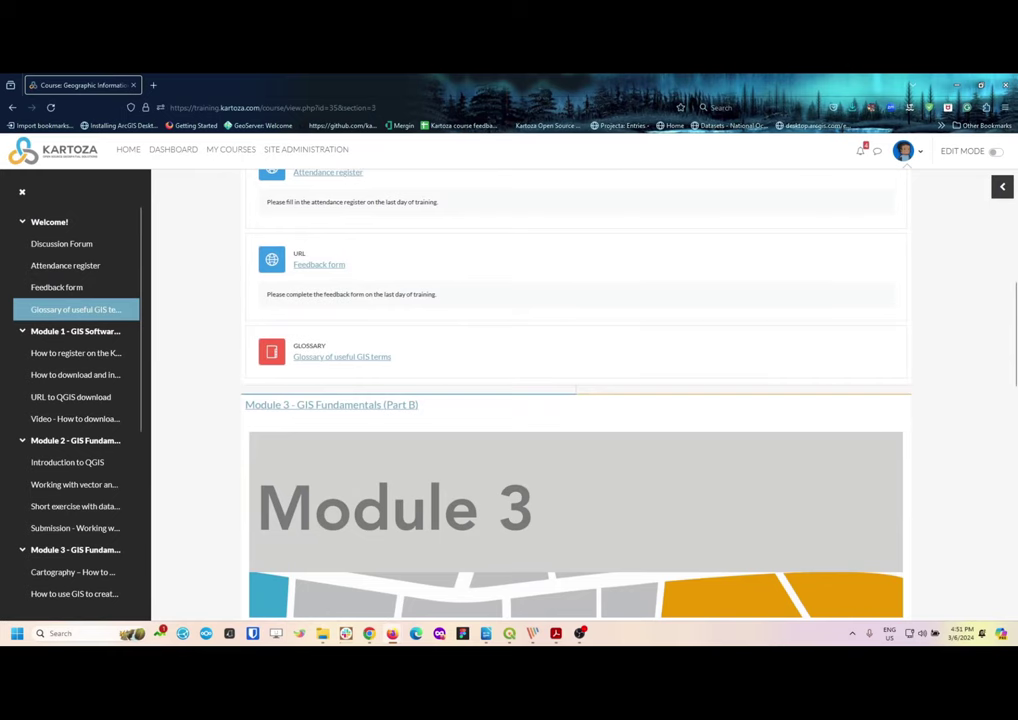
scroll(477, 399, down, 1)
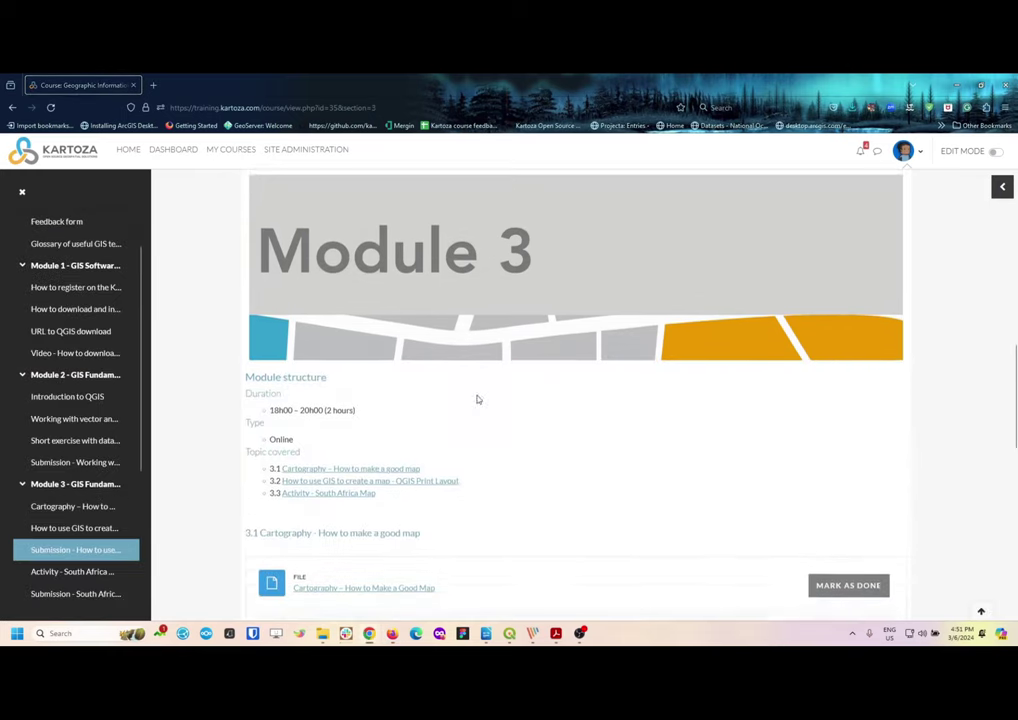
scroll(477, 399, down, 1)
scroll(561, 381, down, 1)
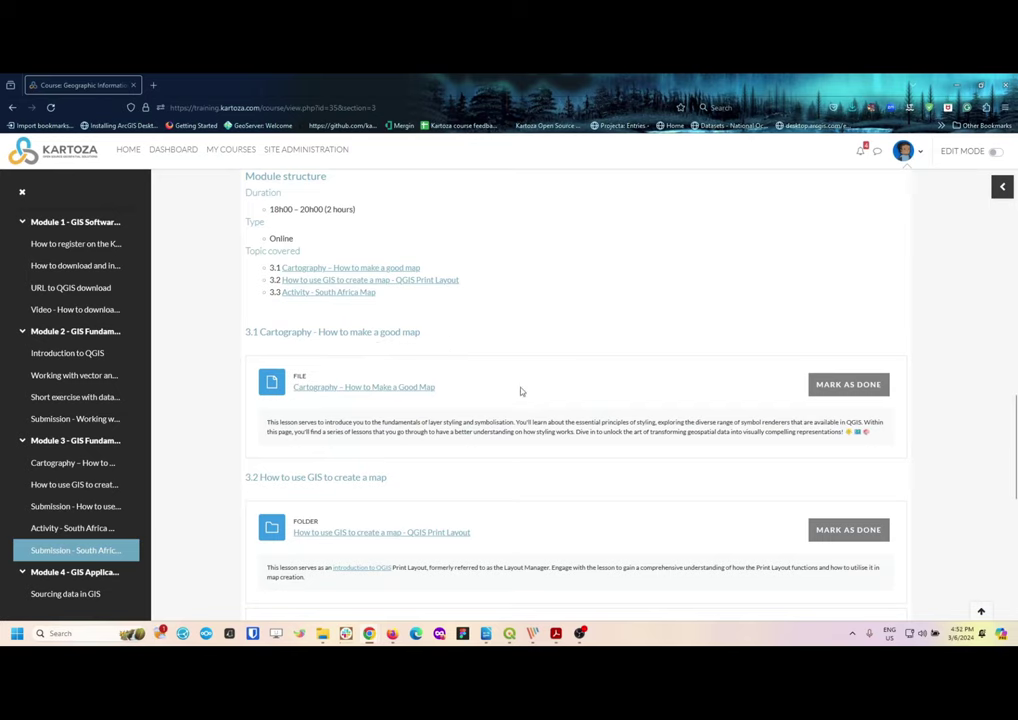
scroll(519, 383, down, 1)
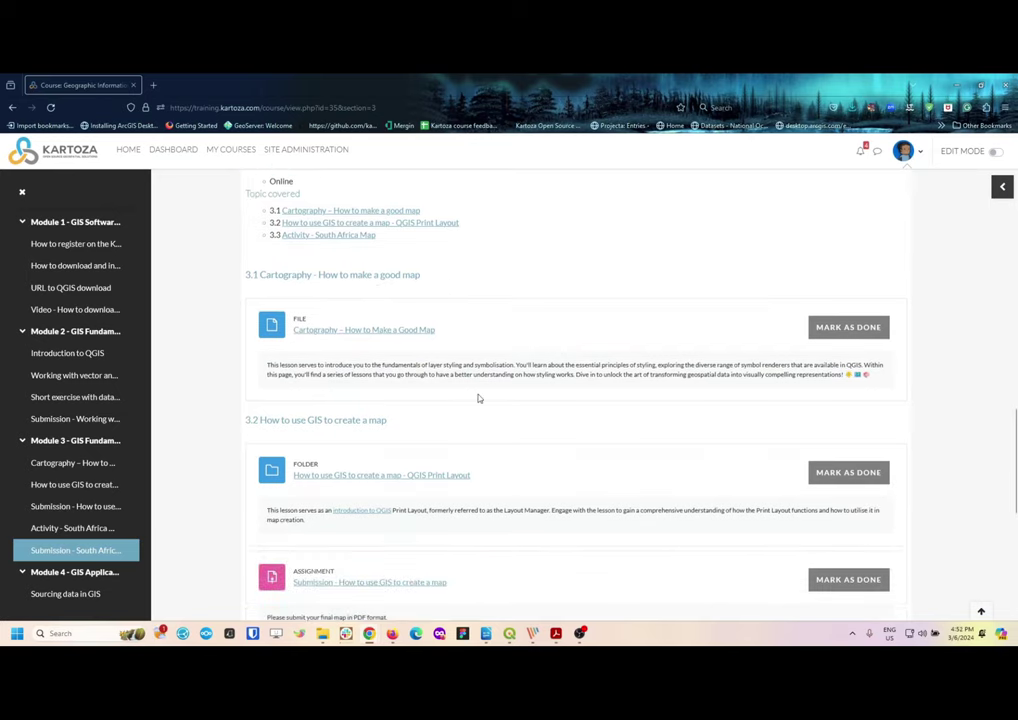
scroll(500, 384, down, 2)
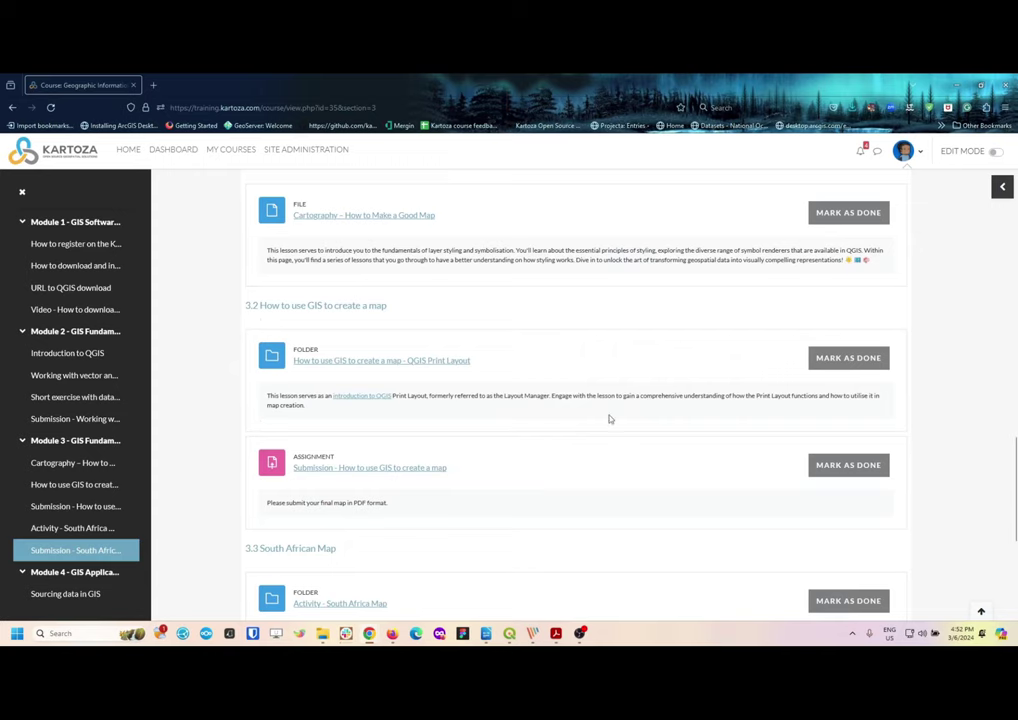
scroll(645, 414, down, 1)
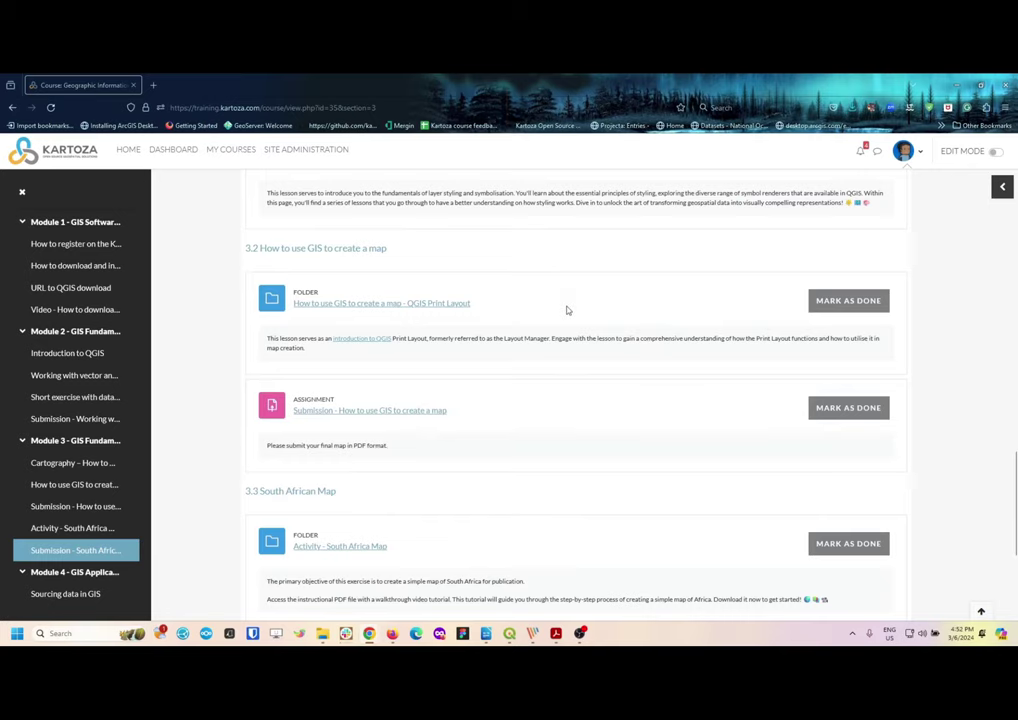
scroll(520, 360, down, 3)
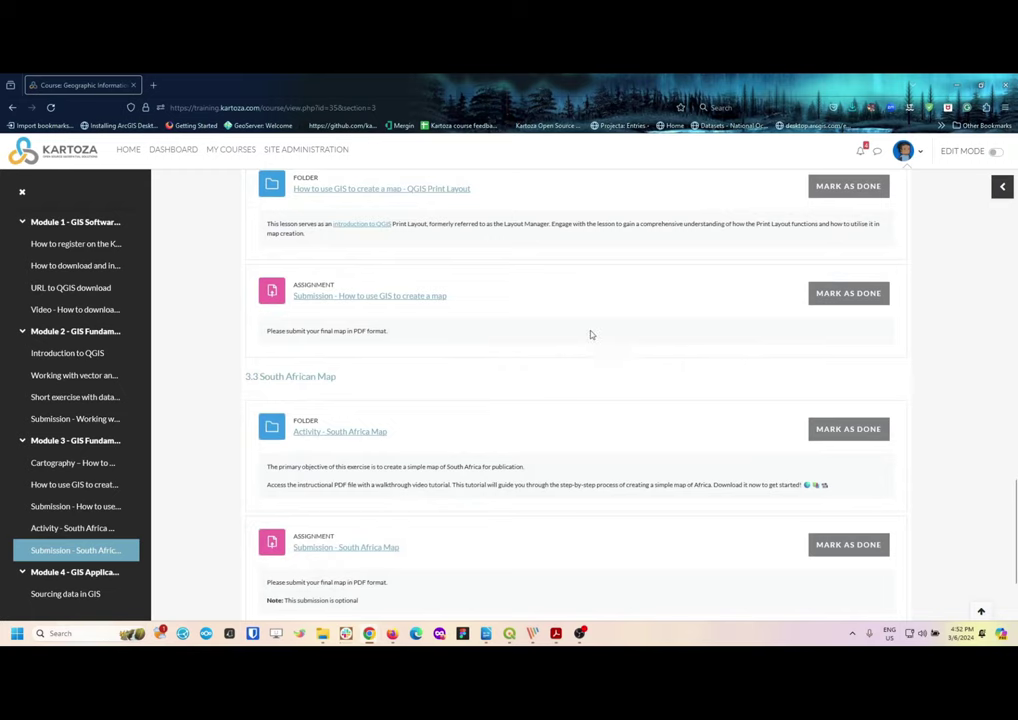
scroll(591, 334, down, 3)
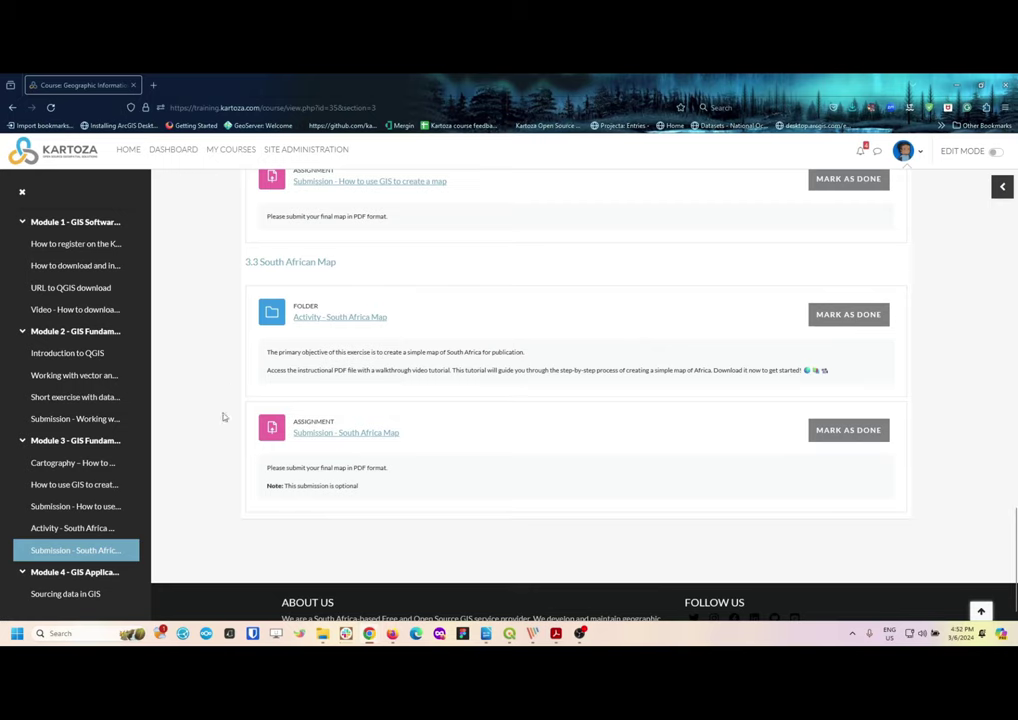
Open Module 4 - GIS Application and look through its topics, data sourcing resources and school map section
scroll(90, 467, down, 1)
scroll(90, 467, down, 2)
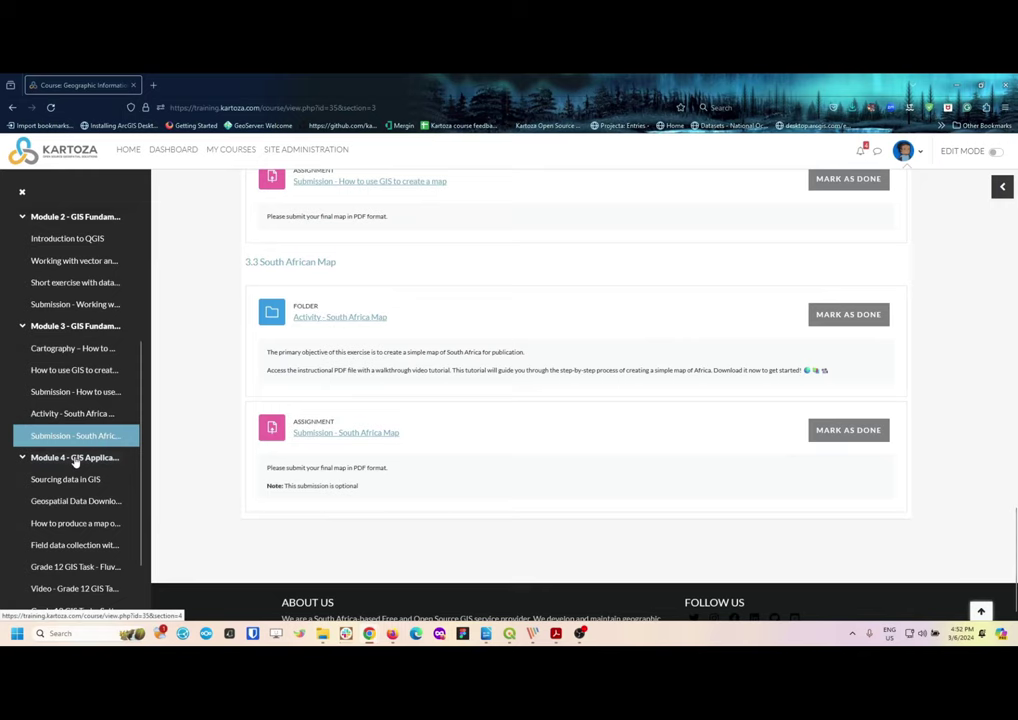
click(75, 463)
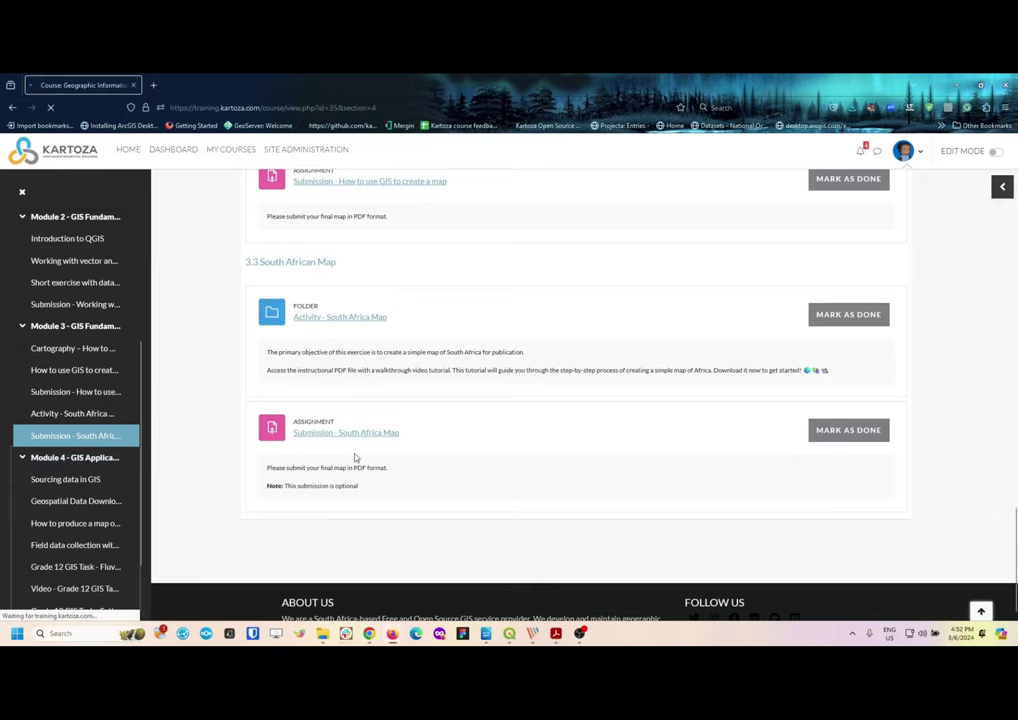
scroll(502, 405, down, 15)
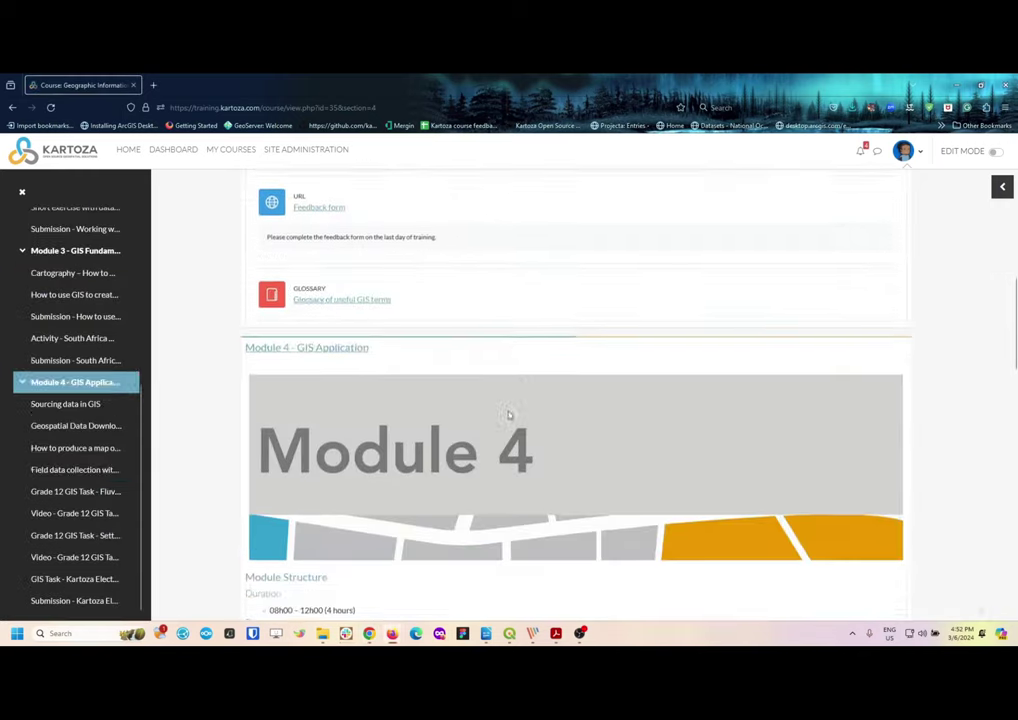
scroll(538, 445, down, 3)
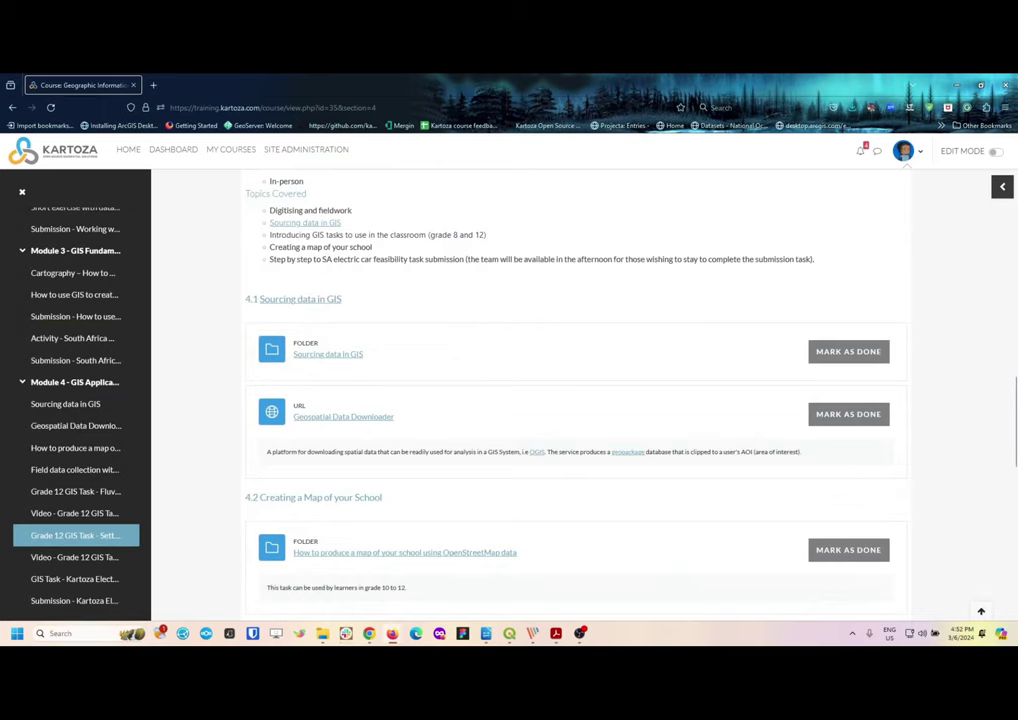
scroll(418, 404, down, 2)
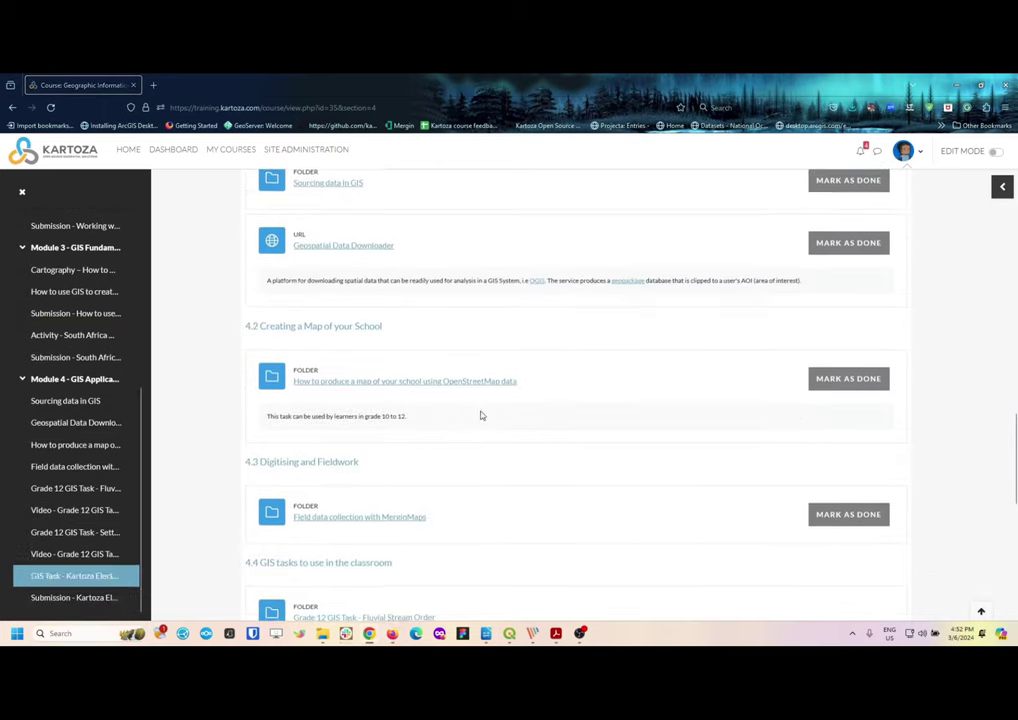
scroll(480, 415, up, 1)
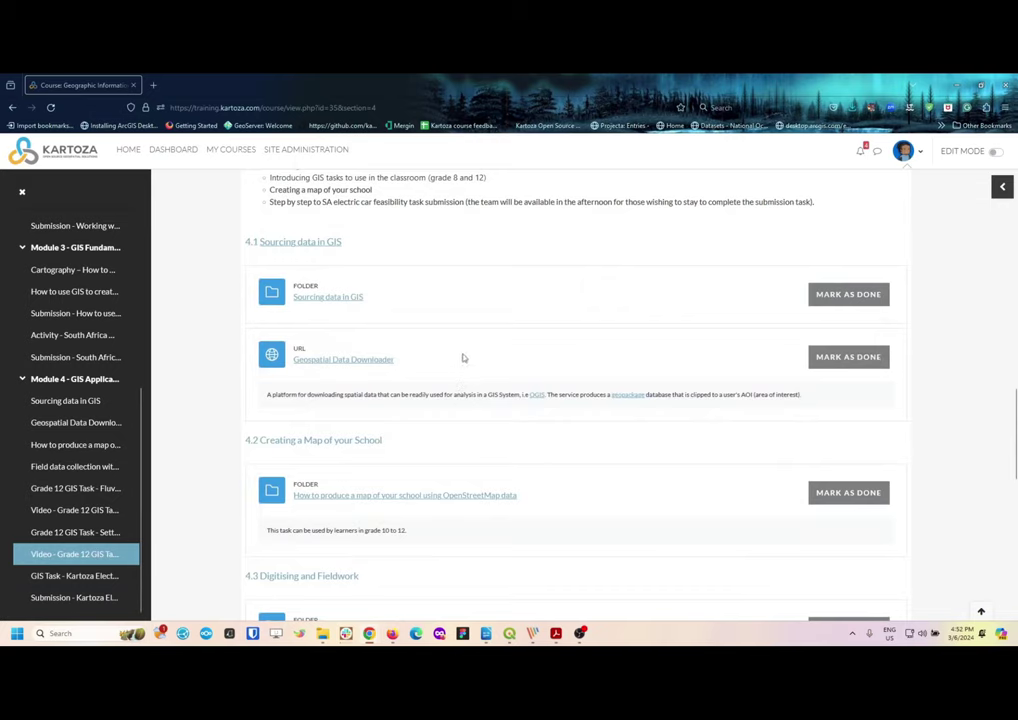
scroll(500, 370, down, 1)
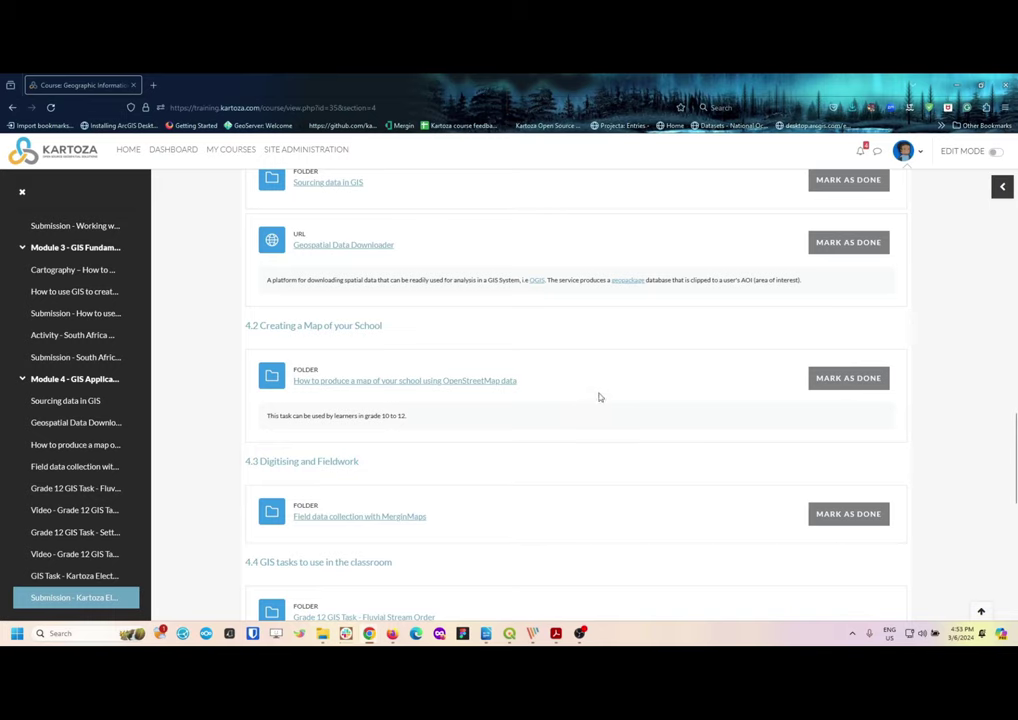
Examine the Module 4 sections on digitising and fieldwork, classroom GIS tasks and the Kartoza Electric Car portfolio task
scroll(607, 403, down, 2)
scroll(330, 311, down, 1)
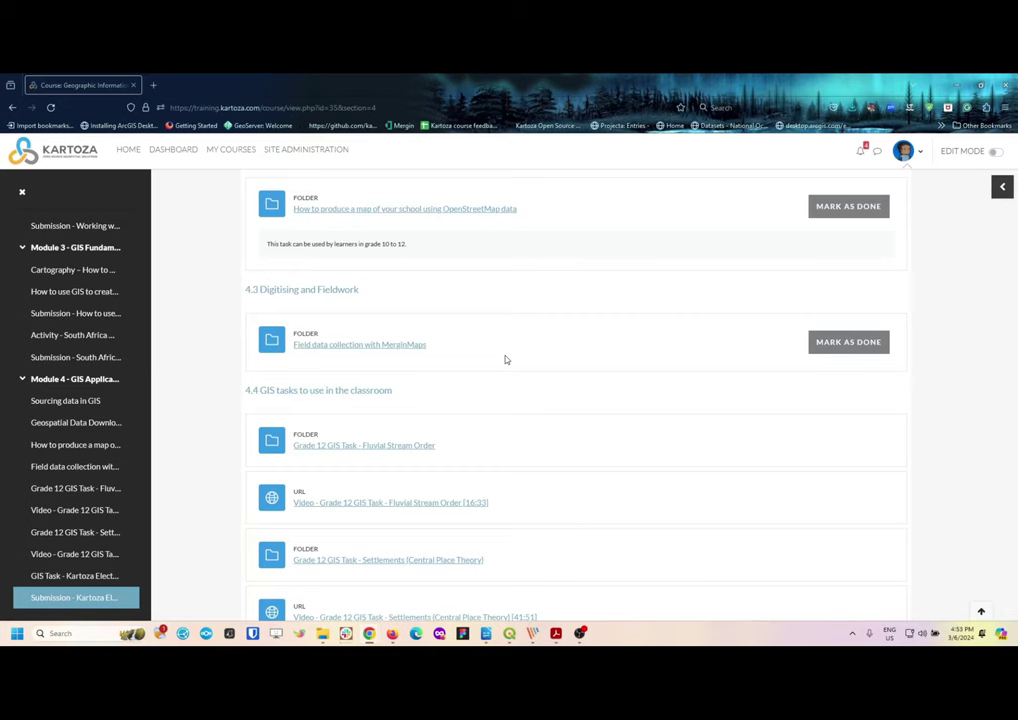
scroll(506, 359, down, 2)
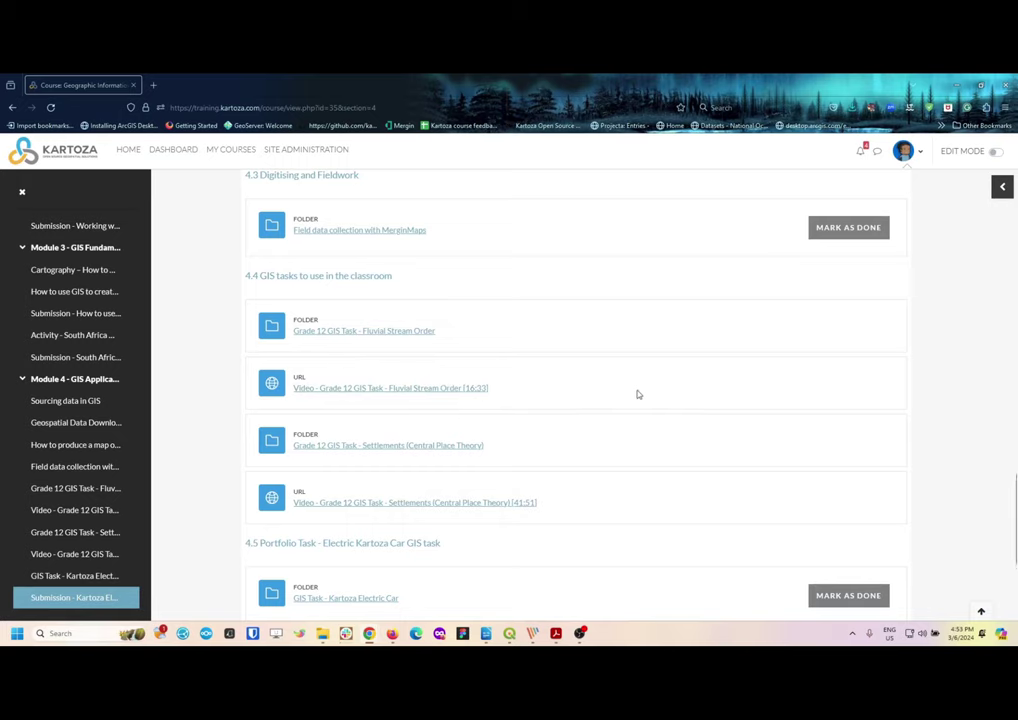
scroll(636, 394, down, 3)
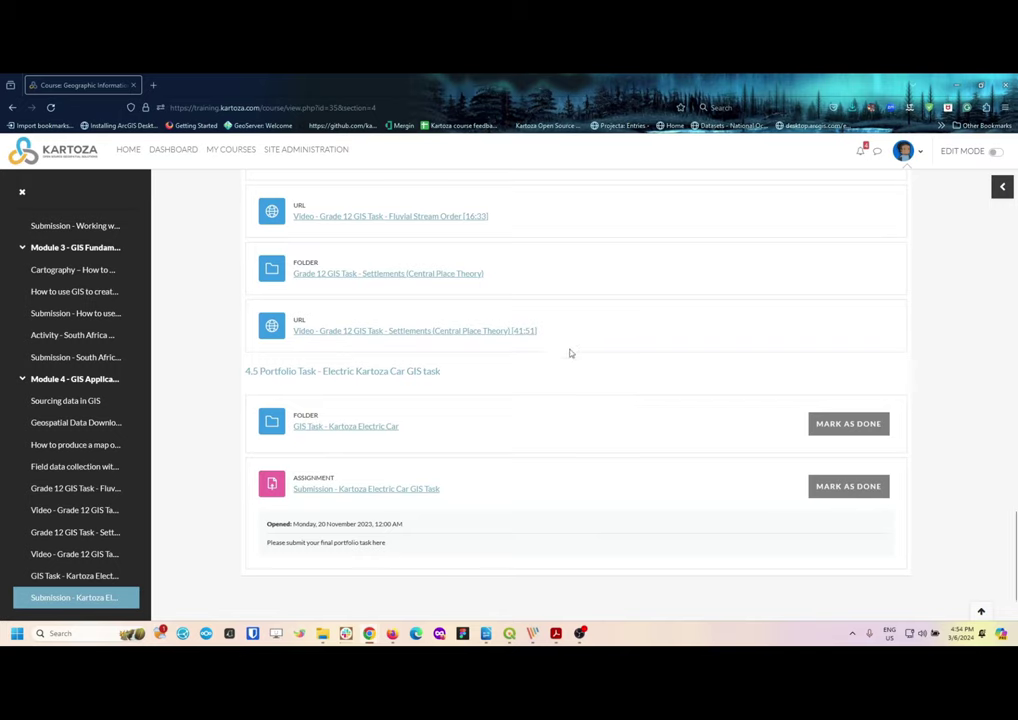
scroll(568, 360, down, 2)
Go back up to the course title and its Welcome section with the meeting links
scroll(509, 375, up, 15)
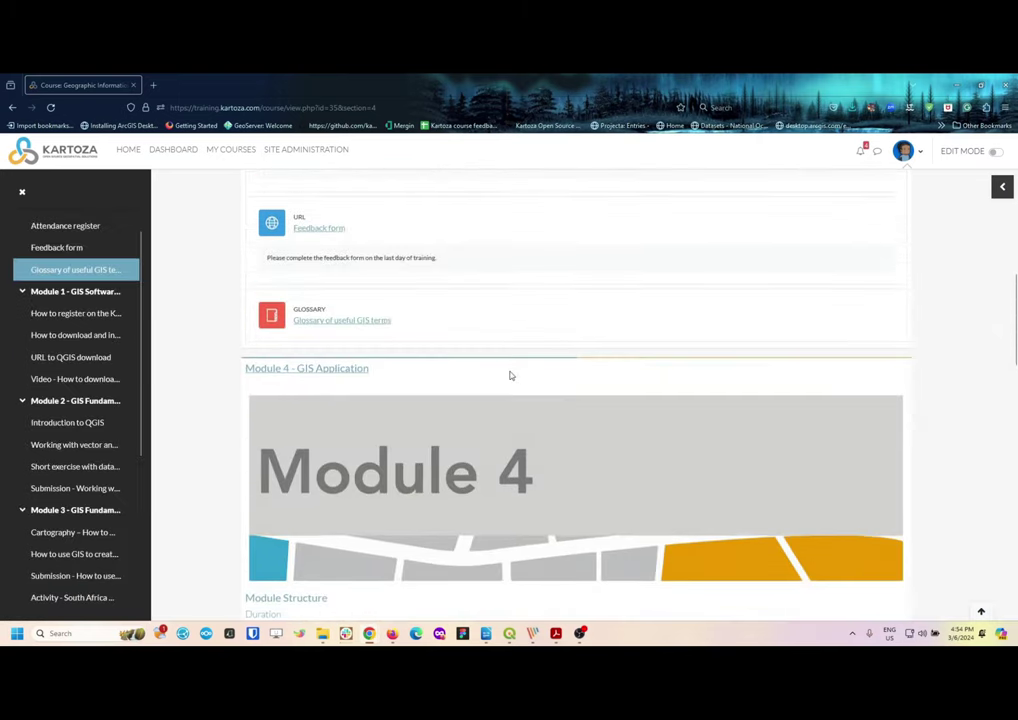
scroll(509, 375, up, 8)
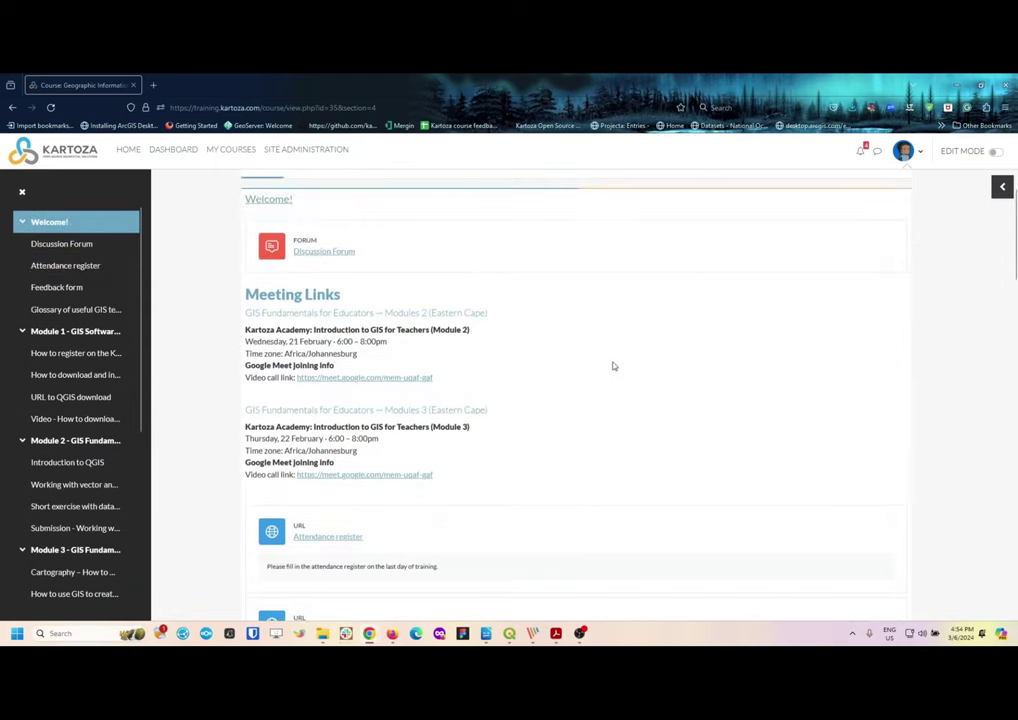
scroll(614, 366, down, 1)
scroll(614, 368, up, 3)
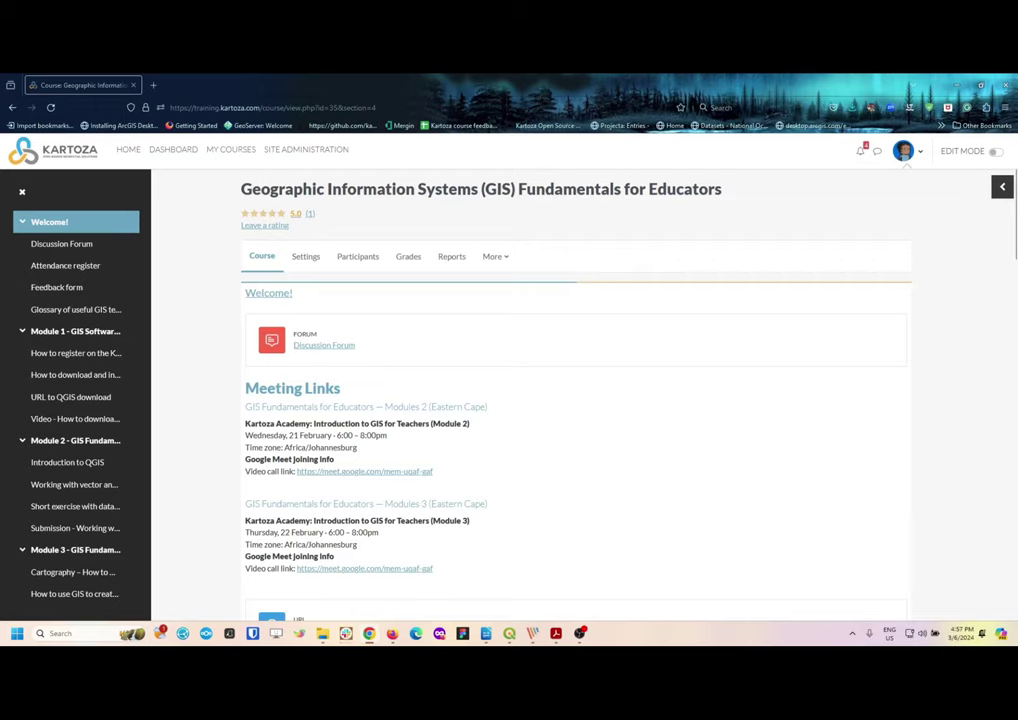
Switch to the Google Meet call in Chrome and change the meeting layout to Tiled
key(alt+Tab)
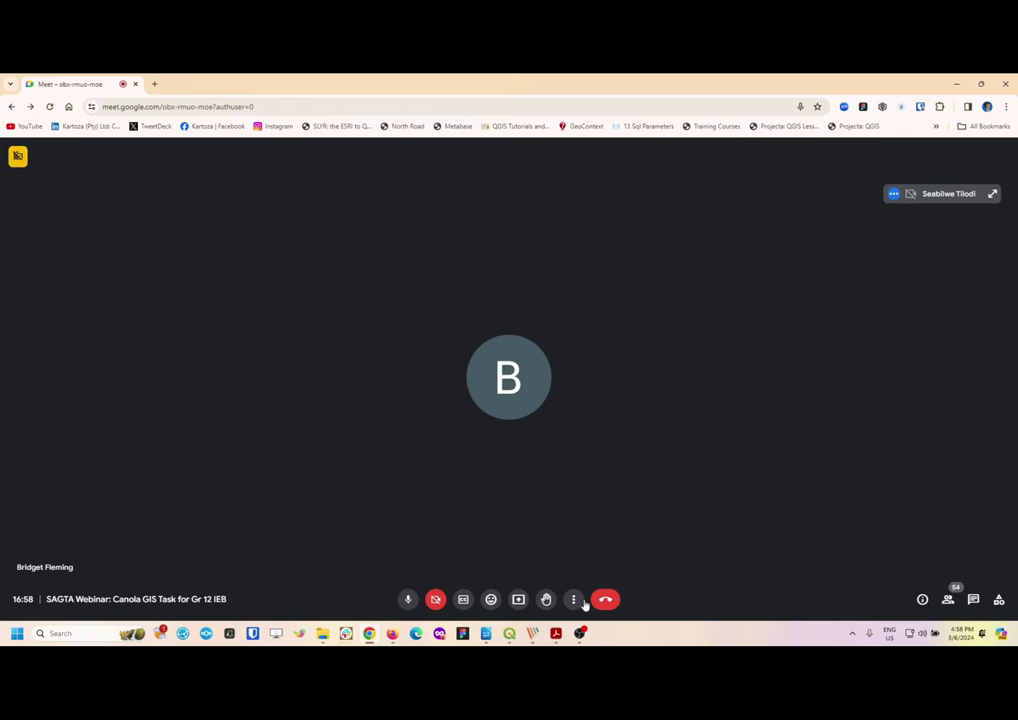
click(574, 600)
click(629, 374)
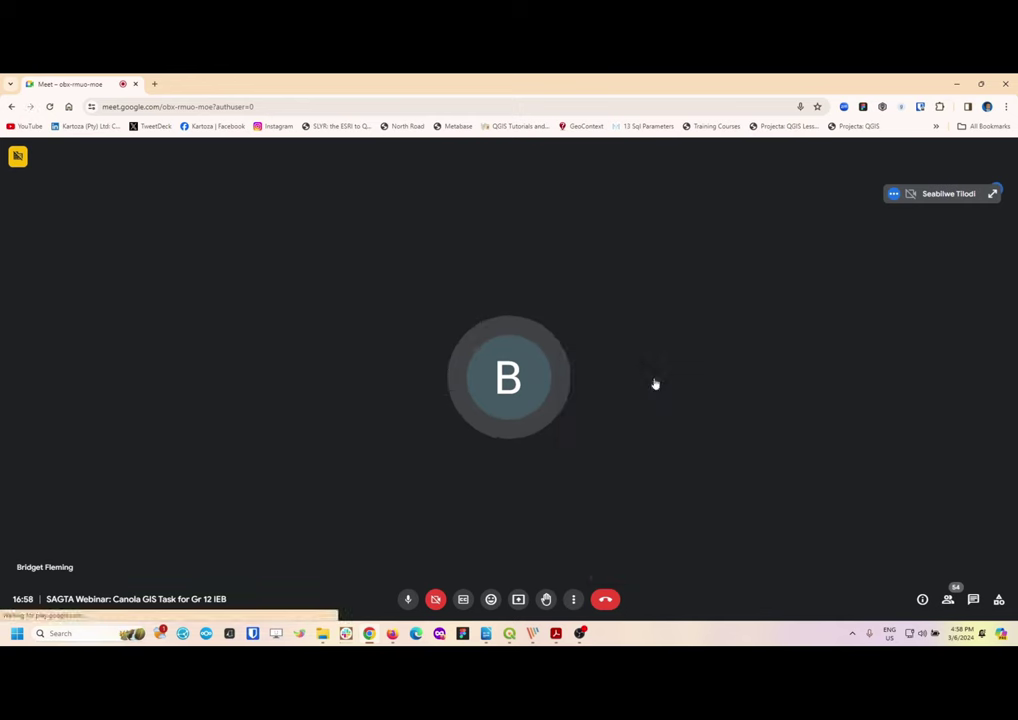
click(566, 357)
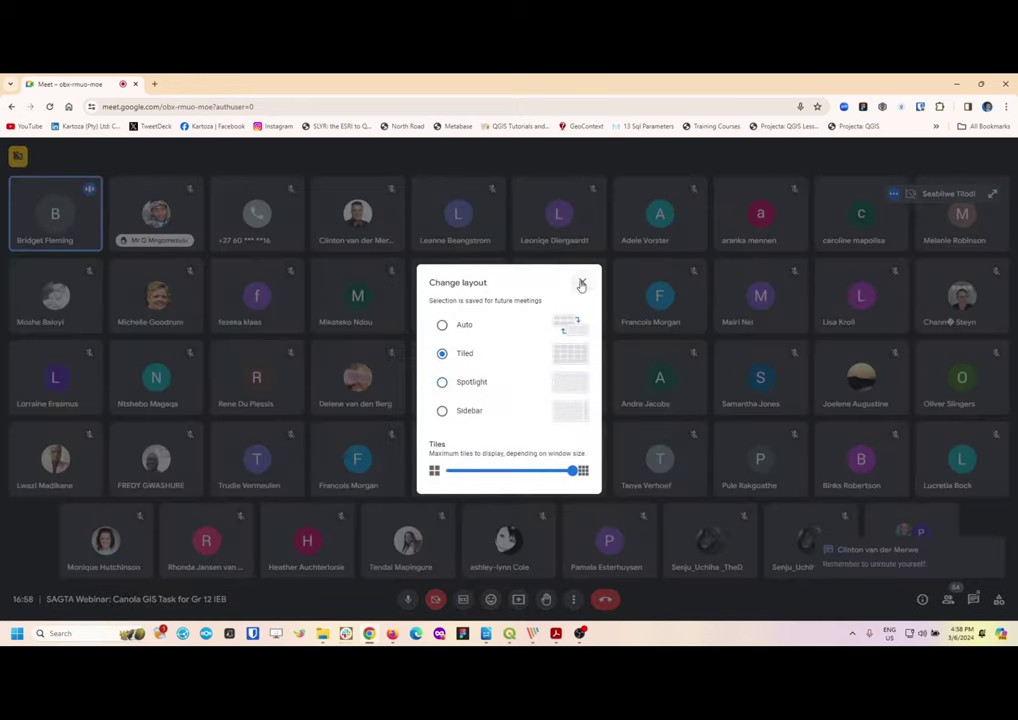
click(581, 285)
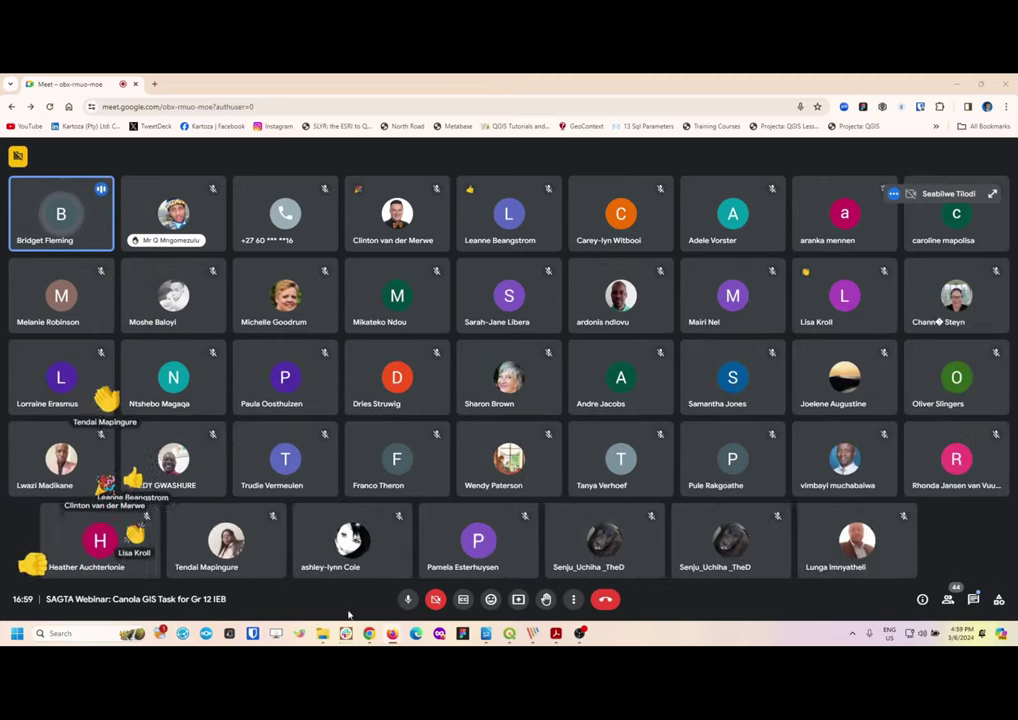
Send a heart reaction in the meeting and hide the reactions bar
click(490, 599)
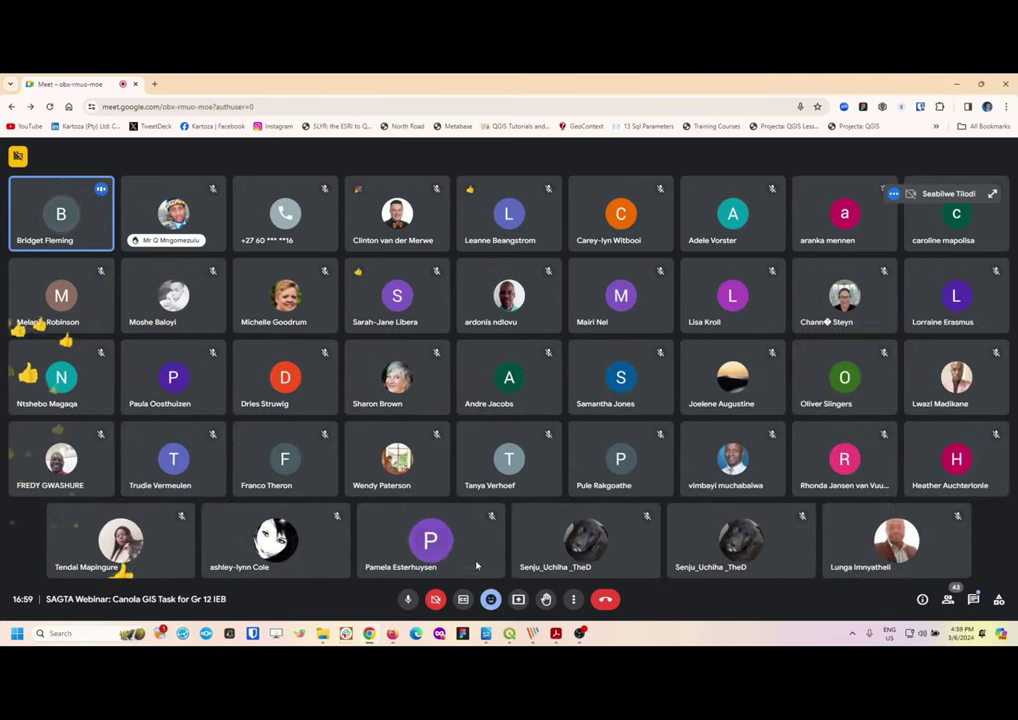
click(423, 567)
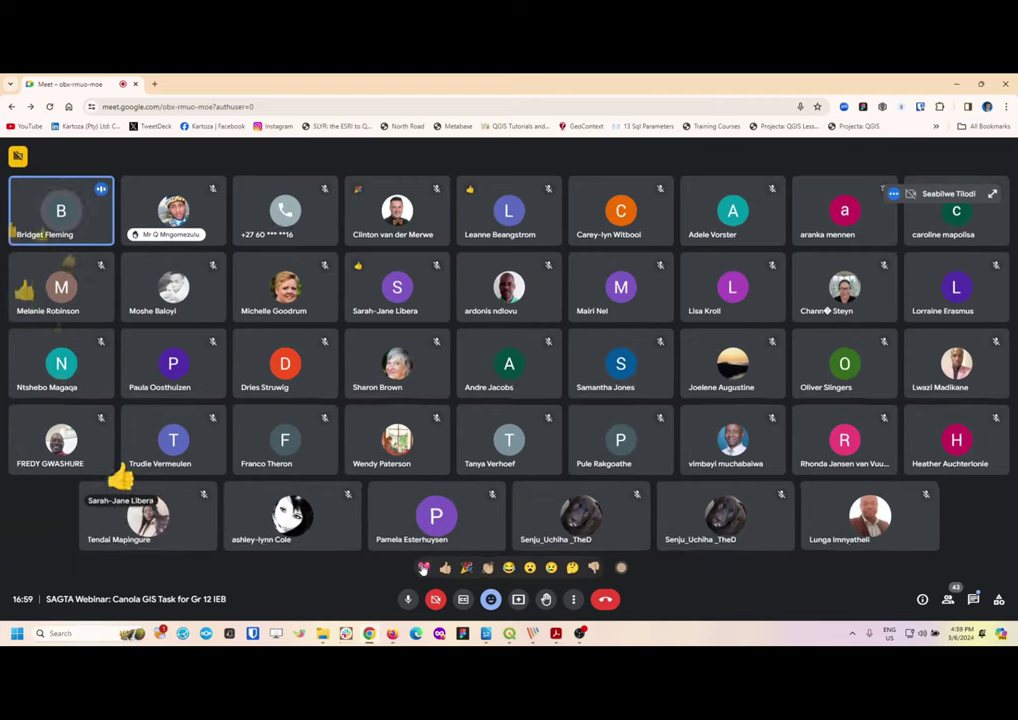
click(489, 601)
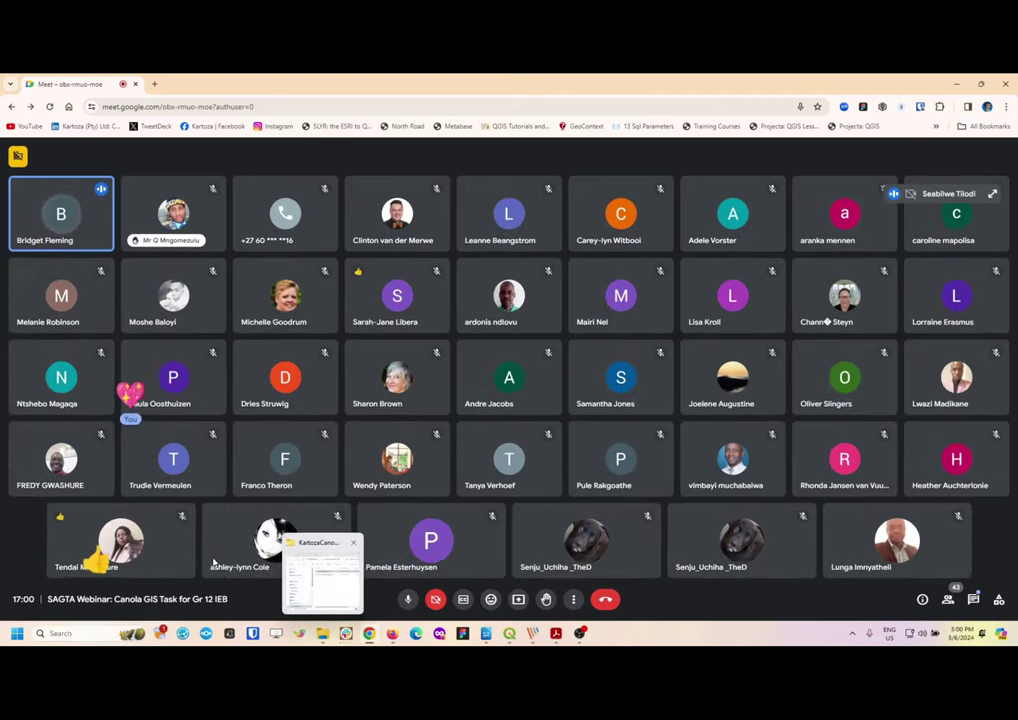